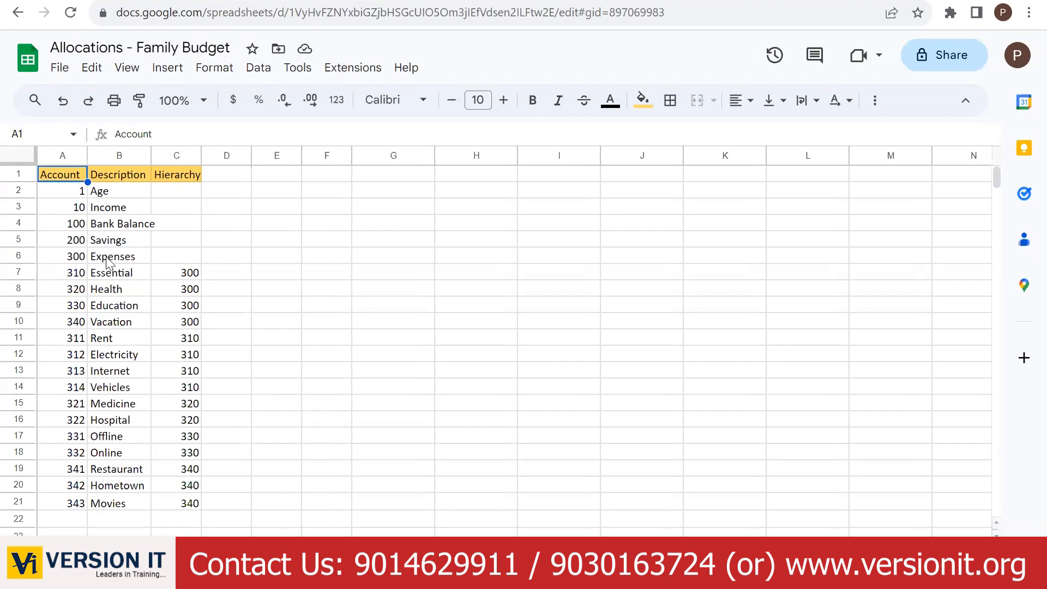
- Compare the Account sheet with the Month/Family/Account/Value transaction data sheet
left_click(218, 561)
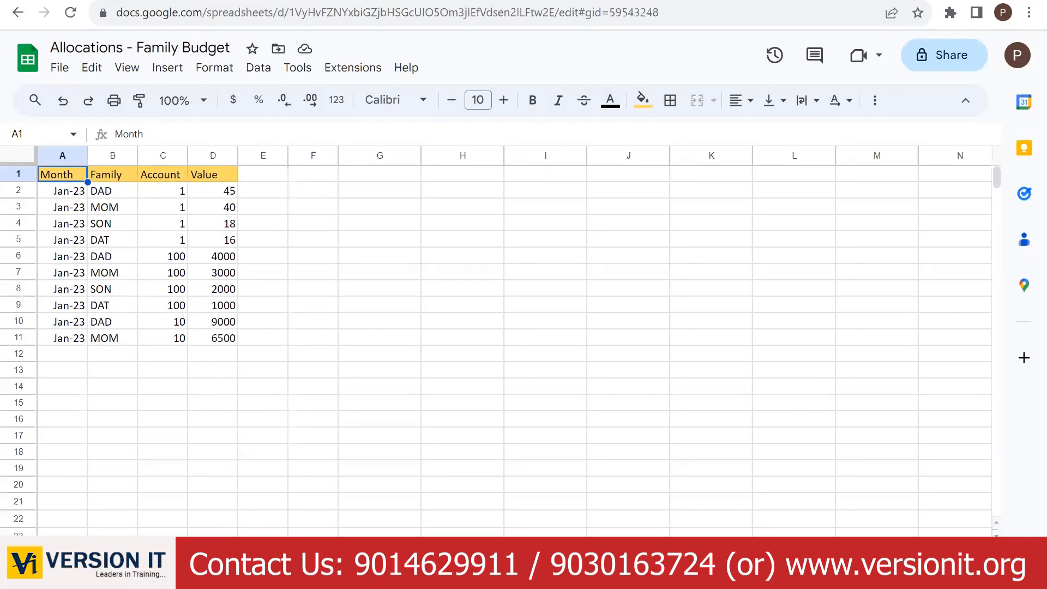
left_click(169, 562)
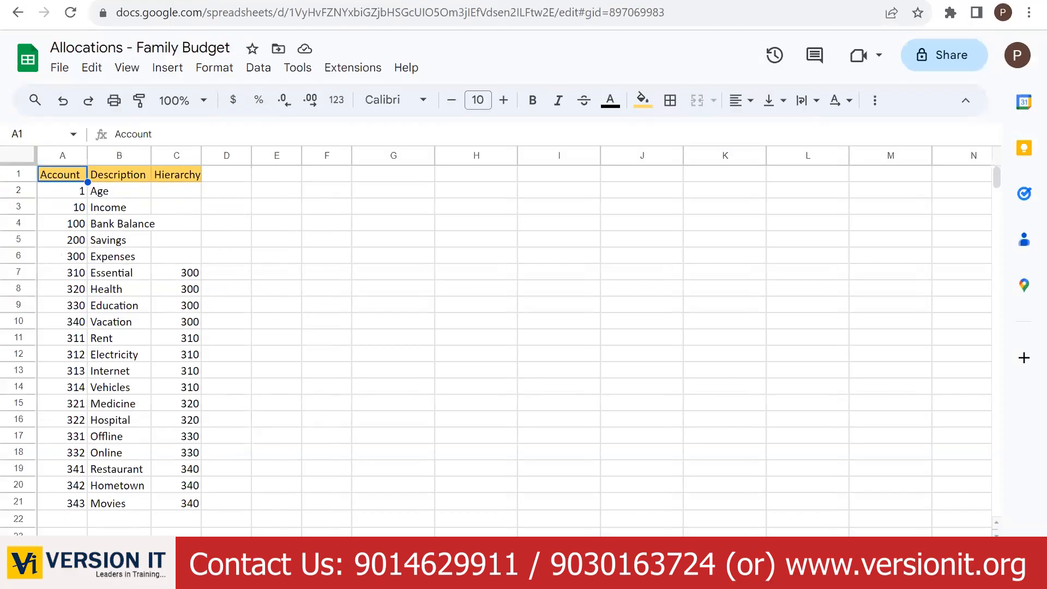
left_click(218, 561)
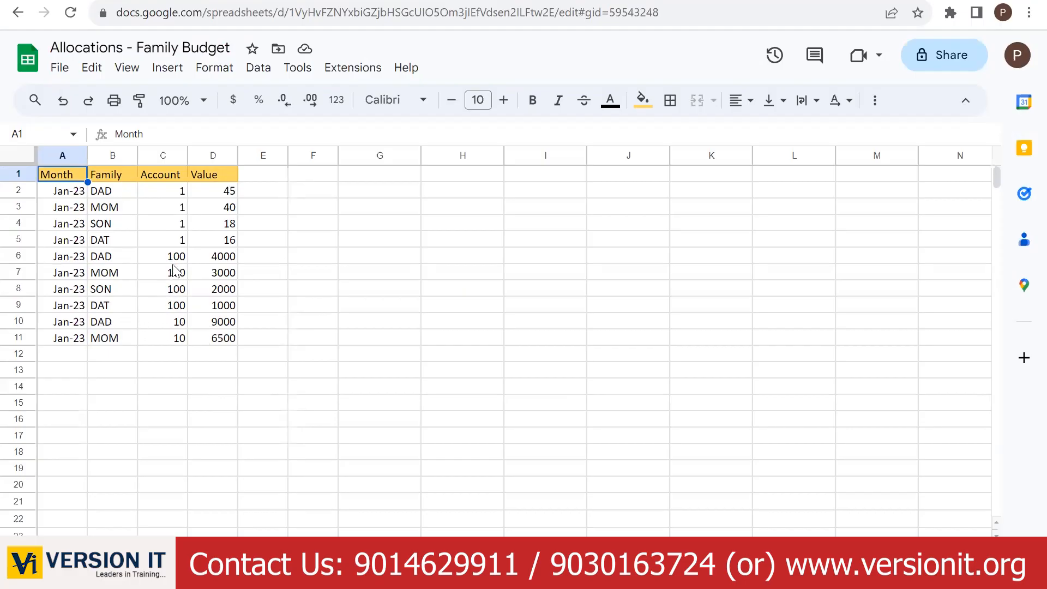
left_click(281, 561)
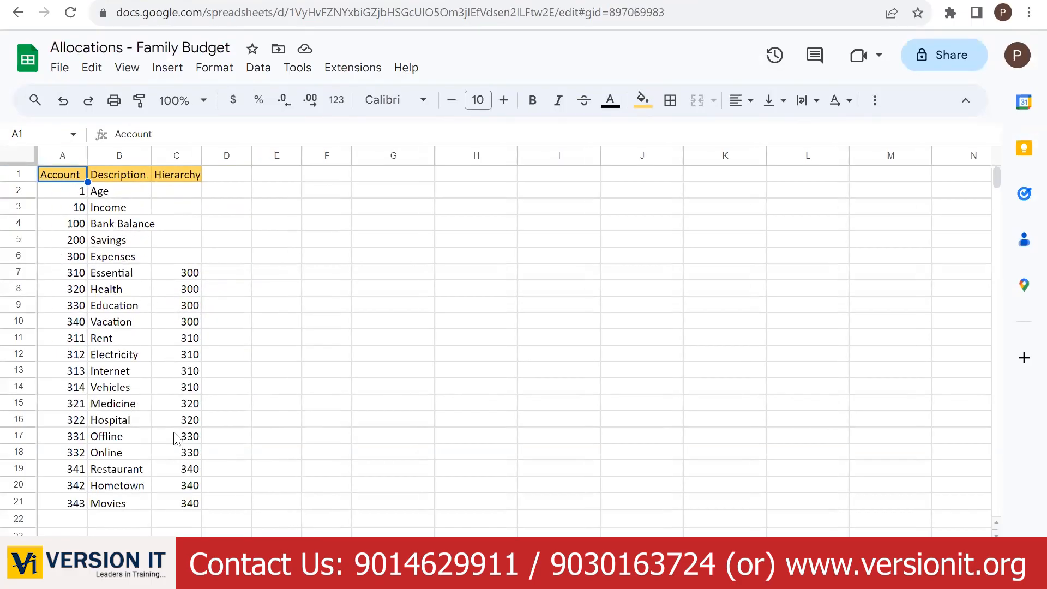
left_click(256, 562)
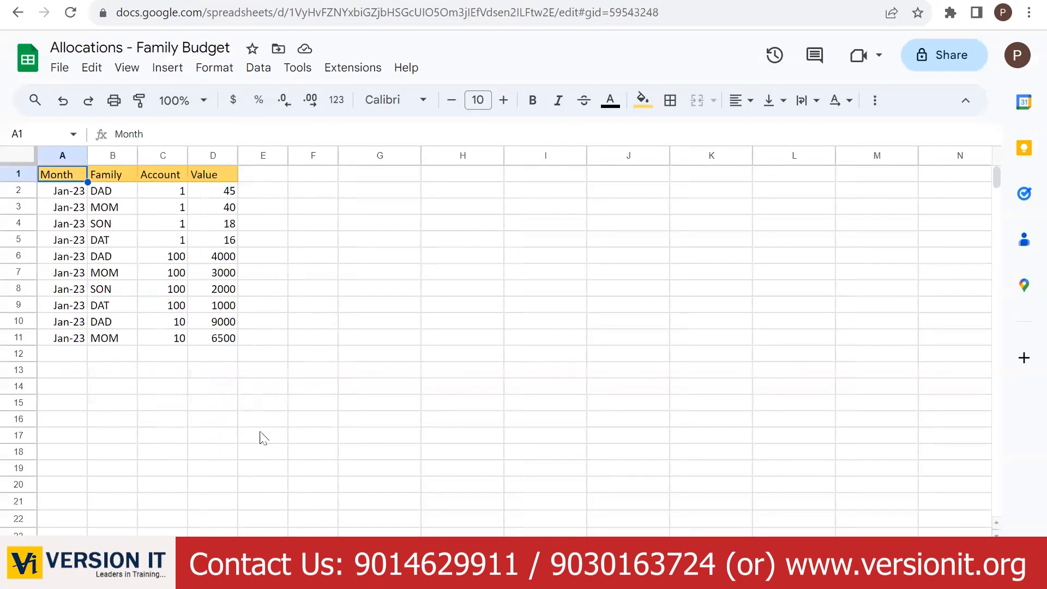
left_click(281, 562)
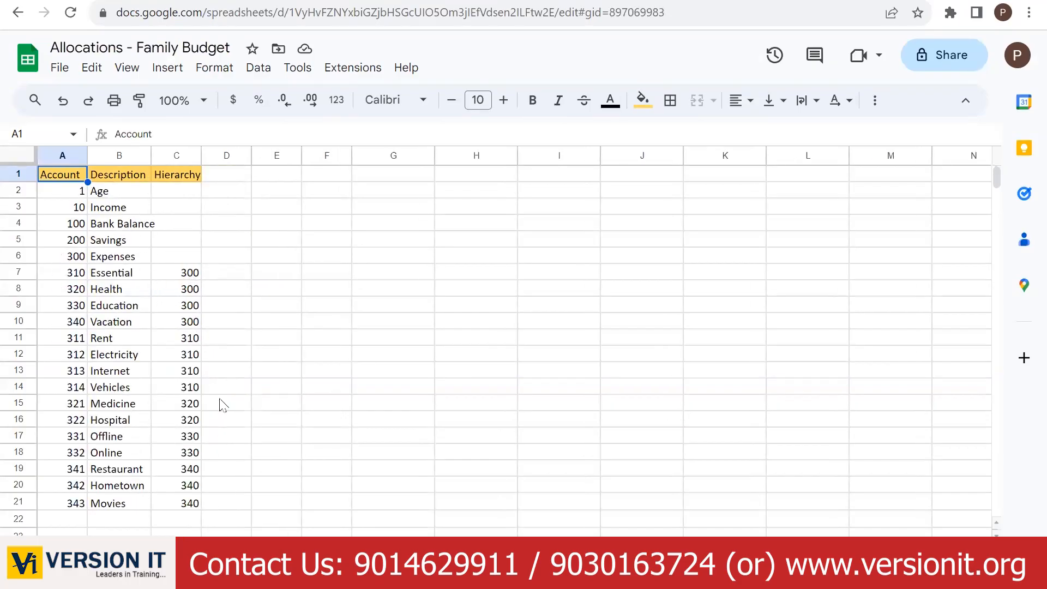
- Review the family ID/Description/Hierarchy sheet, then go to the SAP Analytics Cloud home page
left_click(218, 562)
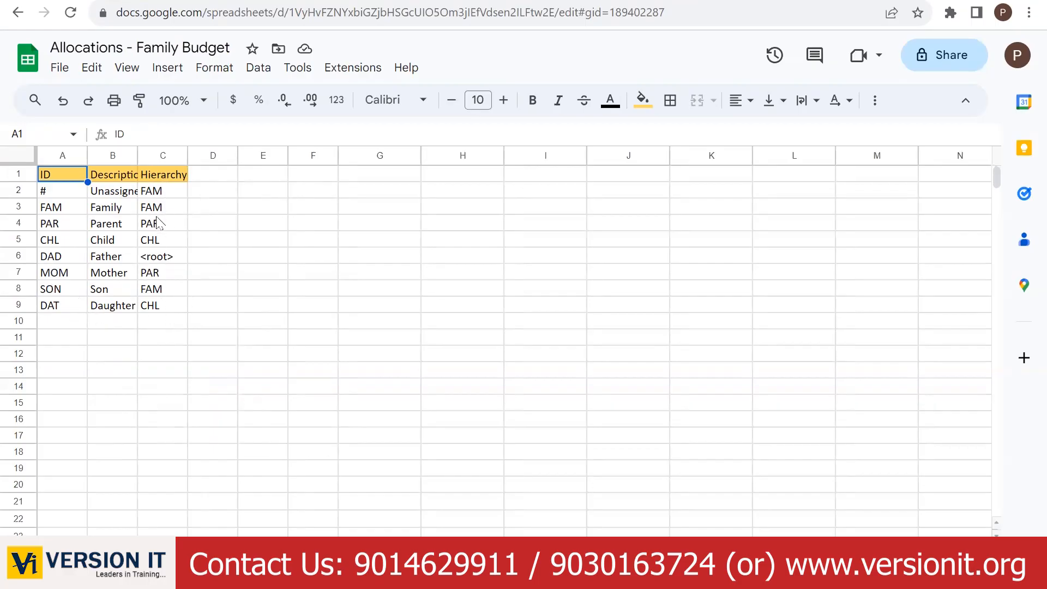
left_click(218, 556)
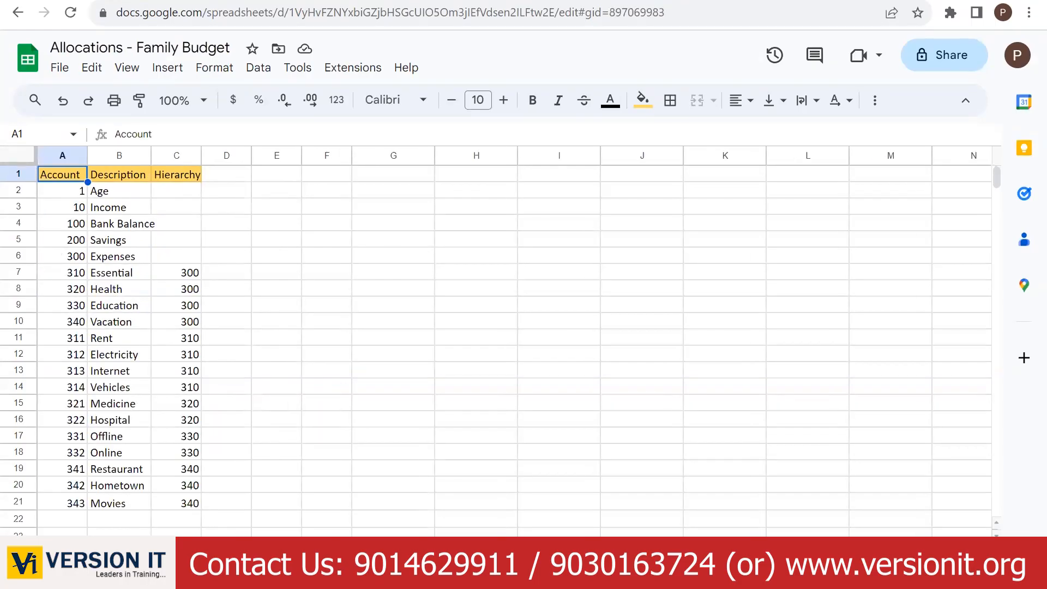
left_click(164, 553)
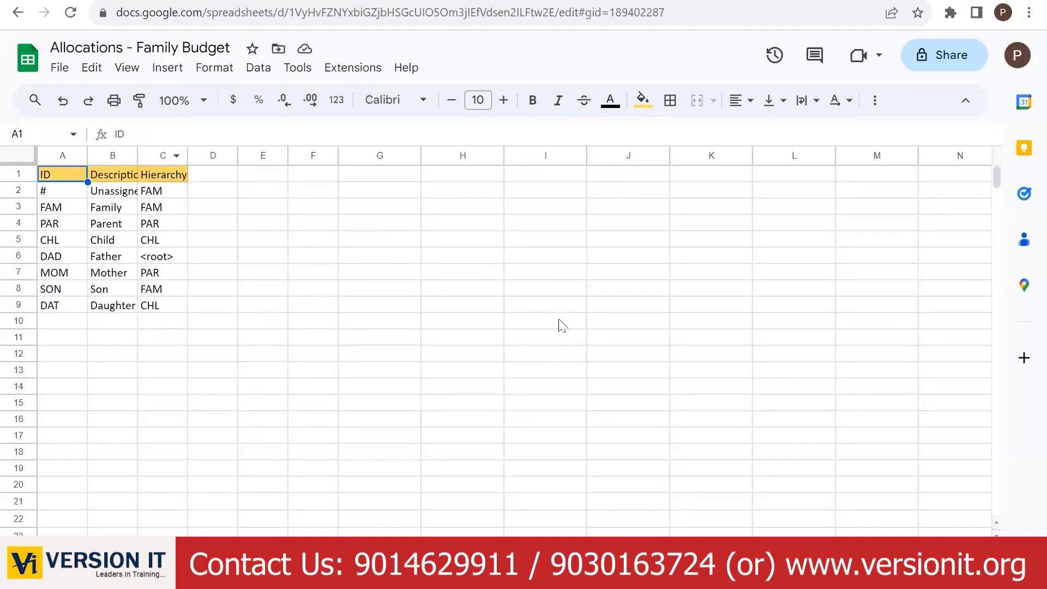
left_click(229, 553)
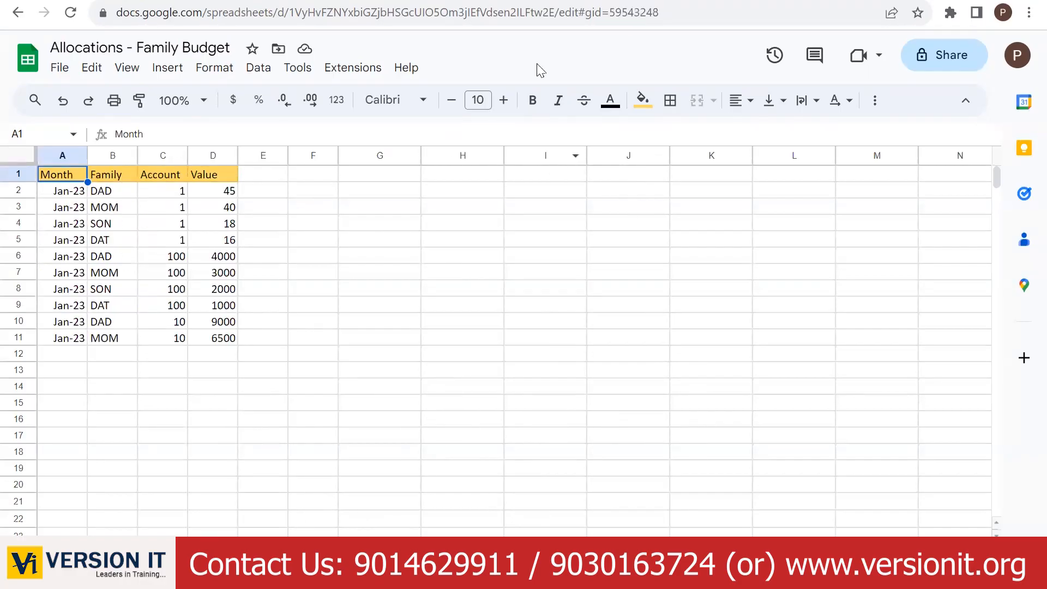
left_click(616, 1)
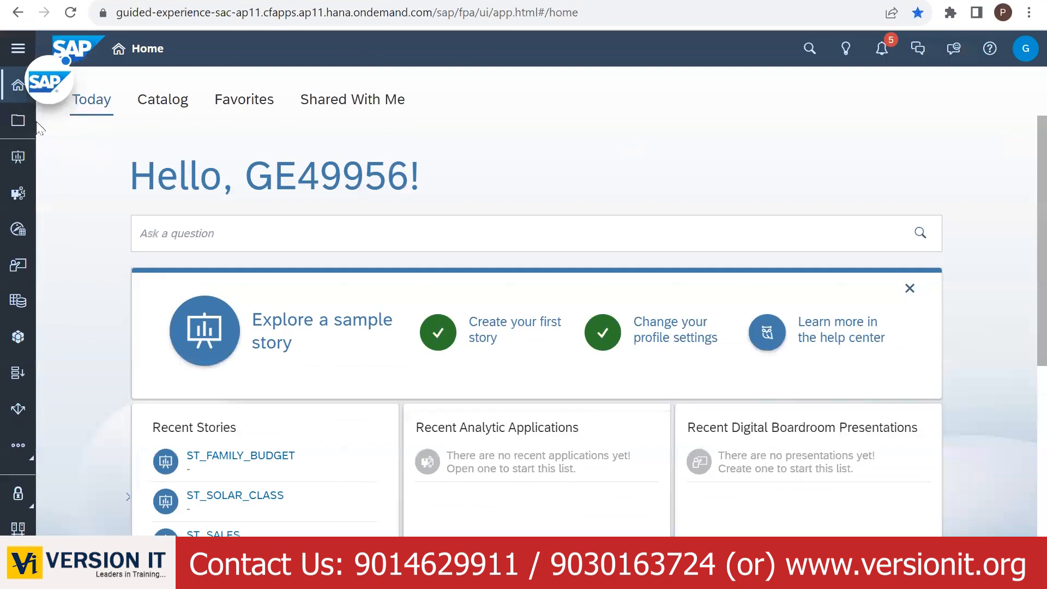
- Create a new blank model in the Modeler
left_click(18, 337)
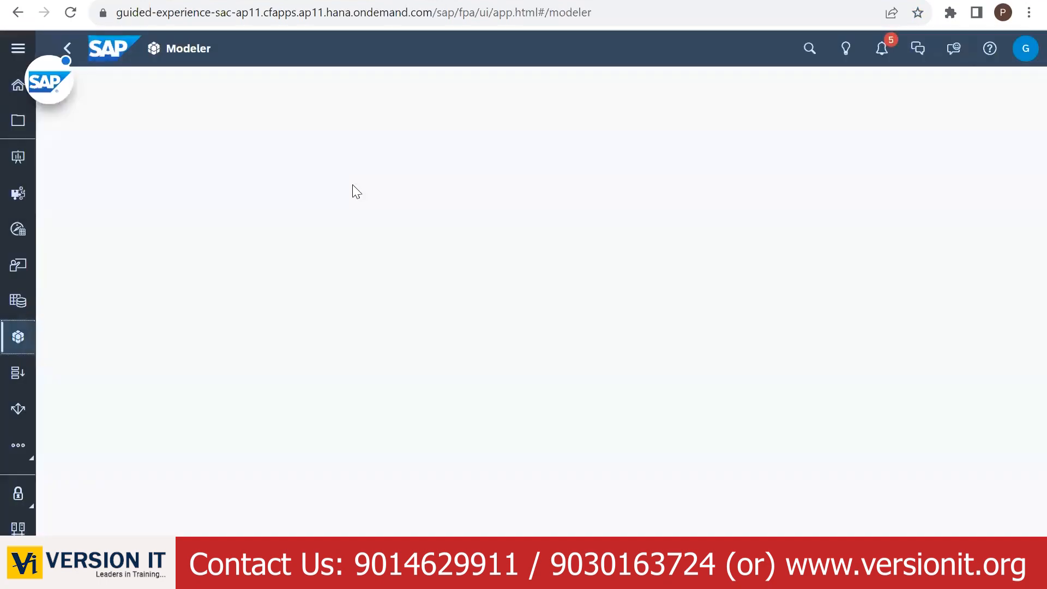
left_click(148, 250)
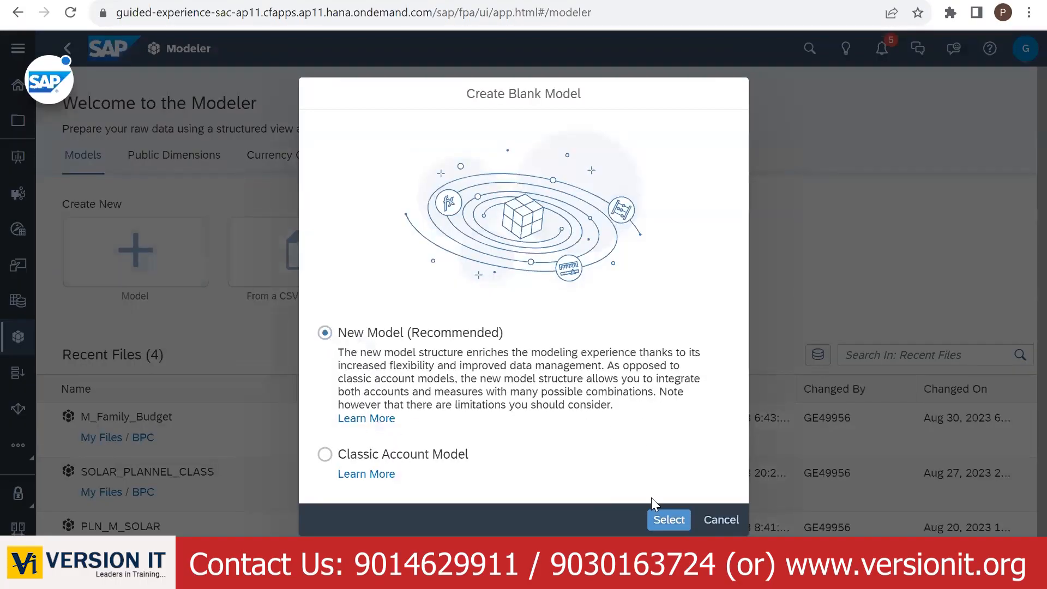
left_click(669, 519)
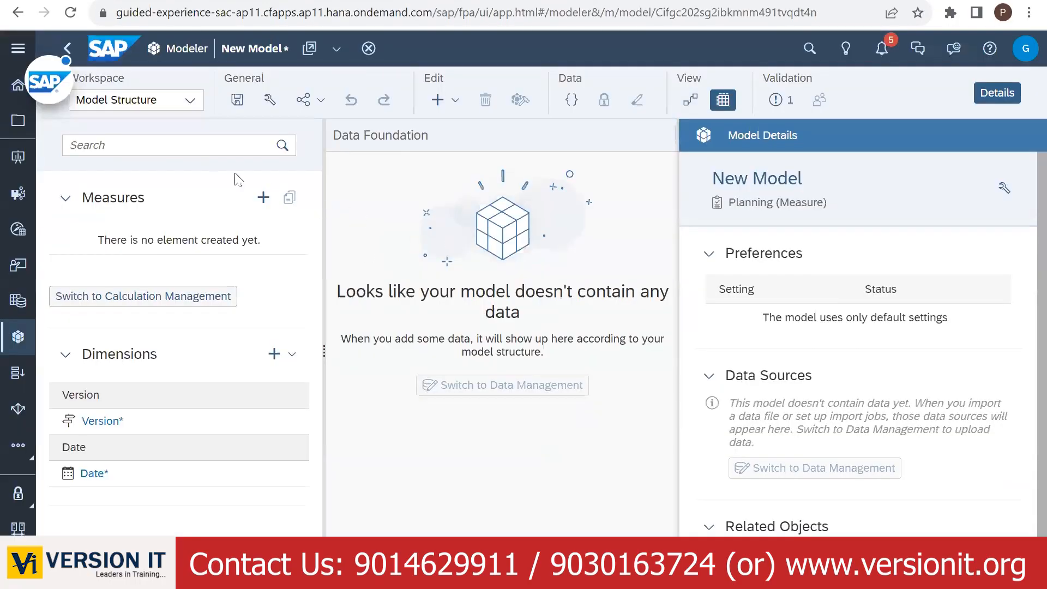
- Add a measure AMOUNT with description Amount and 2 decimal places
left_click(263, 198)
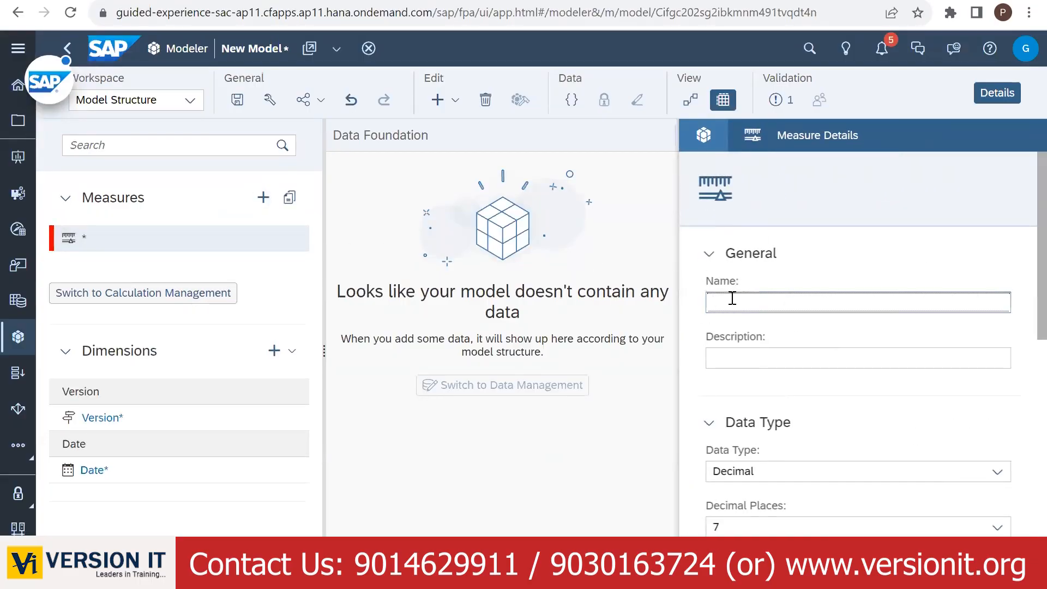
type("AMOUNT")
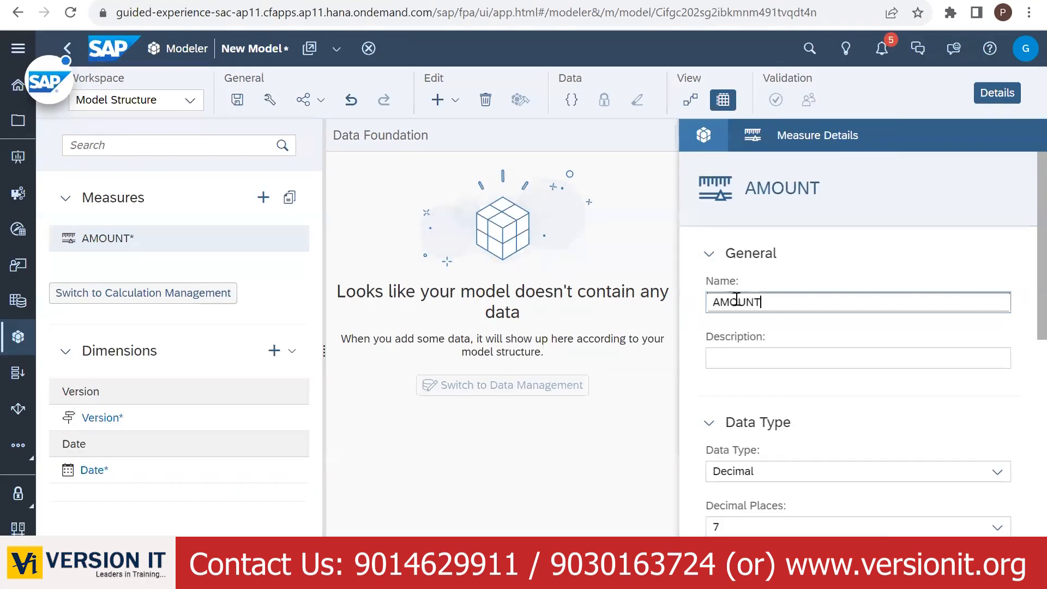
left_click(752, 354)
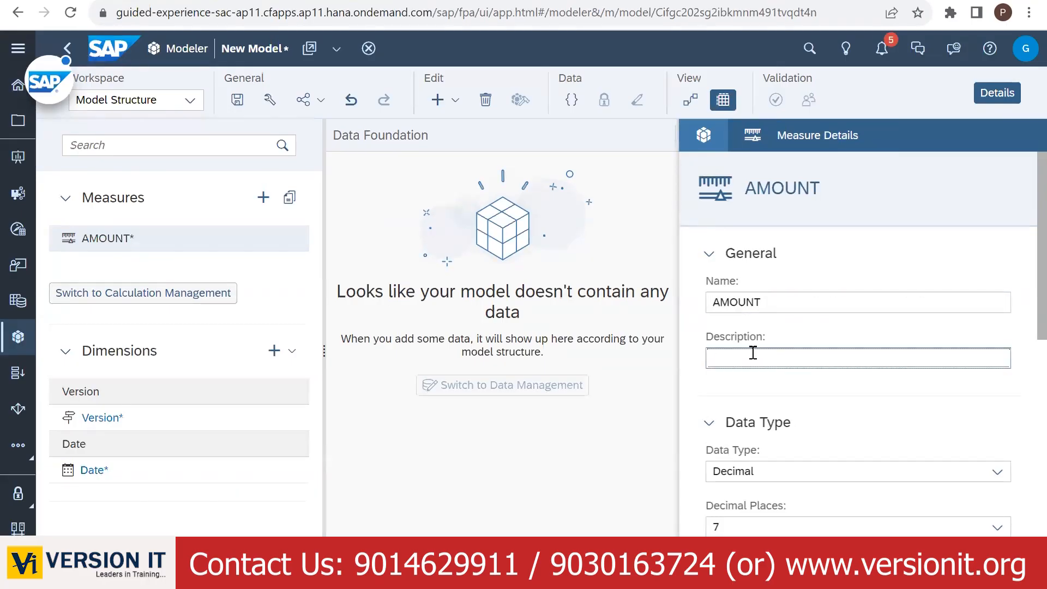
type("Amount")
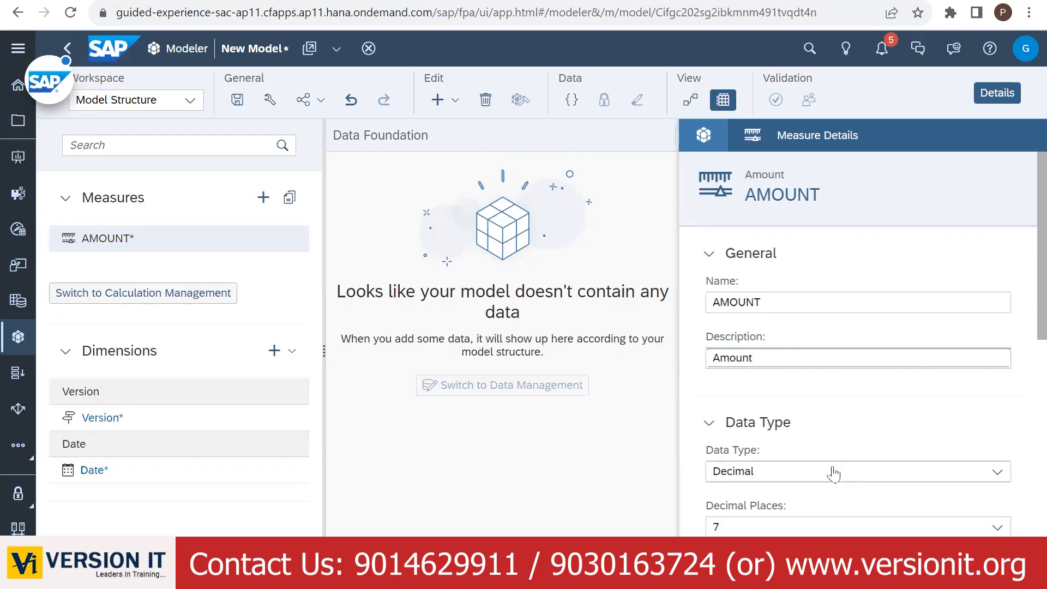
left_click(826, 530)
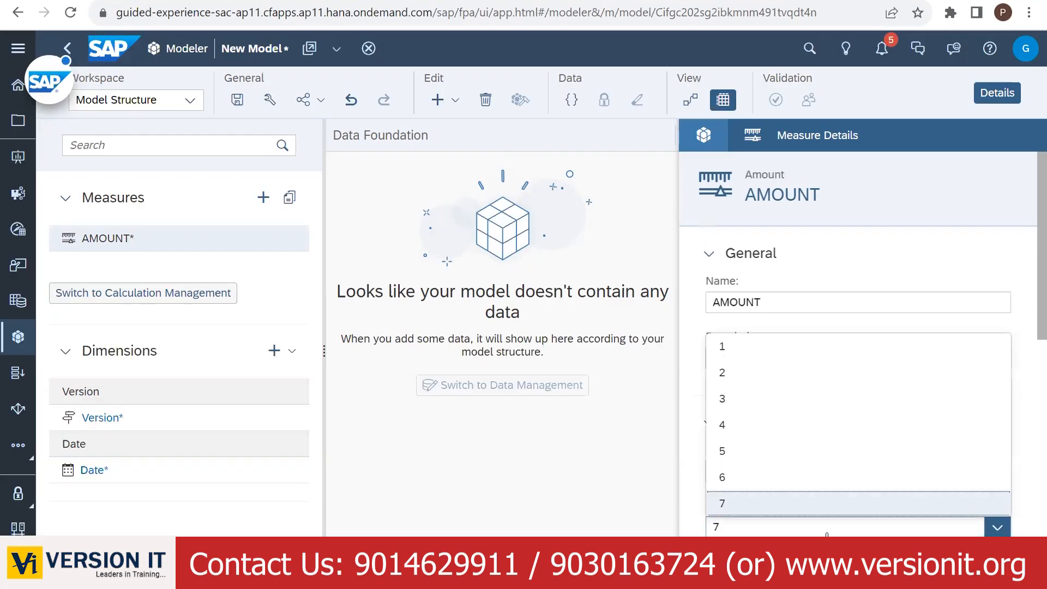
left_click(752, 373)
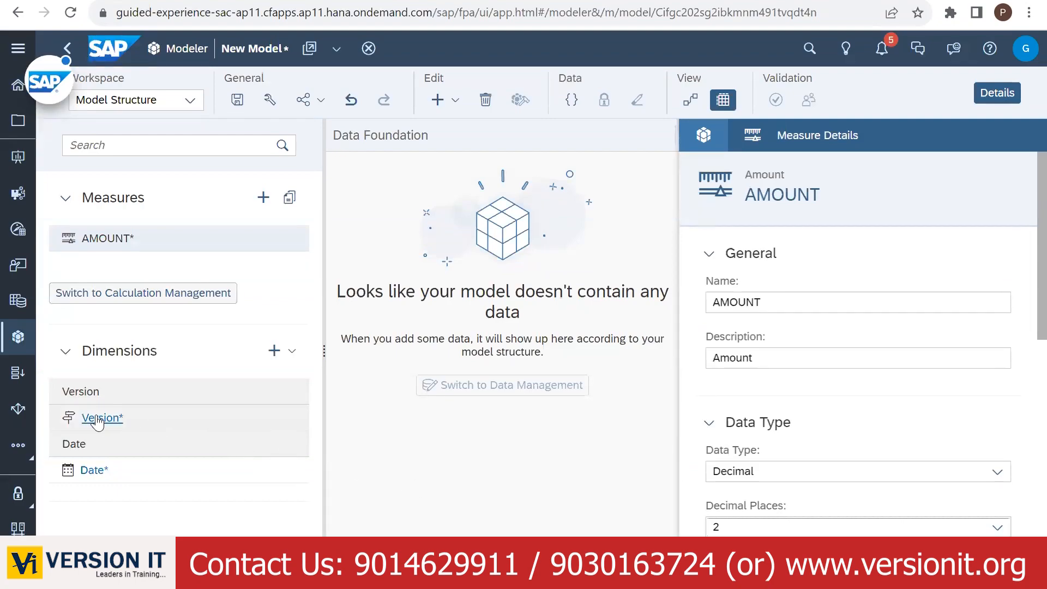
- Set the Date dimension's end year to 2023 and its default hierarchy to Year, Month
left_click(91, 472)
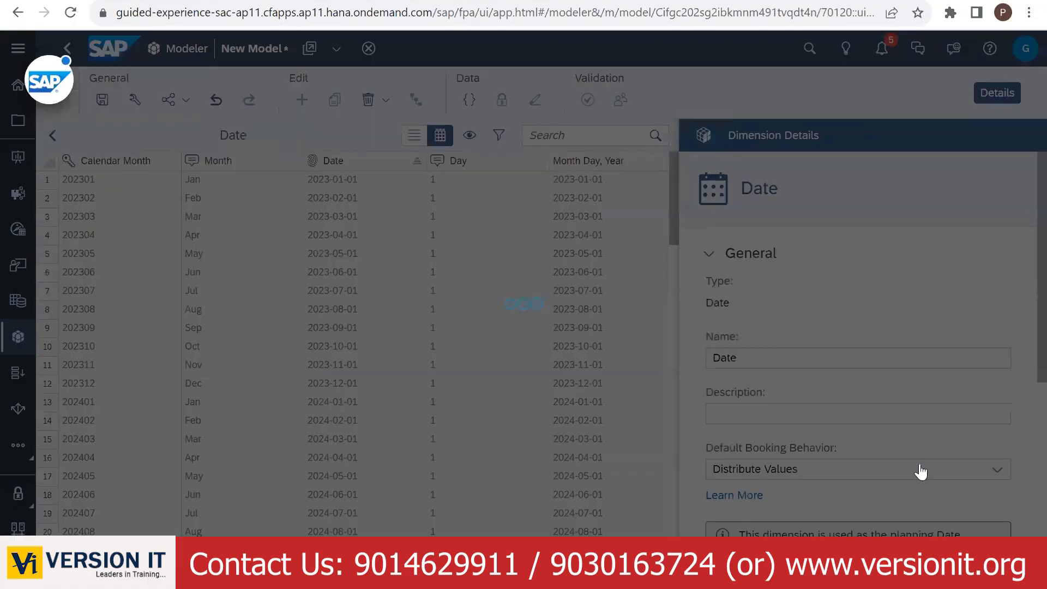
scroll(1024, 326, "down", 5)
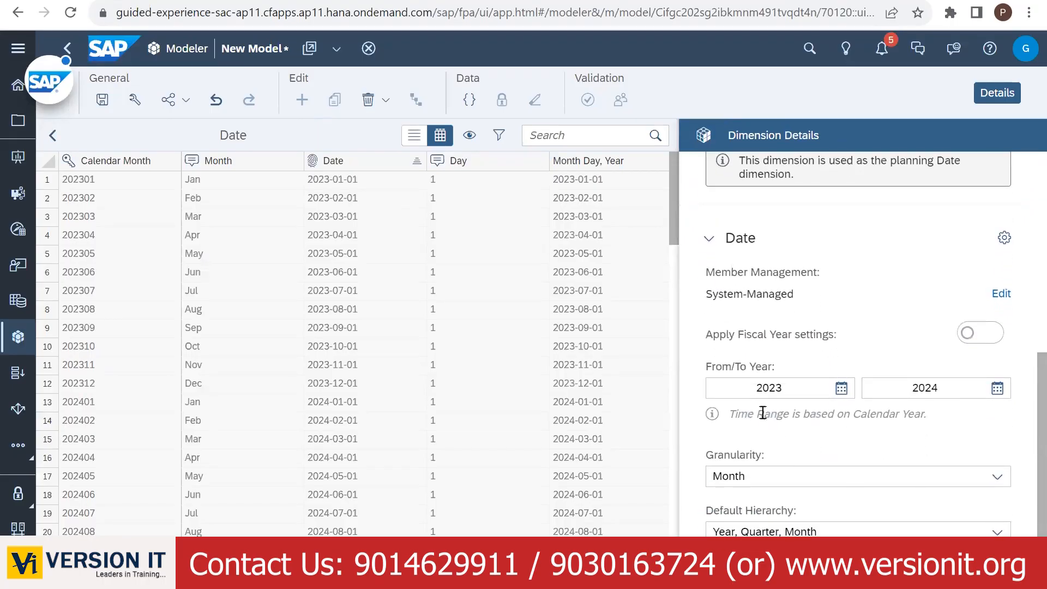
left_click(997, 389)
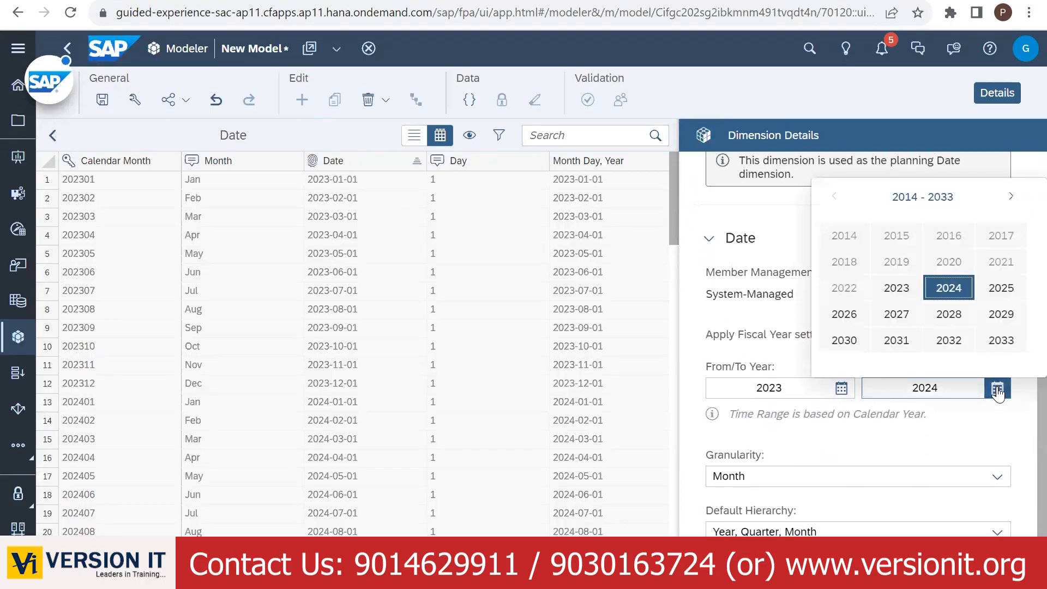
left_click(895, 289)
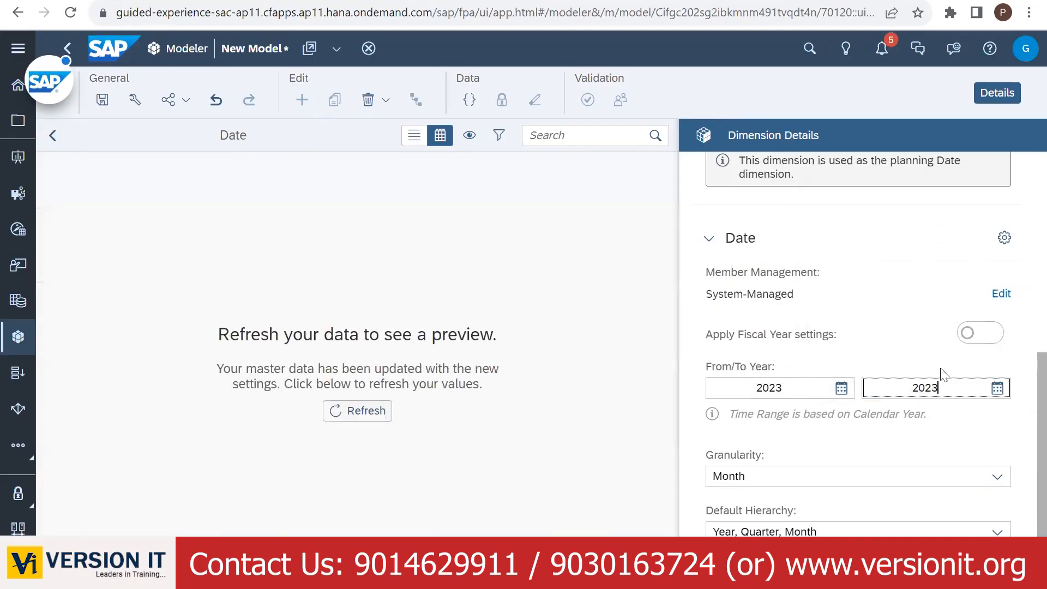
left_click(925, 529)
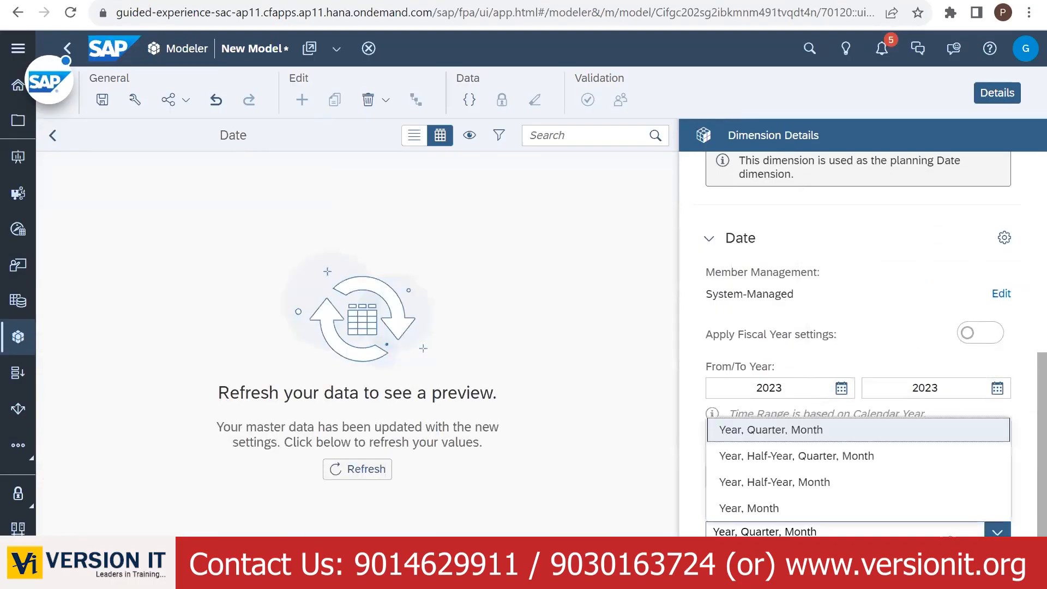
left_click(753, 511)
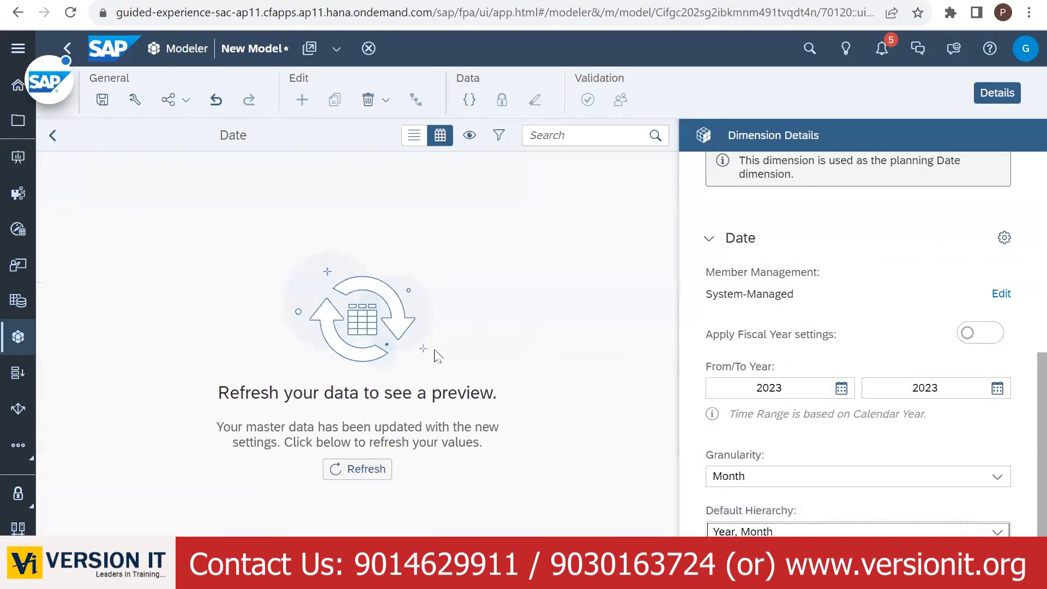
left_click(53, 135)
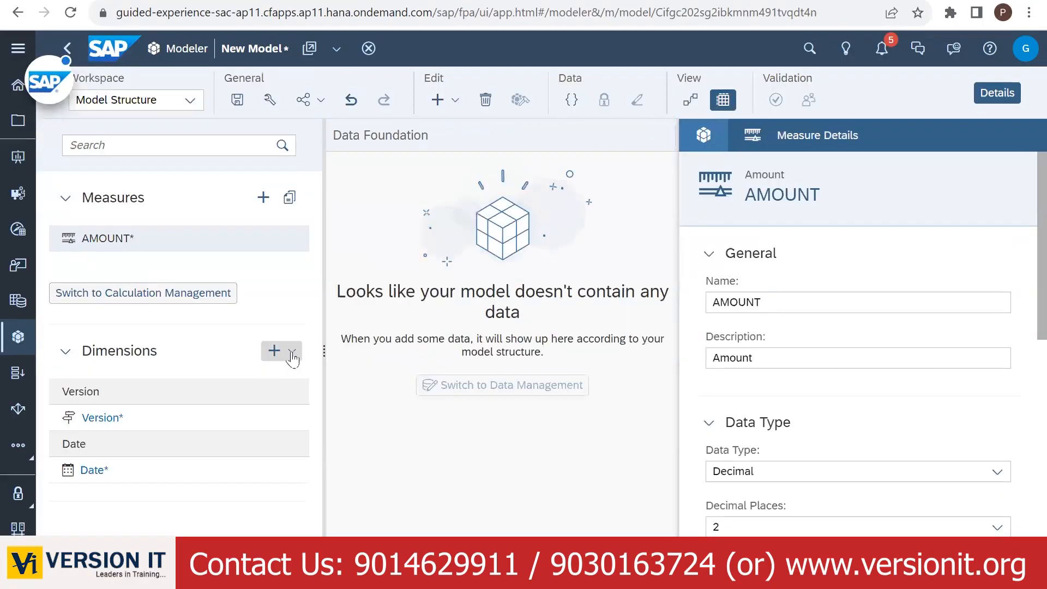
- Add a new Account-type dimension named ACCOUNT
left_click(270, 100)
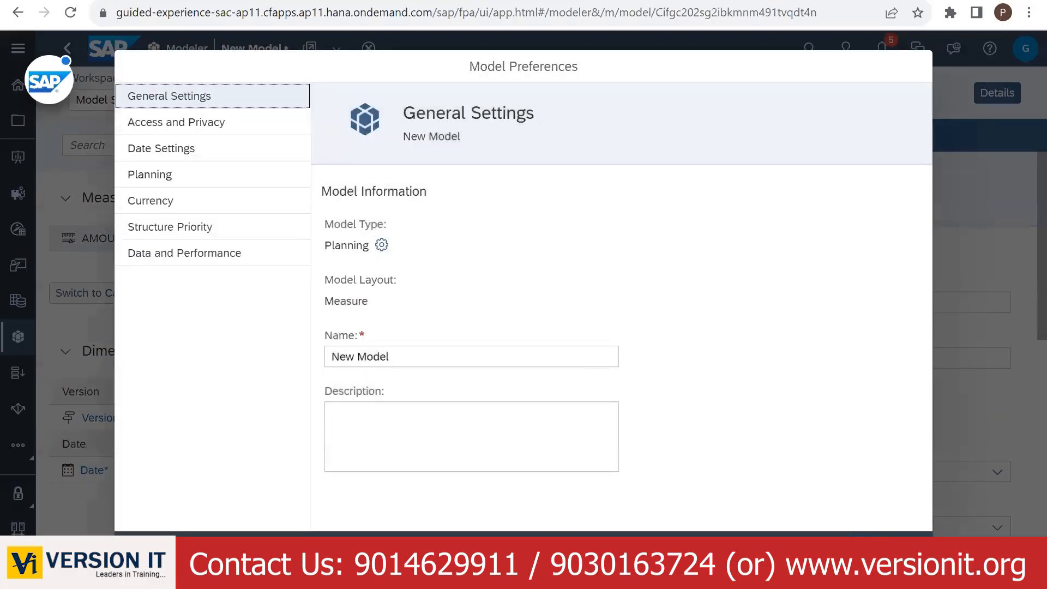
left_click(907, 546)
left_click(290, 353)
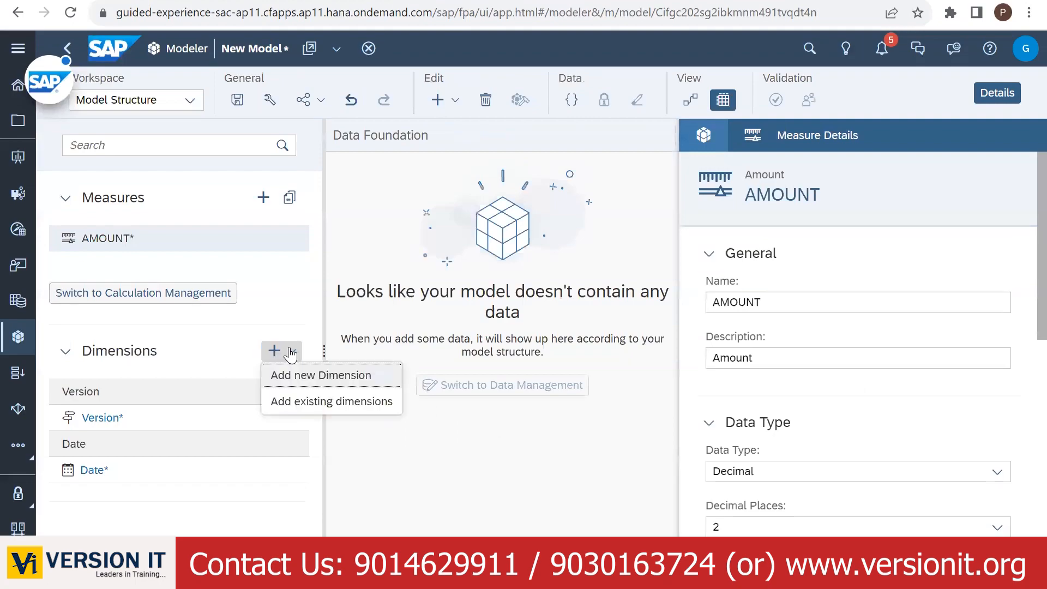
left_click(283, 374)
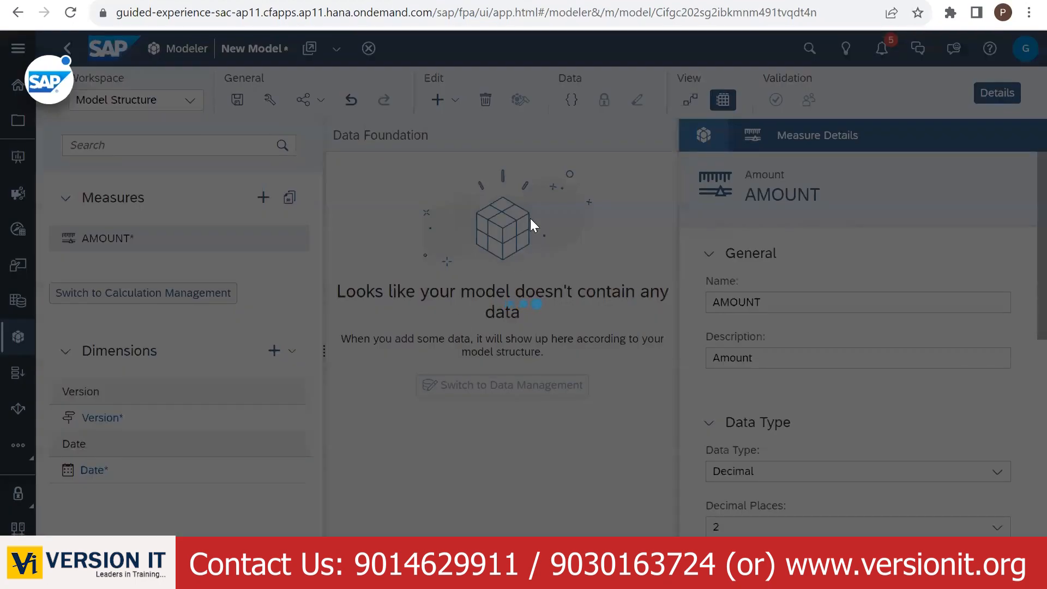
type("A")
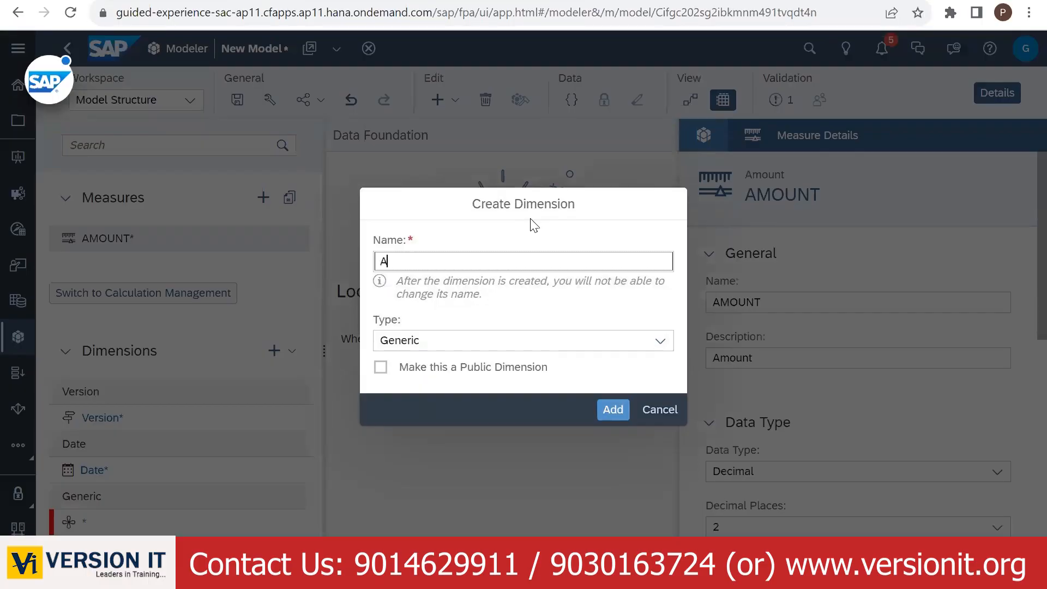
type("CCOUNT")
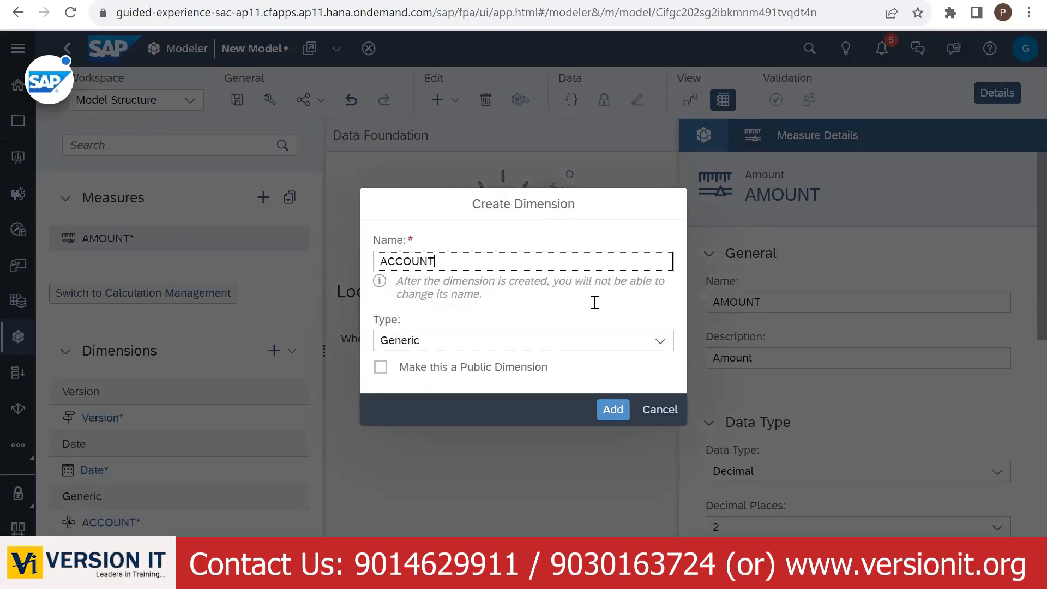
left_click(592, 343)
left_click(488, 365)
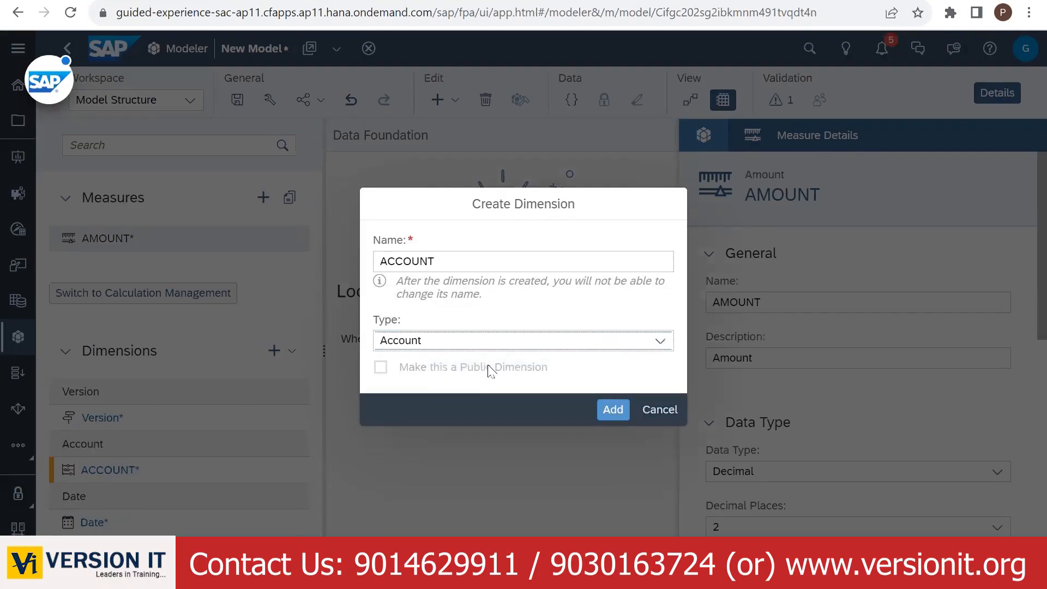
left_click(611, 413)
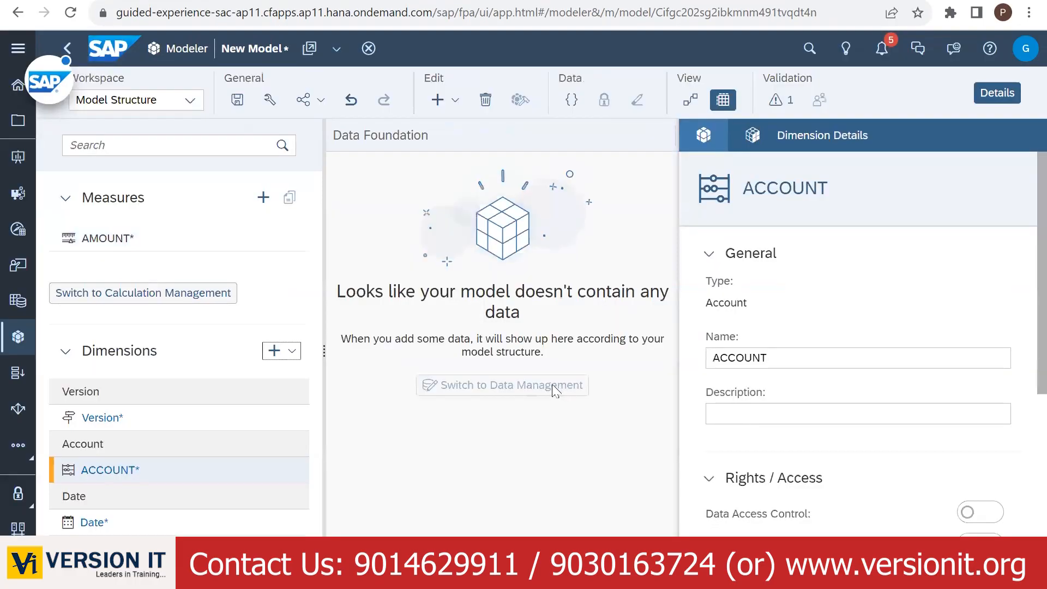
- Add a generic dimension named FAMILY
left_click(296, 354)
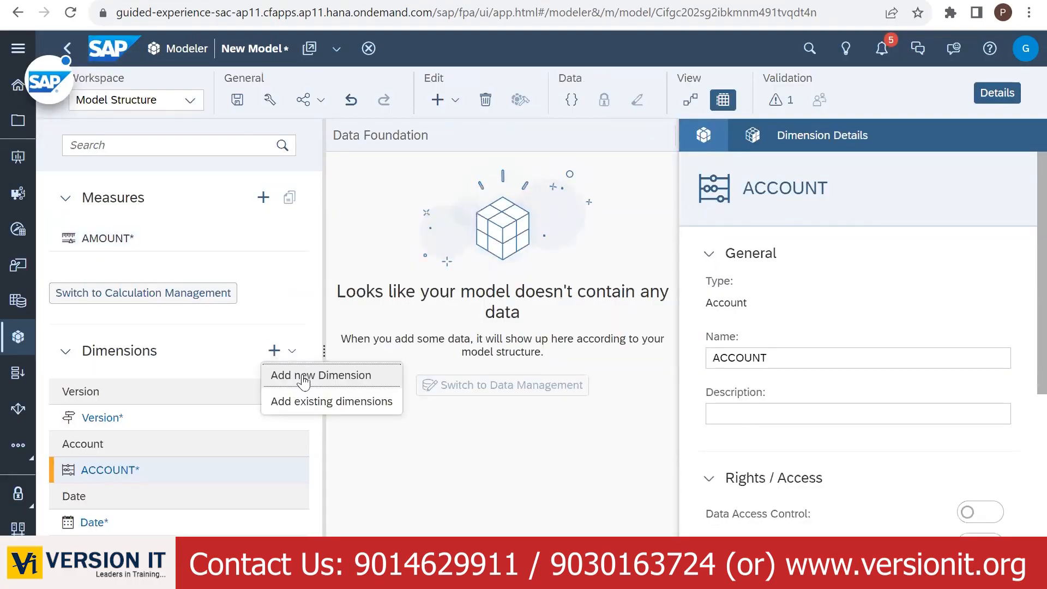
left_click(277, 376)
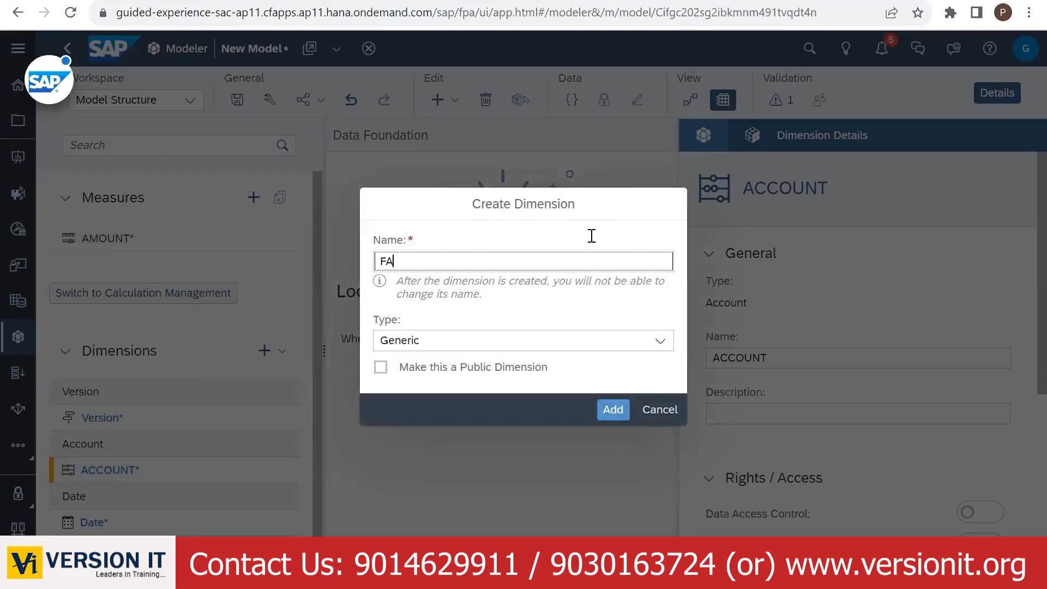
type("FAMILY")
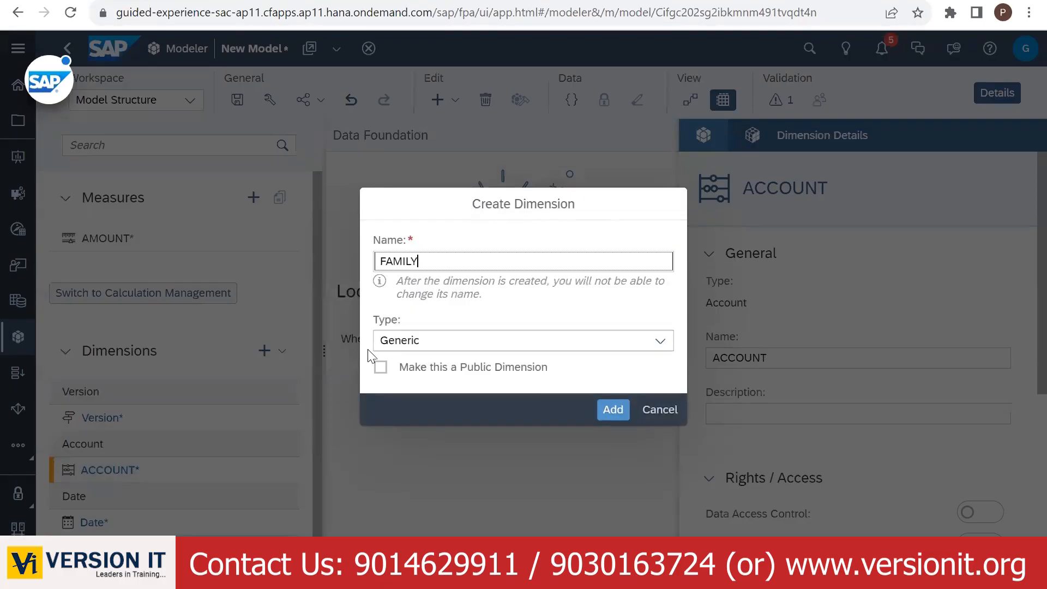
left_click(613, 410)
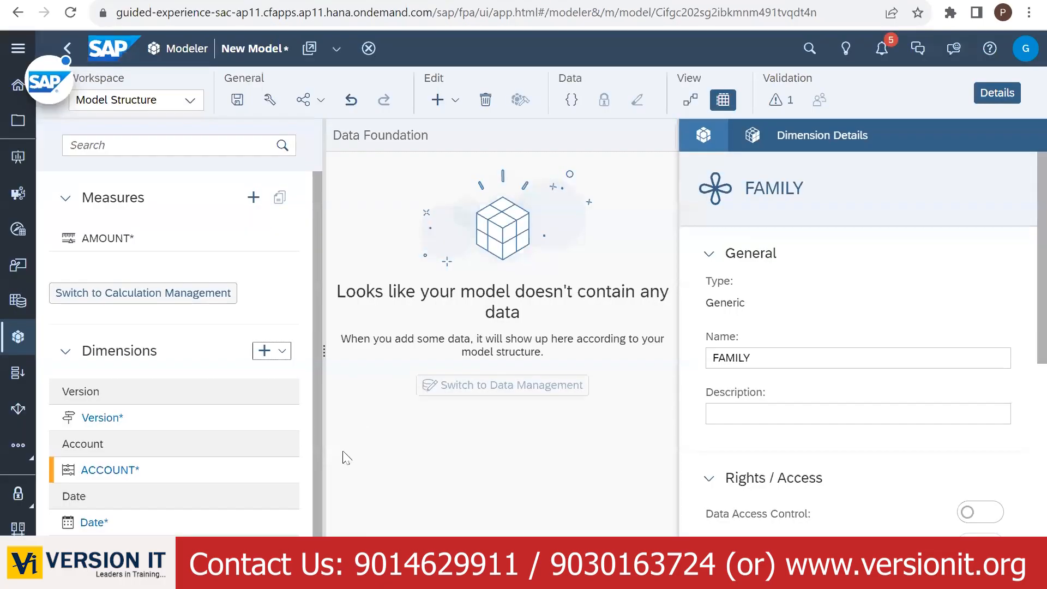
- Open the ACCOUNT dimension's member grid and bring up the Family Budget spreadsheet
scroll(299, 460, "down", 1)
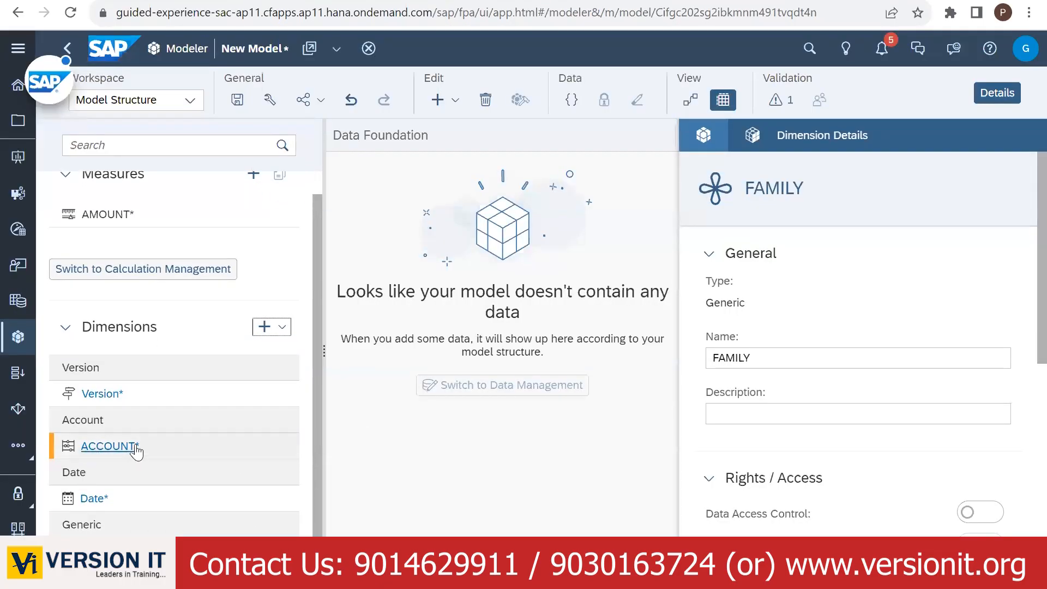
left_click(101, 446)
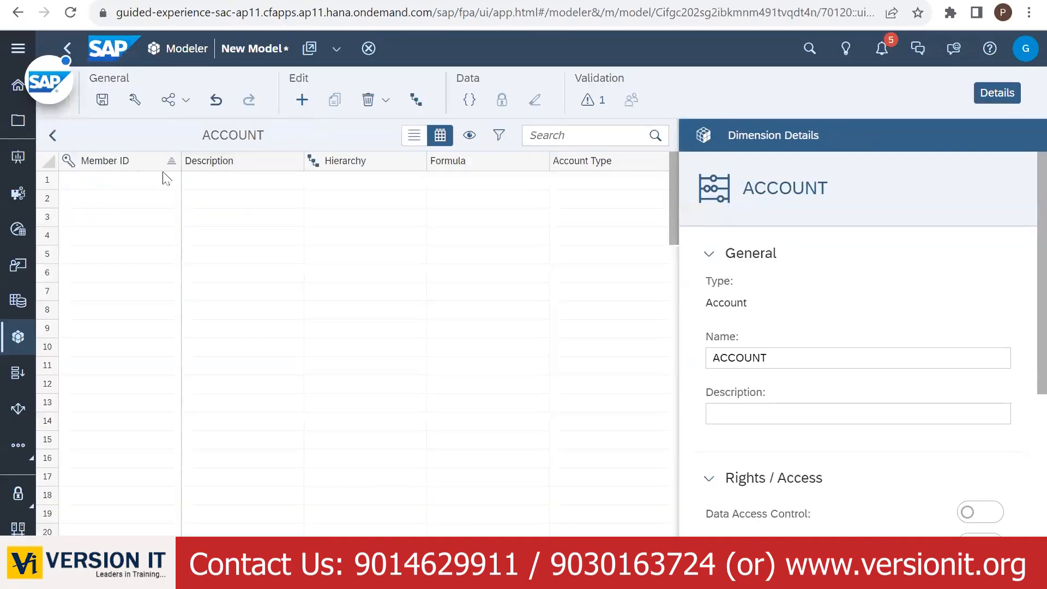
left_click(272, 0)
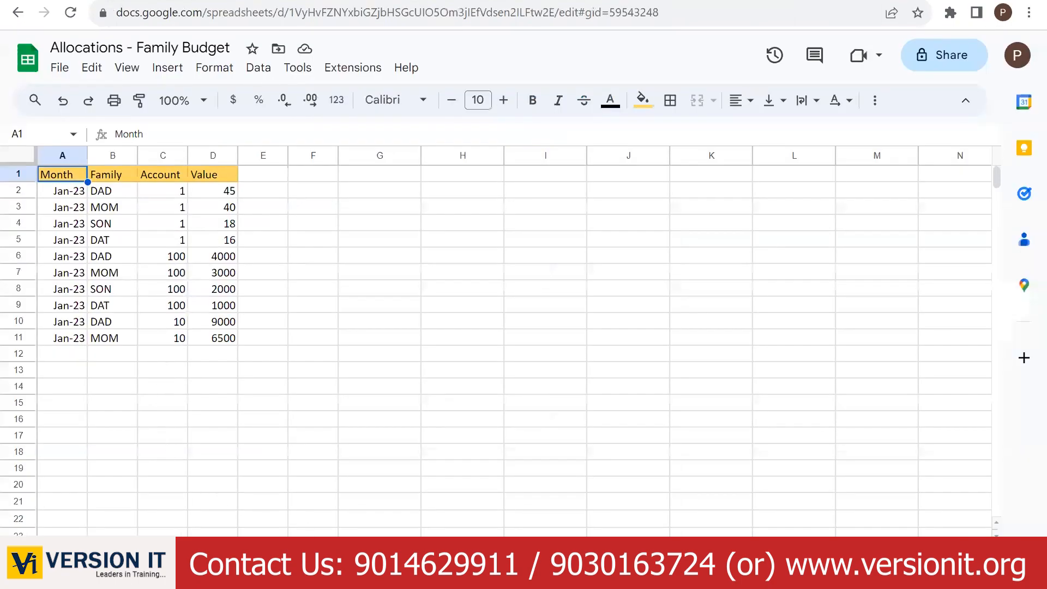
- Copy the account rows A2:C21 from the Account sheet
left_click(131, 552)
left_click(185, 552)
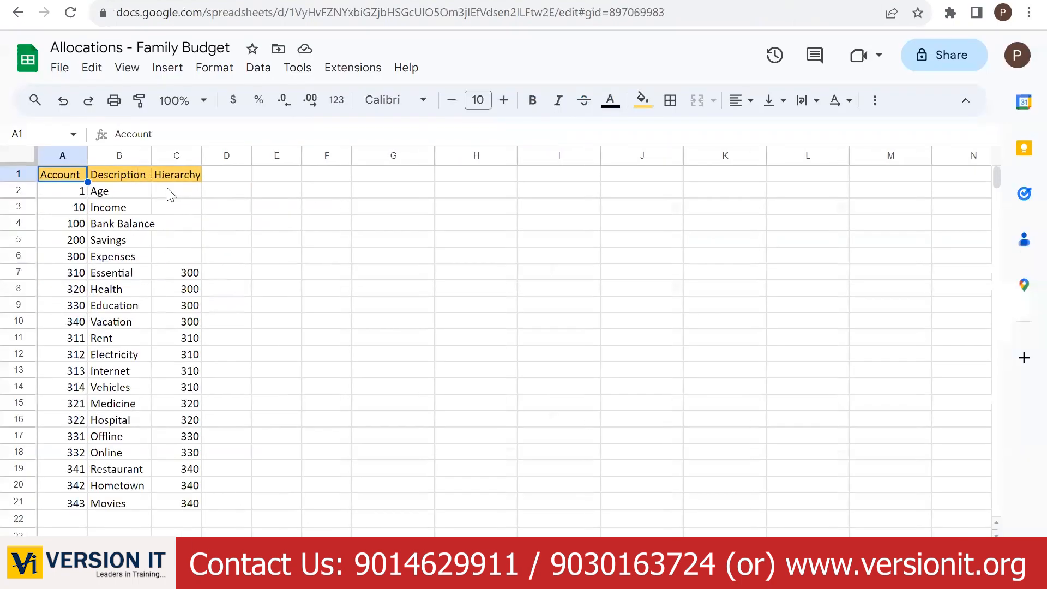
left_click(56, 194)
key("shift+Right")
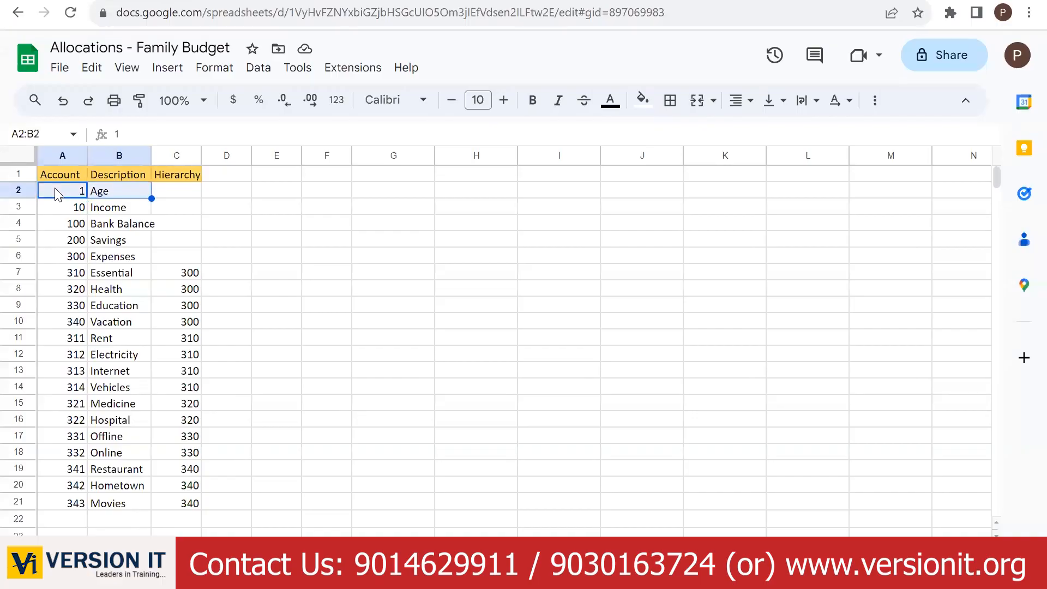
key("shift+Right")
key("shift+Down")
key("shift+Down")
key("shift+Down")
key("shift+Down")
key("shift+Down")
key("shift+Down")
key("shift+Down")
key("shift+Down")
key("shift+Down")
key("shift+Down")
key("shift+Down")
key("shift+Down")
key("shift+Down")
key("shift+Down")
key("shift+Down")
key("shift+Down")
key("shift+Down")
key("shift+Down")
key("shift+Down")
key("shift+Down")
key("shift+Down")
key("shift+Down")
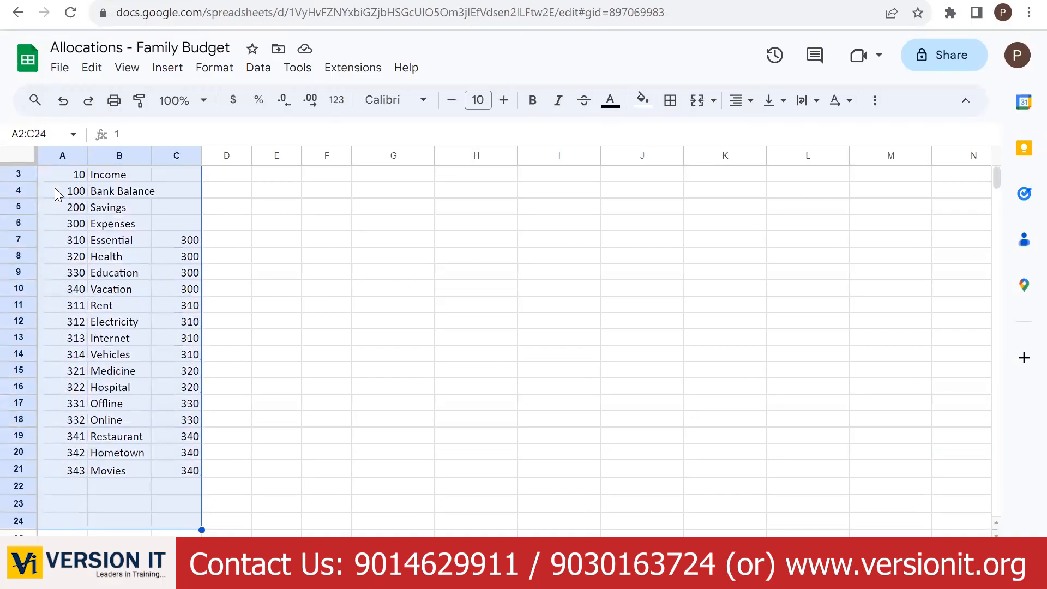
key("shift+Up")
key("shift+Up")
key("shift+Up")
key("ctrl+c")
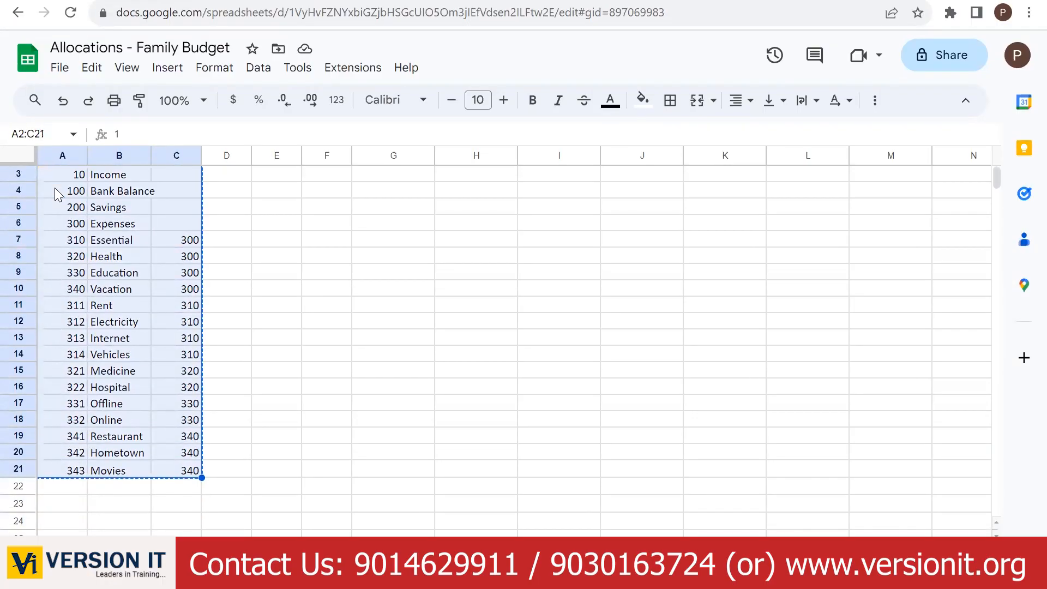
- Paste the 20 account rows into the ACCOUNT member grid starting at row 1
key("ctrl+Tab")
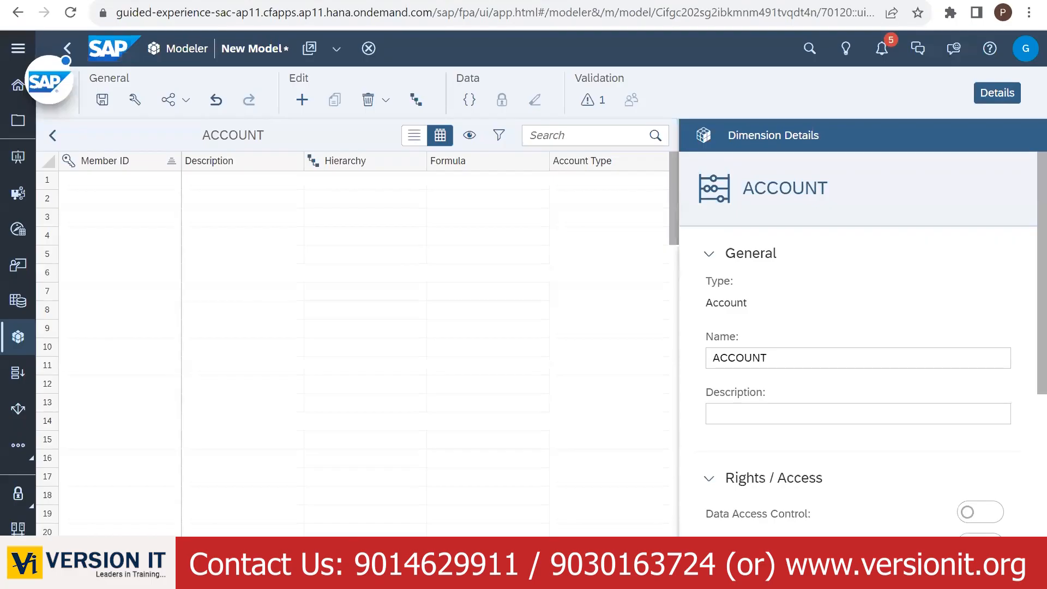
left_click(113, 186)
key("ctrl+v")
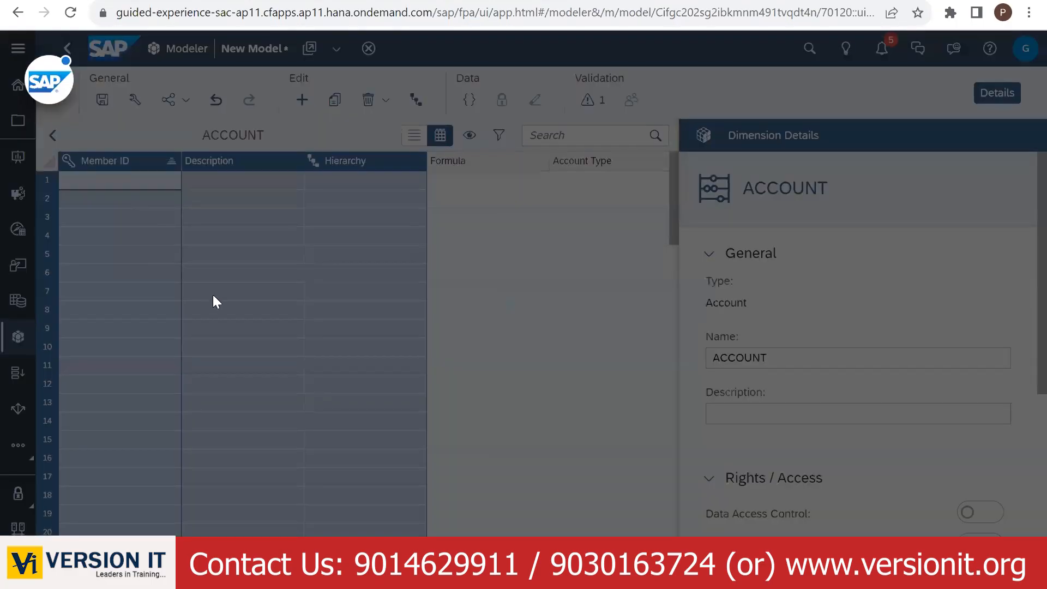
left_click(507, 328)
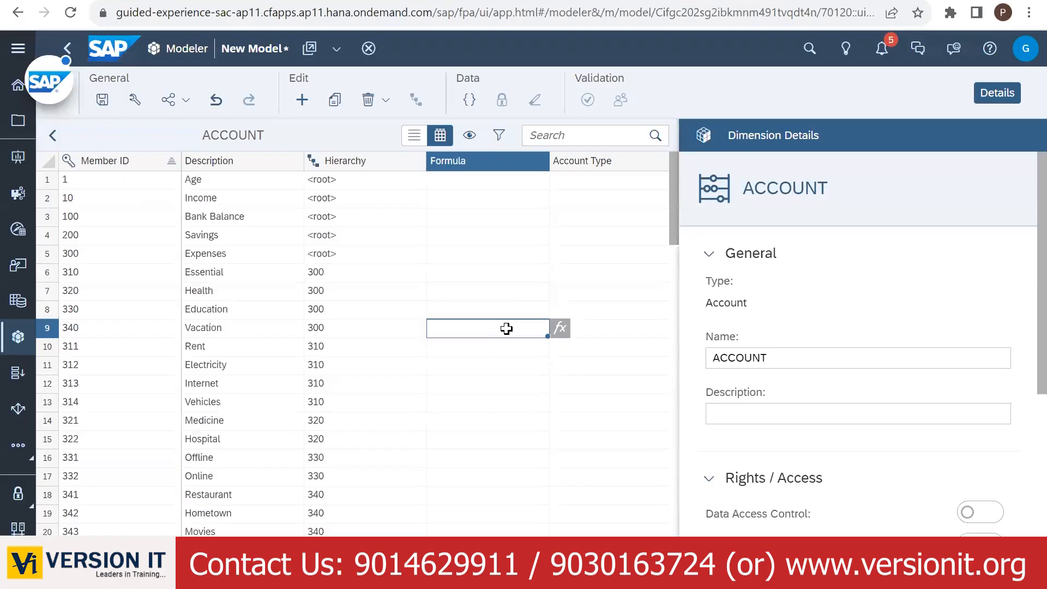
- Copy the family rows A2:C9 from the family member sheet
left_click(54, 137)
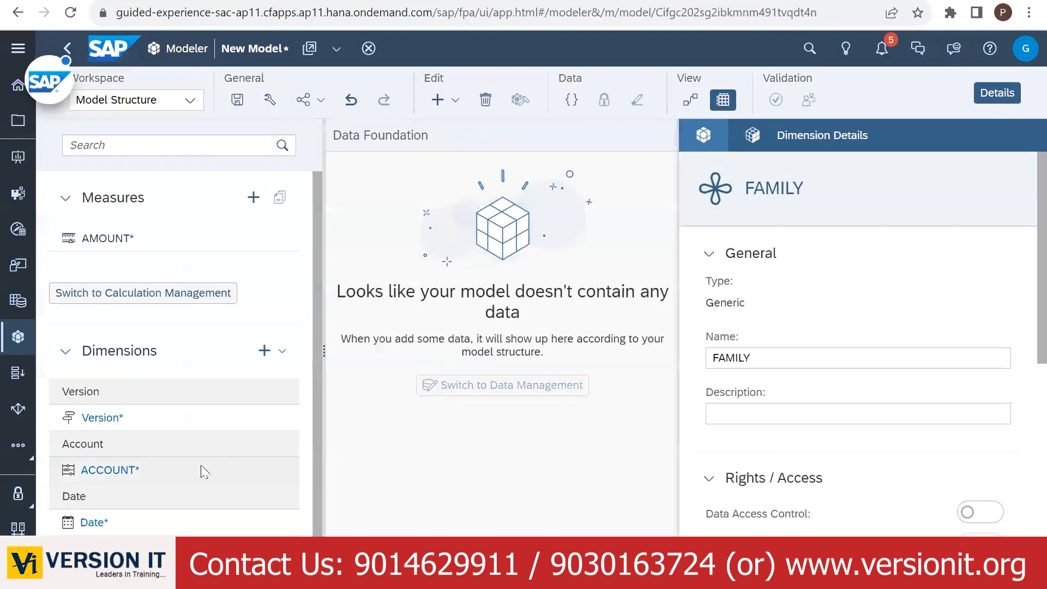
scroll(140, 495, "down", 1)
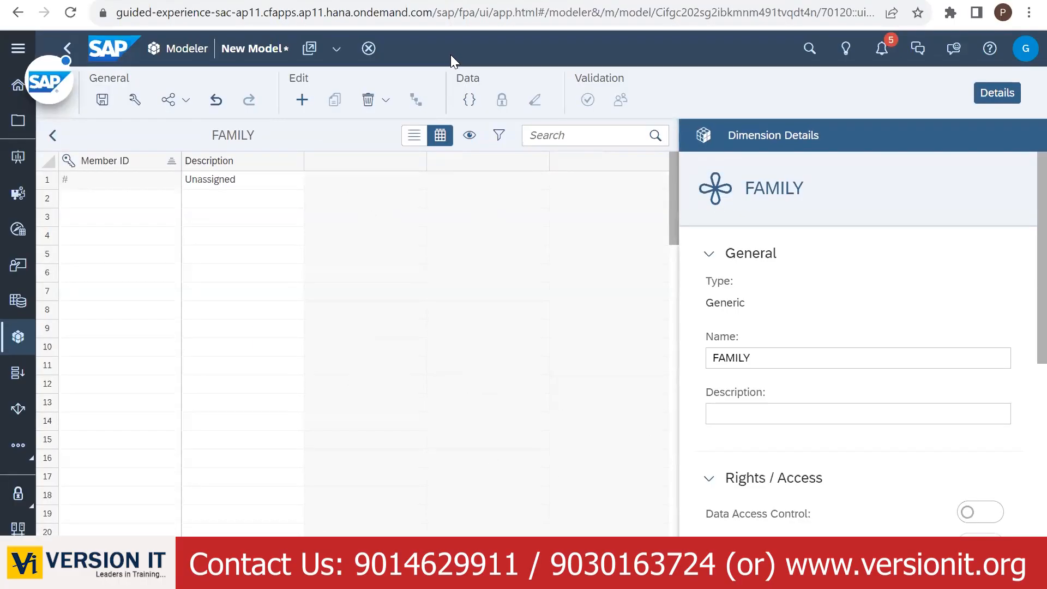
key("ctrl+Tab")
left_click(129, 552)
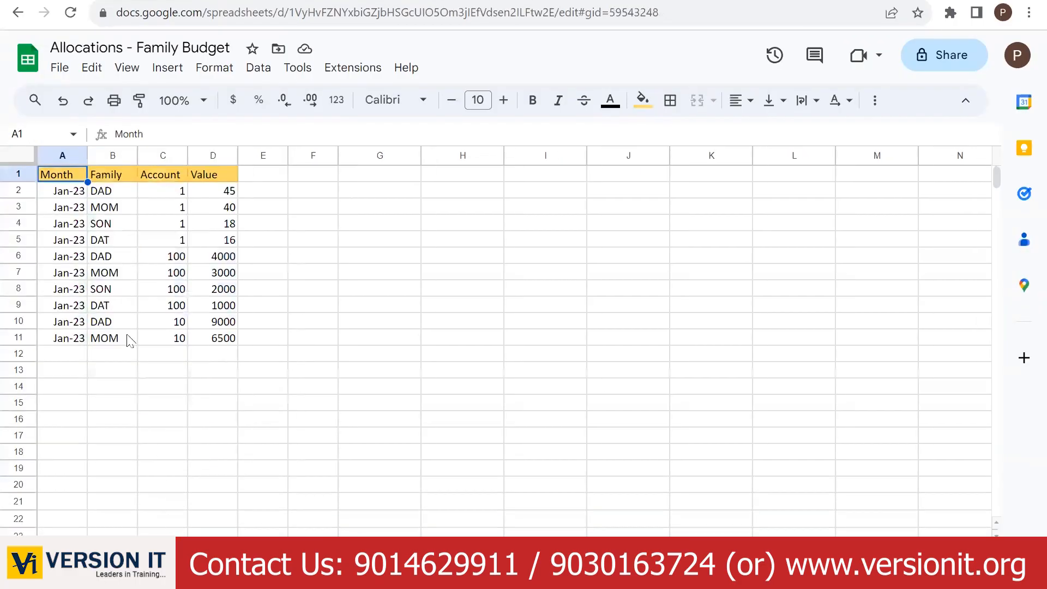
left_click(106, 284)
left_click(436, 551)
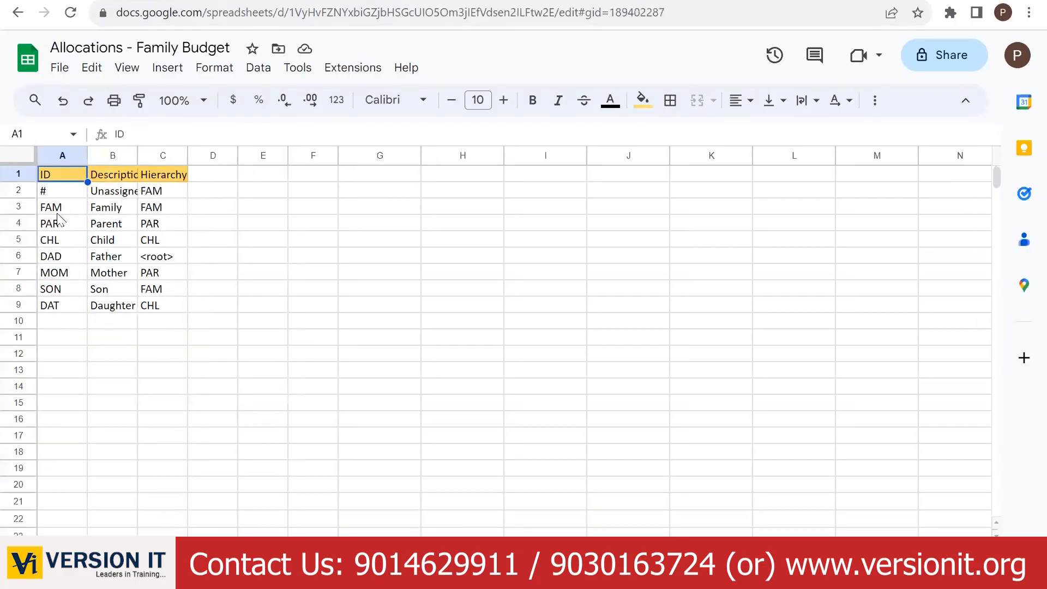
left_click(49, 194)
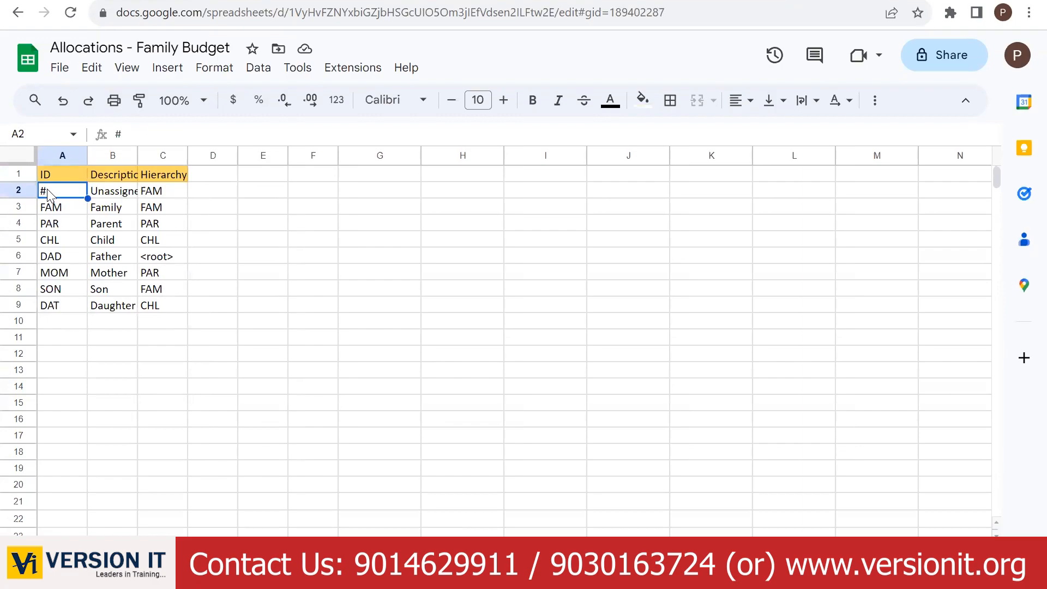
key("shift+Right")
key("shift+Right")
key("shift+Down")
key("shift+Down")
key("shift+Down")
key("shift+Down")
key("shift+Down")
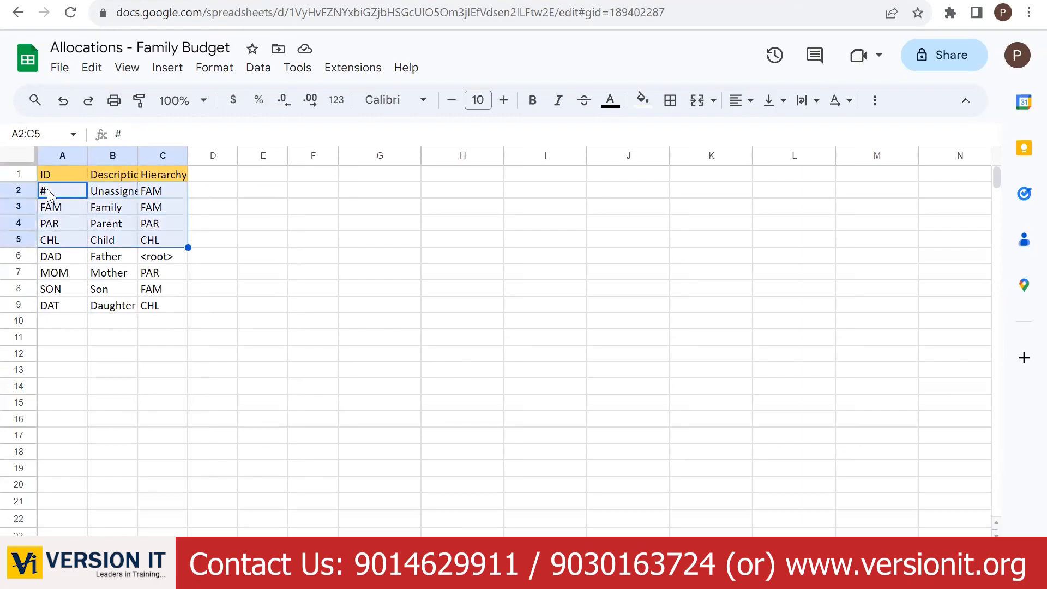
key("shift+Down")
key("shift+Down")
key("ctrl+c")
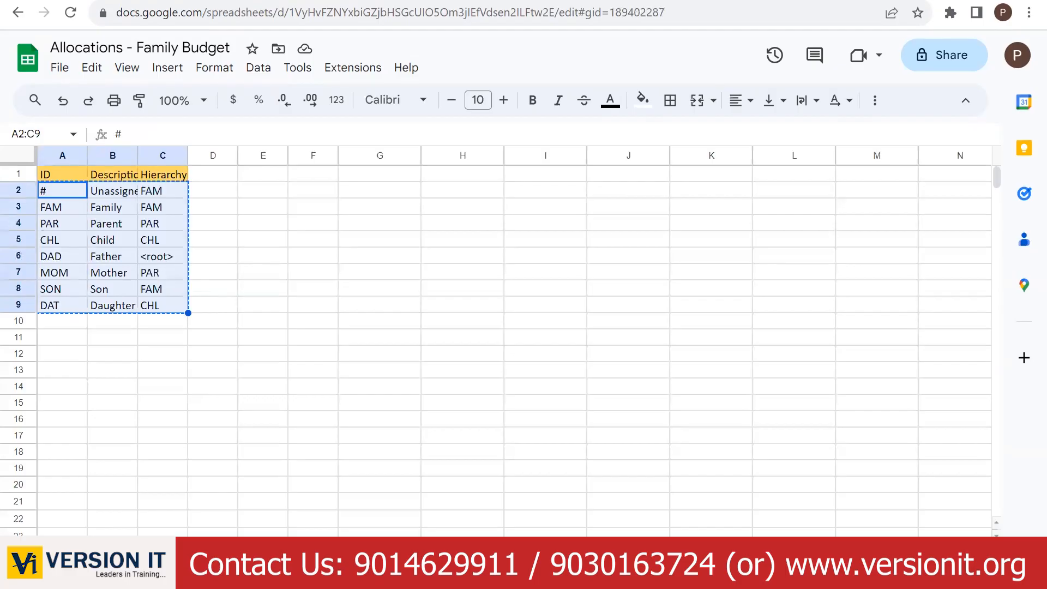
- Paste the family members into the FAMILY member grid starting at row 1
key("ctrl+Tab")
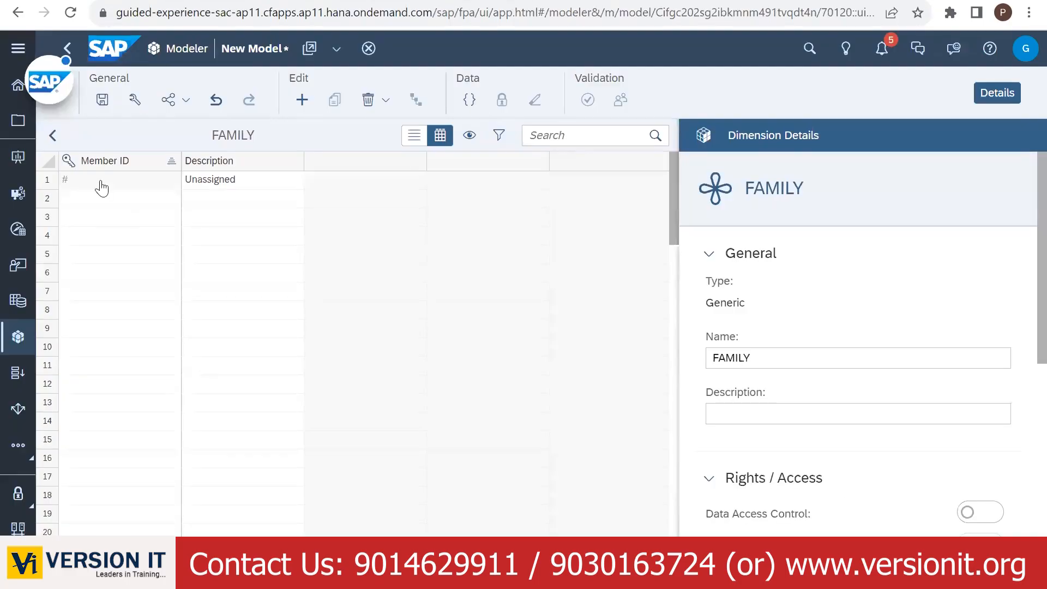
left_click(101, 188)
key("ctrl+v")
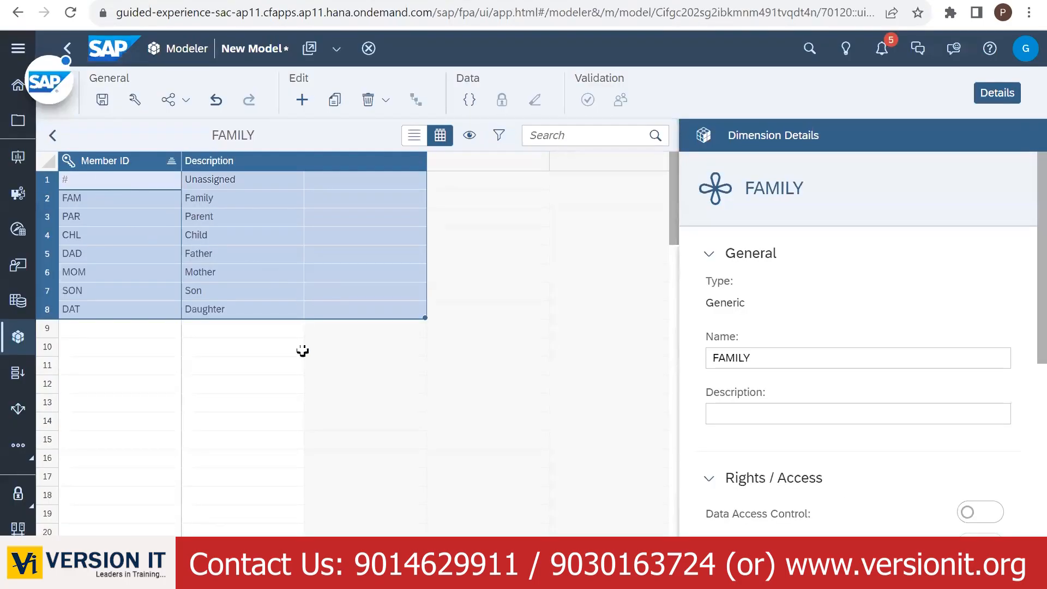
left_click(327, 353)
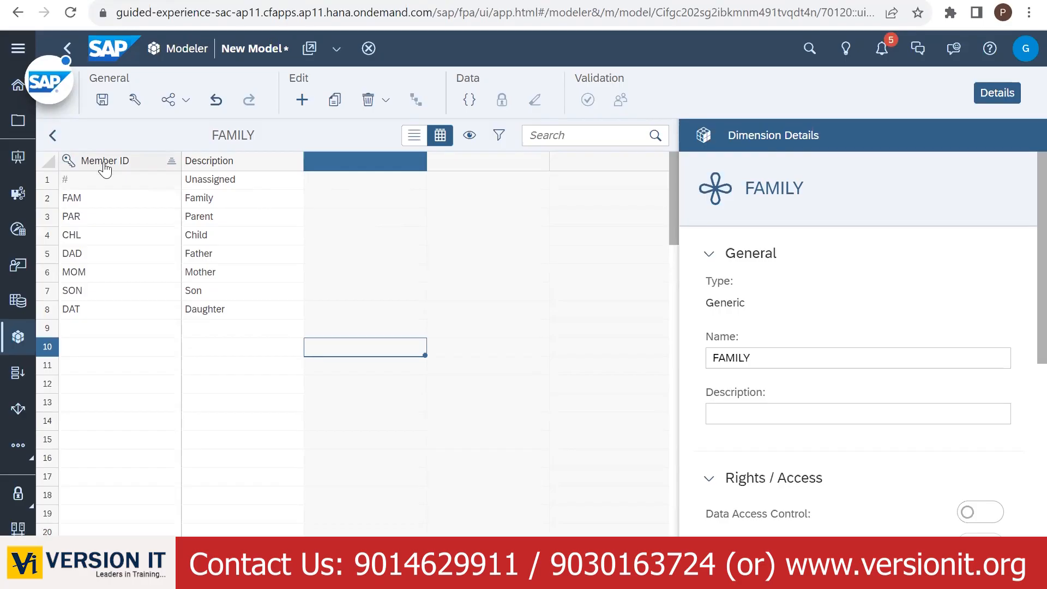
- Create a Parent-Child Hierarchy with ID FAMILY_HIER on the FAMILY dimension
scroll(1022, 229, "down", 4)
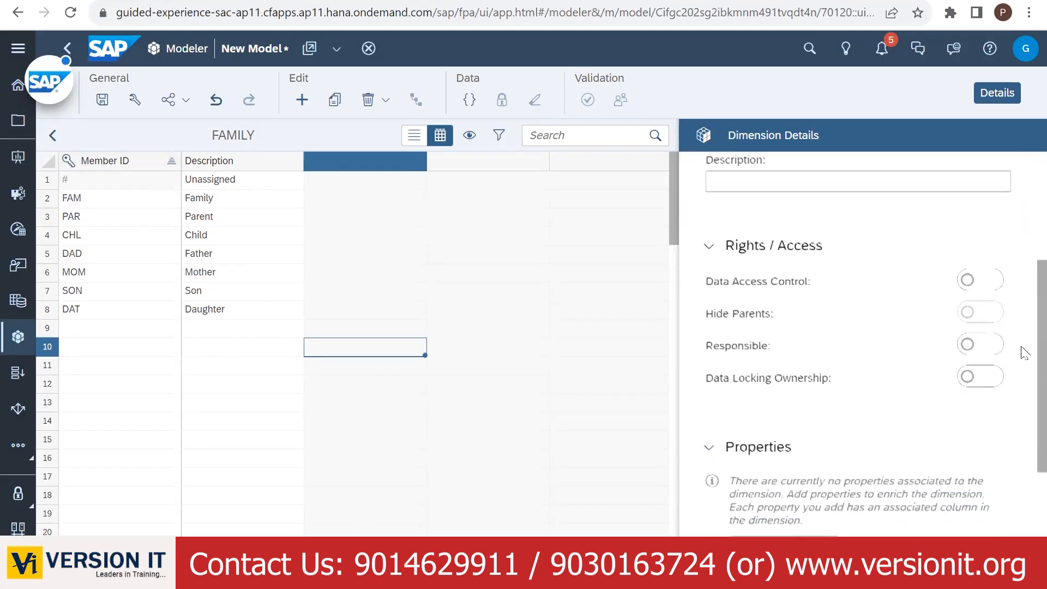
scroll(1023, 353, "down", 4)
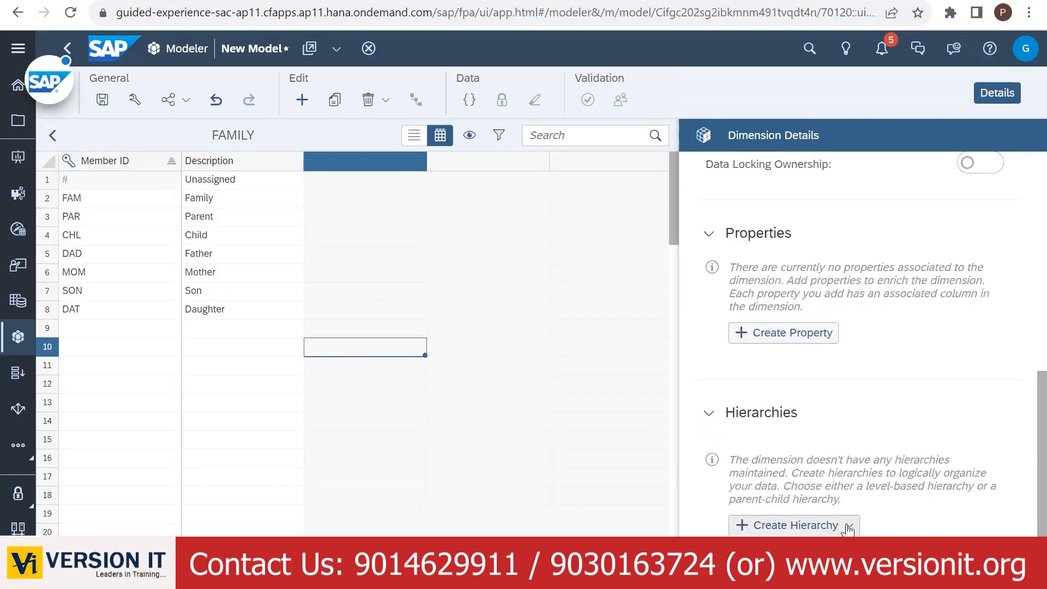
left_click(848, 525)
left_click(794, 475)
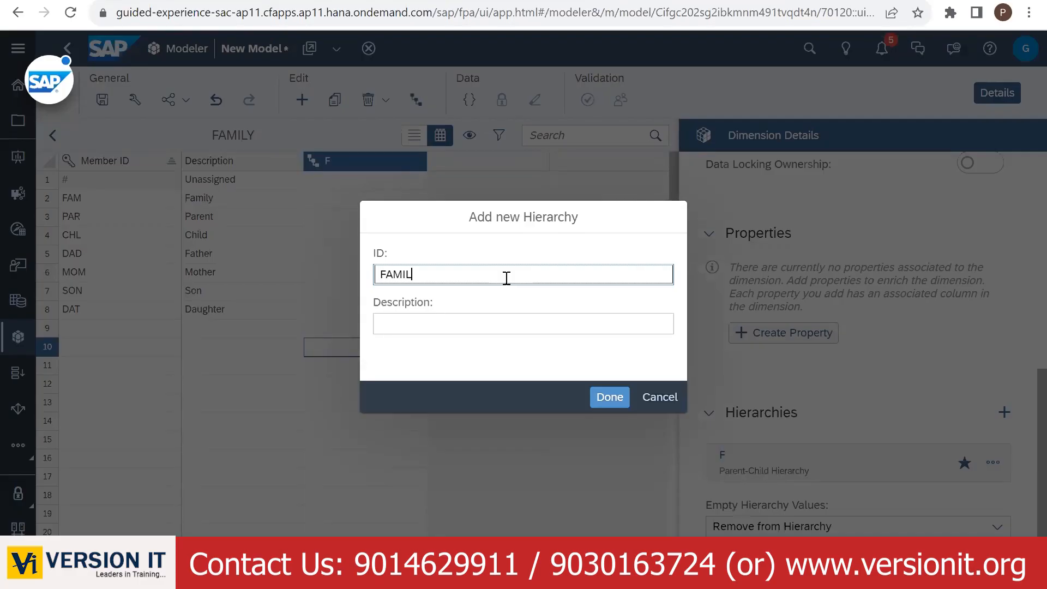
type("FAMILY_HIER")
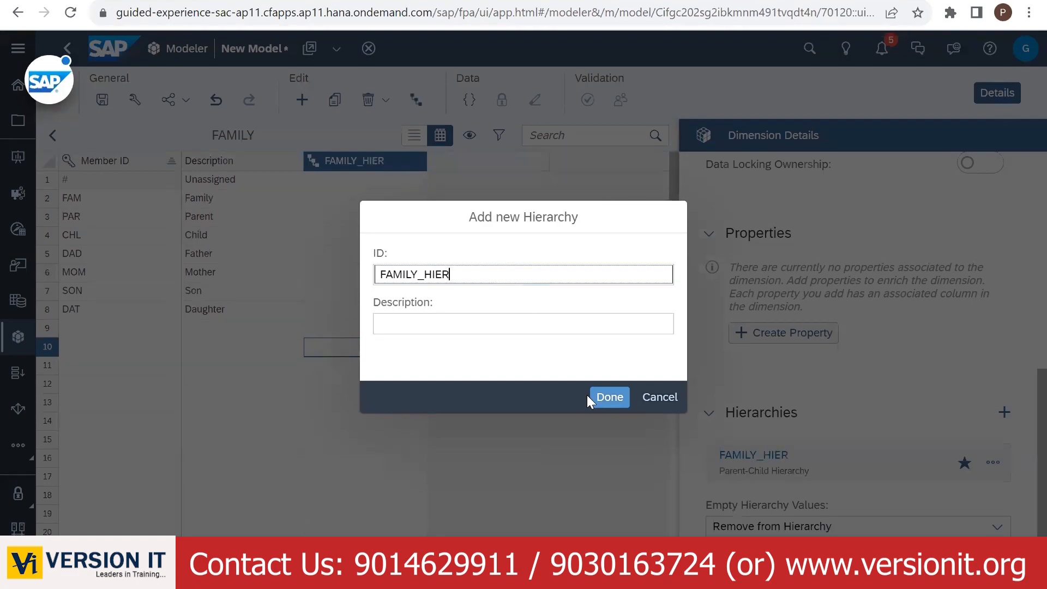
left_click(600, 402)
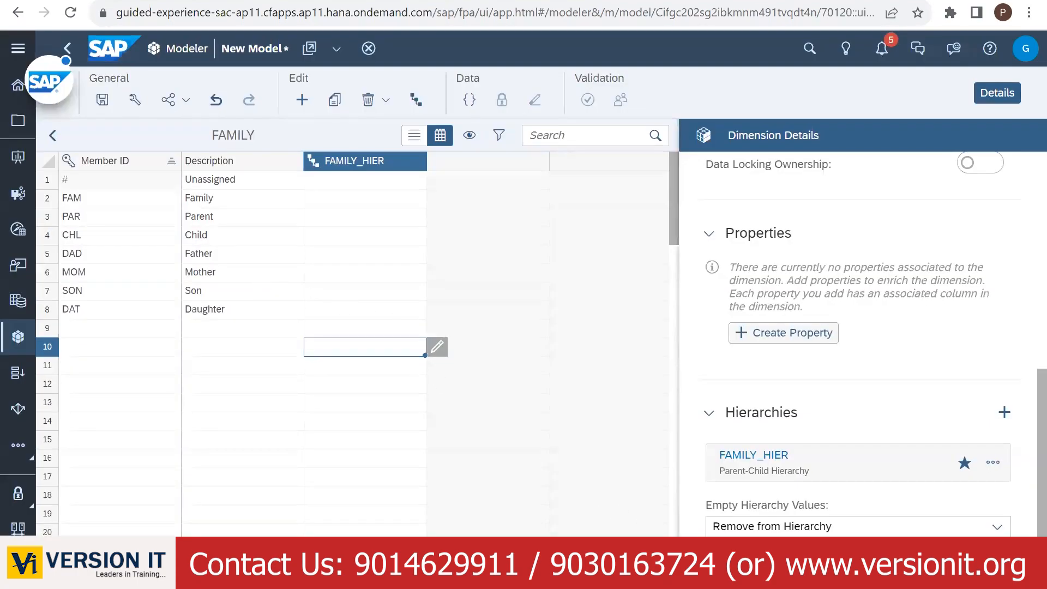
- Paste the Hierarchy values C2:C9 from the family sheet into the FAMILY_HIER column
key("ctrl+Tab")
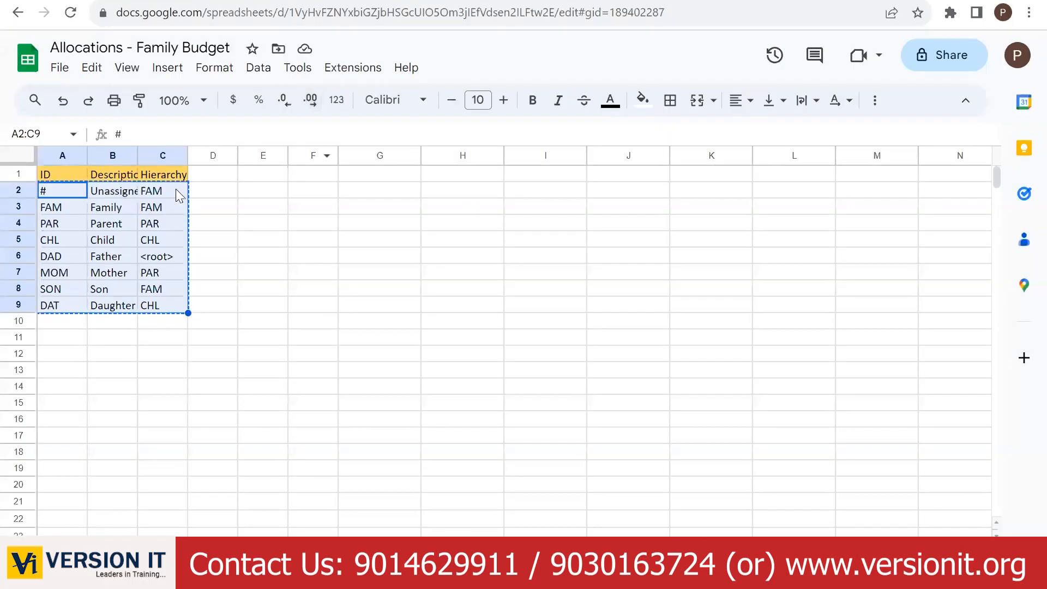
left_click(170, 189)
key("shift+Down")
key("shift+Down")
key("shift+Down")
key("shift+Down")
key("shift+Down")
key("shift+Down")
key("shift+Down")
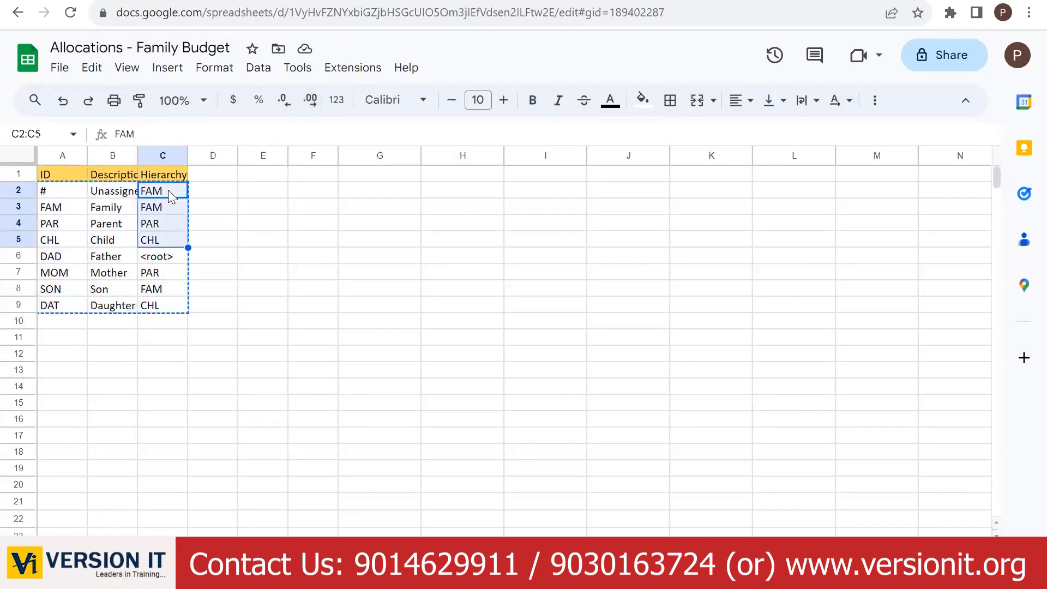
key("ctrl+c")
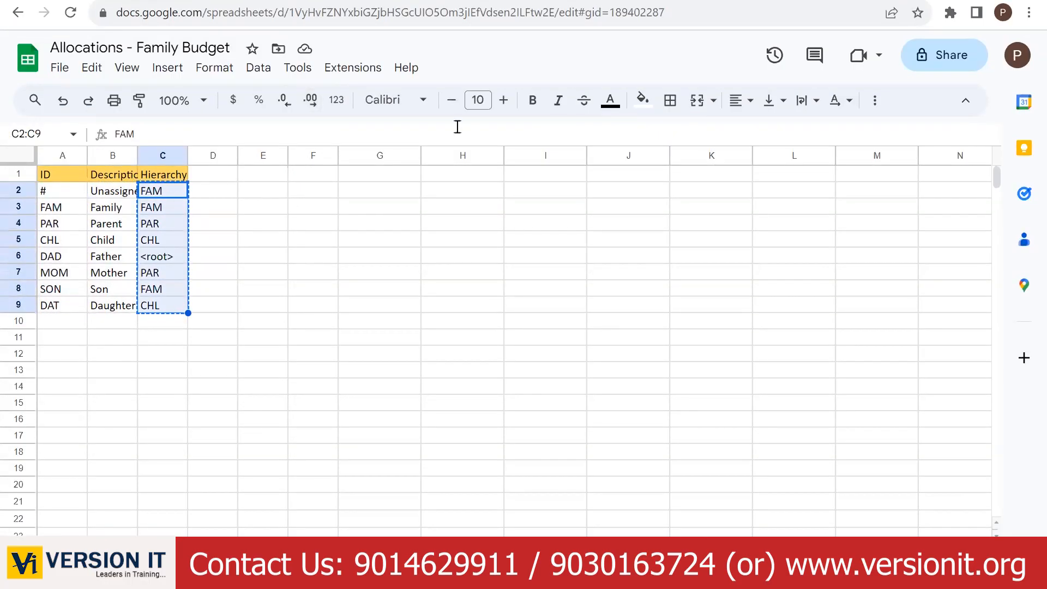
key("ctrl+shift+Tab")
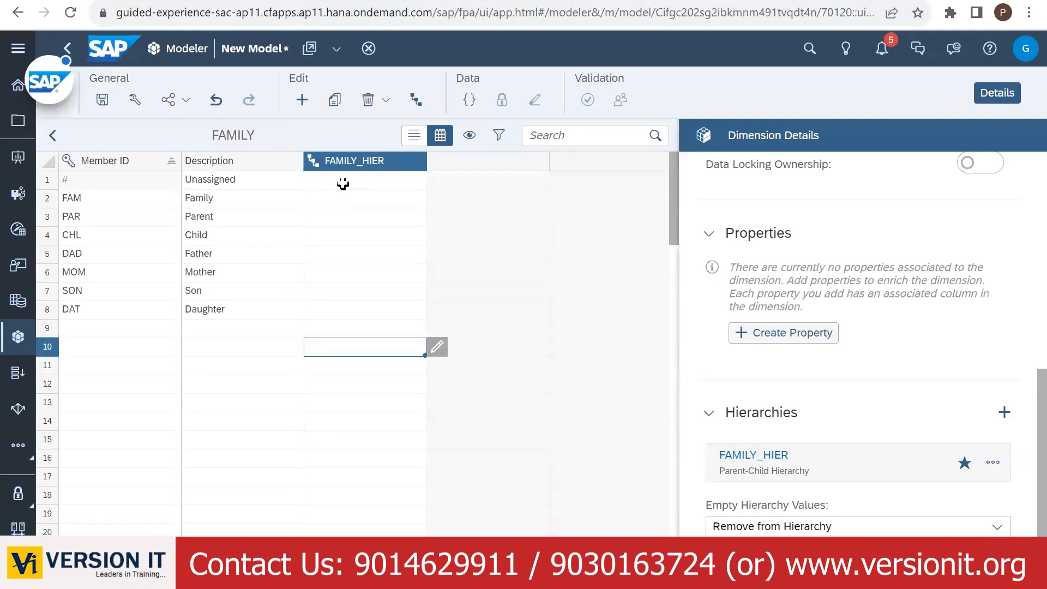
left_click(342, 183)
key("ctrl+v")
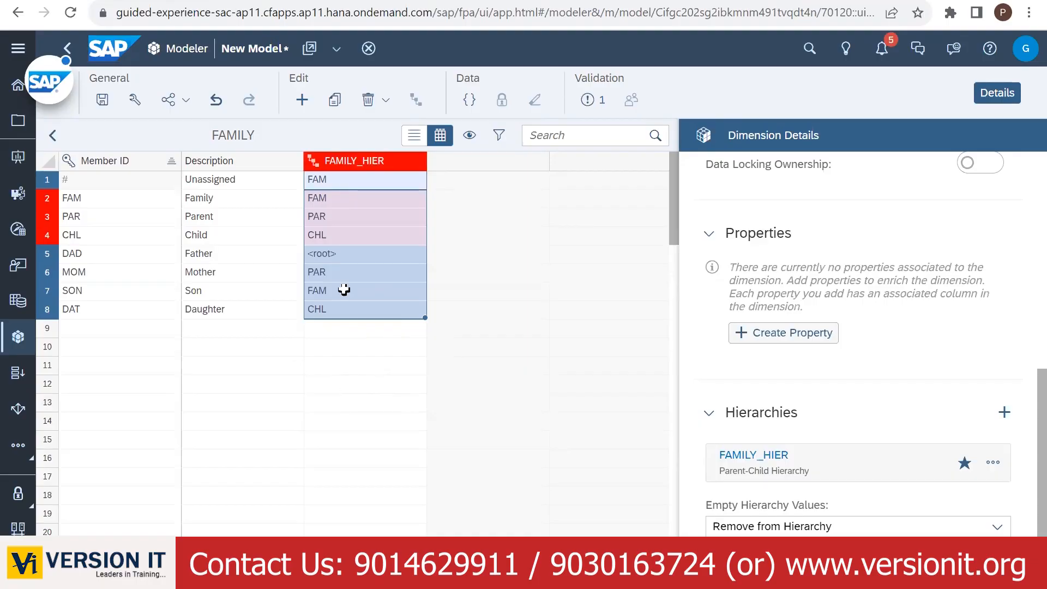
key("ctrl+Tab")
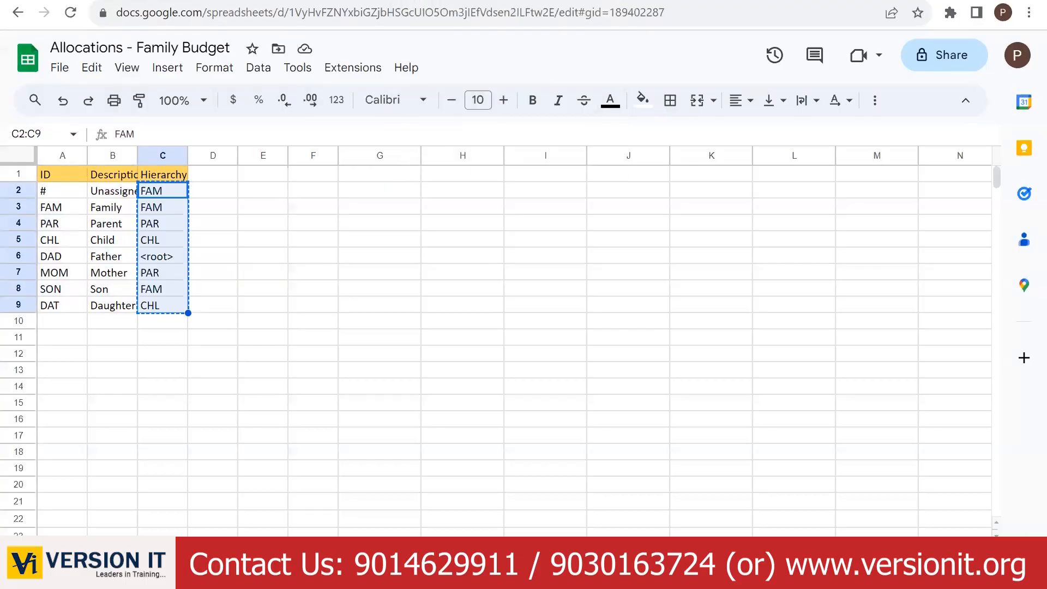
key("ctrl+shift+Tab")
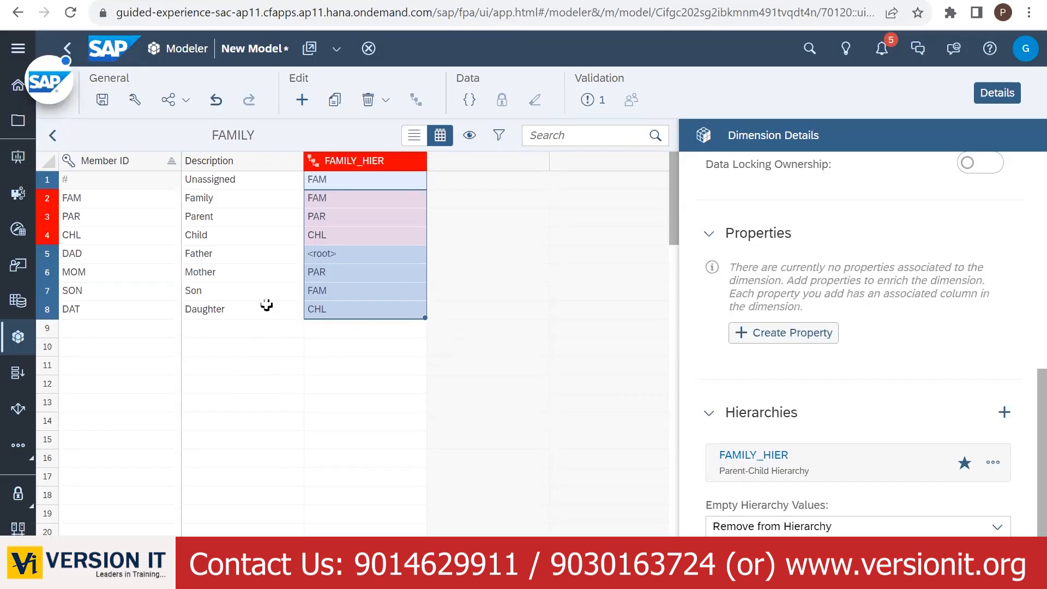
- Save the model and inspect the parent errors flagged on the FAMILY members
left_click(342, 365)
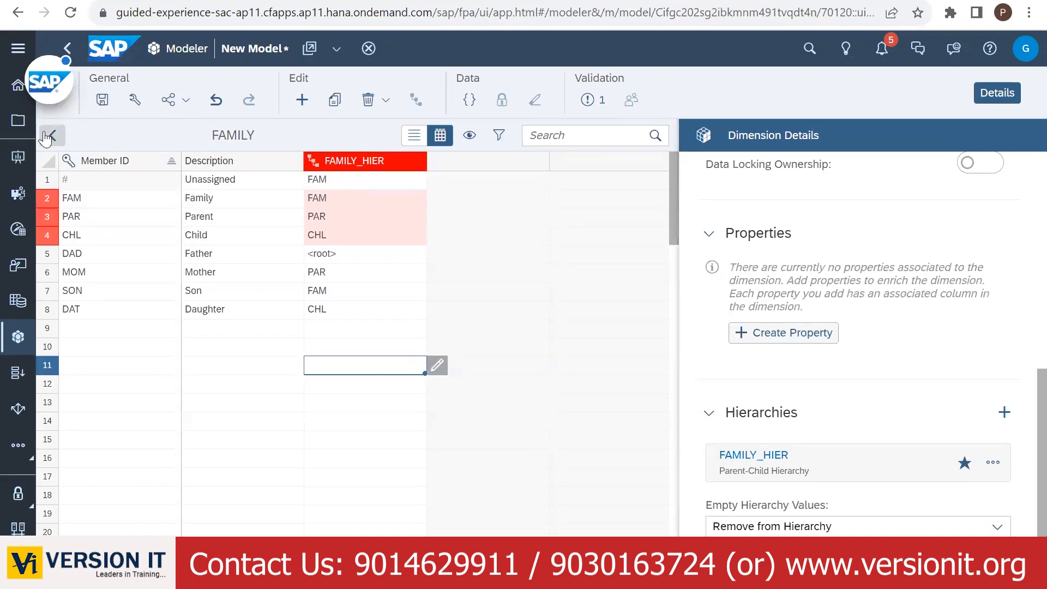
left_click(102, 100)
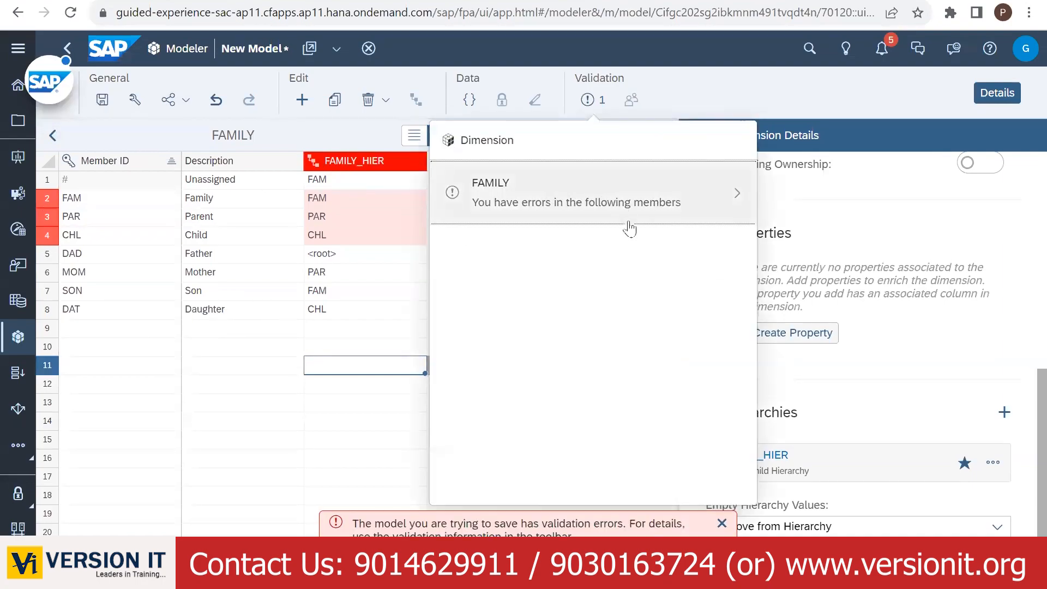
left_click(713, 194)
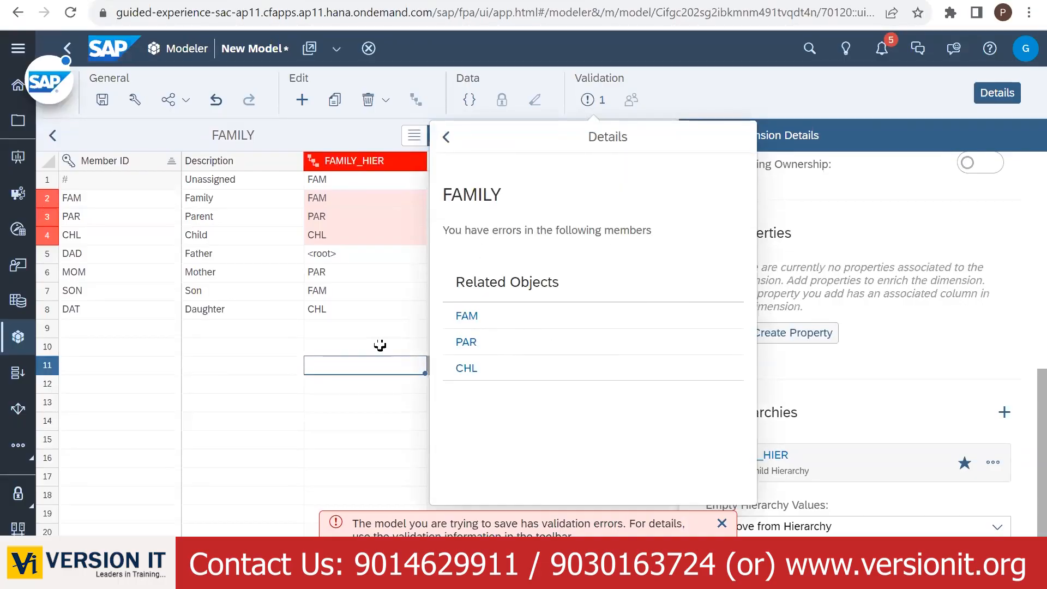
left_click(312, 370)
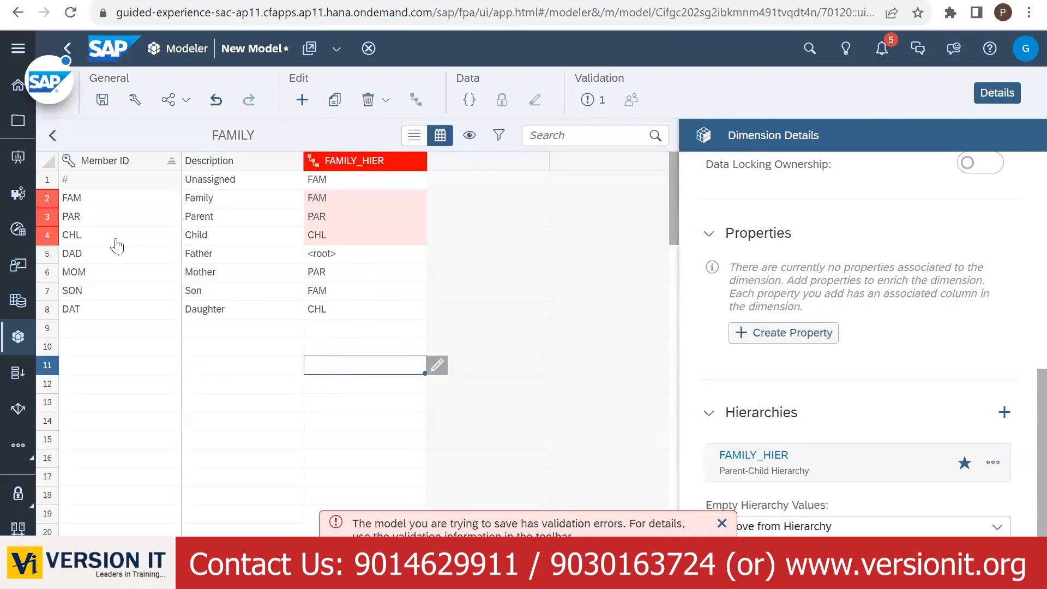
left_click(354, 196)
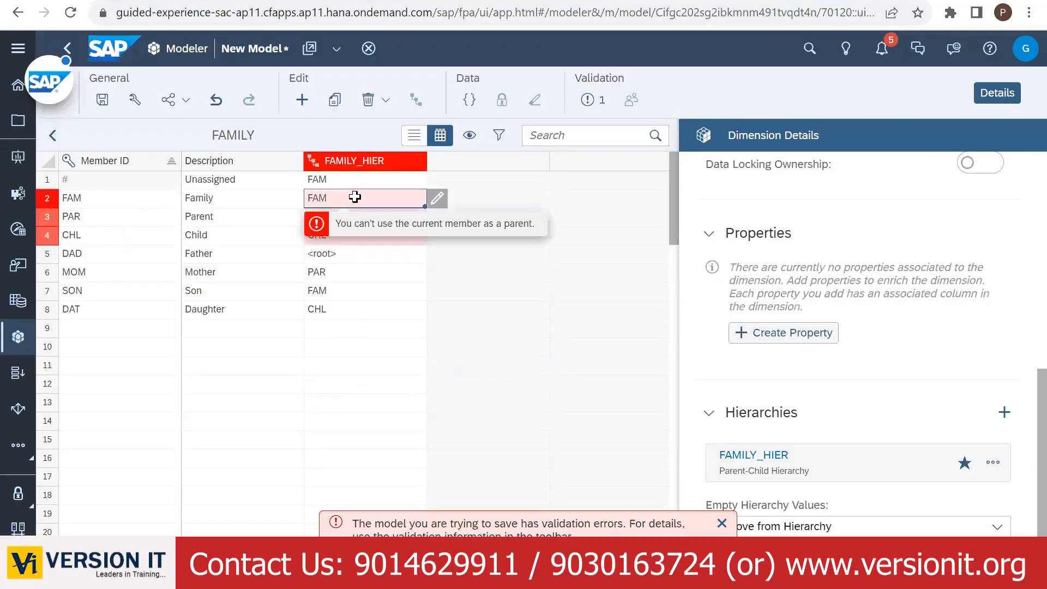
- Delete all eight FAMILY member rows, including Daughter, from the grid
left_click_drag(87, 179, 315, 304)
left_click(374, 103)
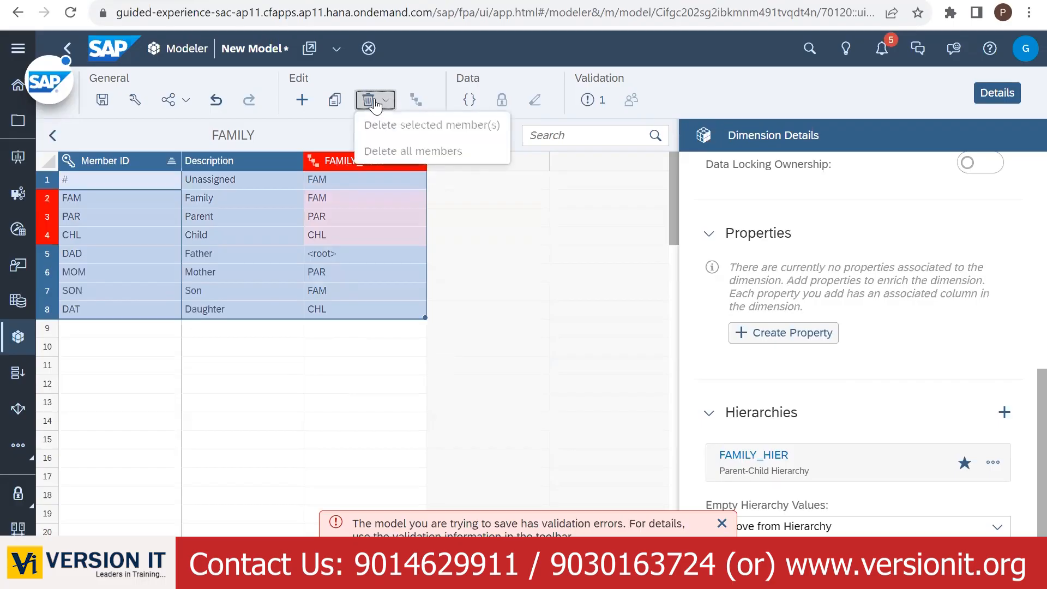
left_click(327, 217)
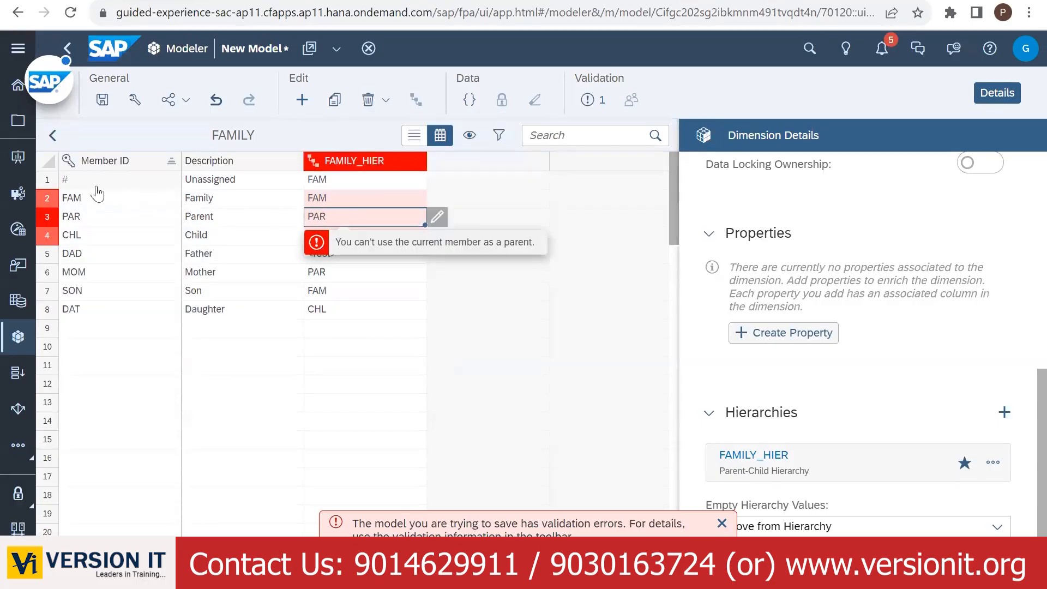
left_click_drag(93, 183, 342, 289)
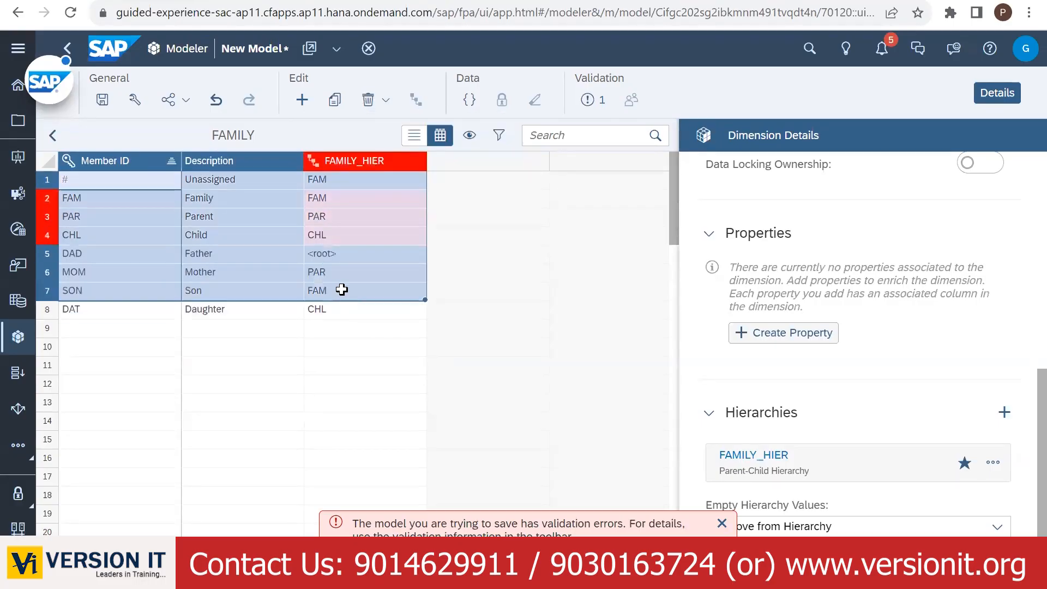
key("Delete")
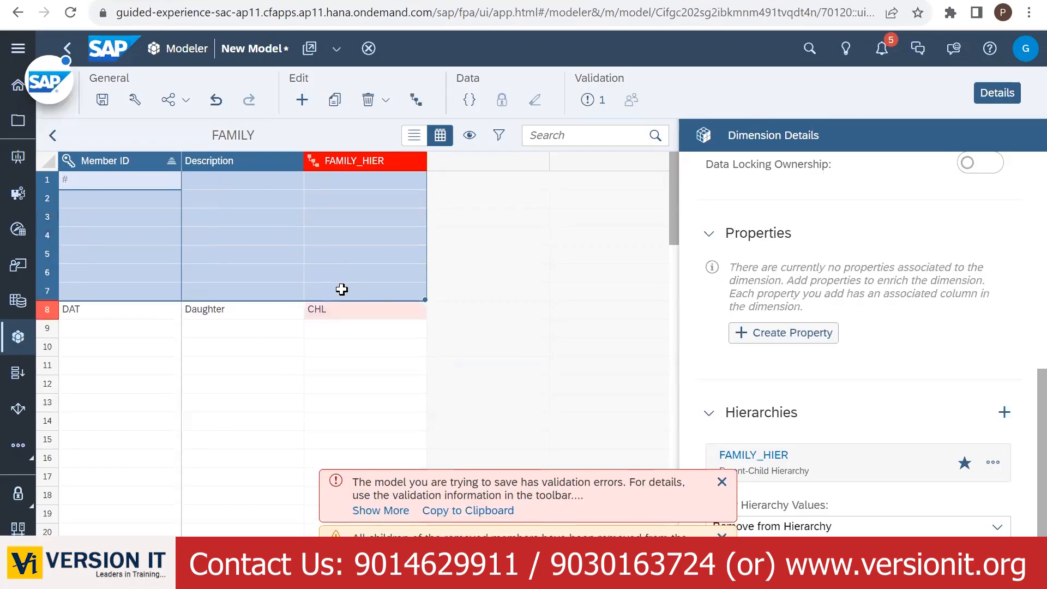
left_click_drag(89, 309, 352, 304)
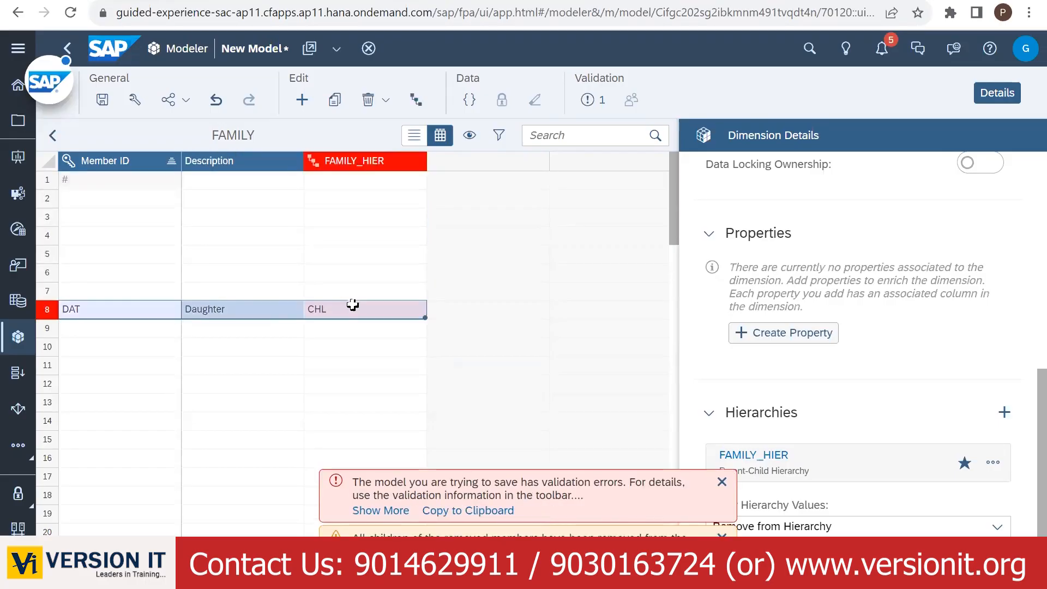
key("Delete")
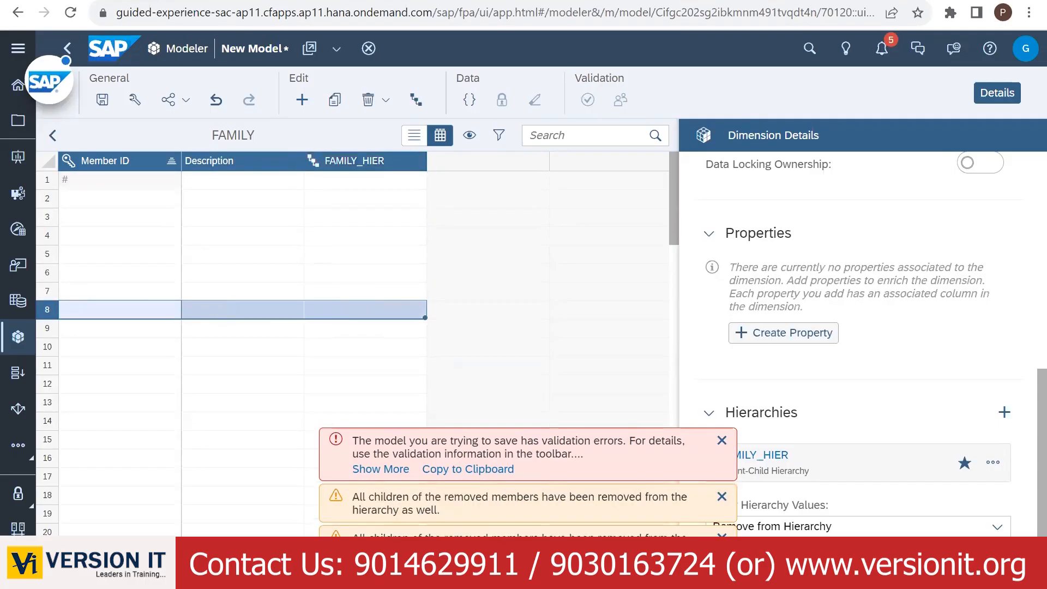
left_click(265, 1)
- Paste the family sheet's A2:C9 IDs, descriptions and parents into the FAMILY grid, then check FAM's parent error
left_click_drag(61, 192, 165, 298)
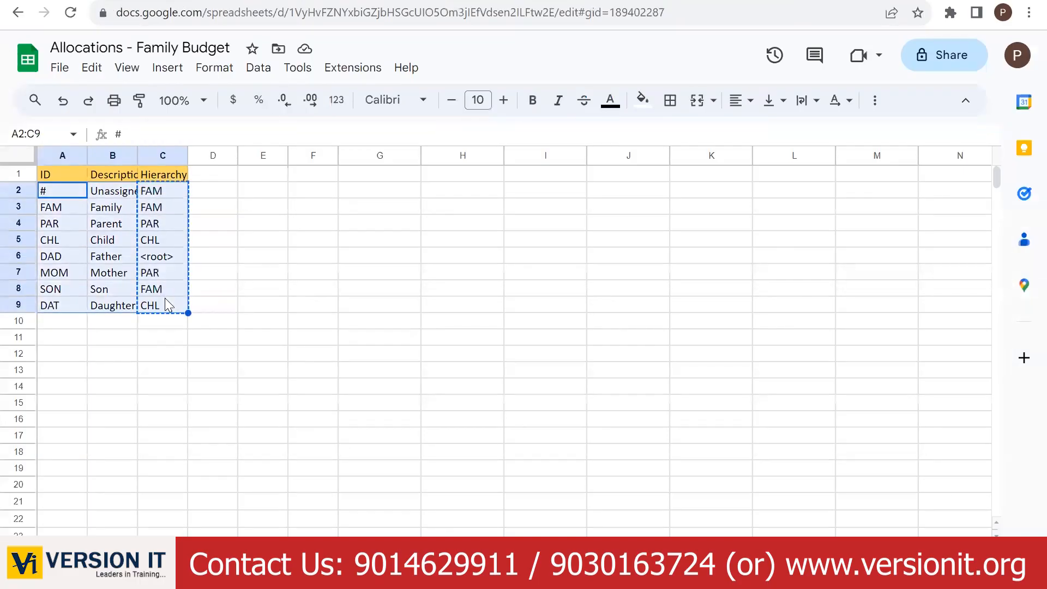
key("ctrl+c")
left_click(109, 1)
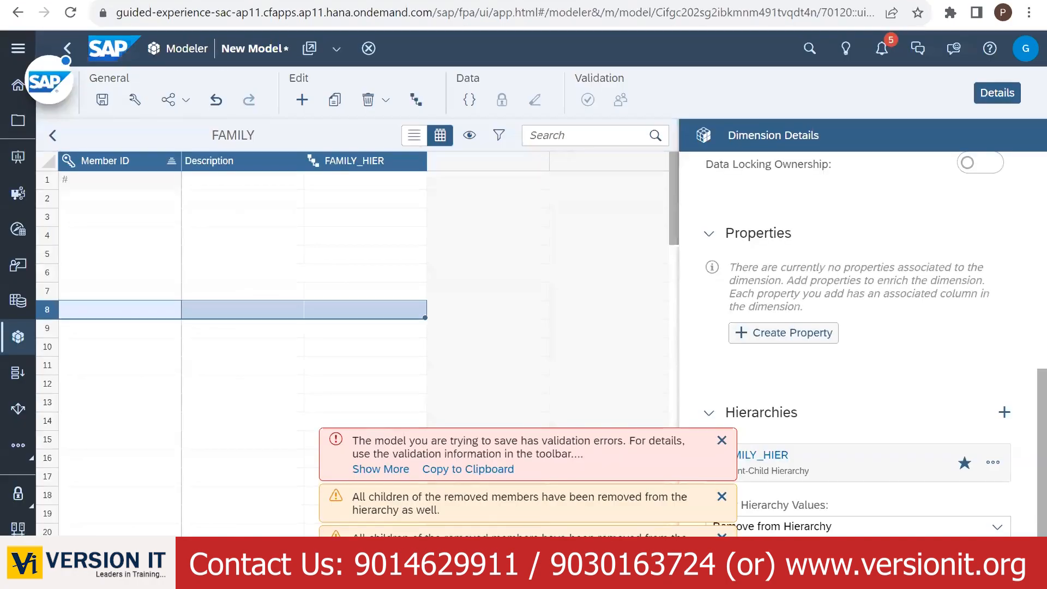
left_click(140, 185)
key("ctrl+v")
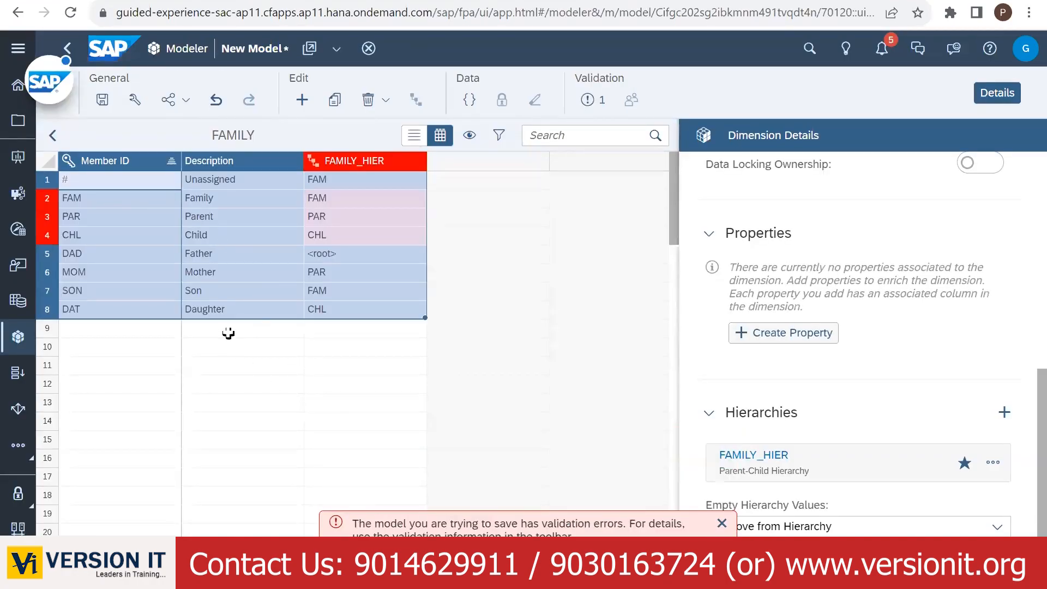
left_click(350, 180)
left_click(341, 201)
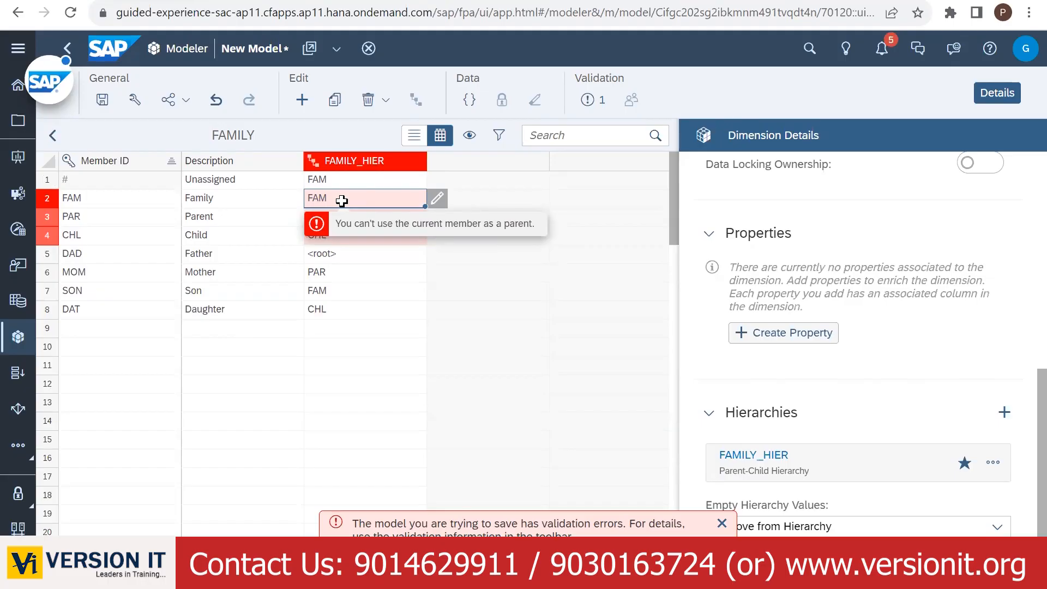
- Set FAM's parent to <root> and PAR's parent to Family
left_click(437, 198)
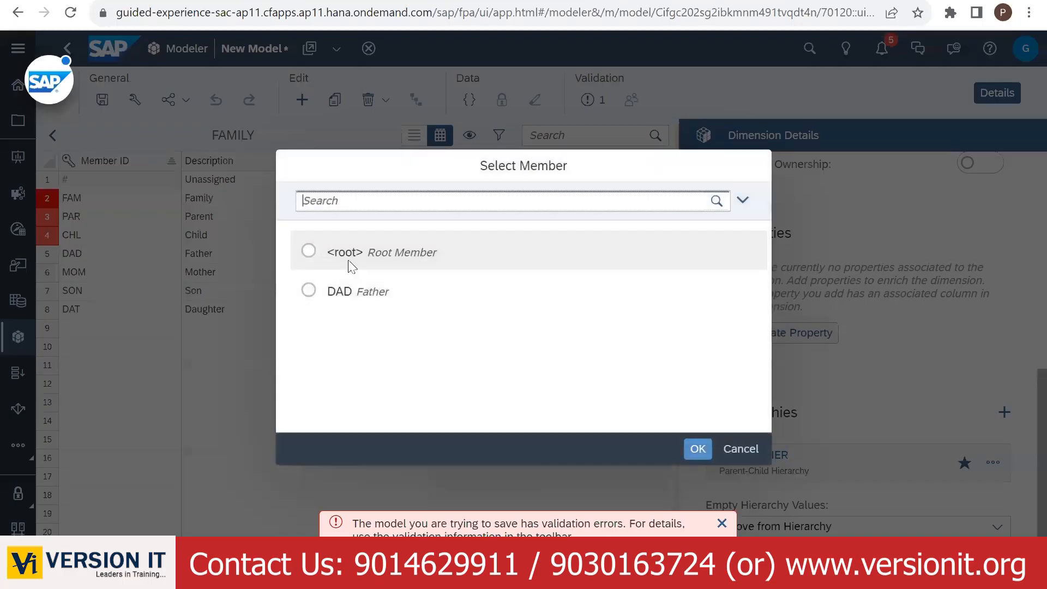
left_click(696, 448)
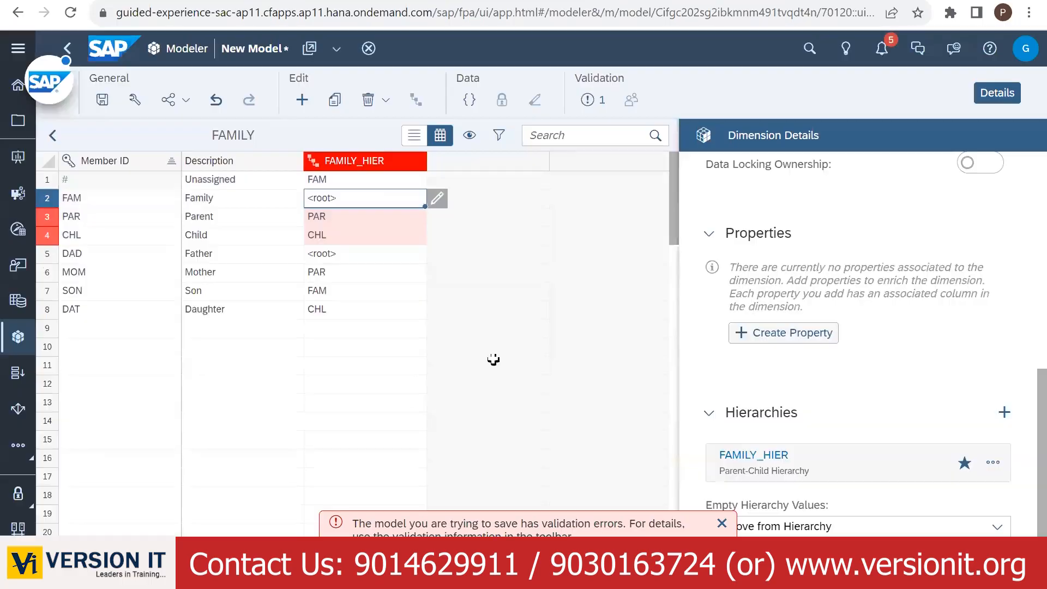
left_click(346, 220)
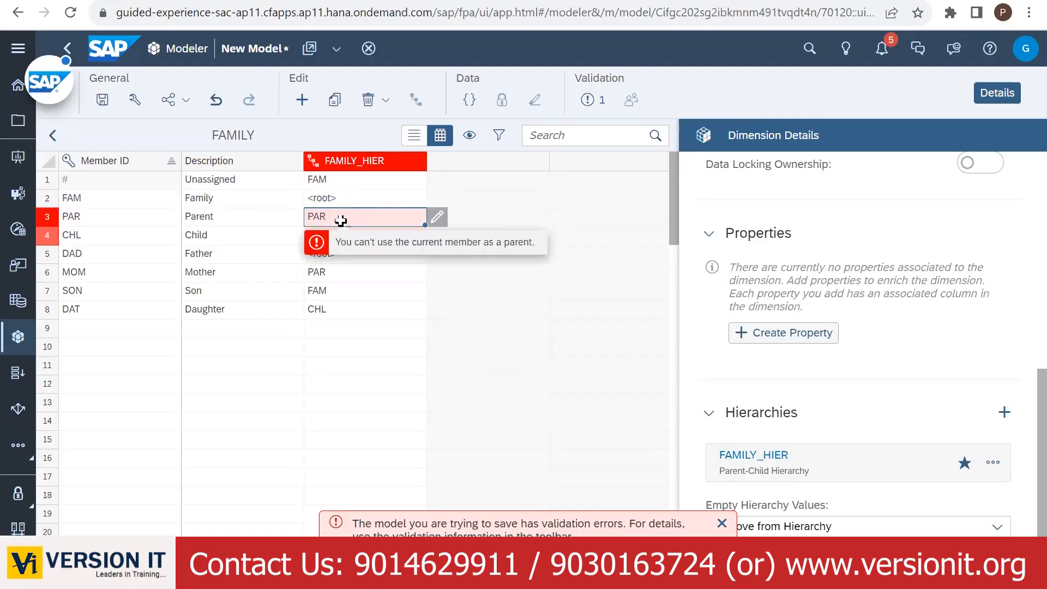
left_click(437, 218)
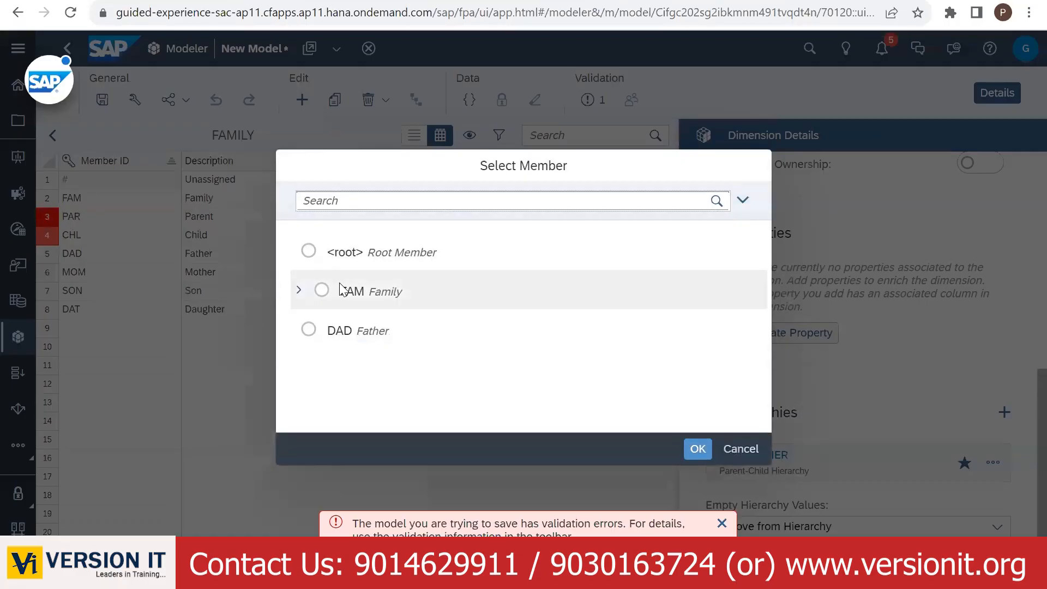
left_click(322, 290)
left_click(697, 448)
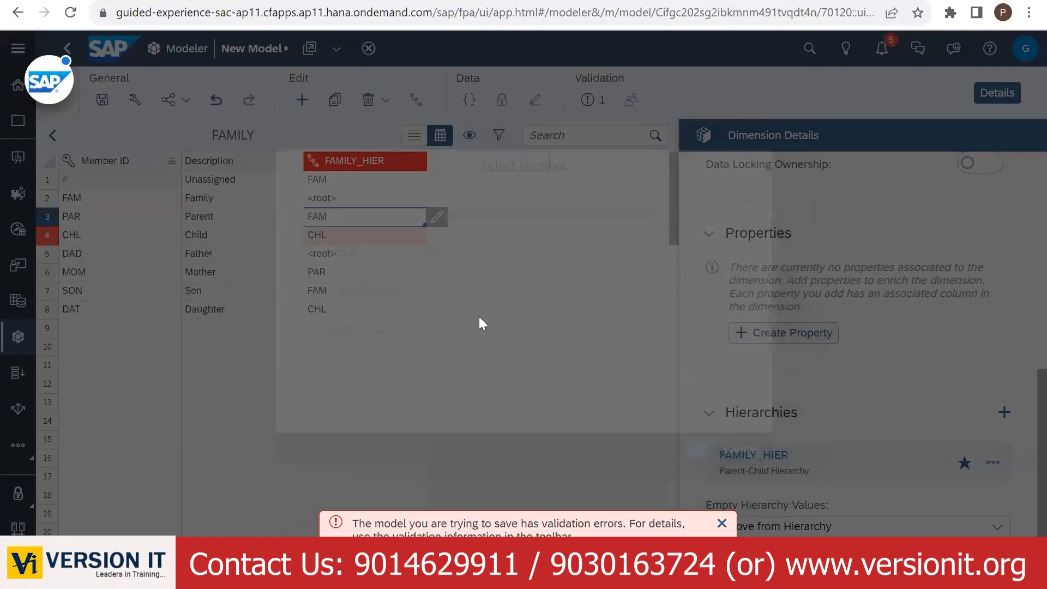
- Make Family the parent of the Child member (CHL)
left_click(393, 240)
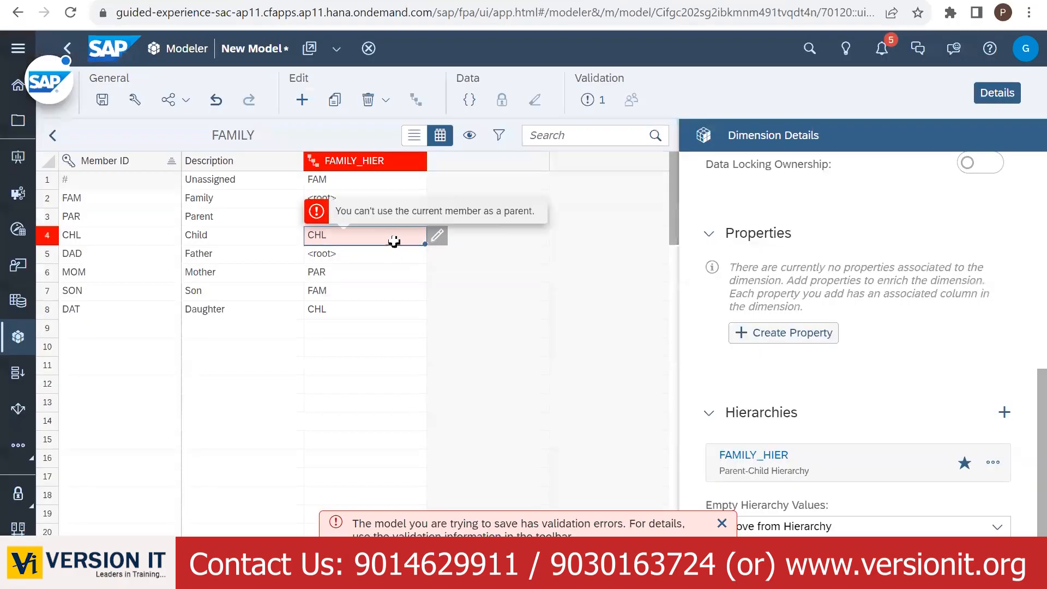
left_click(437, 235)
left_click(321, 291)
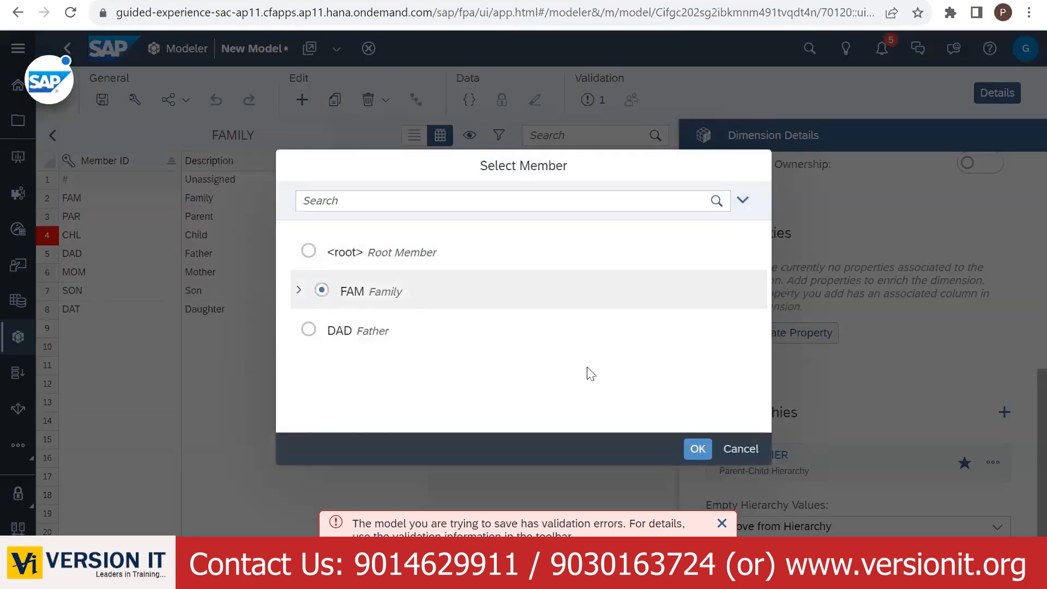
left_click(694, 449)
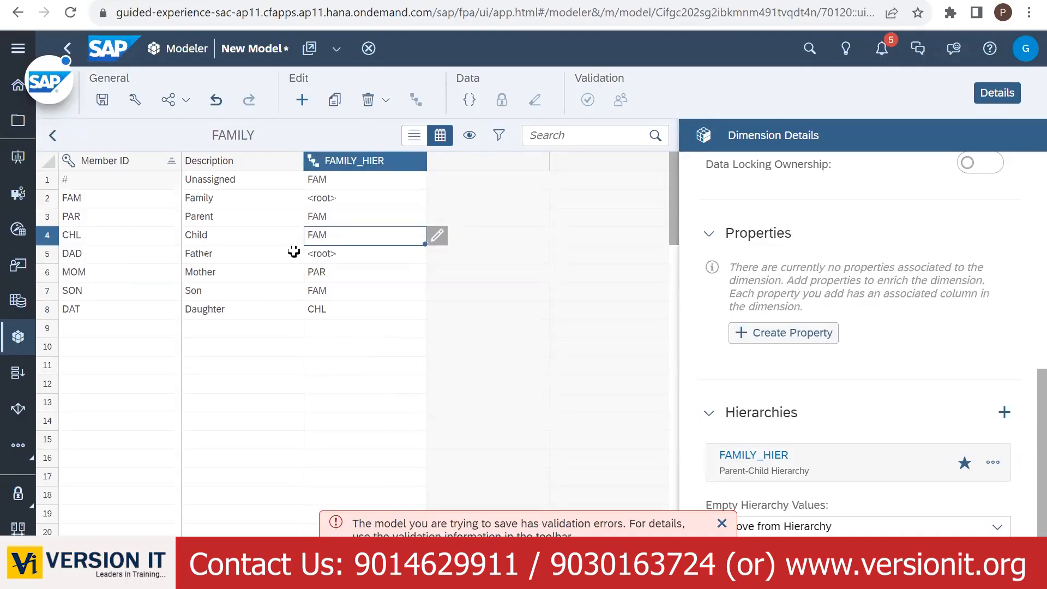
- Make Parent the parent of Father (DAD)
left_click(350, 254)
left_click(437, 254)
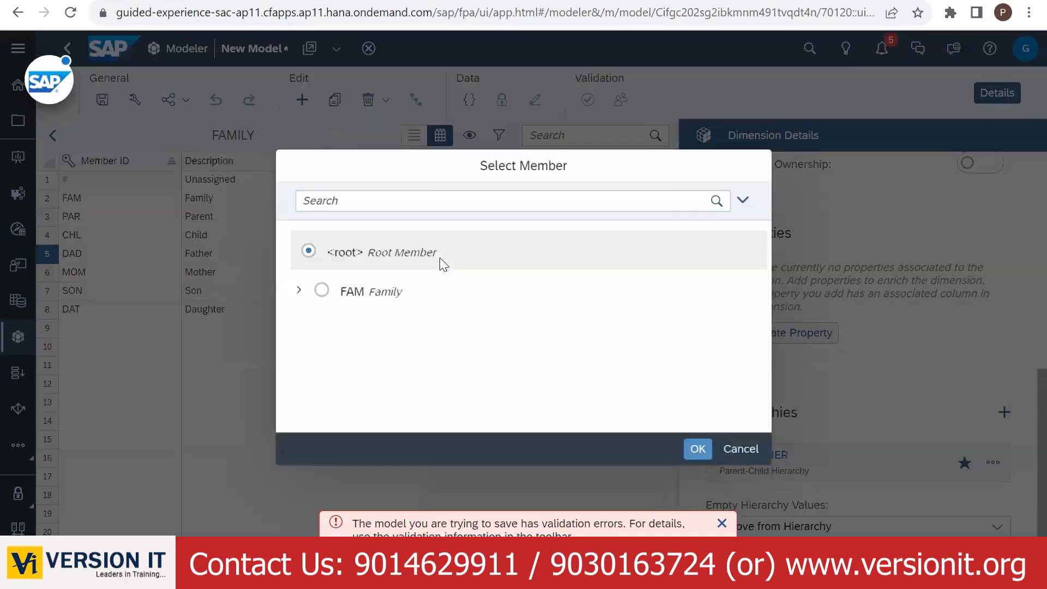
left_click(299, 290)
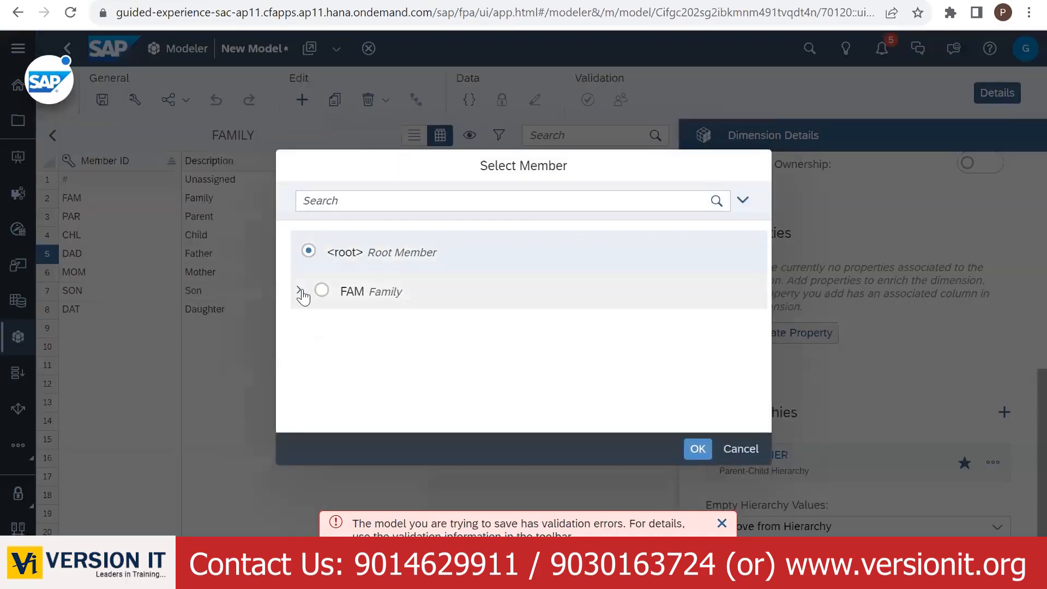
left_click(335, 329)
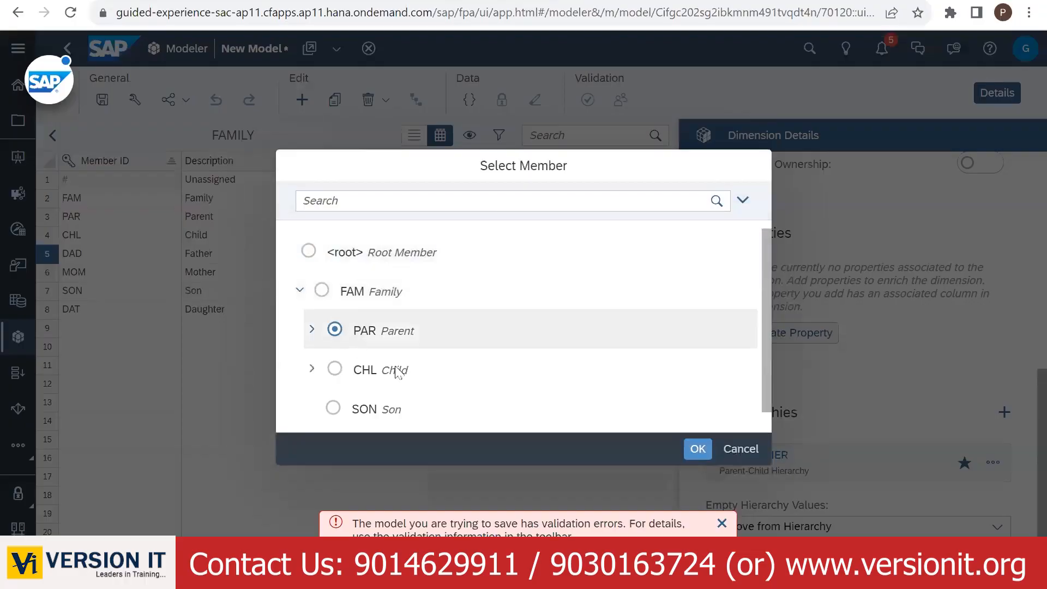
left_click(697, 449)
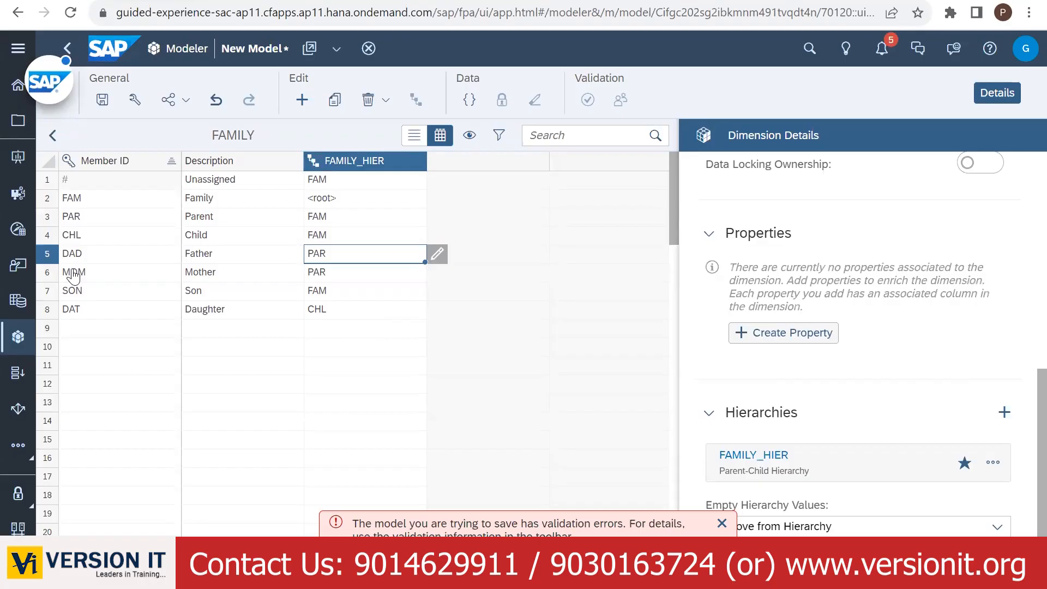
- Make Child the parent of Son after checking Mother's parent entry
left_click(331, 271)
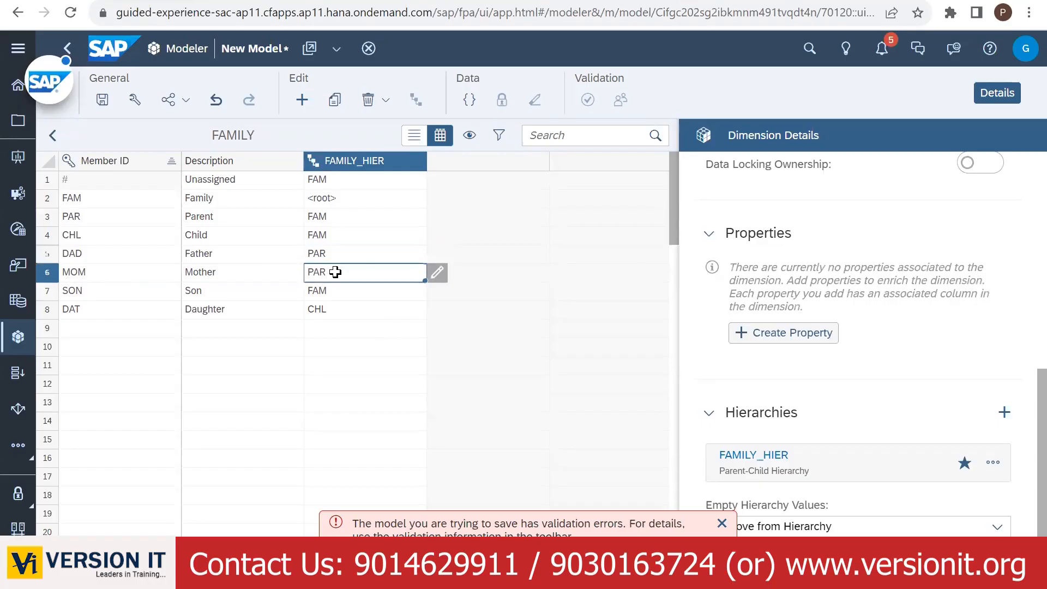
left_click(89, 293)
left_click(339, 291)
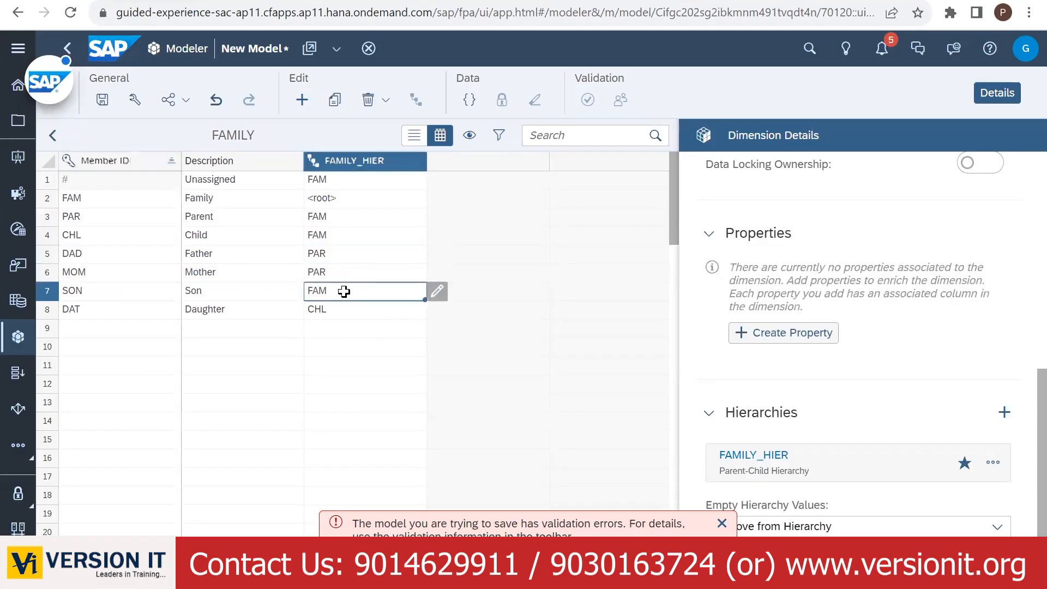
left_click(437, 292)
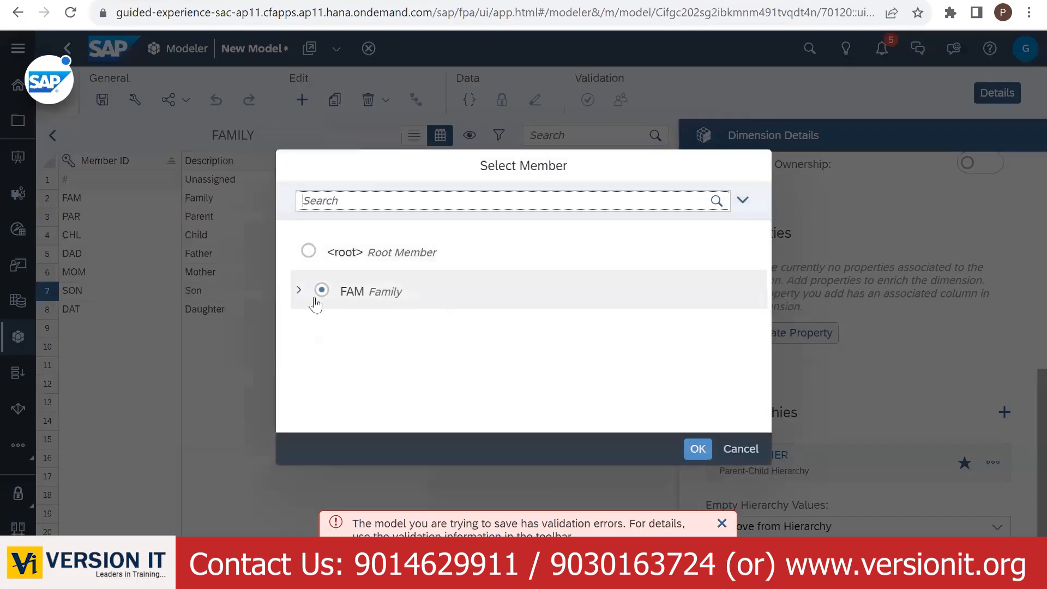
left_click(299, 291)
left_click(334, 369)
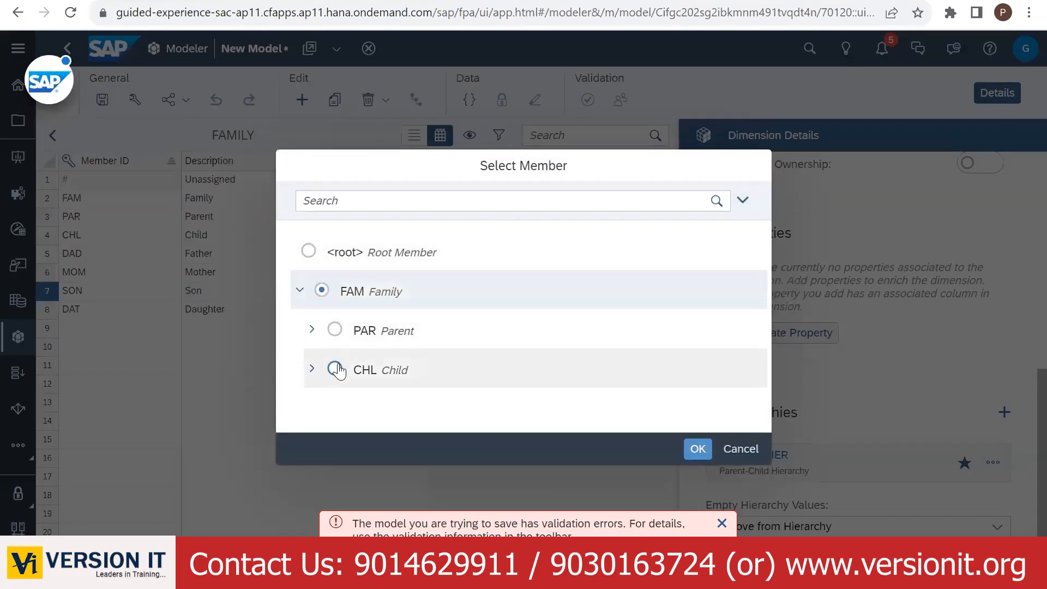
left_click(698, 448)
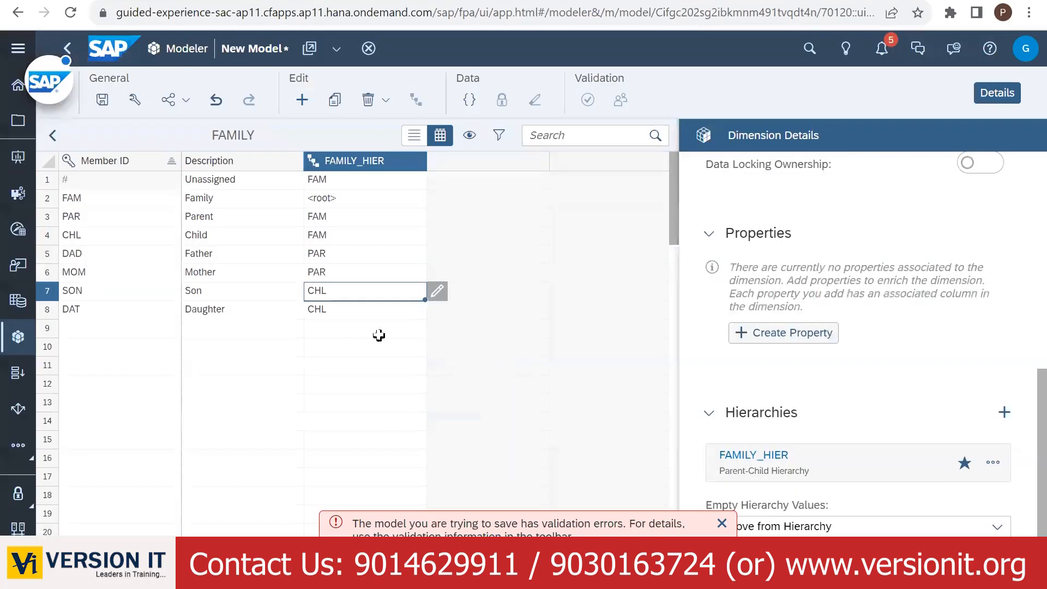
- Review the remaining parent entries, including Family and Unassigned
left_click(355, 328)
left_click(339, 307)
left_click(343, 290)
left_click(333, 198)
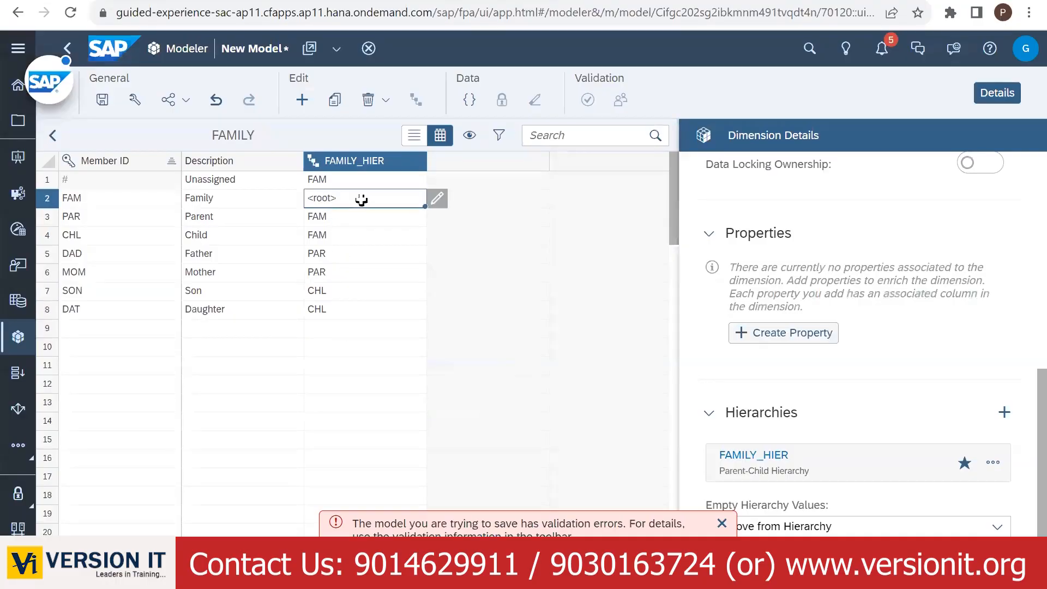
left_click(337, 179)
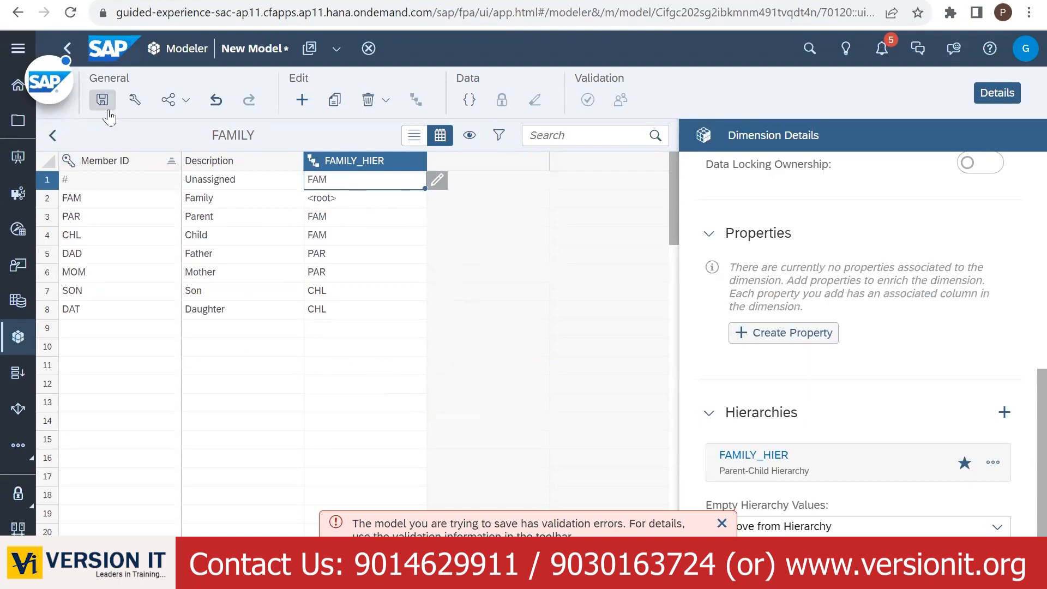
- Return to the model structure and save it, replacing the default name with M_FAMILY_BUDGET
left_click(52, 135)
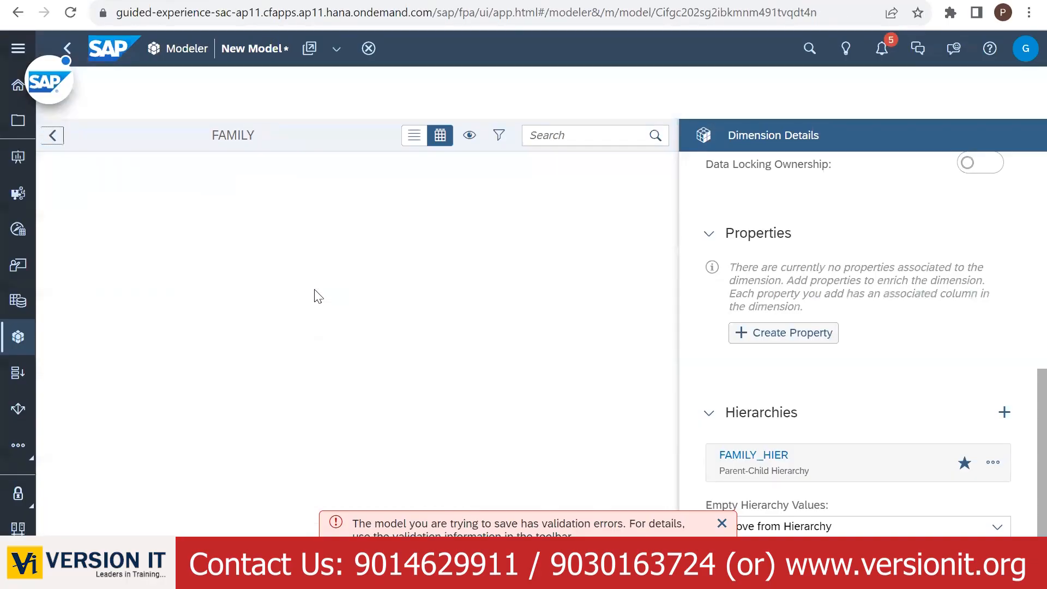
scroll(244, 410, "down", 1)
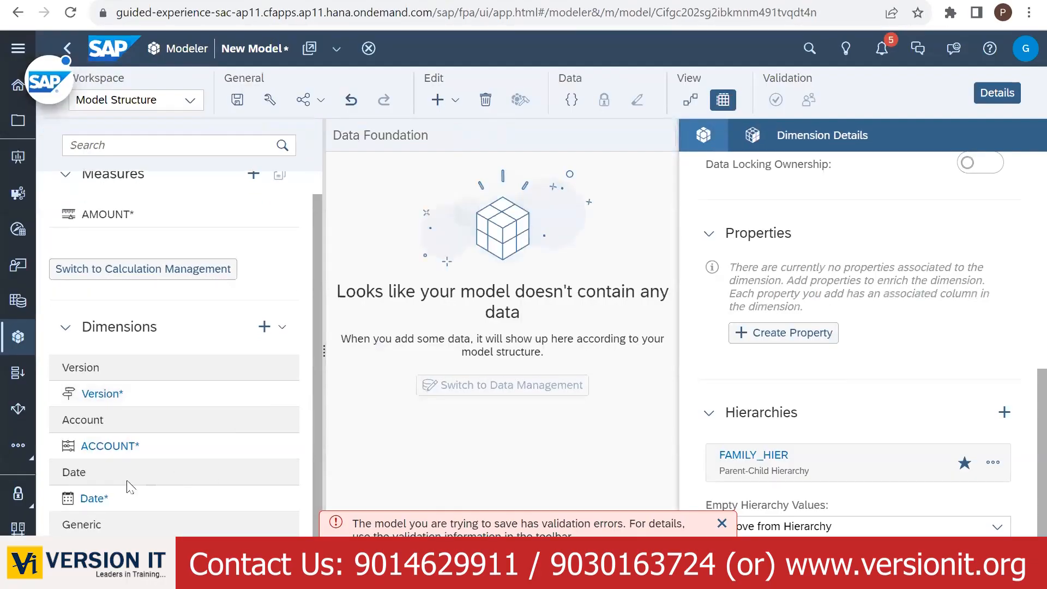
left_click(237, 100)
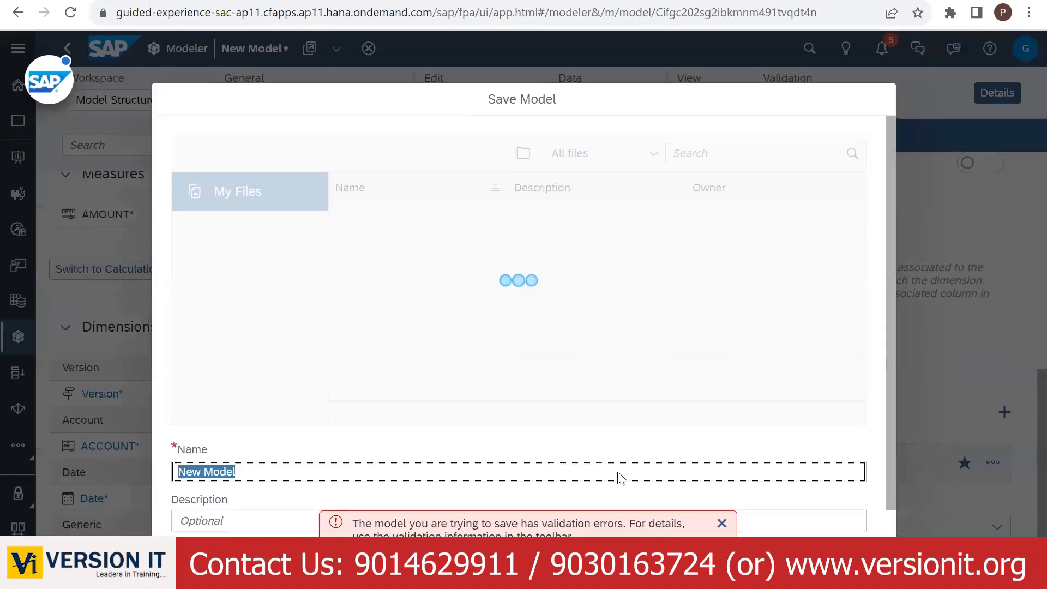
left_click(724, 522)
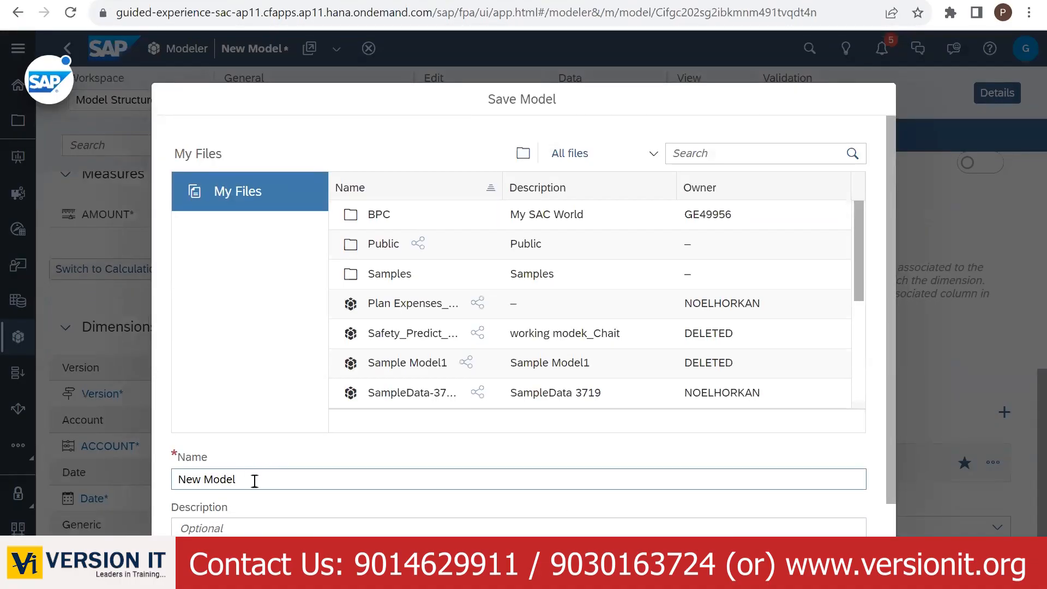
left_click_drag(252, 479, 167, 484)
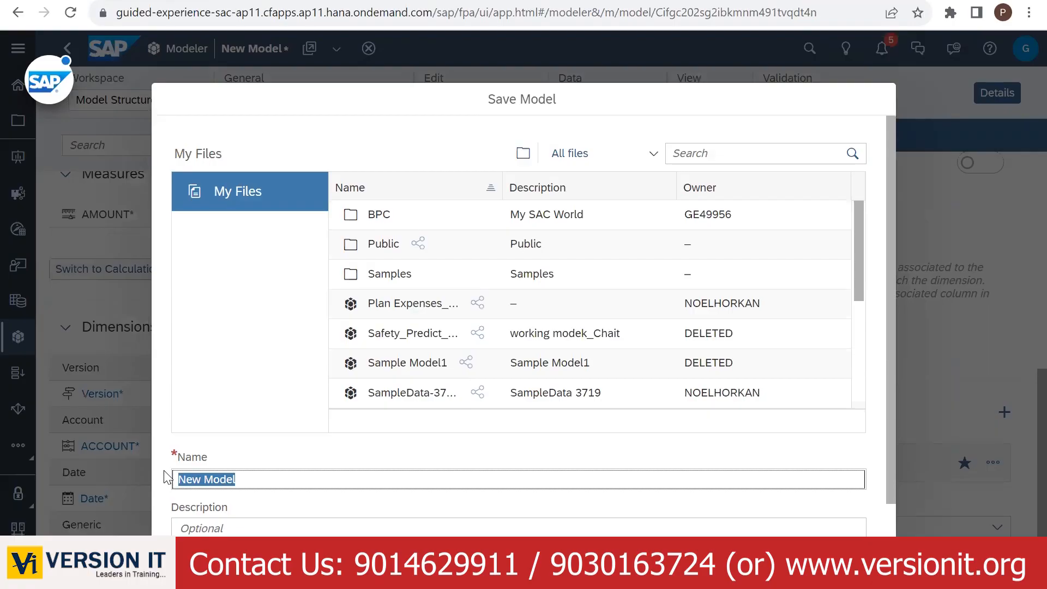
type("FM_")
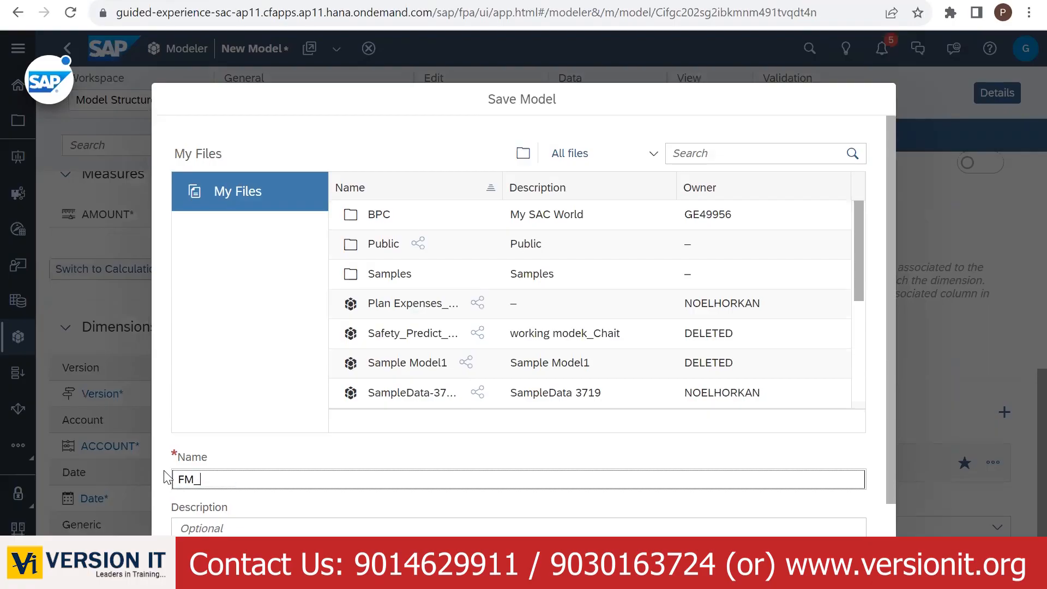
type("M")
key("BackSpace")
key("BackSpace")
type("M")
type("_BUDGET")
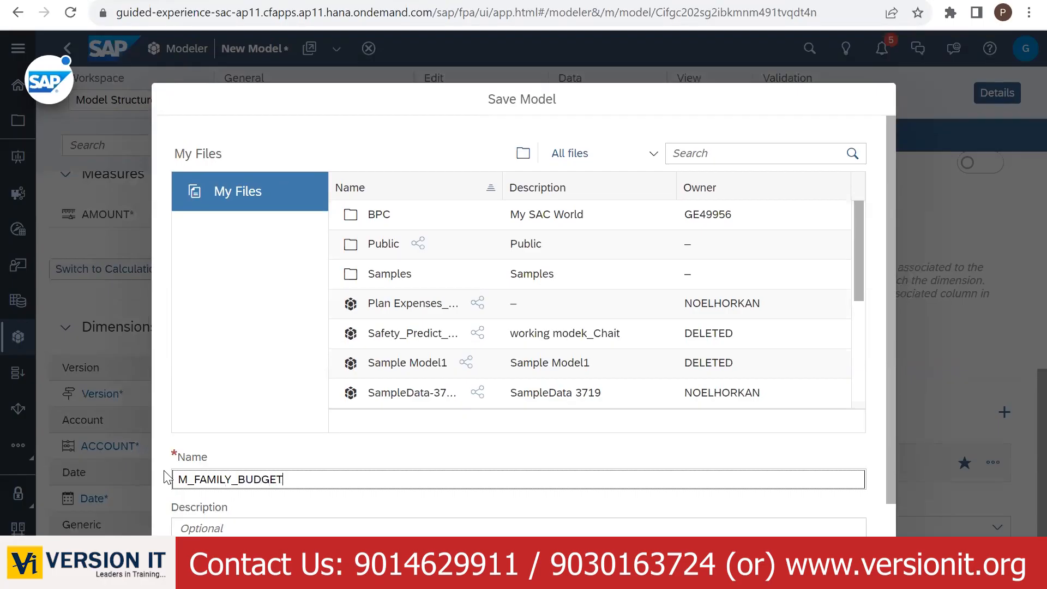
key("Return")
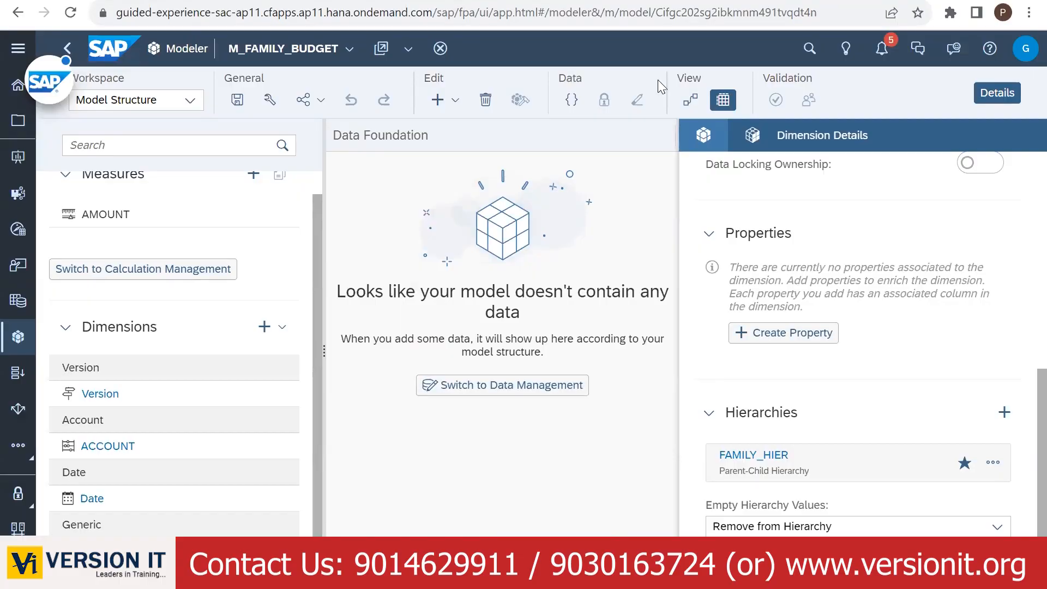
- Locate M_FAMILY_BUDGET in My Files and move it into the BPC folder
left_click(349, 49)
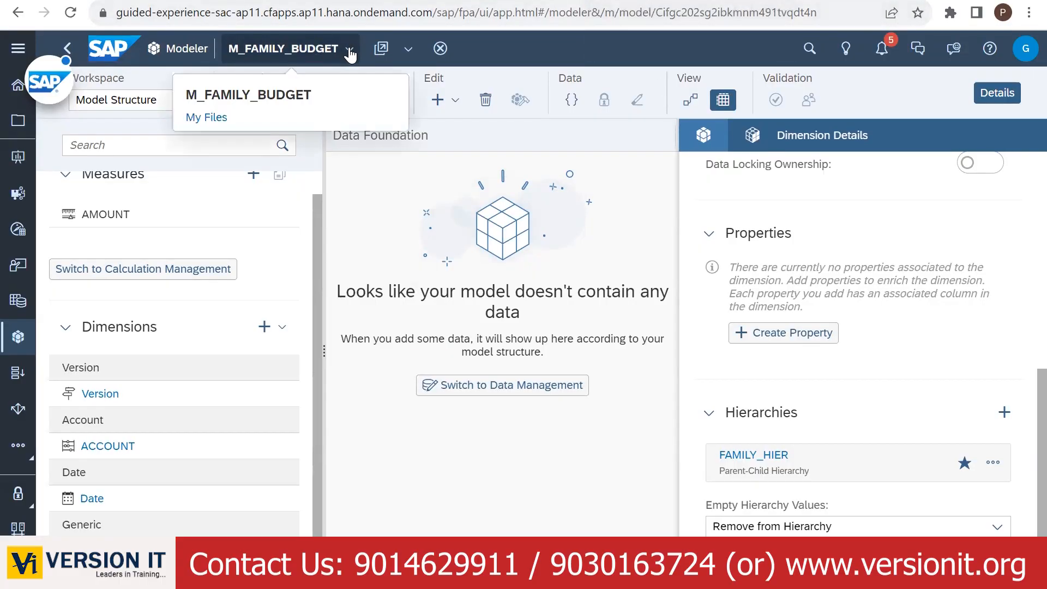
left_click(220, 120)
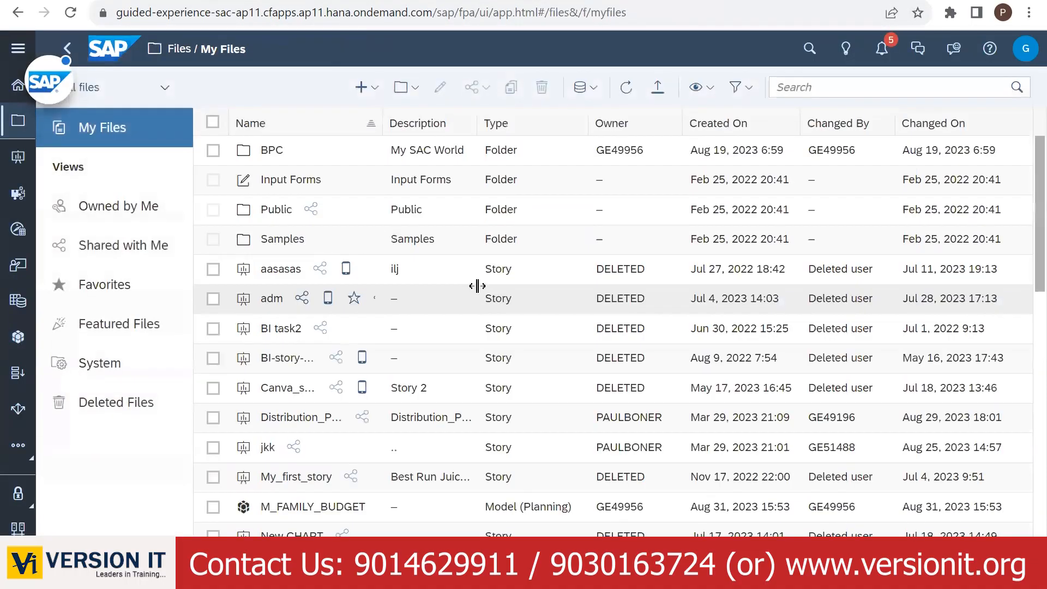
left_click(287, 506)
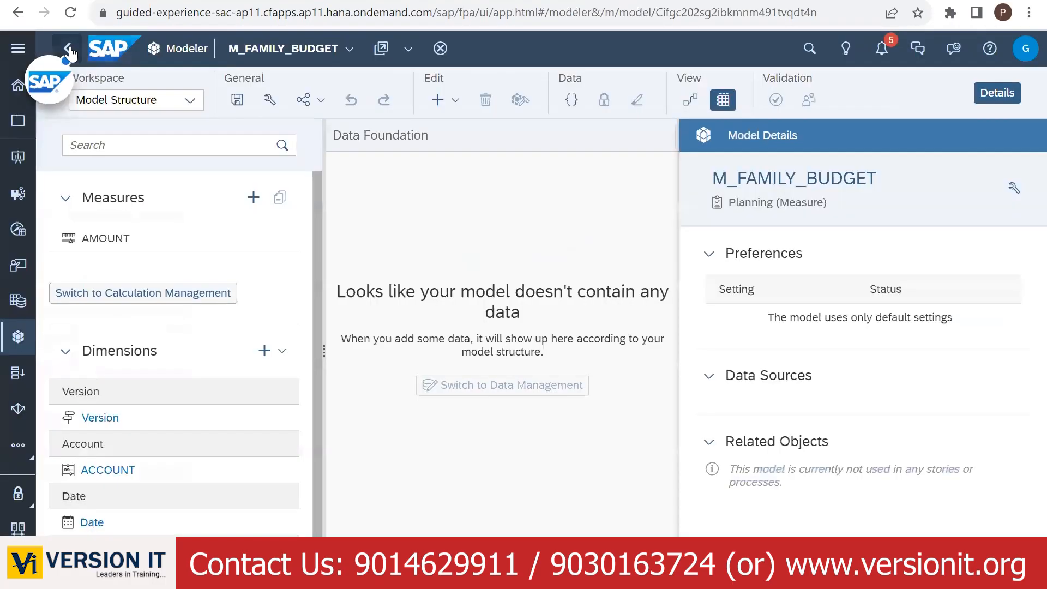
left_click(67, 49)
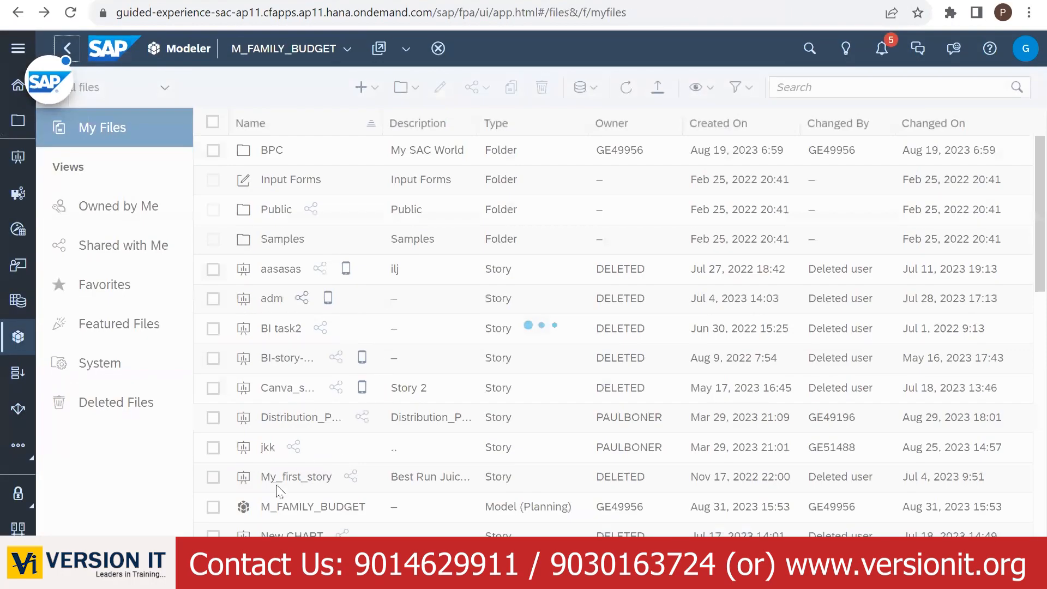
left_click(212, 506)
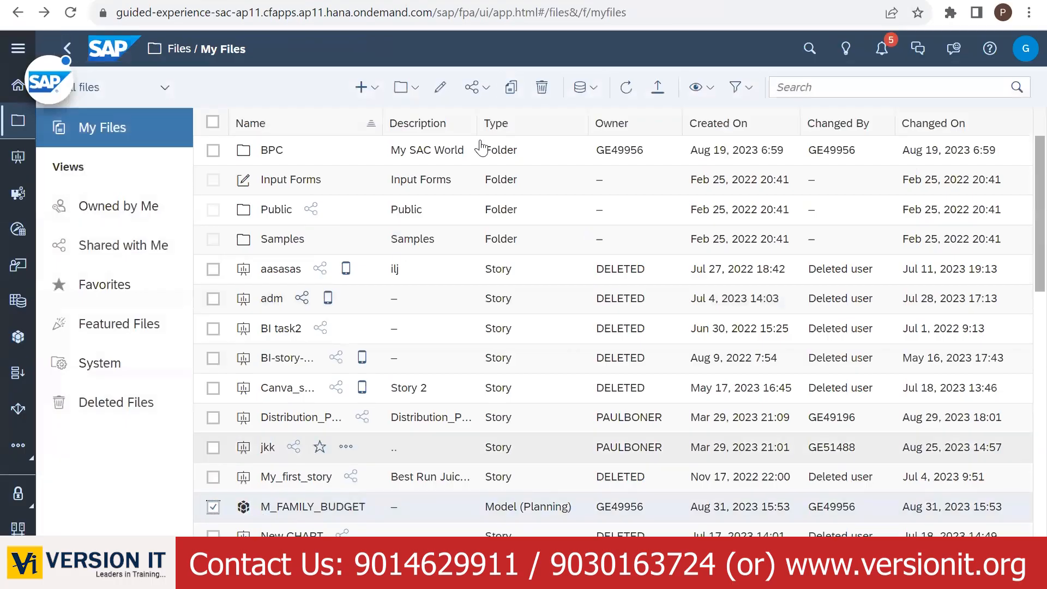
left_click(406, 87)
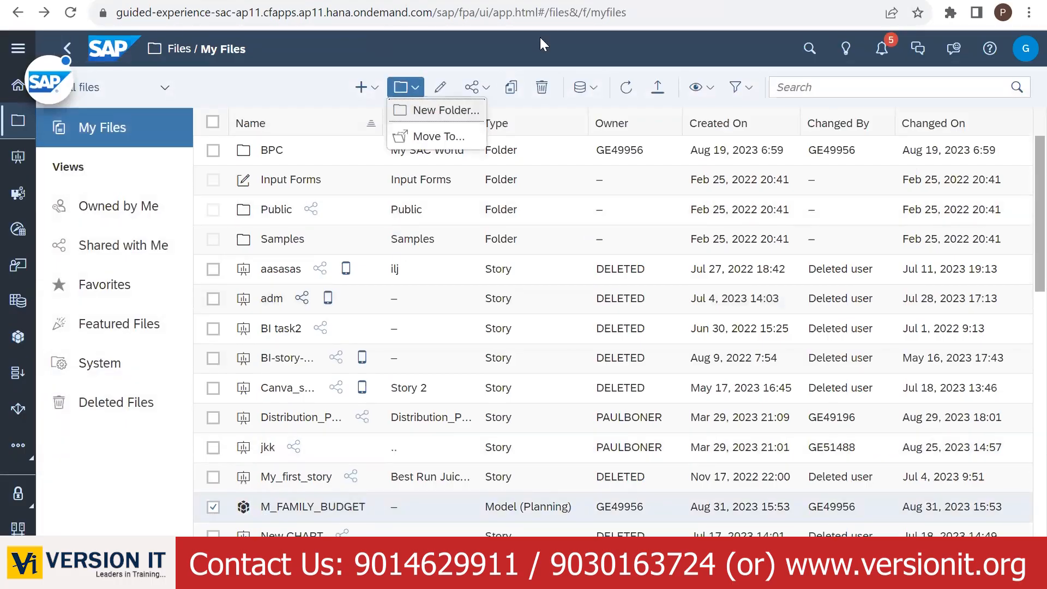
left_click(438, 137)
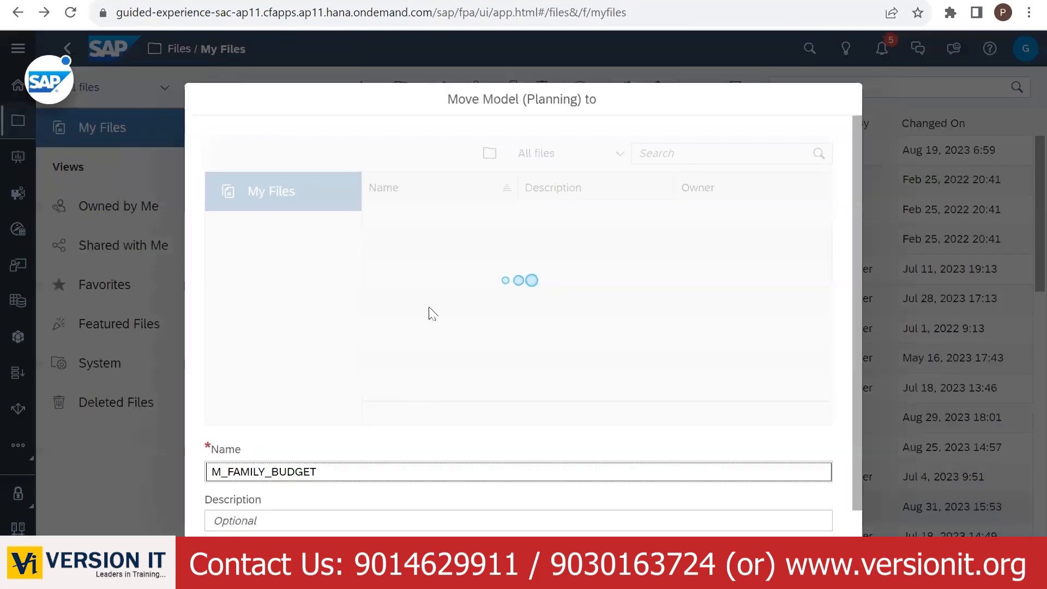
double_click(416, 216)
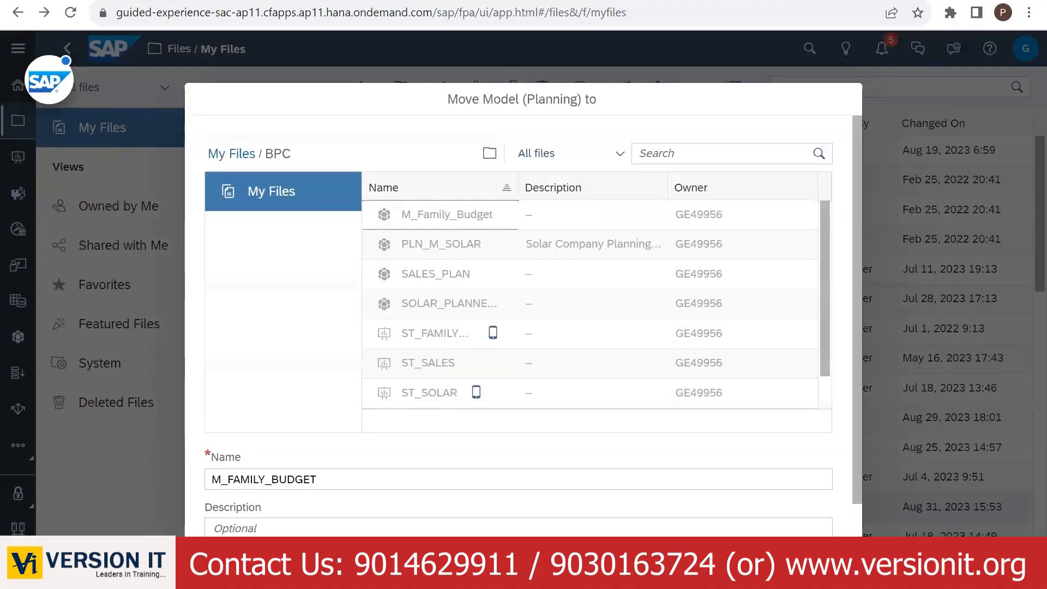
left_click(739, 532)
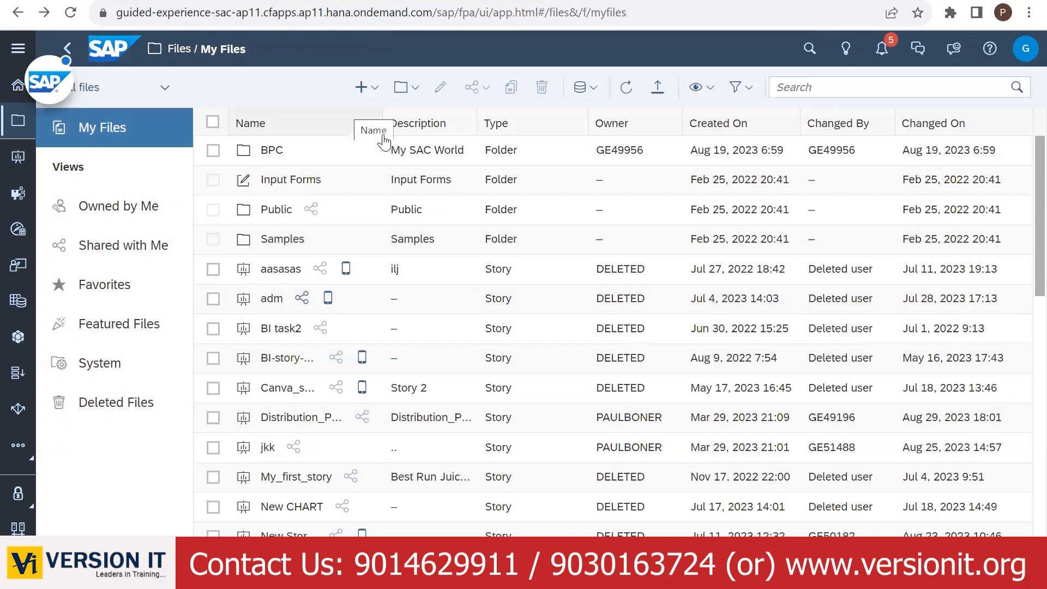
- Open M_FAMILY_BUDGET from My Files > BPC in the Modeler
left_click(173, 50)
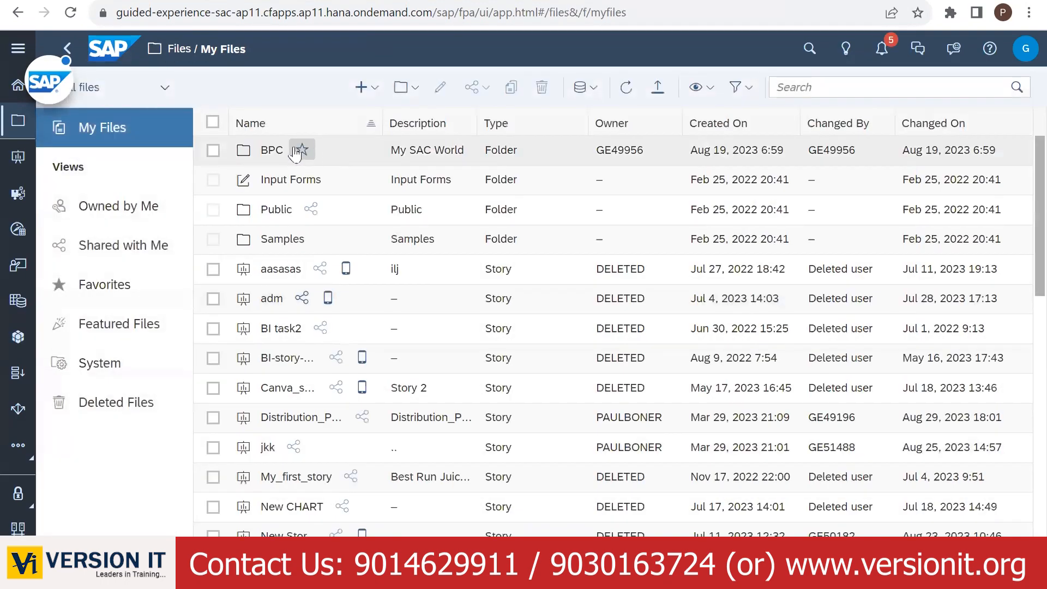
left_click(260, 148)
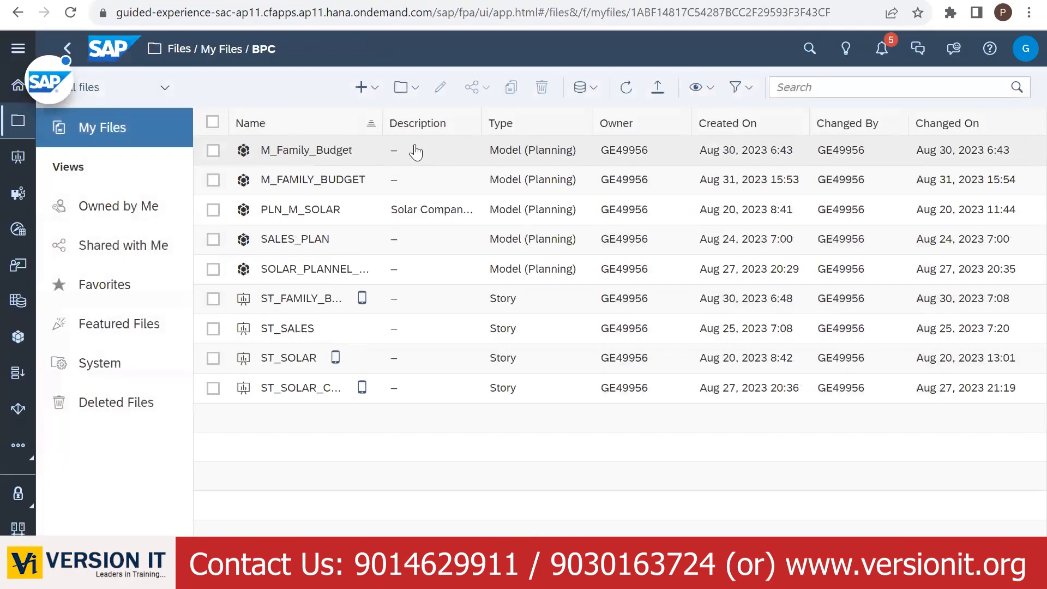
left_click(286, 185)
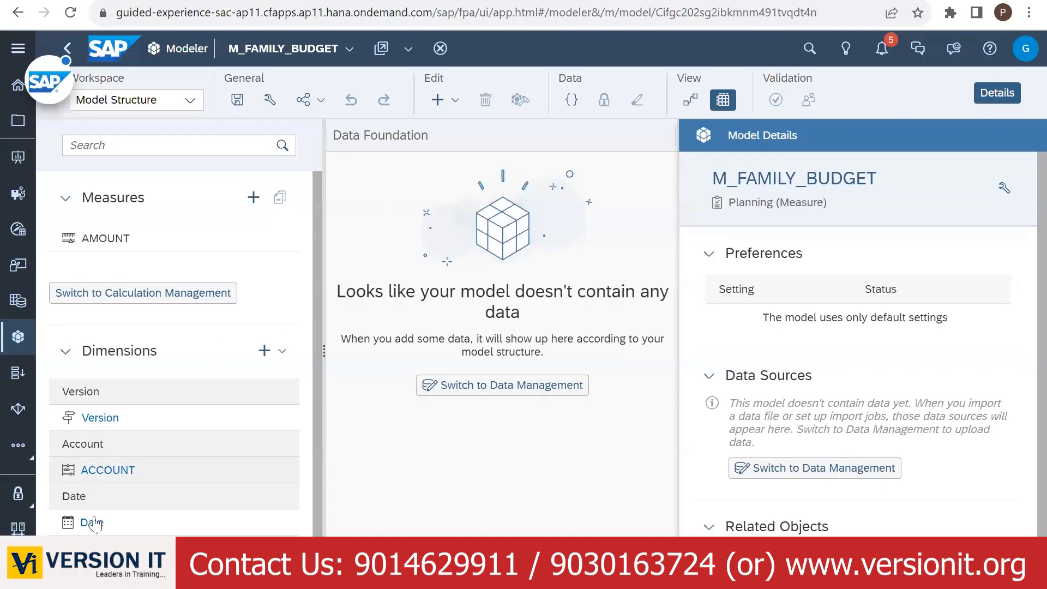
left_click(106, 474)
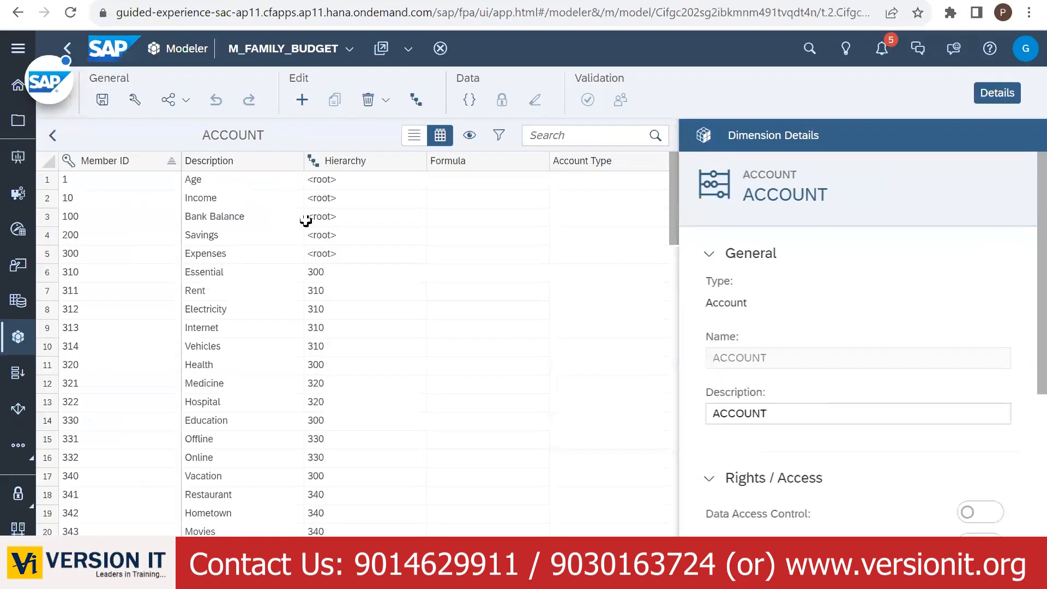
left_click(52, 136)
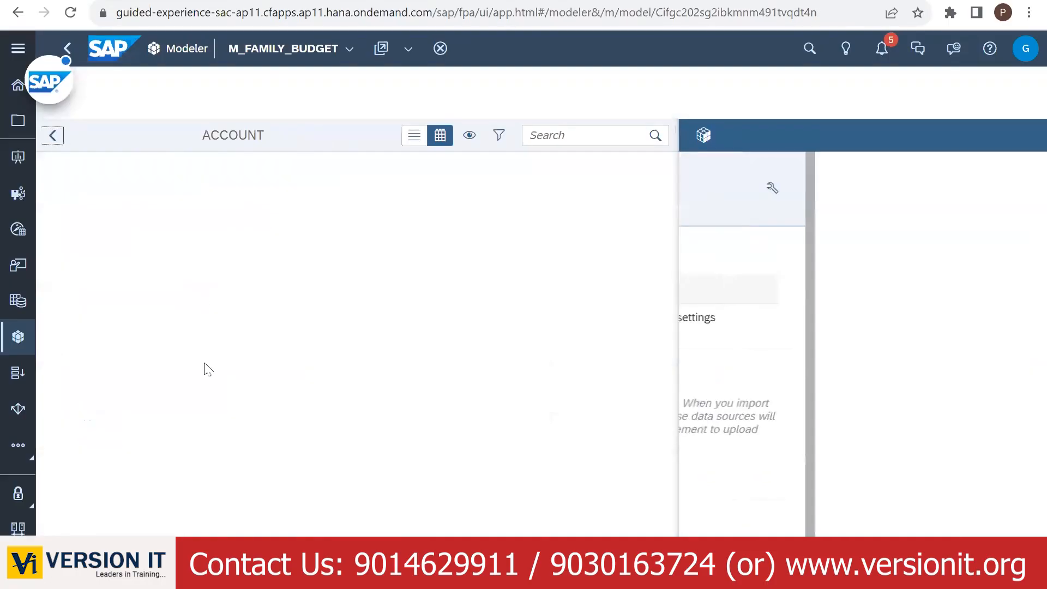
left_click(99, 550)
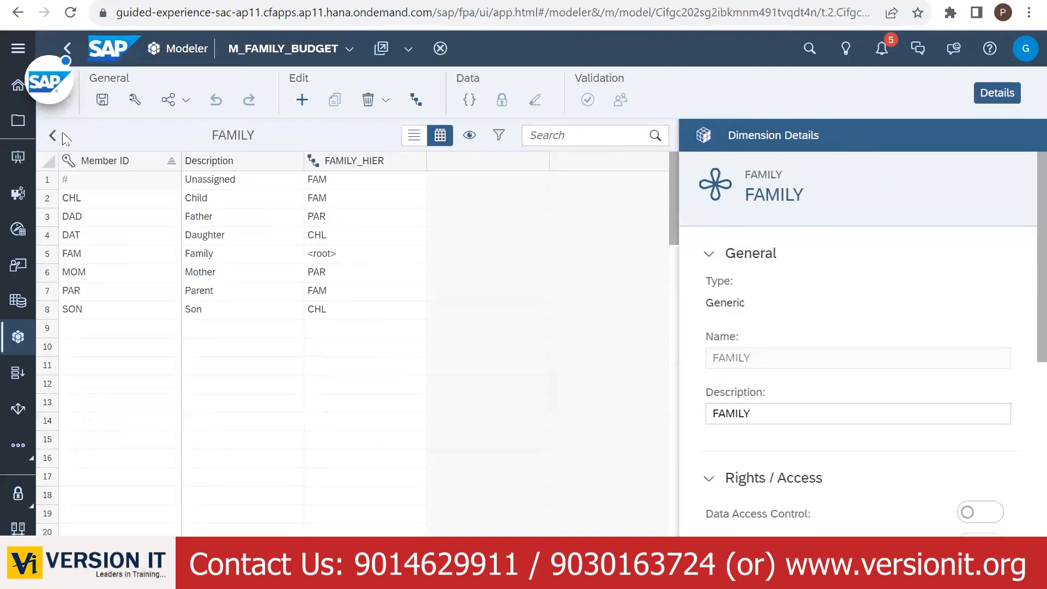
left_click(53, 135)
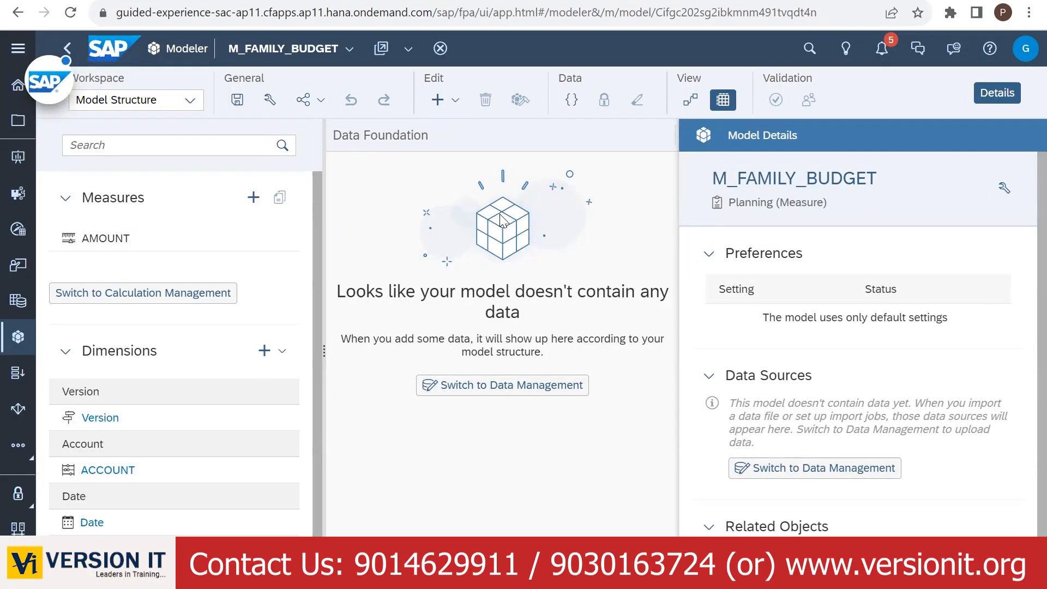
left_click(108, 469)
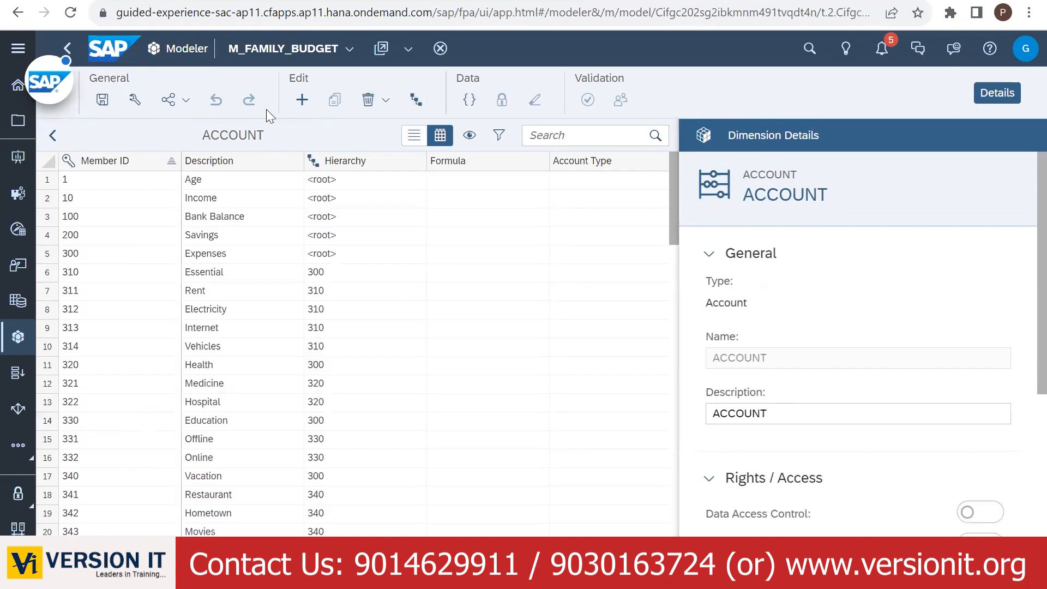
left_click(52, 135)
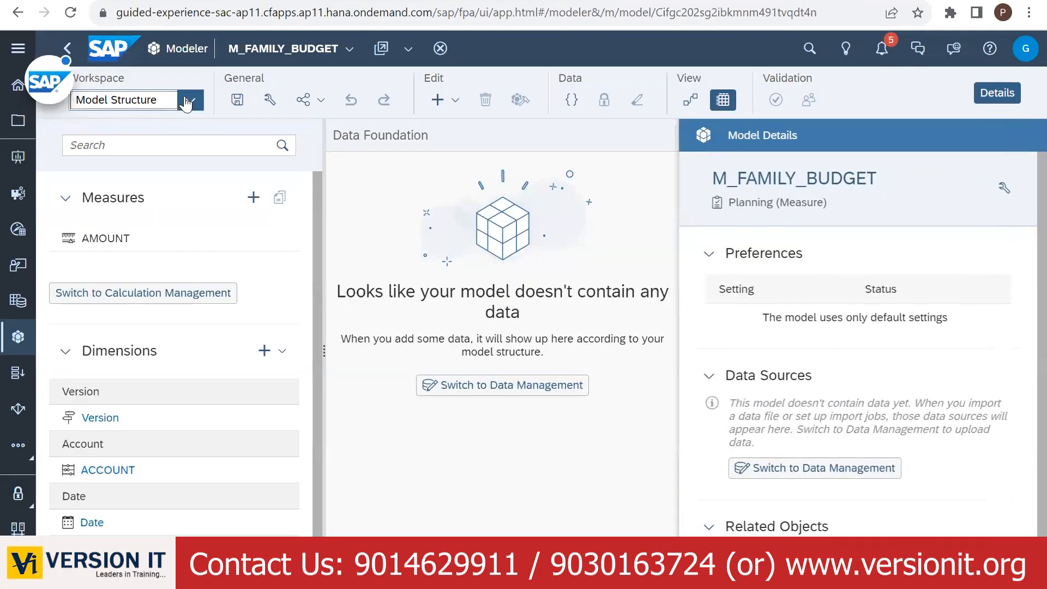
left_click(187, 101)
- Switch to the Data Management workspace and start a new import job
left_click(147, 176)
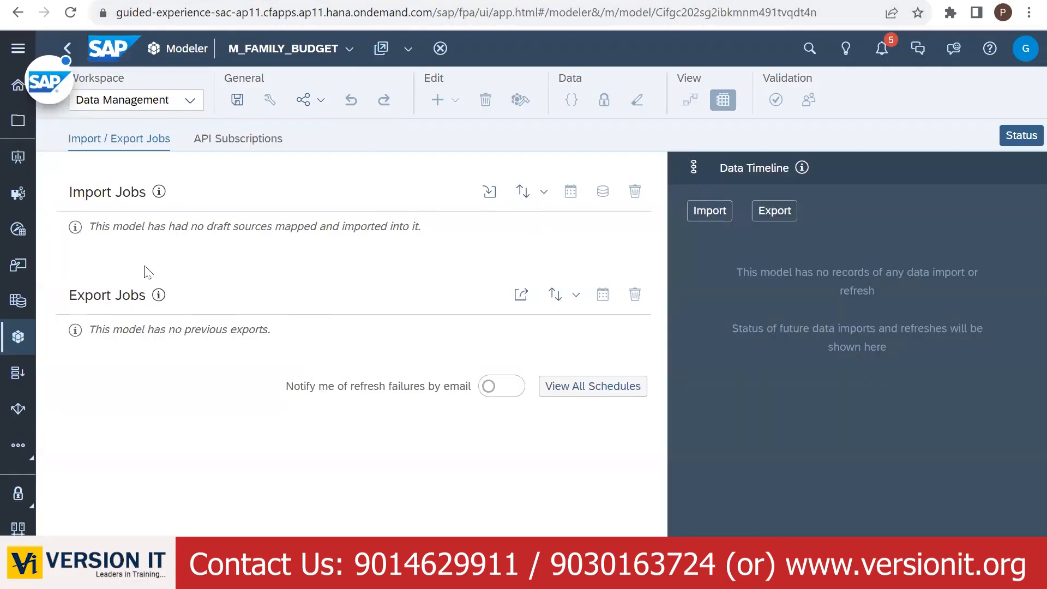
left_click(488, 192)
scroll(420, 359, "down", 3)
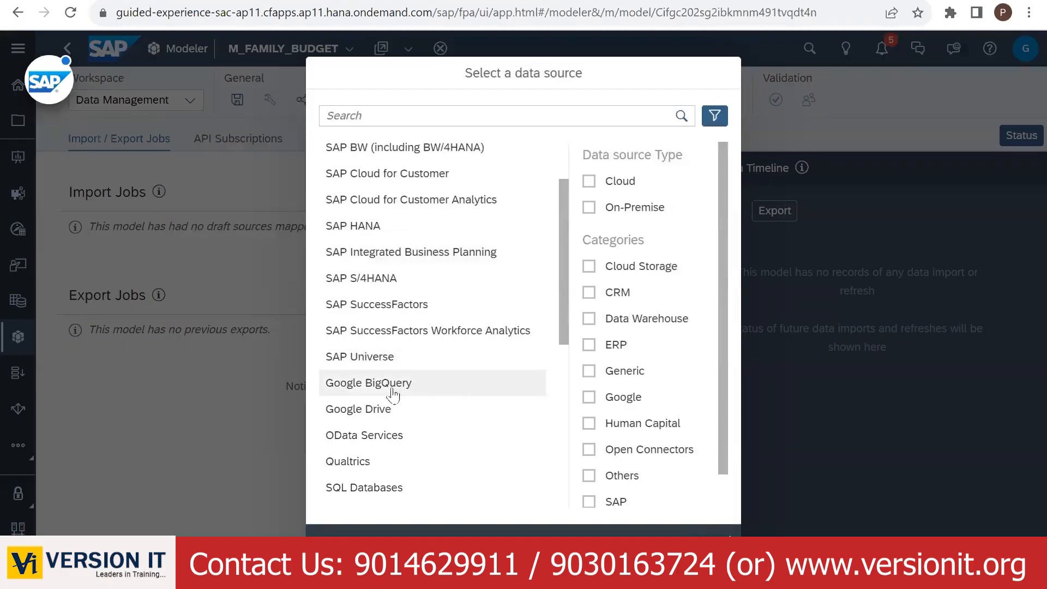
- Choose Google Drive as the source using a Google Sheet URL, then go to the Drive folder
scroll(390, 467, "down", 3)
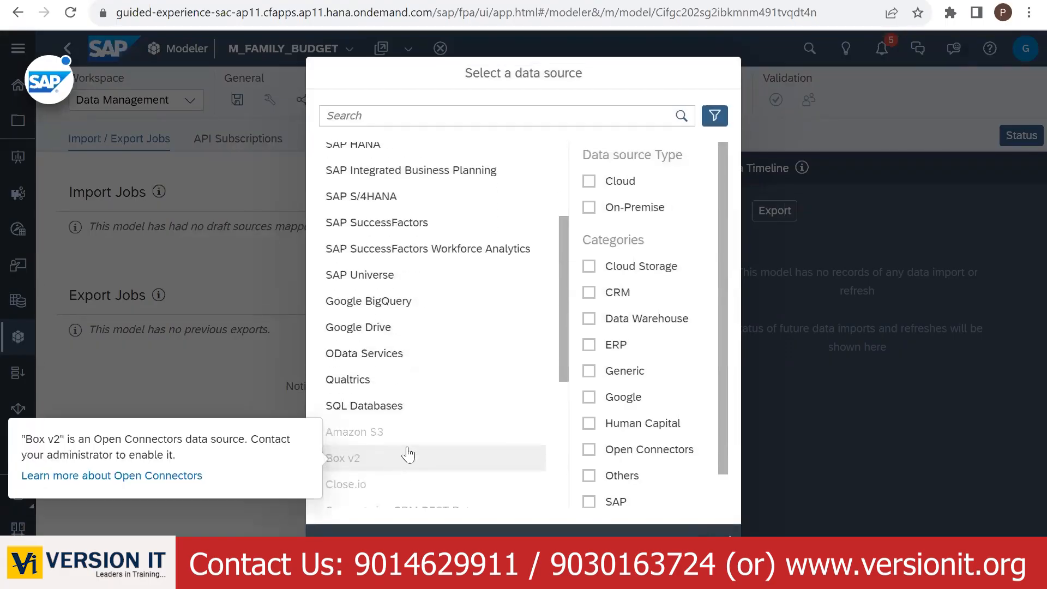
left_click(396, 331)
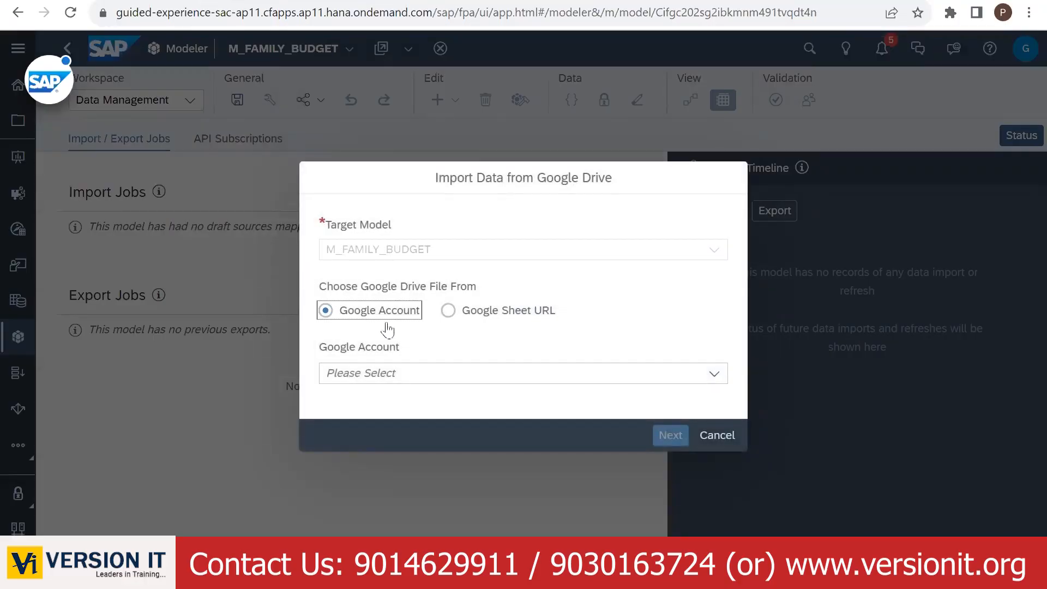
left_click(452, 313)
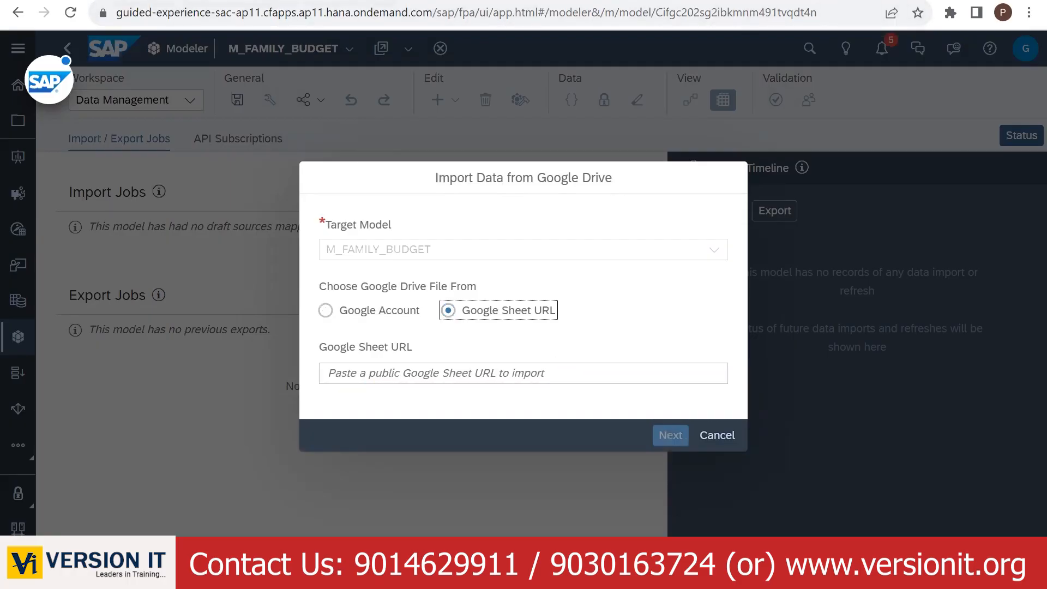
left_click(305, 2)
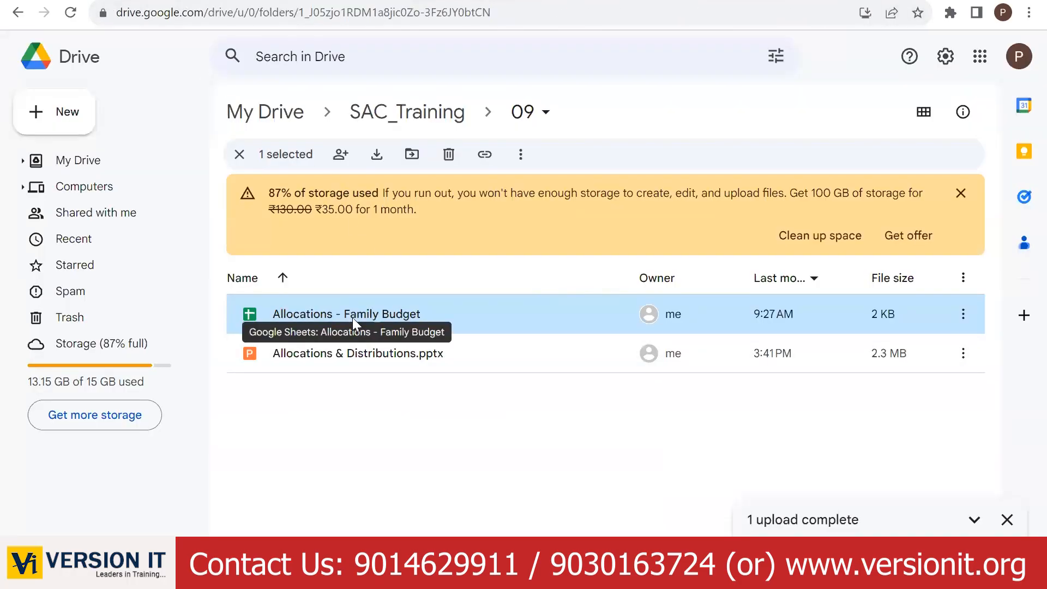
- Copy the Allocations - Family Budget link and paste it into the Google Sheet URL field
left_click(963, 318)
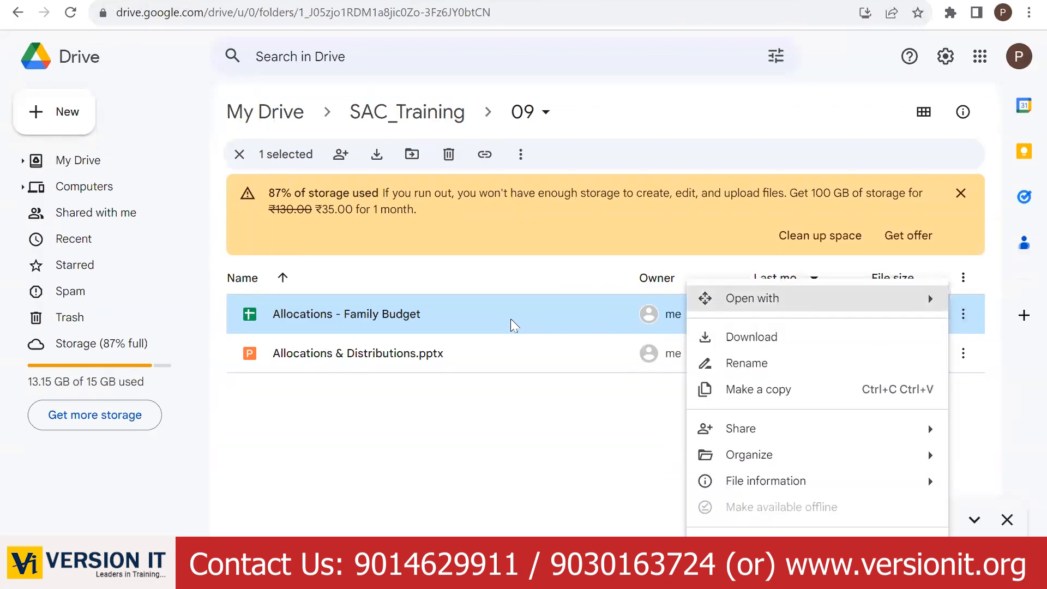
mouse_move(816, 435)
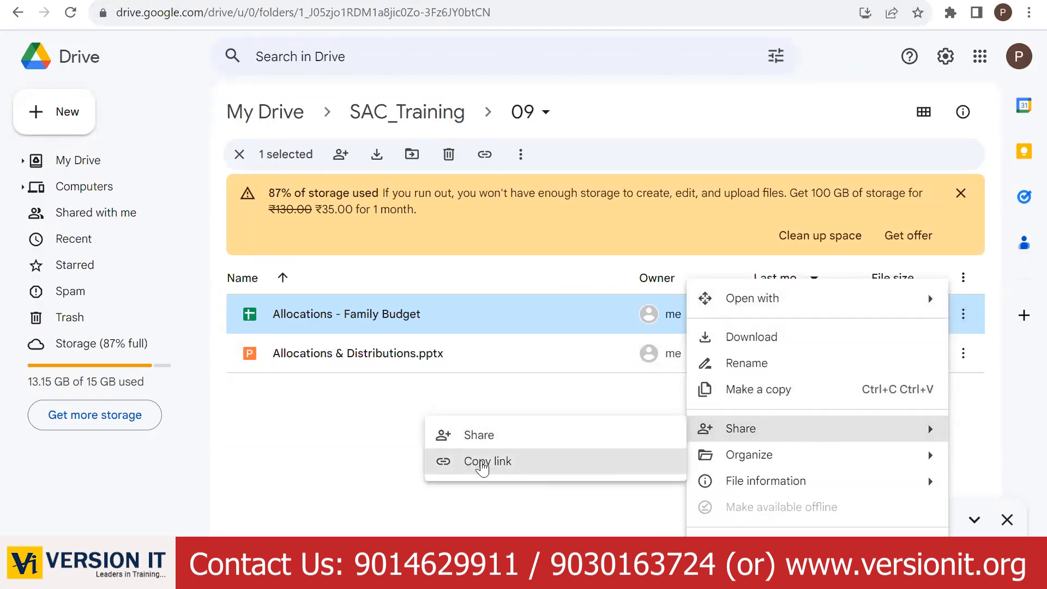
left_click(479, 461)
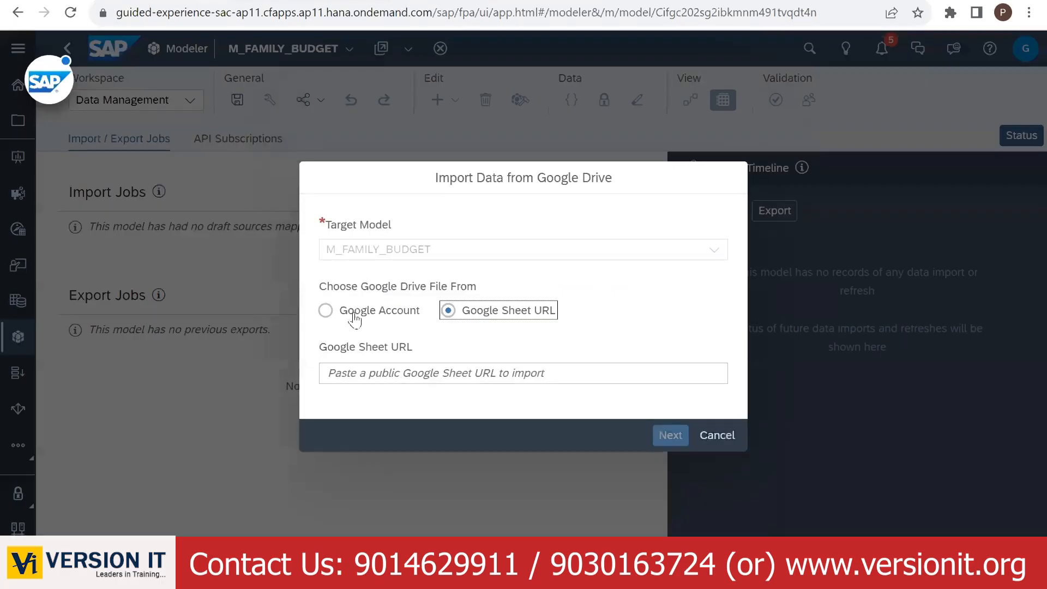
left_click(362, 374)
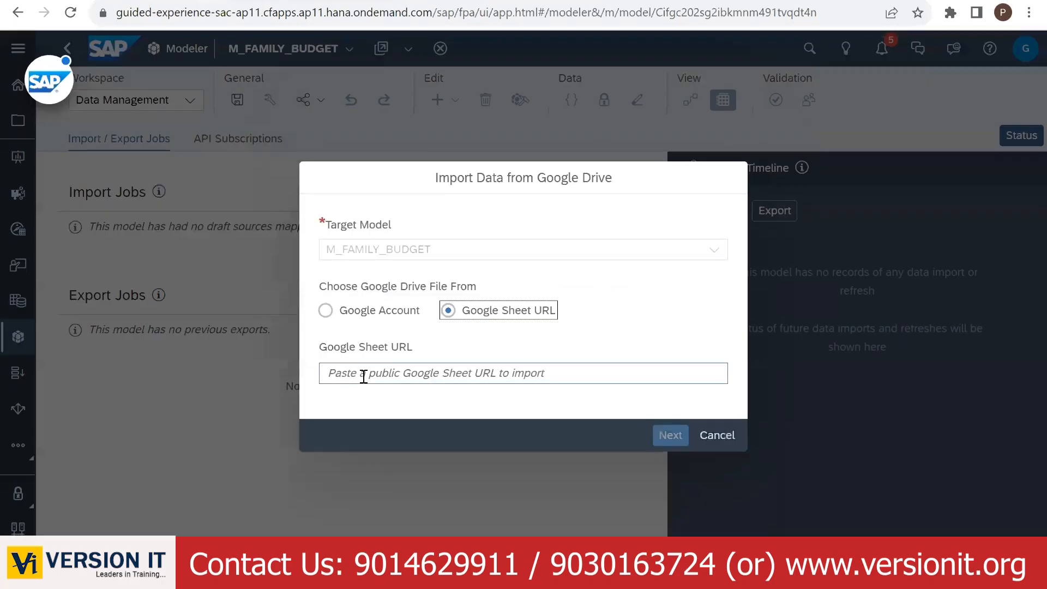
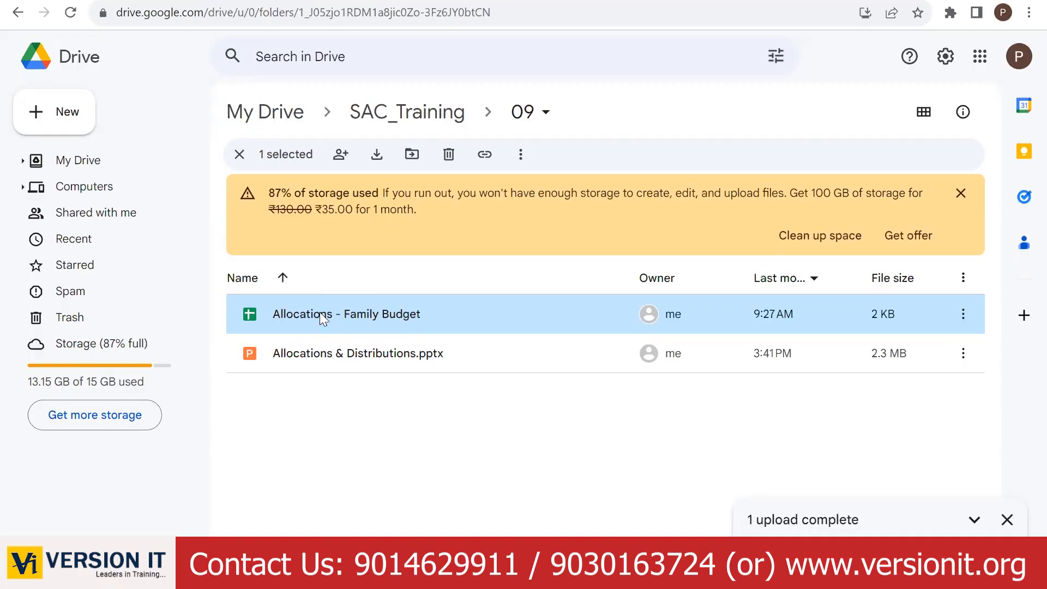
- Set the Allocations - Family Budget sheet's general access to Anyone with the link
double_click(338, 313)
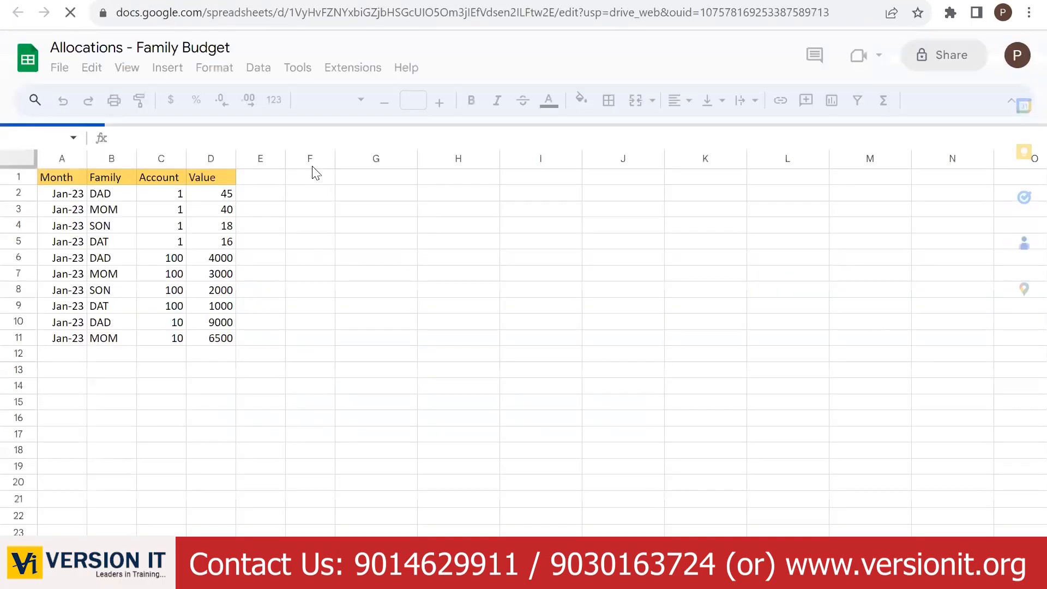
left_click(60, 67)
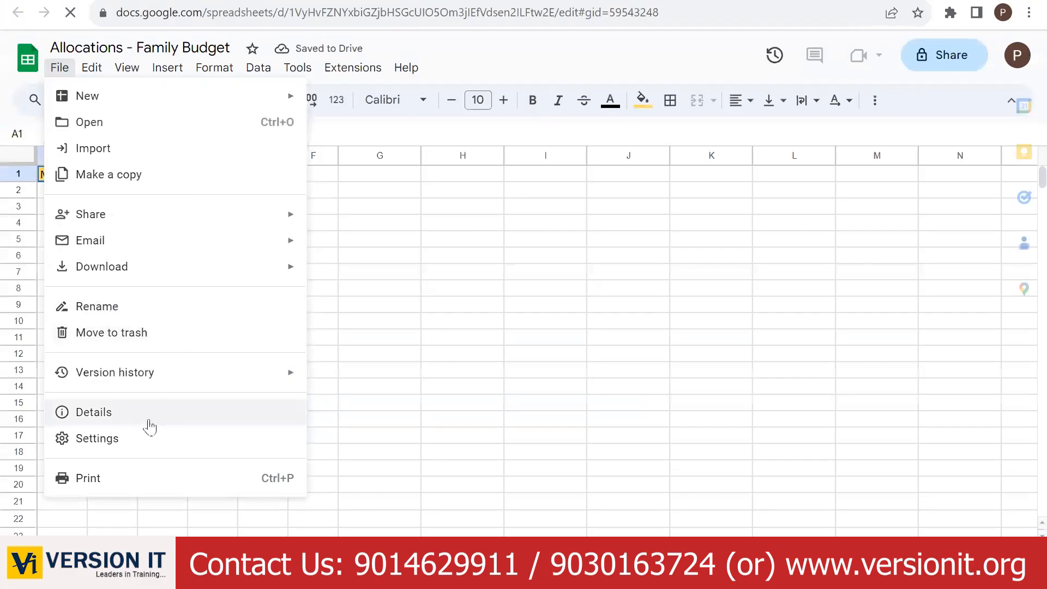
mouse_move(164, 214)
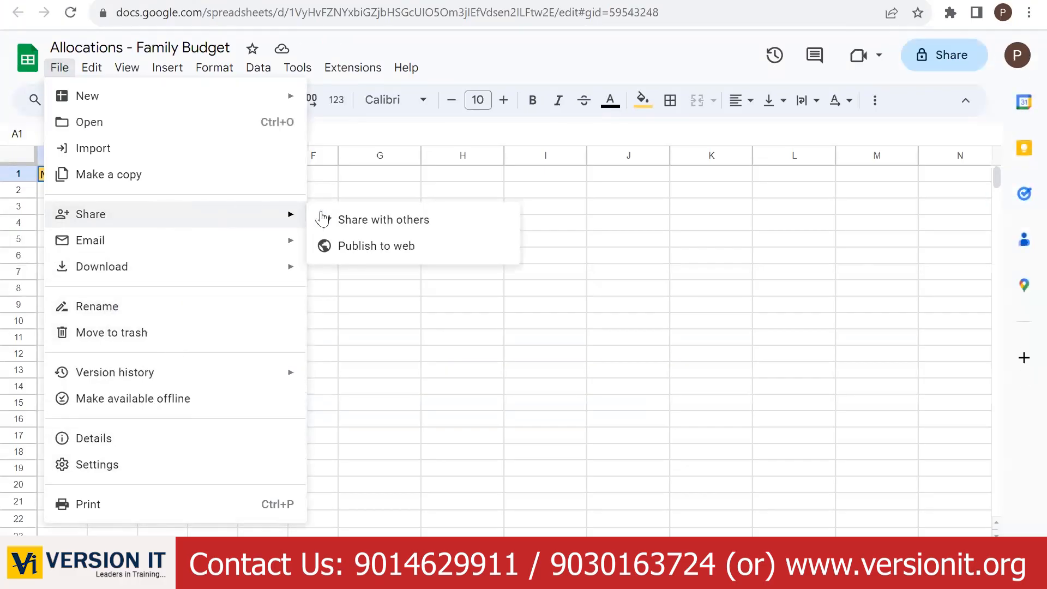
left_click(386, 221)
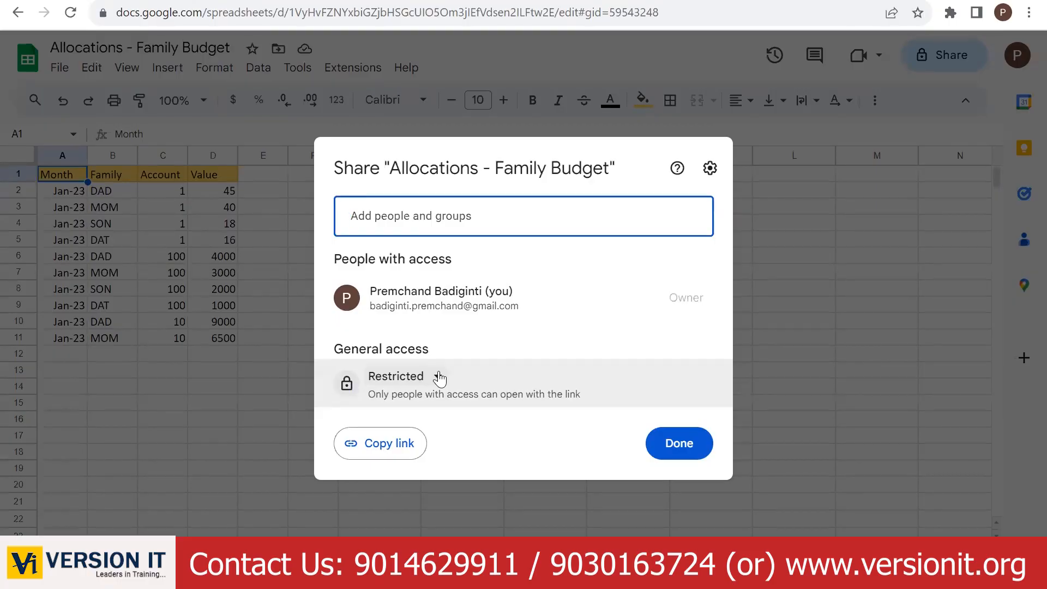
left_click(439, 377)
left_click(453, 448)
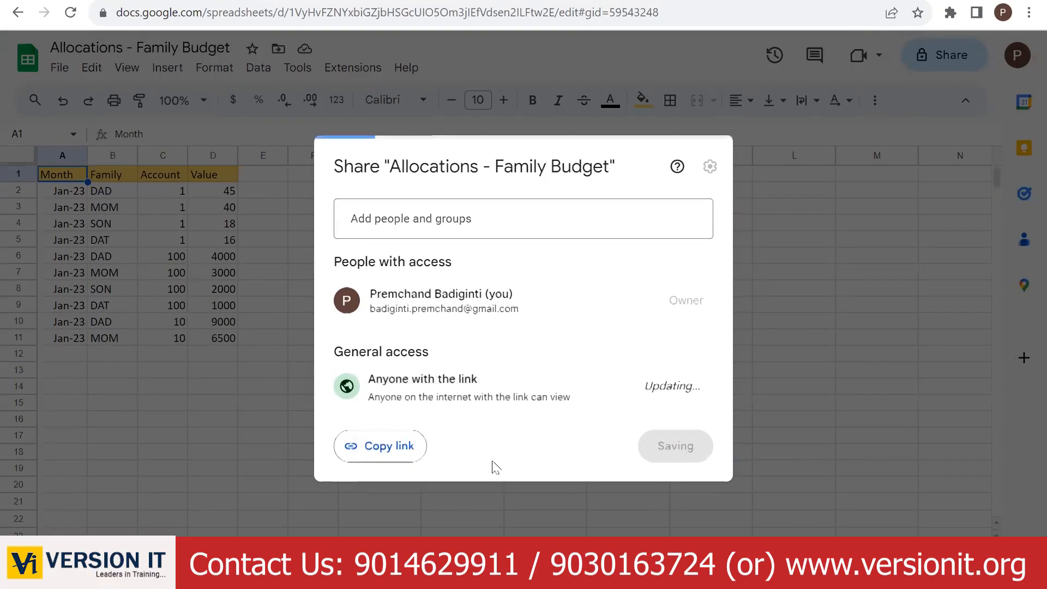
left_click(677, 446)
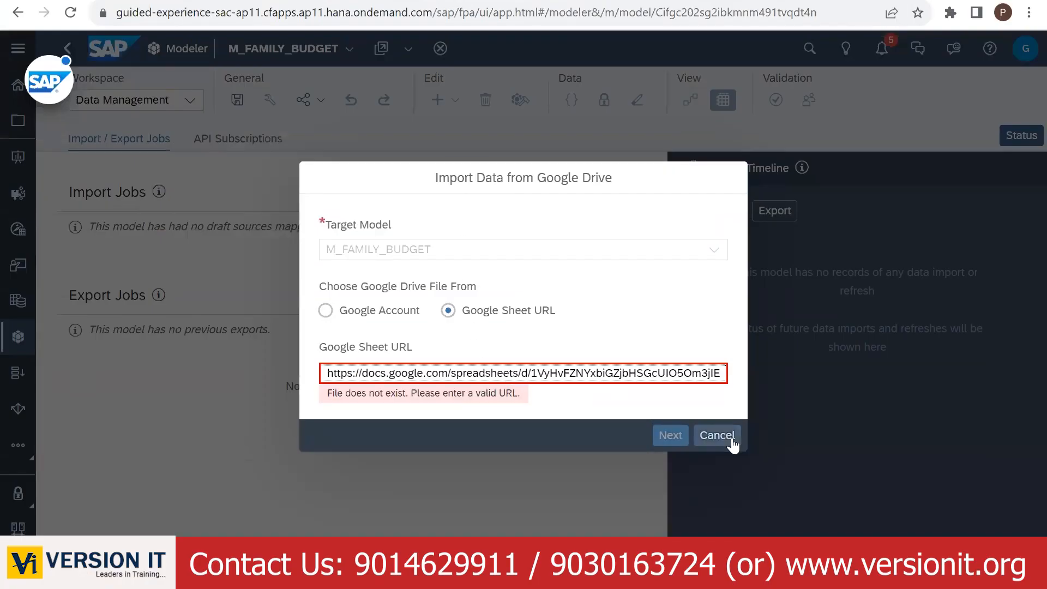
- Restart the Google Drive import and paste the now-public Google Sheet URL
left_click(718, 435)
left_click(496, 191)
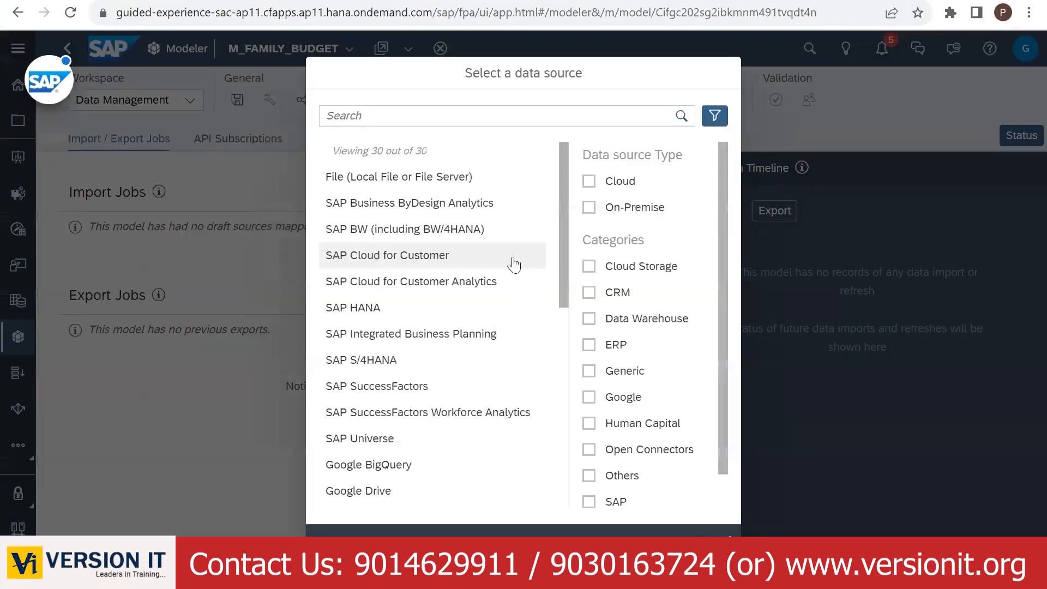
scroll(403, 428, "down", 2)
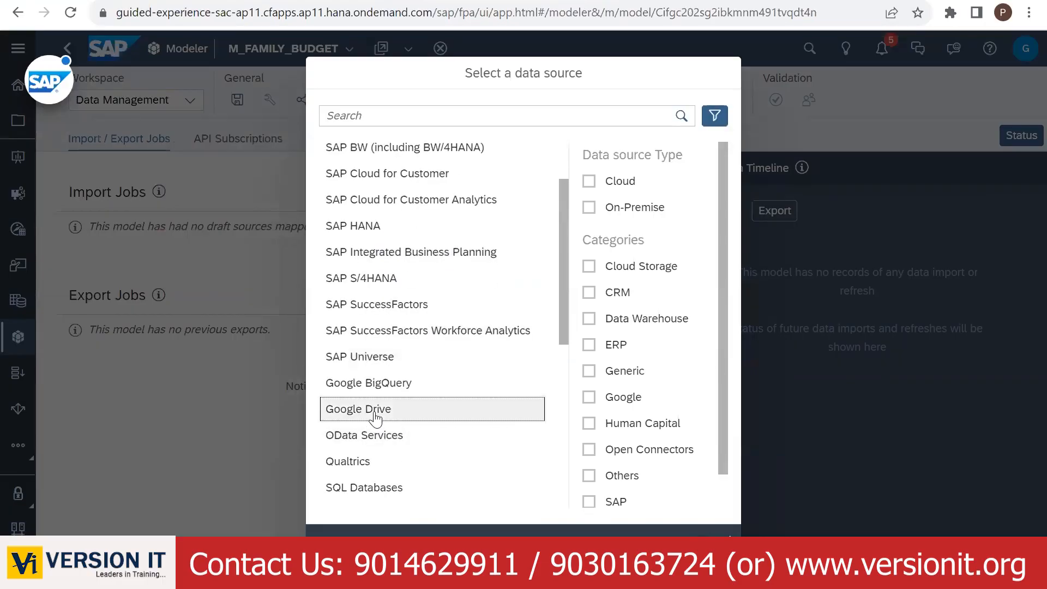
left_click(409, 415)
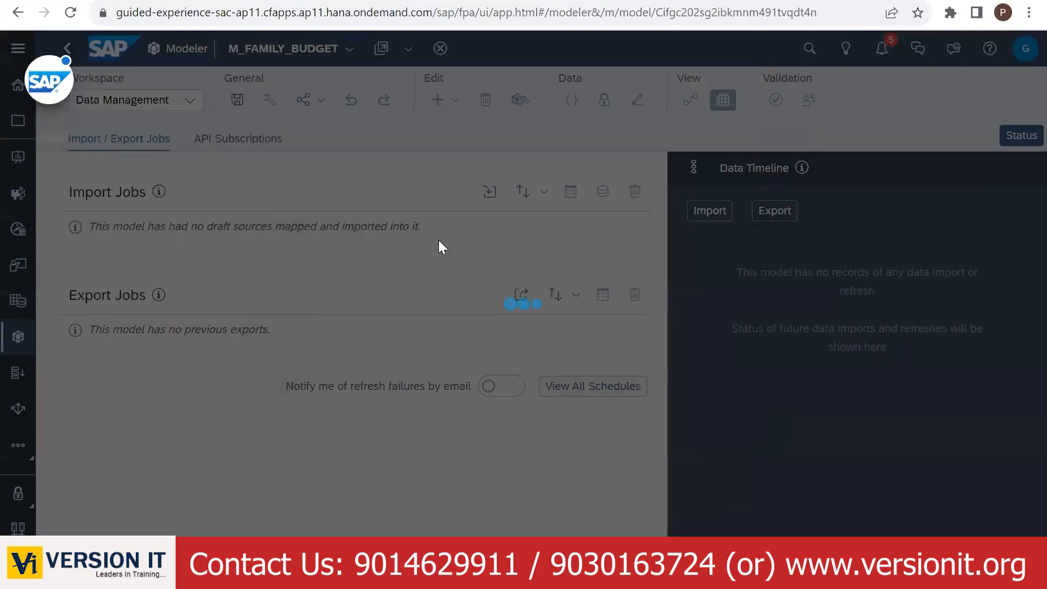
left_click(448, 311)
left_click(428, 372)
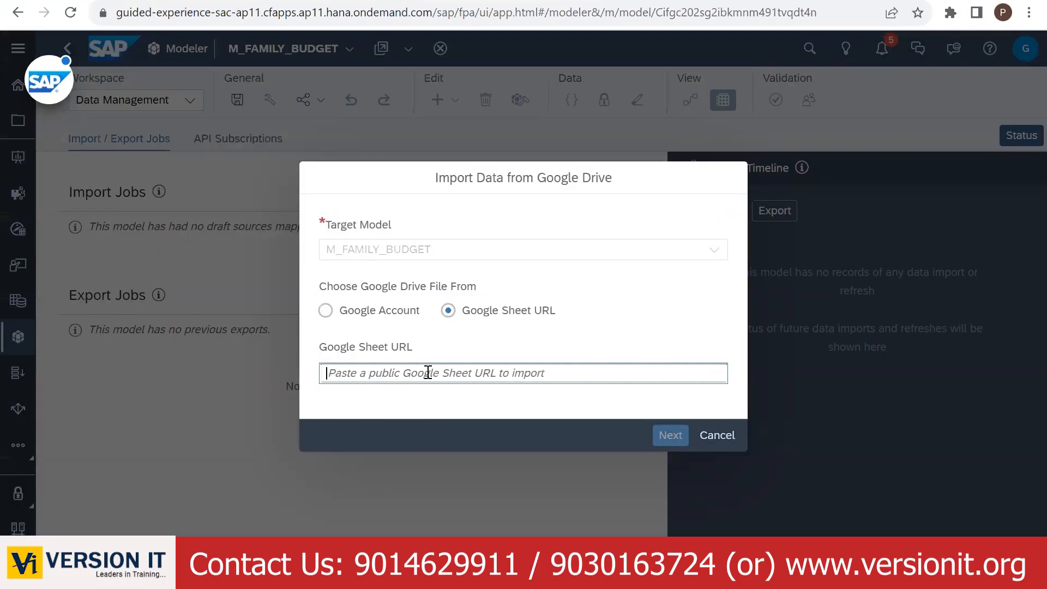
key("ctrl+v")
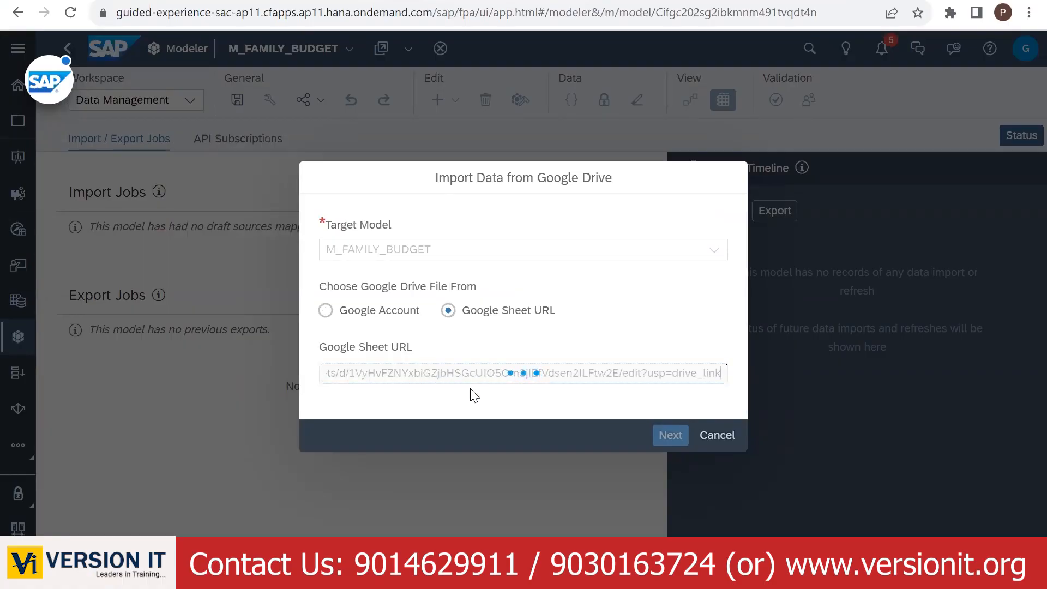
- Choose the Family Budget Facts sheet and create the import job
left_click(668, 435)
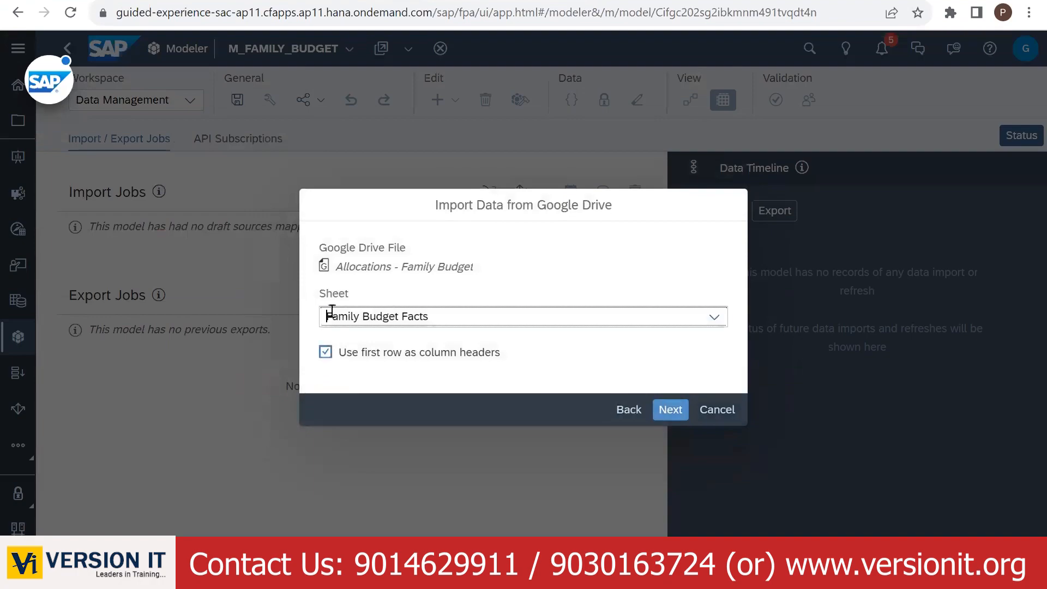
left_click(710, 321)
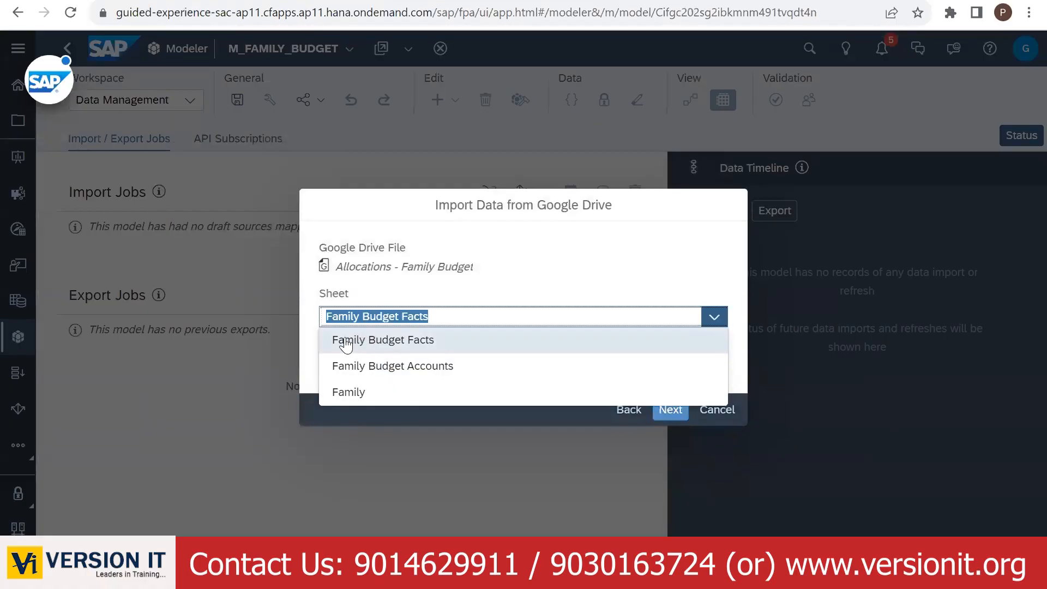
left_click(377, 341)
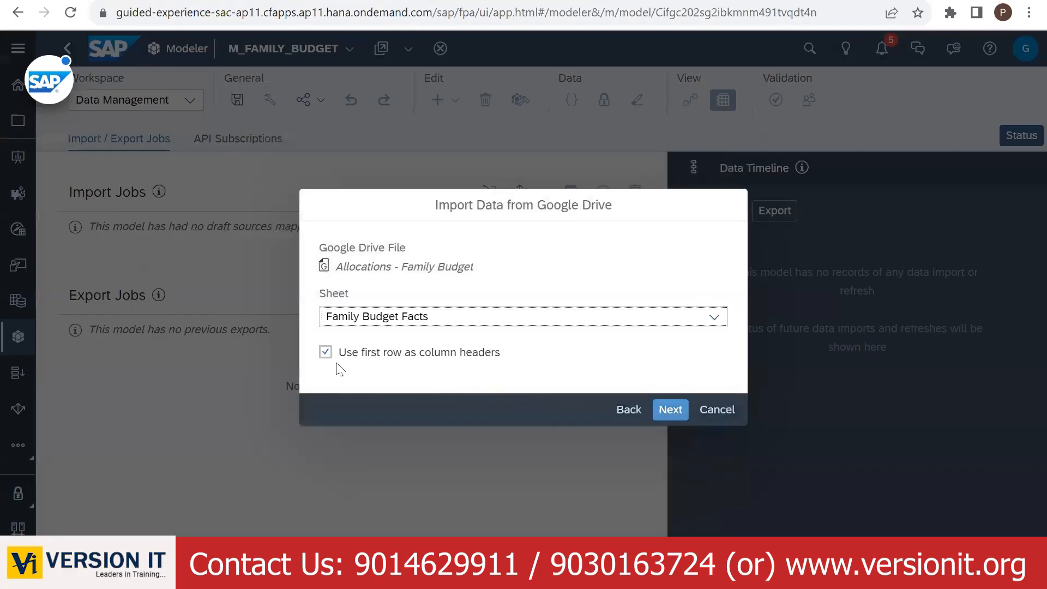
left_click(672, 414)
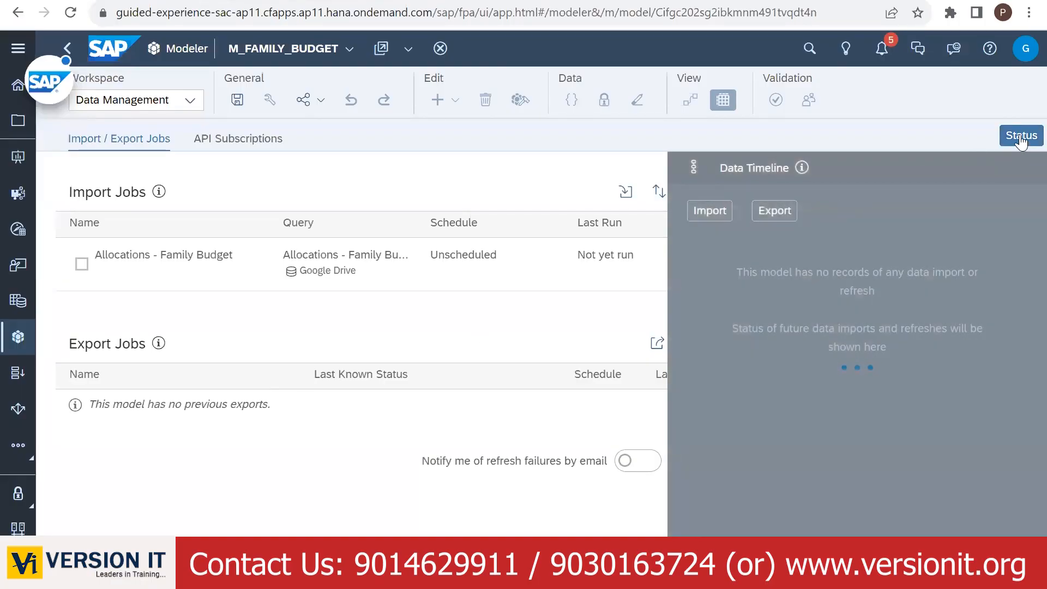
- Close the Status panel, select the Allocations - Family Budget job and set up its import
left_click(1020, 139)
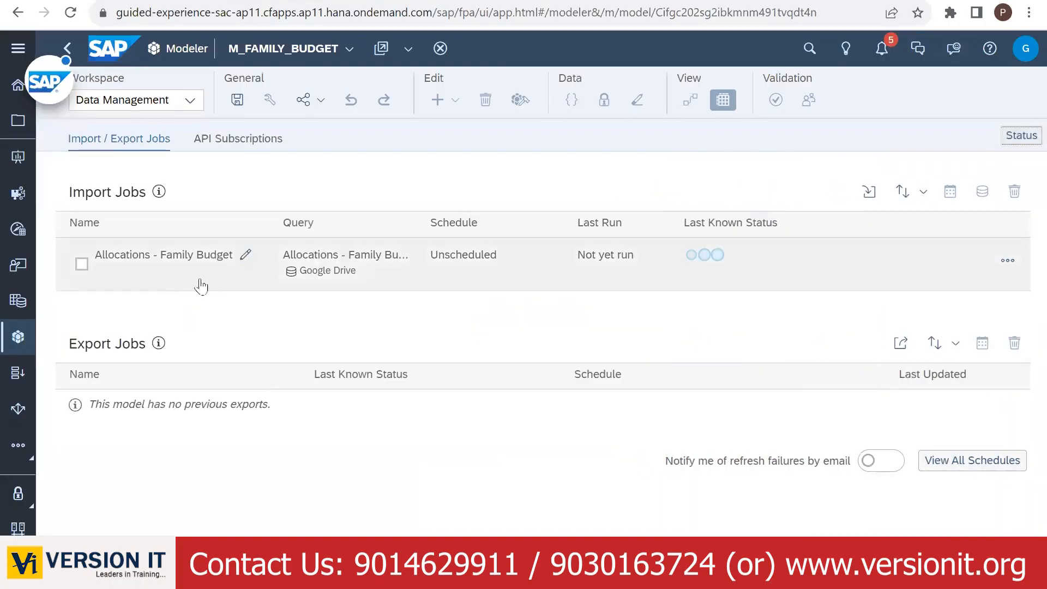
left_click(81, 265)
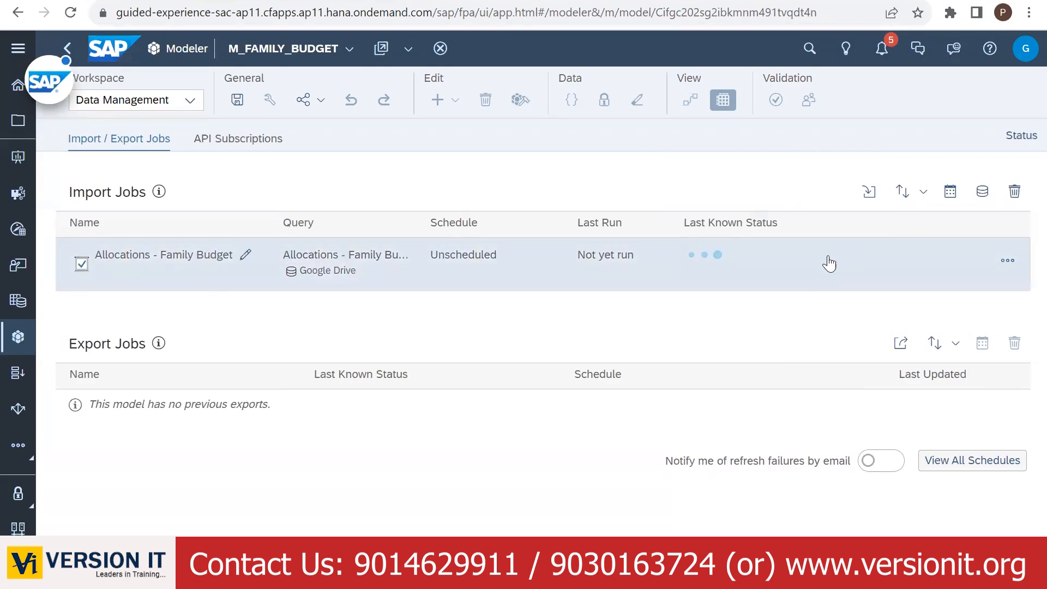
left_click(718, 271)
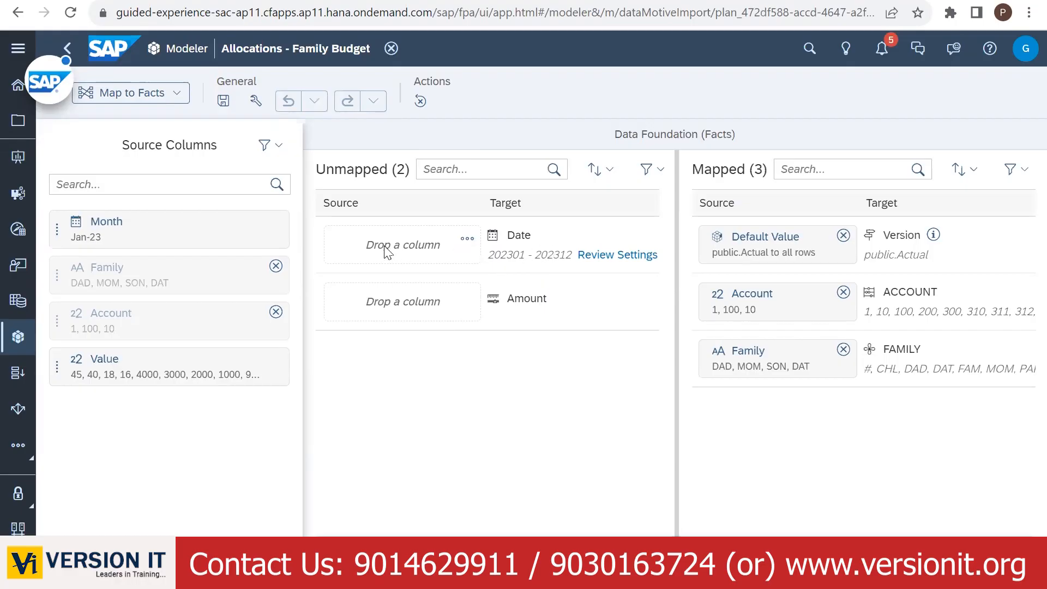
- Map Month to Date and Value to Amount, then proceed to Review Import
left_click_drag(156, 229, 410, 244)
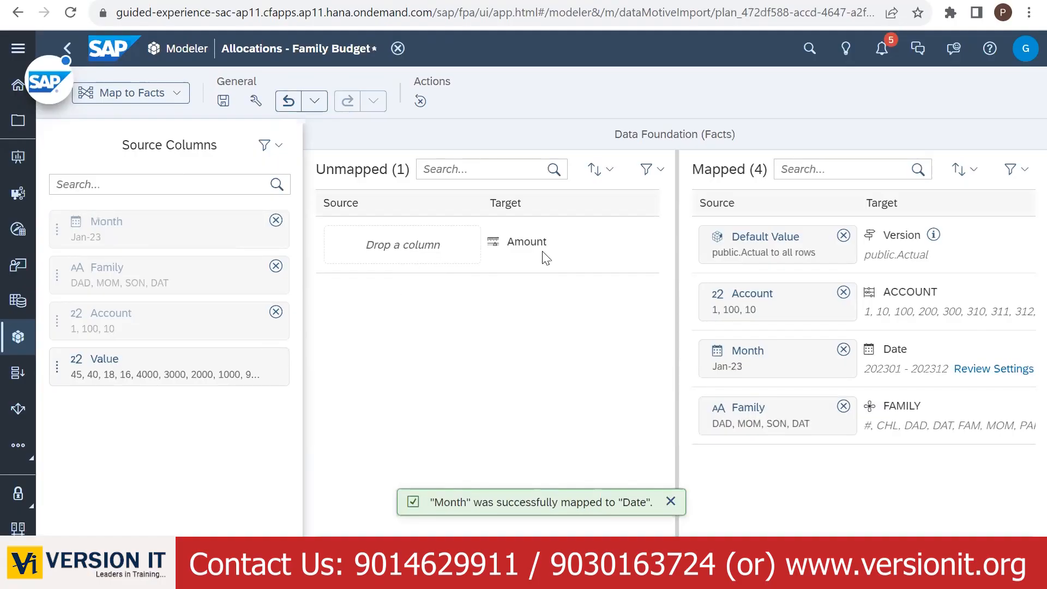
left_click_drag(133, 366, 426, 265)
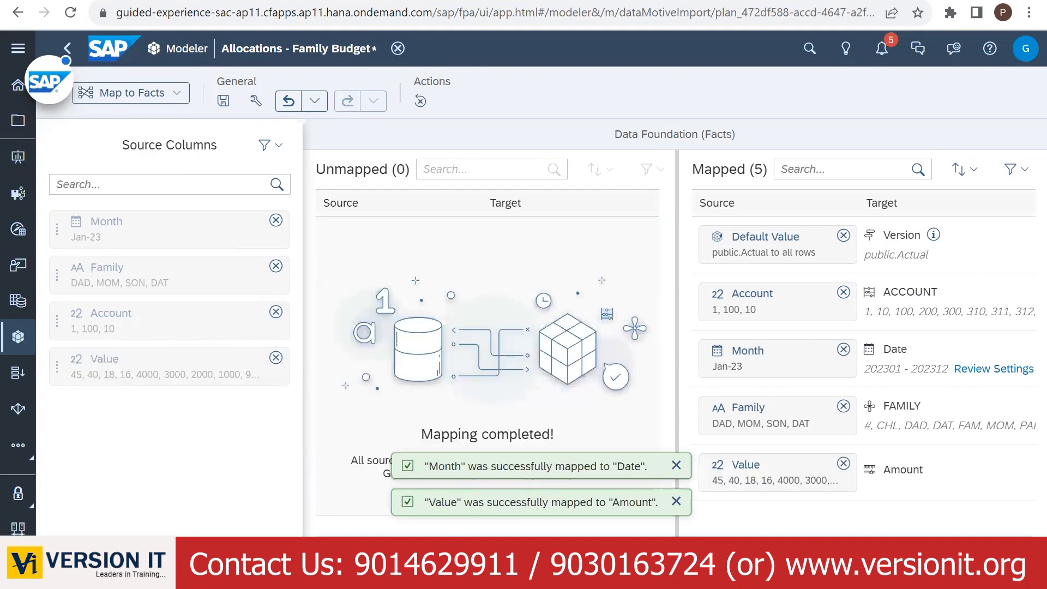
left_click(512, 475)
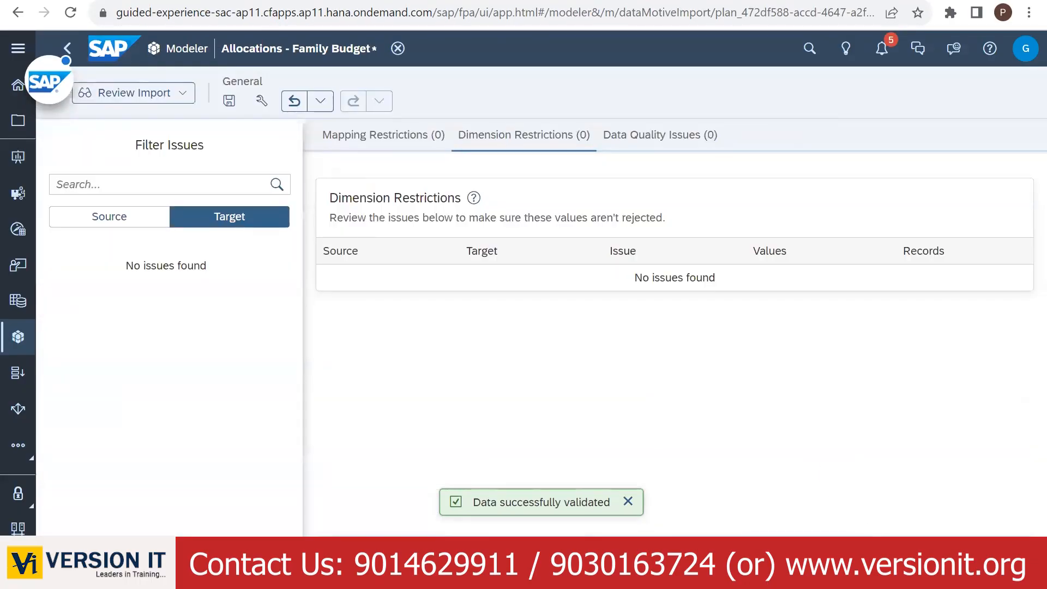
- Run the Allocations - Family Budget import, verify 10 rows loaded, and open a new browser tab
left_click(996, 557)
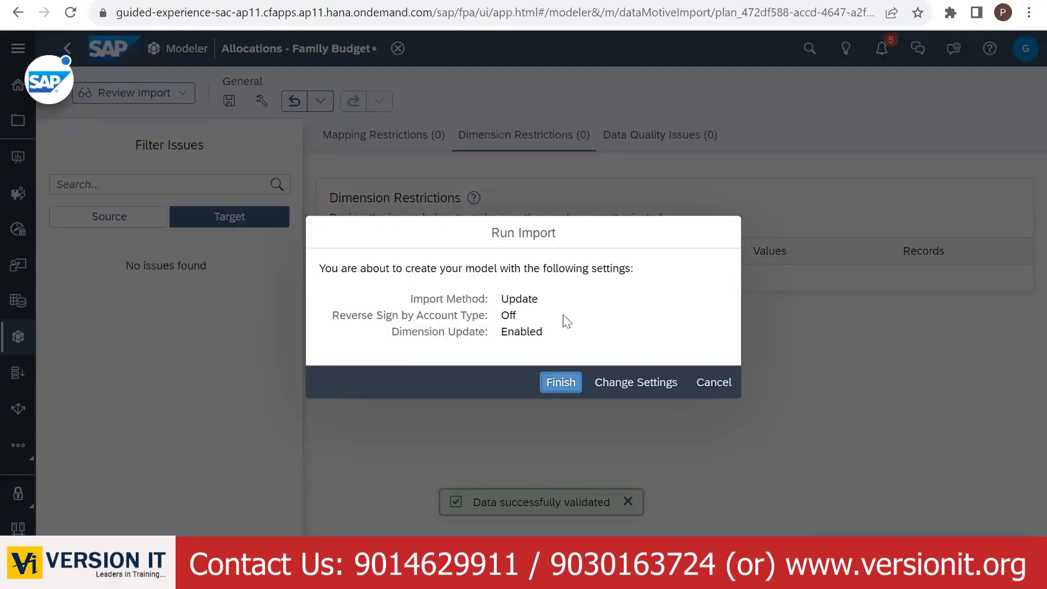
left_click(561, 381)
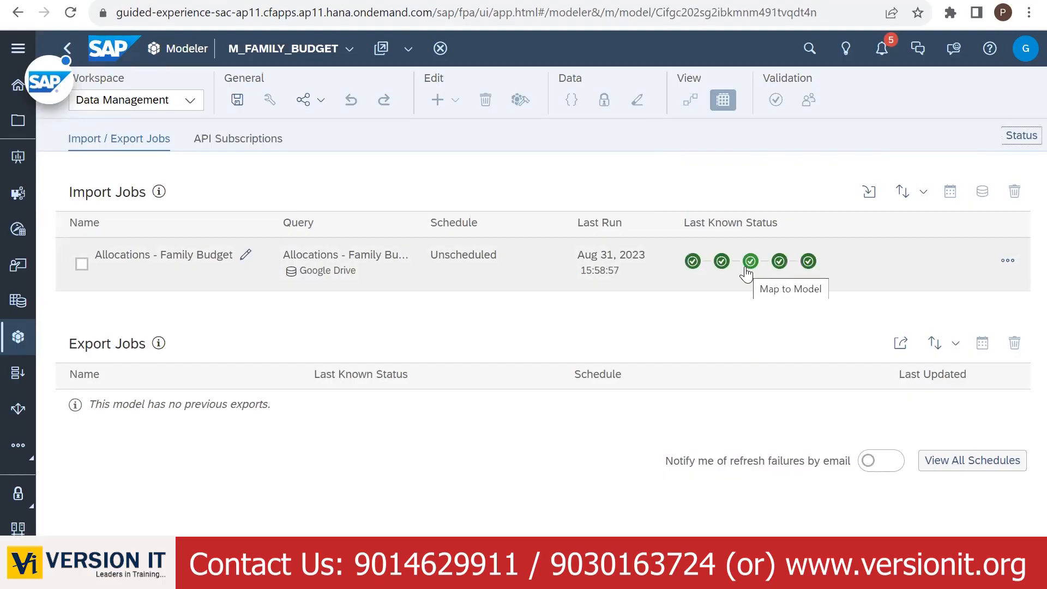
left_click(1020, 135)
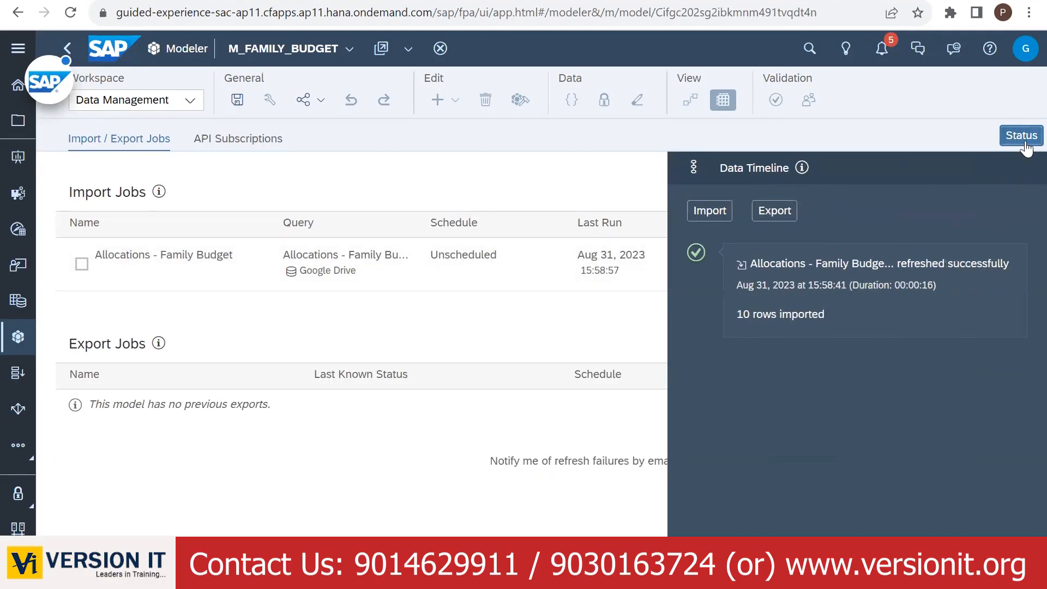
left_click(1020, 135)
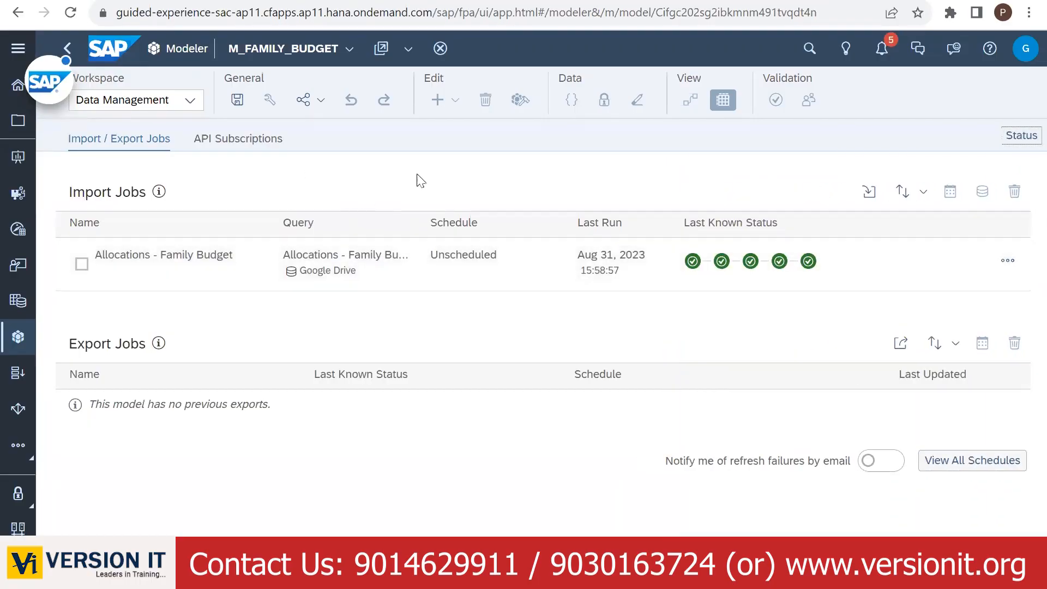
key("ctrl+t")
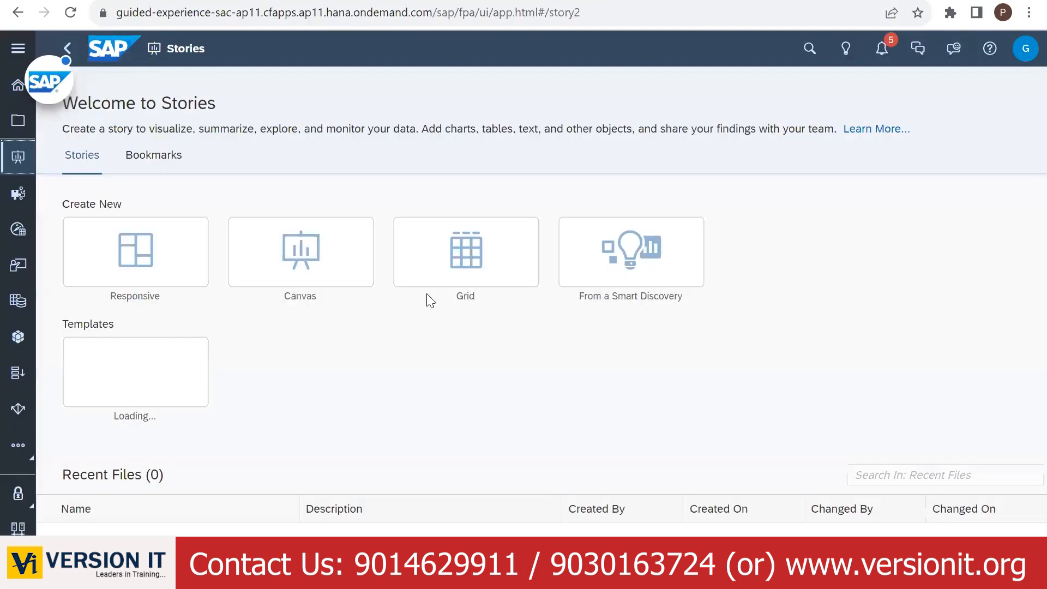
- Create a new responsive story in the classic design experience and remove its right lane
left_click(150, 269)
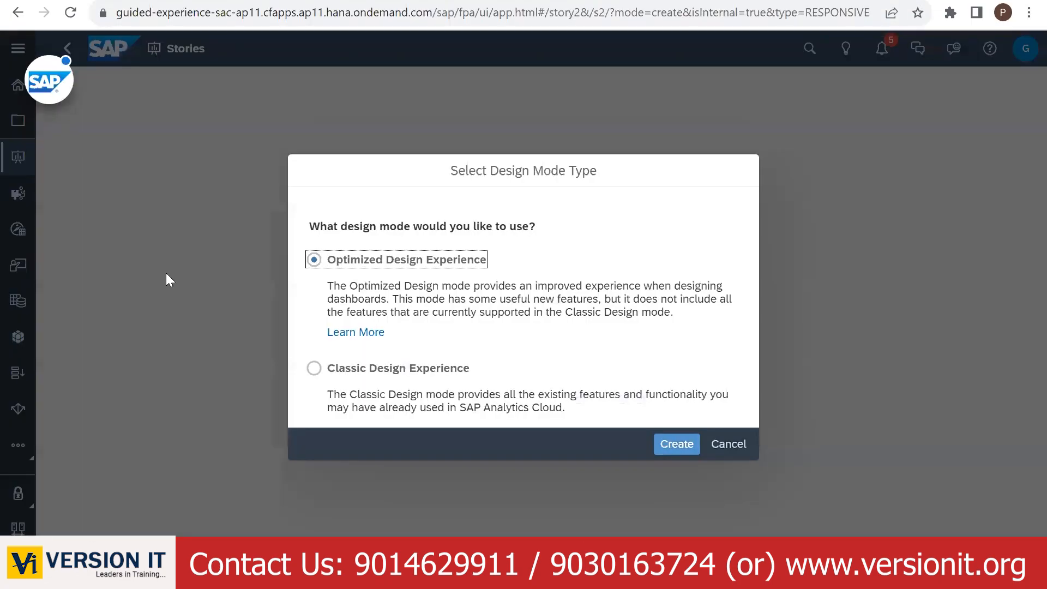
left_click(315, 369)
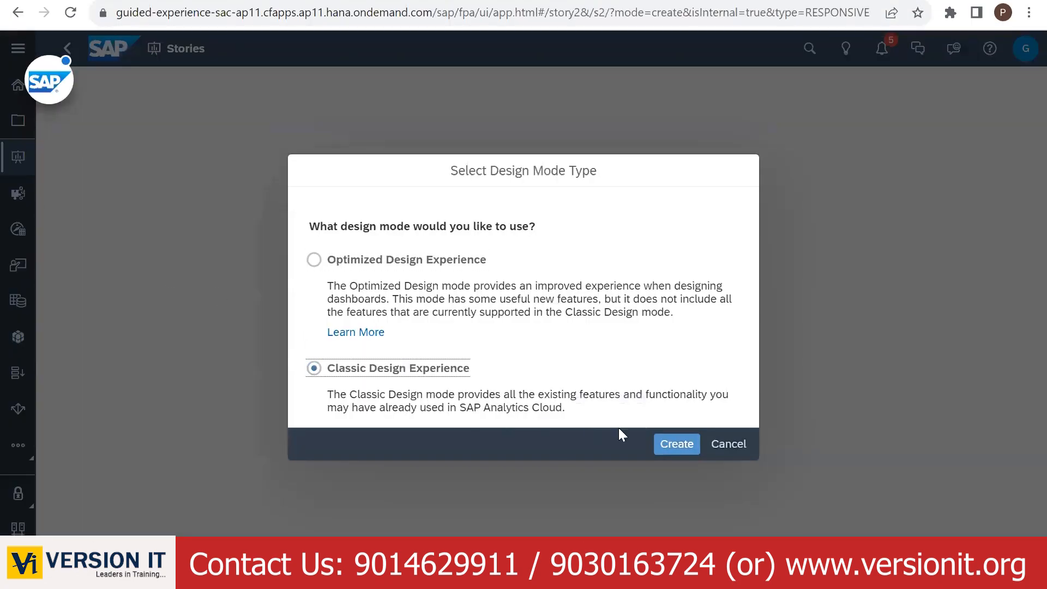
left_click(675, 444)
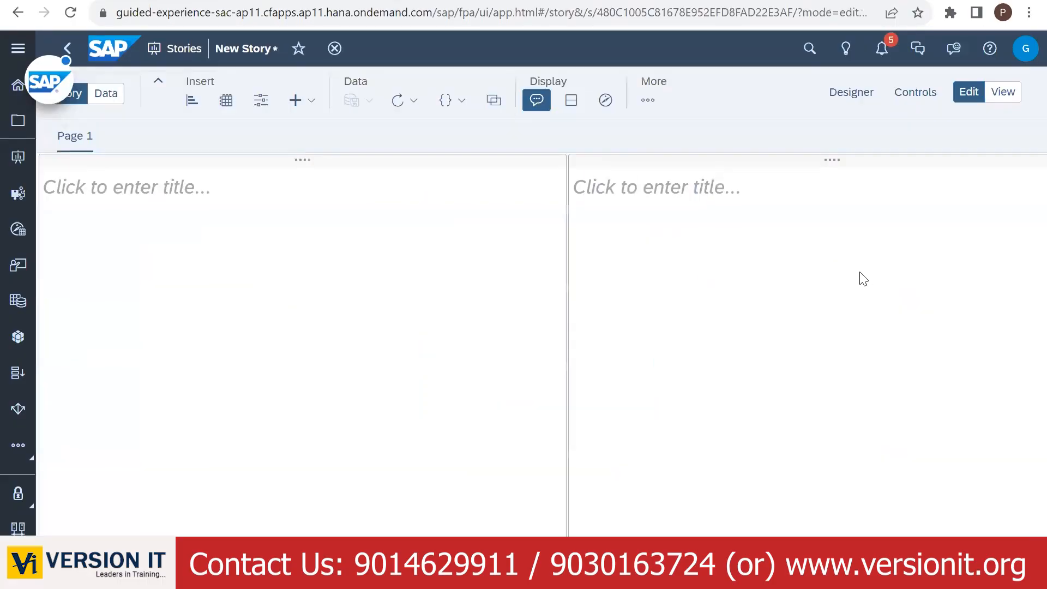
left_click(872, 162)
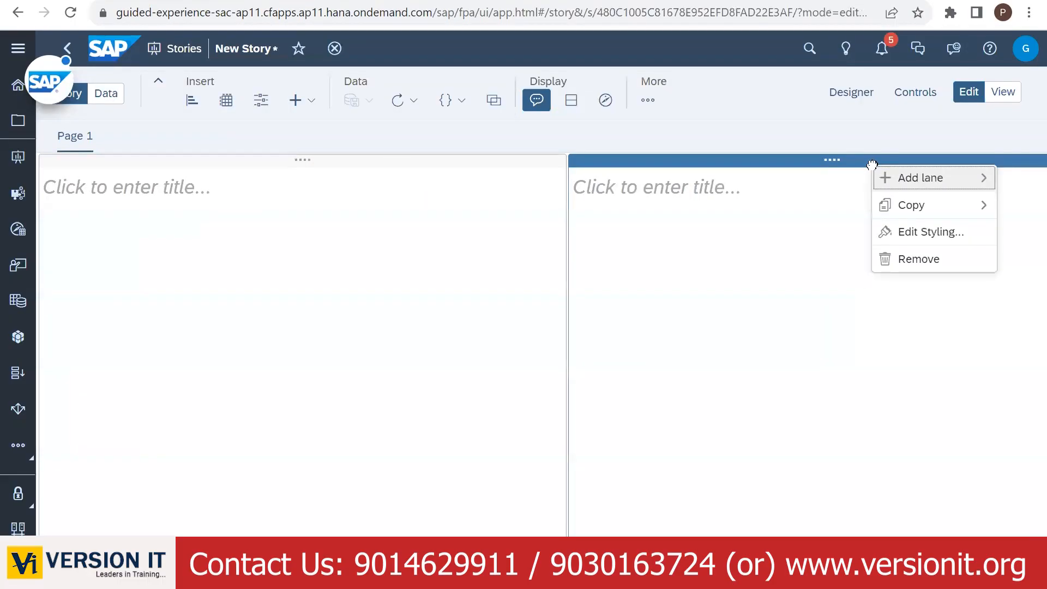
left_click(916, 266)
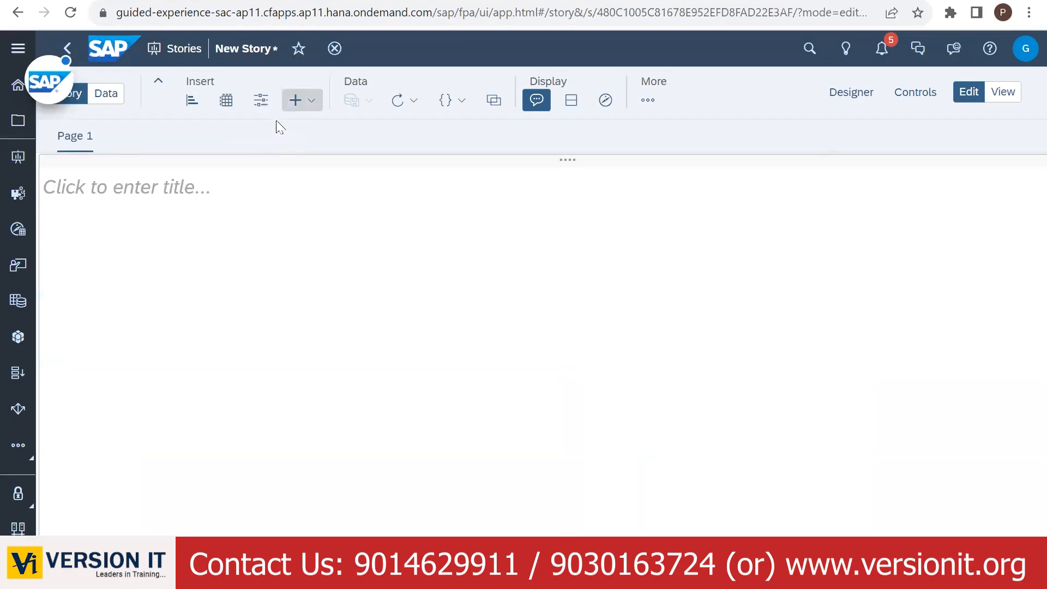
- Insert a table using the M_FAMILY_BUDGET model from the BPC folder and widen it across the page
left_click(226, 100)
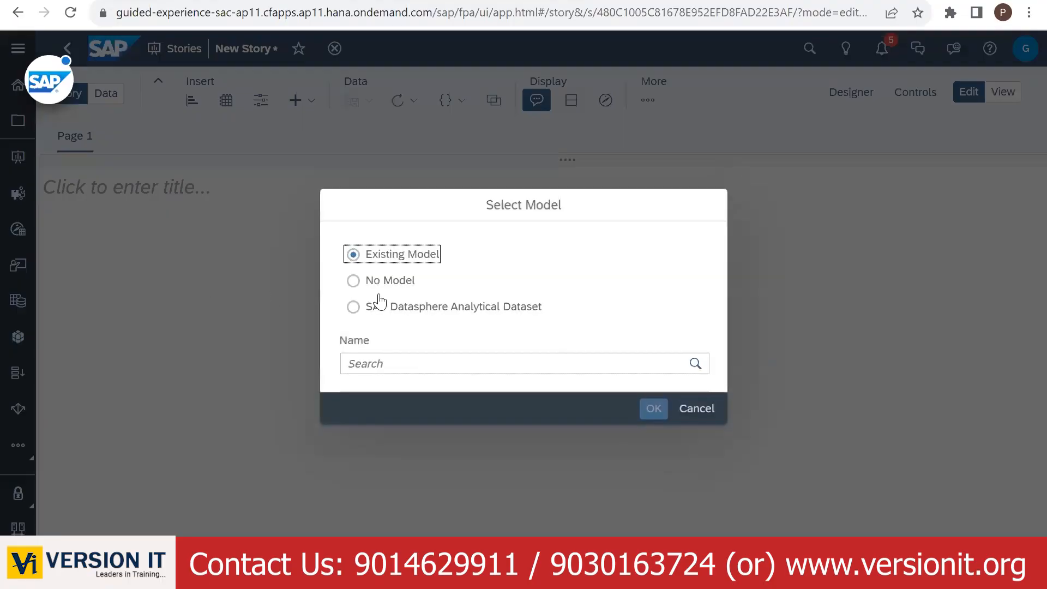
left_click(522, 390)
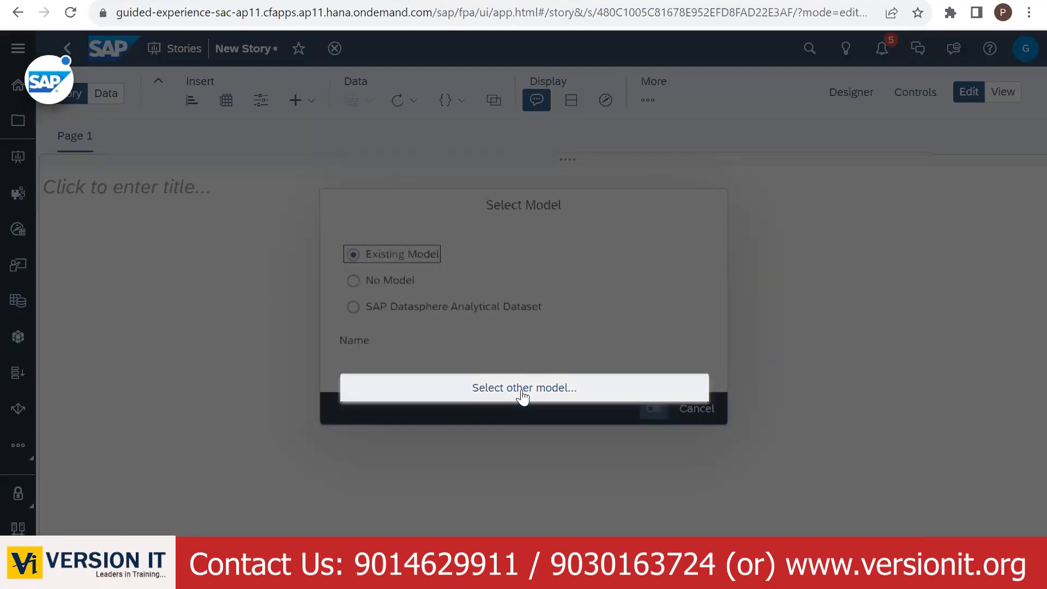
left_click(342, 215)
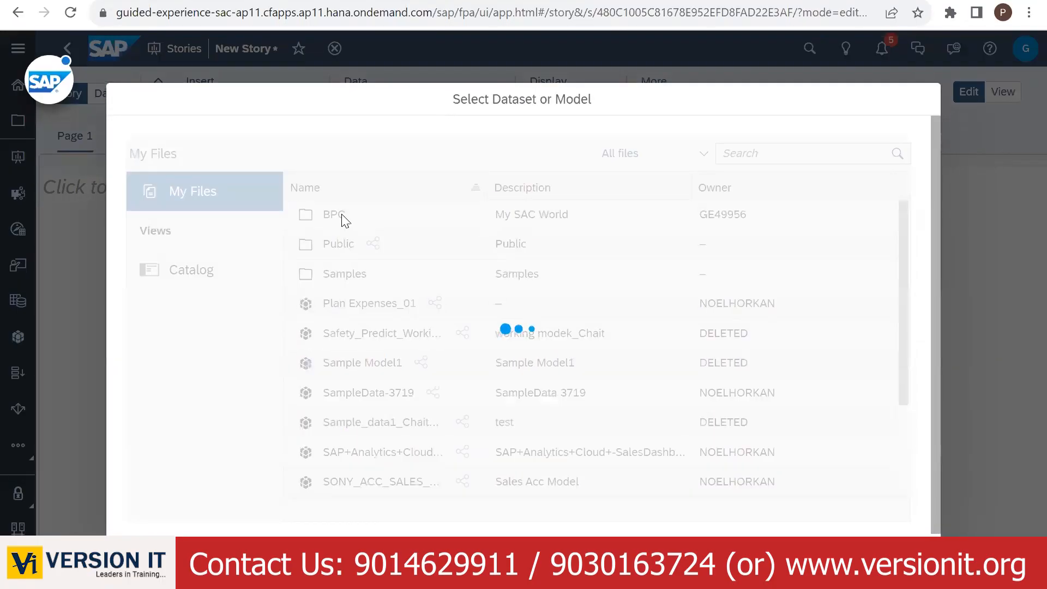
left_click(379, 244)
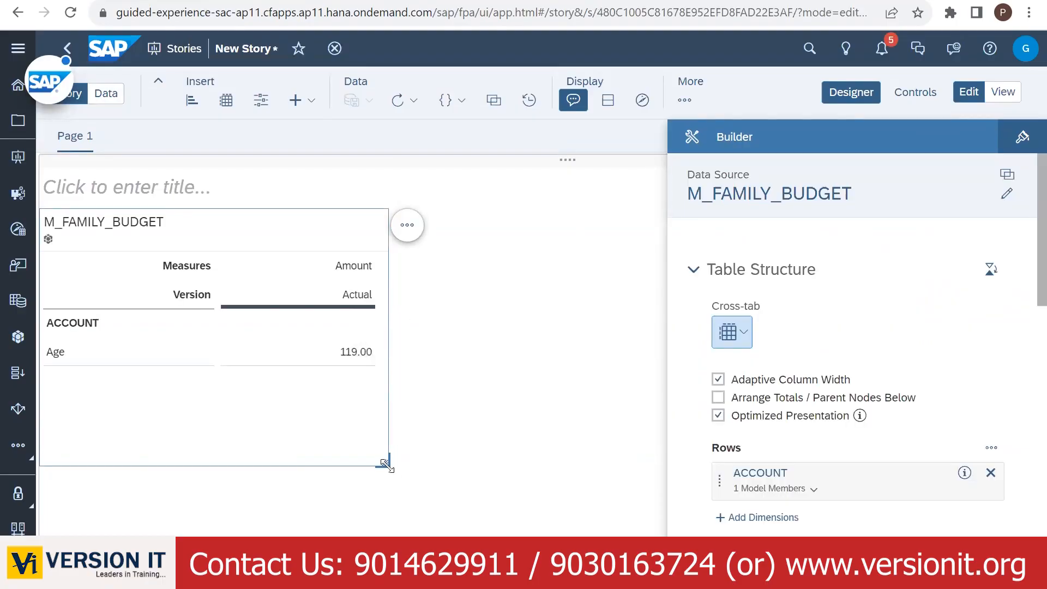
left_click_drag(385, 464, 648, 466)
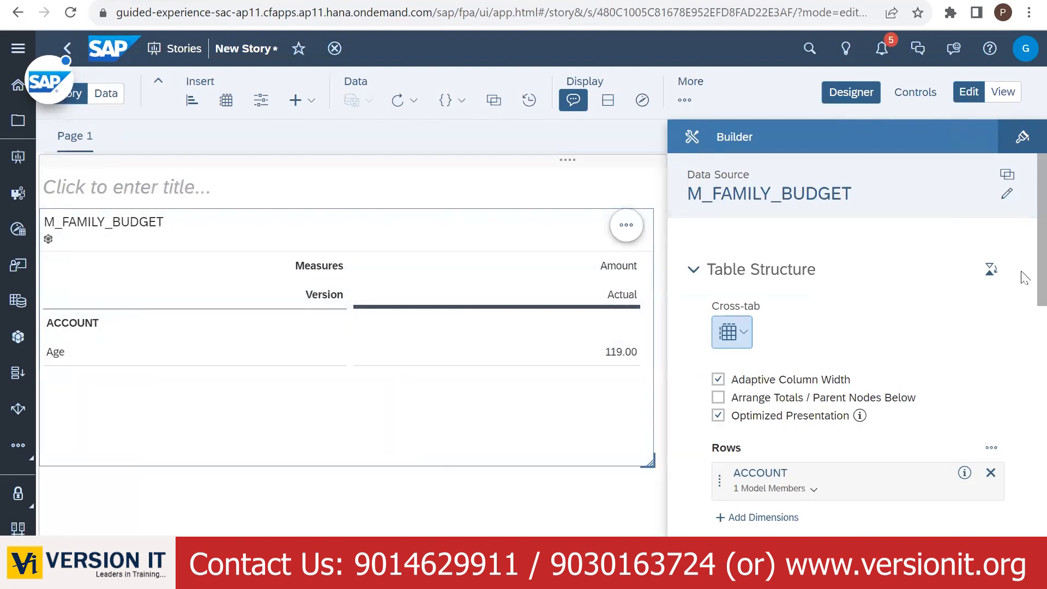
scroll(1023, 271, "down", 3)
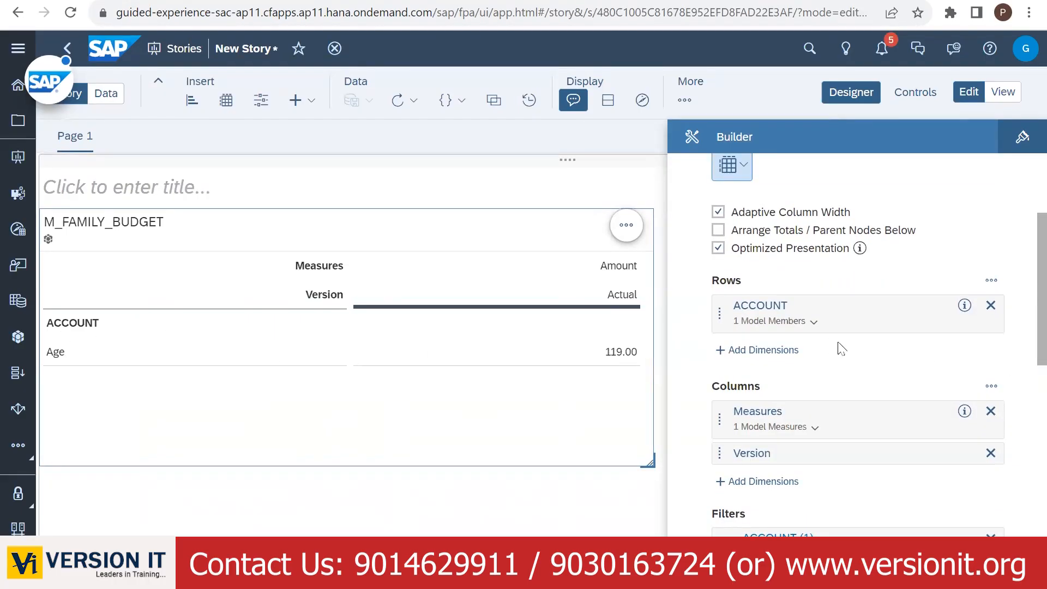
- Check the ACCOUNT and Measures options, then remove Version from the table's columns
left_click(912, 305)
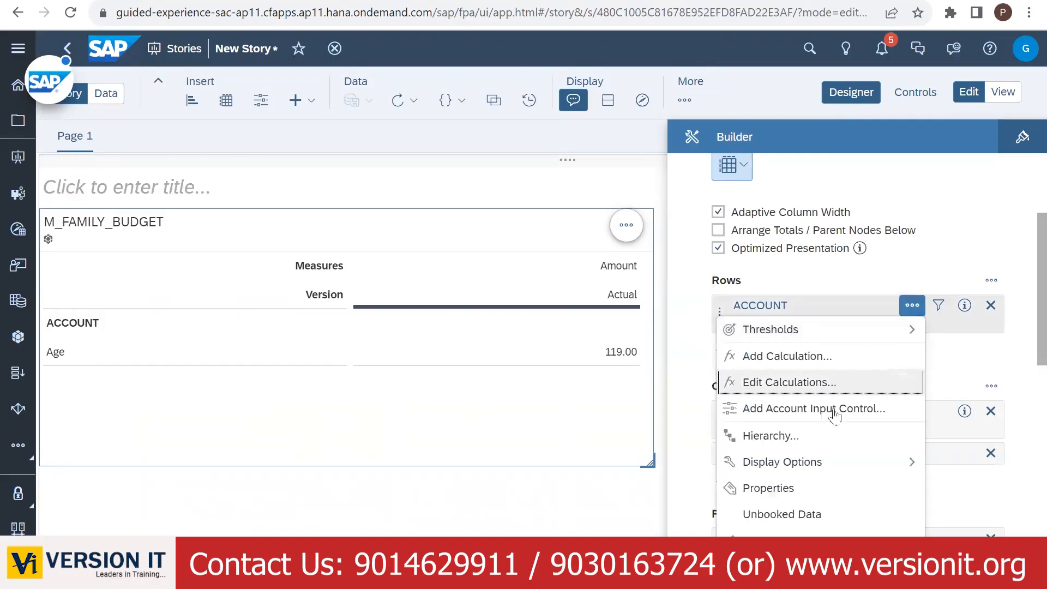
left_click(778, 512)
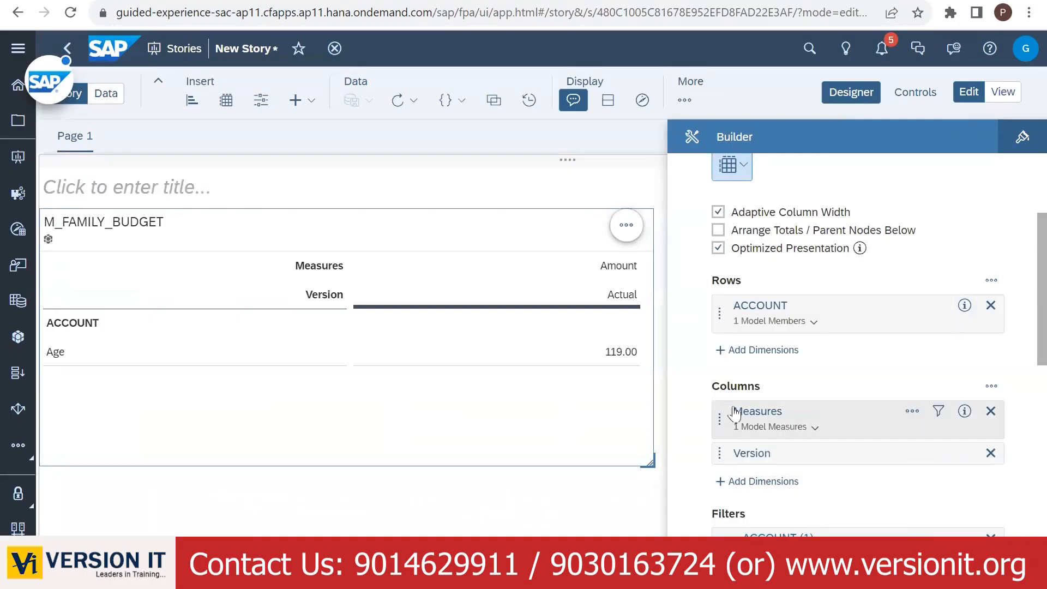
left_click(912, 411)
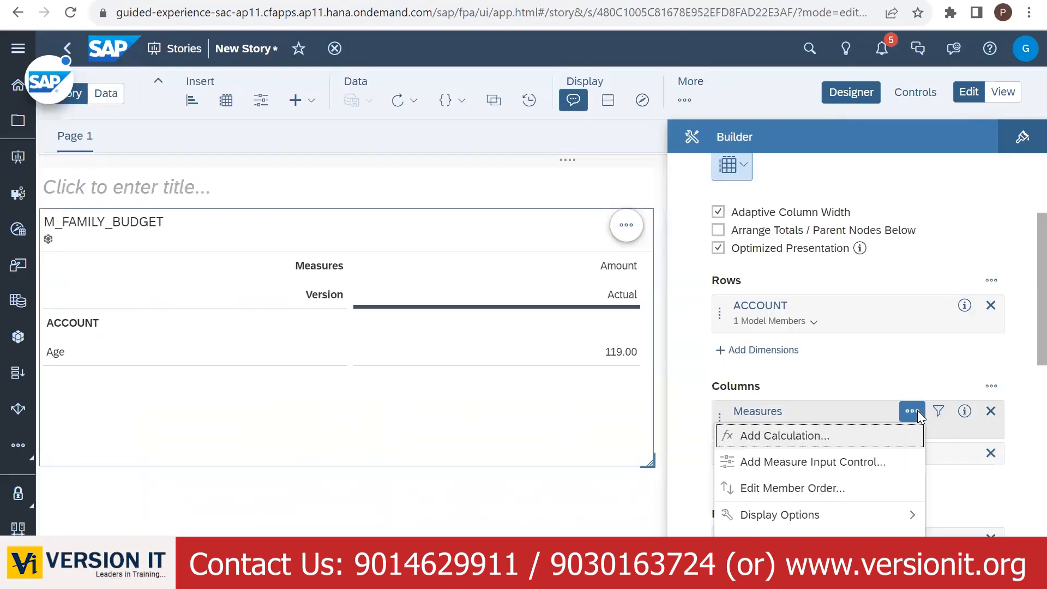
left_click(861, 541)
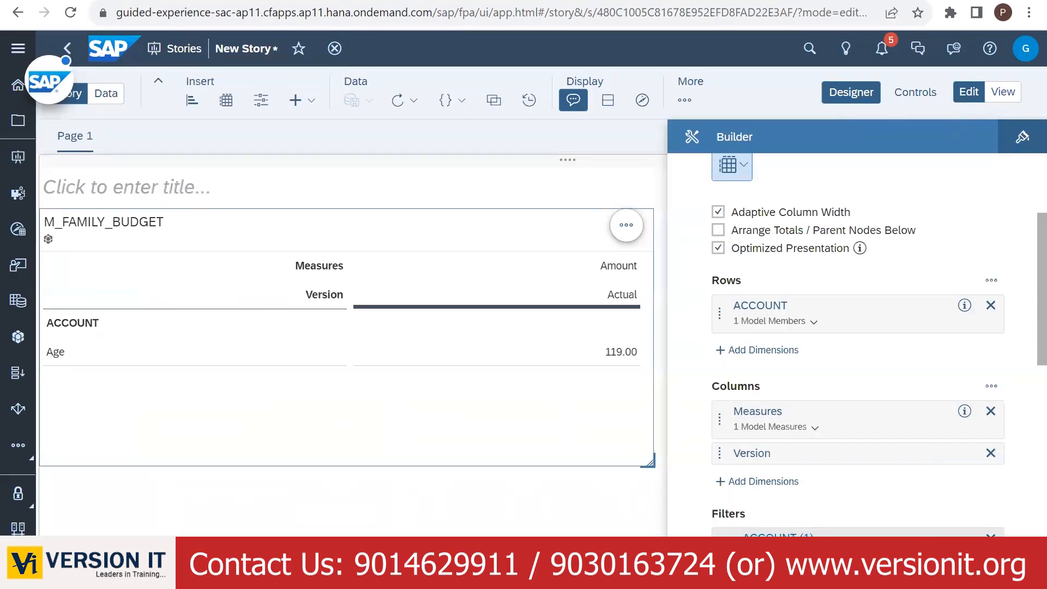
left_click(990, 453)
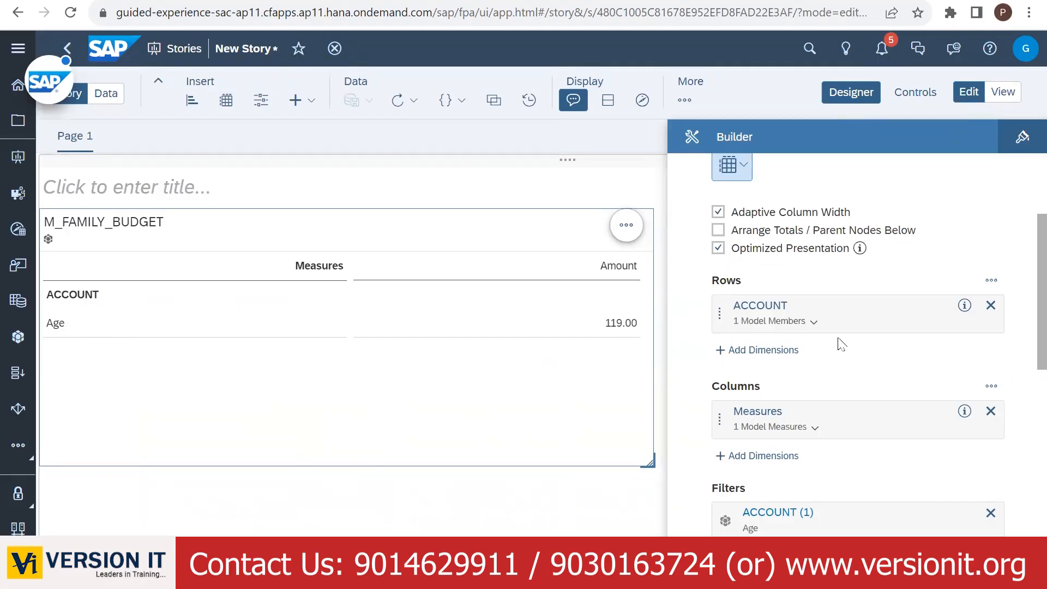
- Set the ACCOUNT filter to All Members so Age, Income, Bank Balance, Savings and Expenses appear
scroll(837, 465, "down", 2)
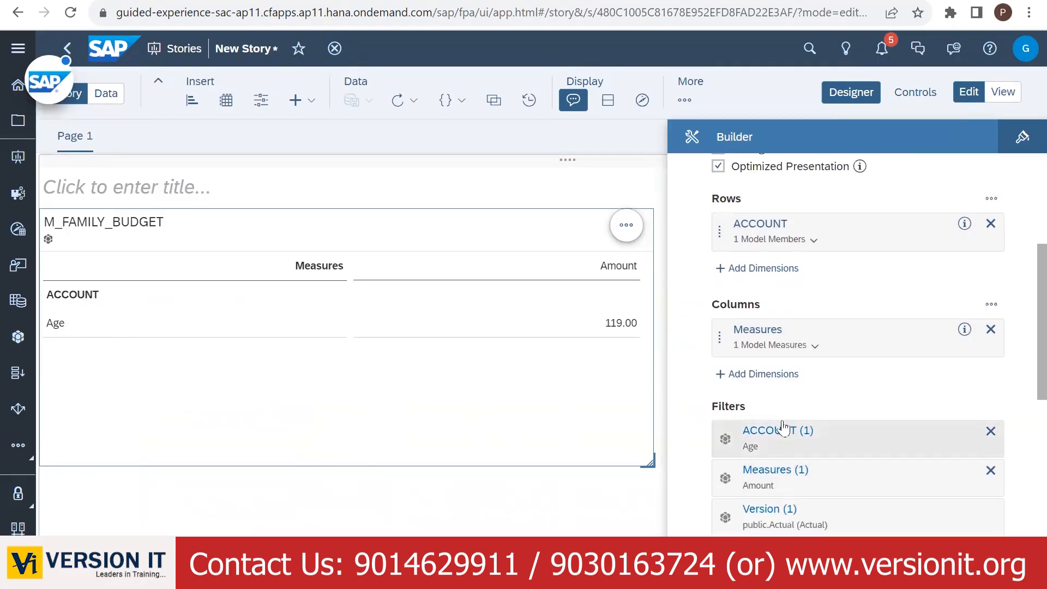
left_click(783, 429)
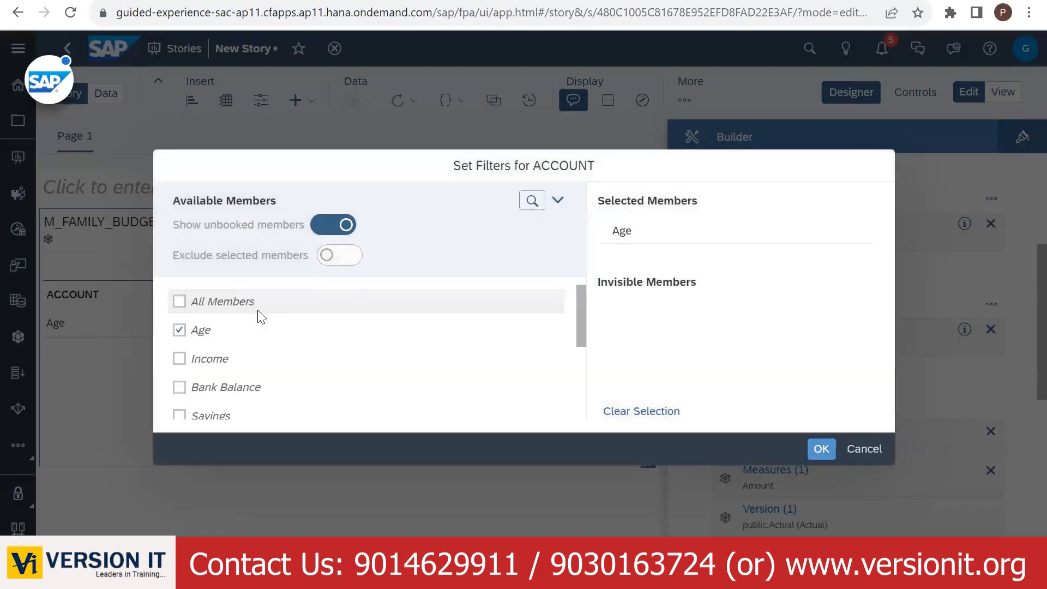
left_click(203, 302)
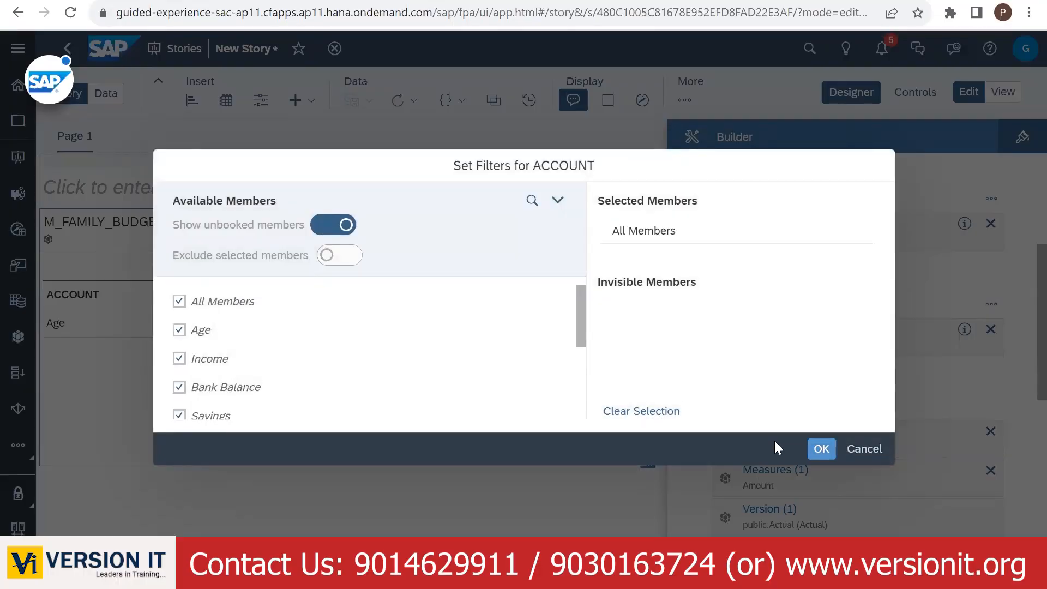
left_click(821, 448)
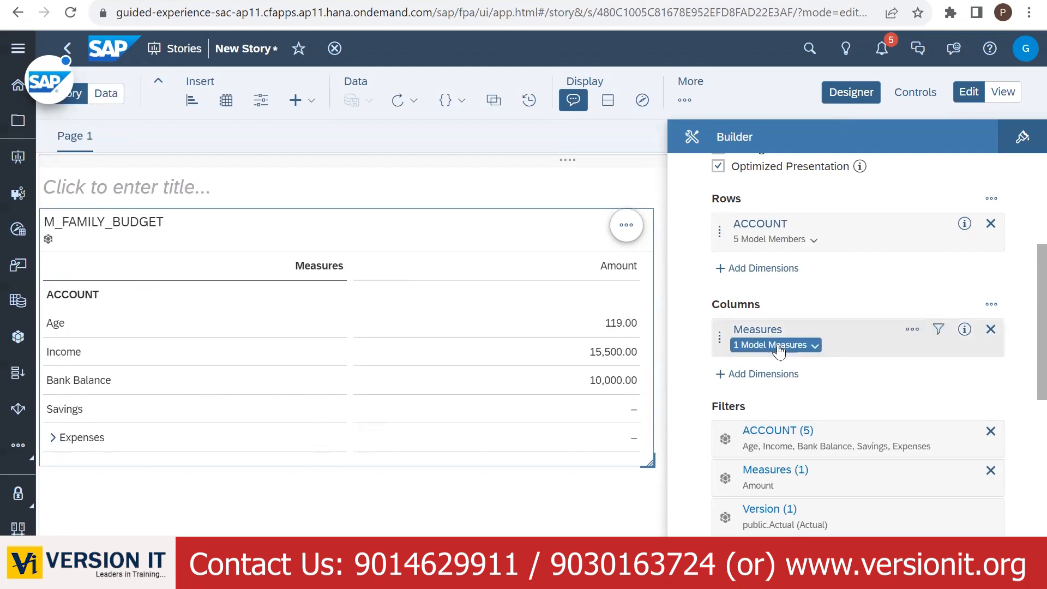
- Add FAMILY as a column dimension, hide the Builder panel, and widen the table
left_click(749, 381)
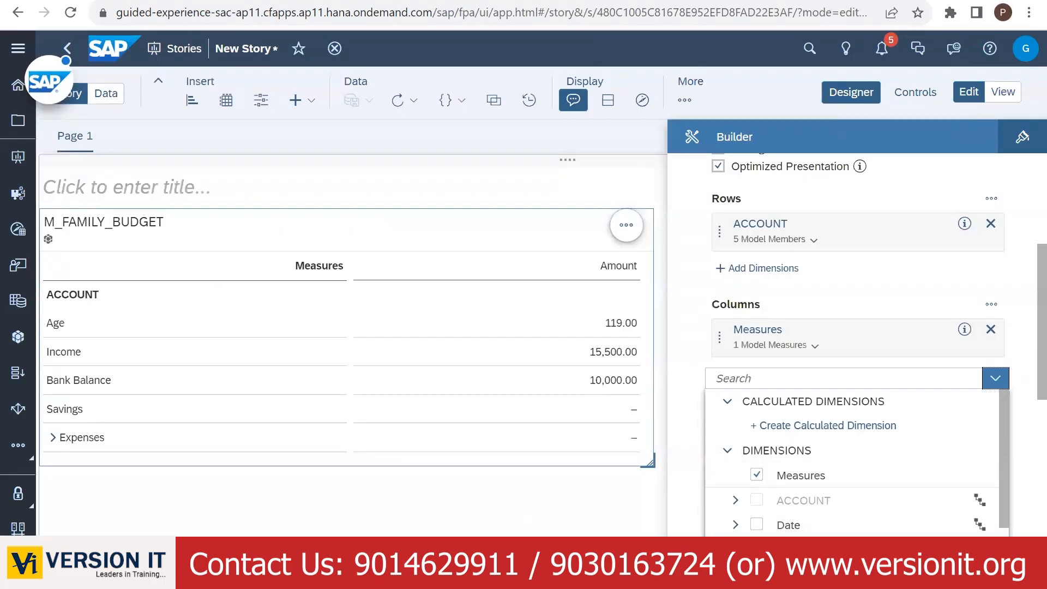
left_click(785, 549)
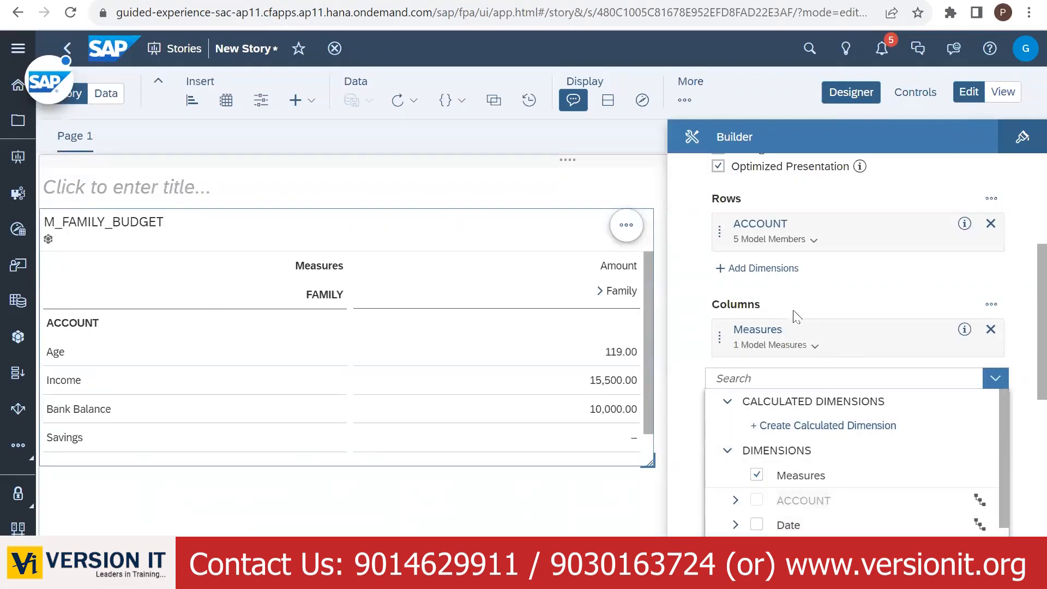
left_click(995, 378)
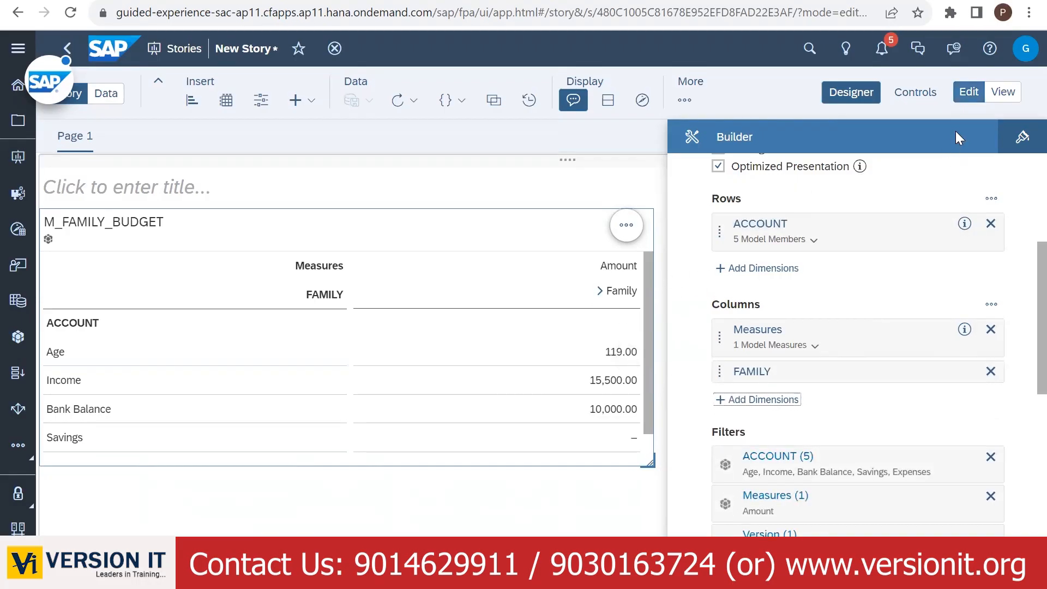
left_click(968, 92)
left_click(851, 92)
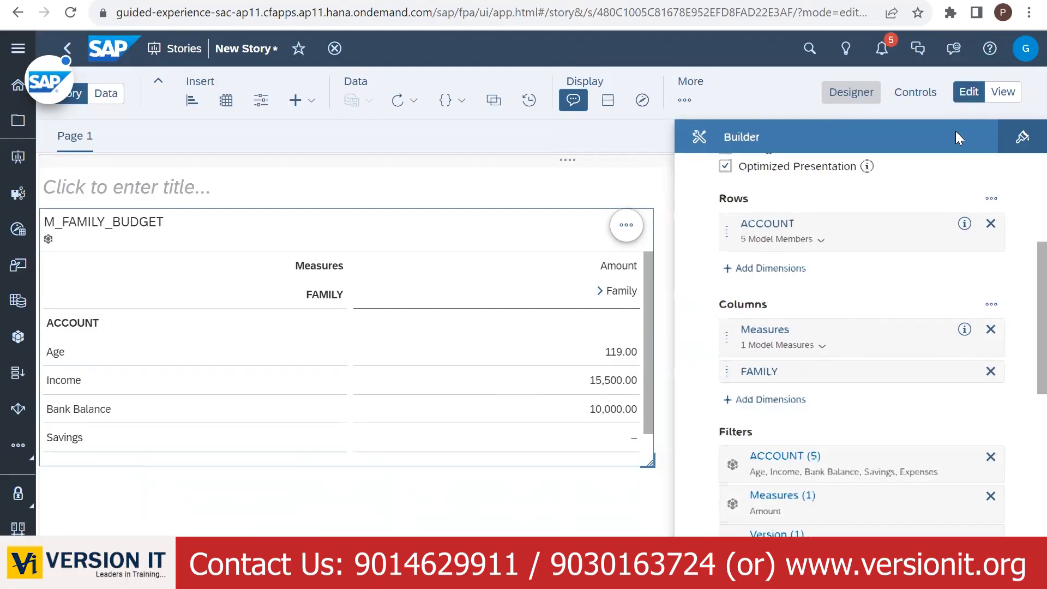
left_click_drag(649, 461, 797, 463)
- Expand Family, Parent and Child headers to show Mother, Father, Daughter and Son columns
left_click(748, 292)
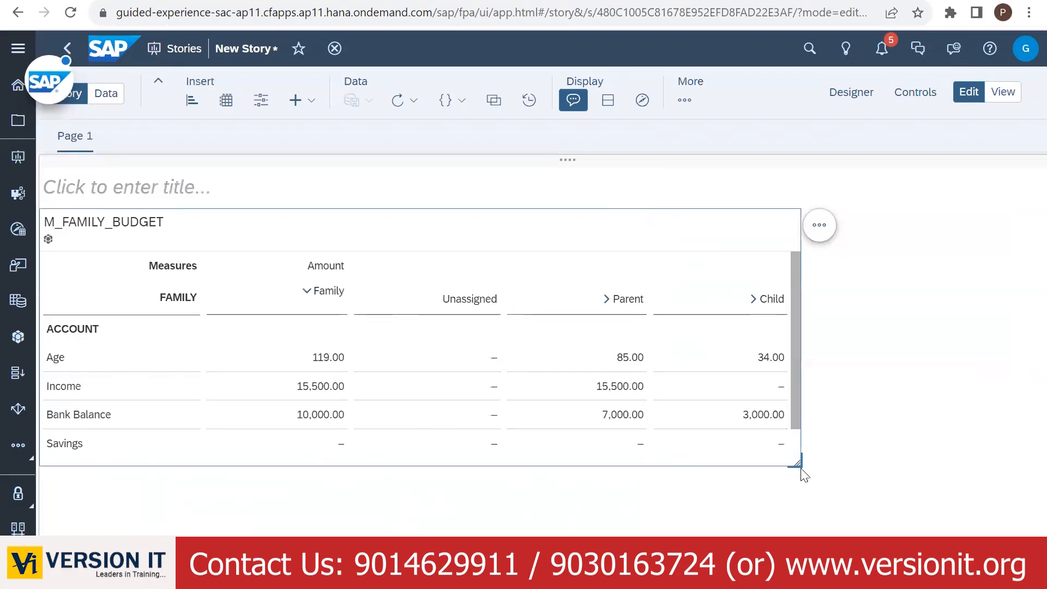
left_click_drag(799, 467, 925, 517)
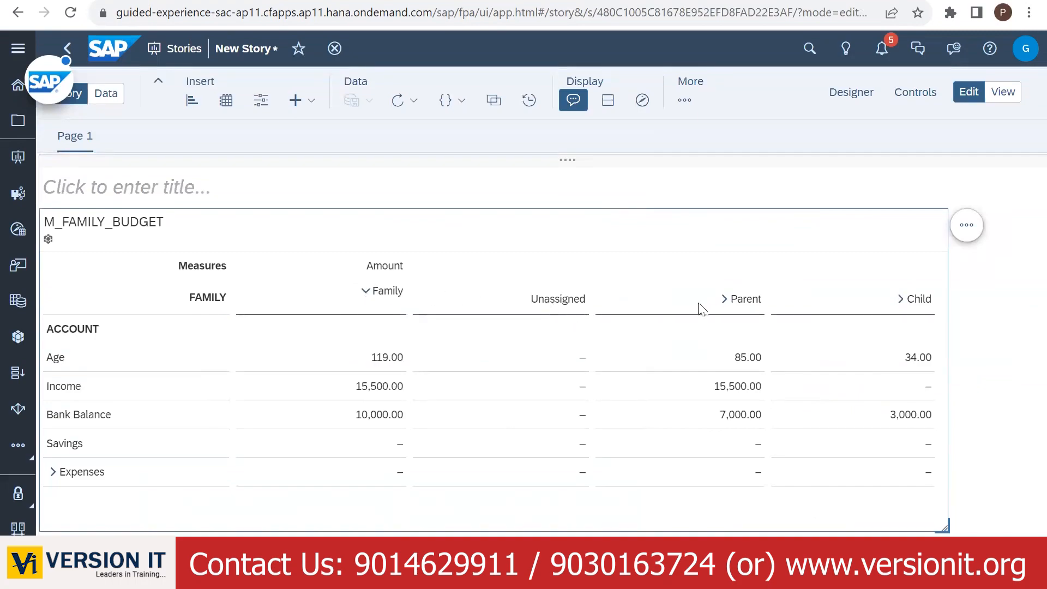
left_click(725, 299)
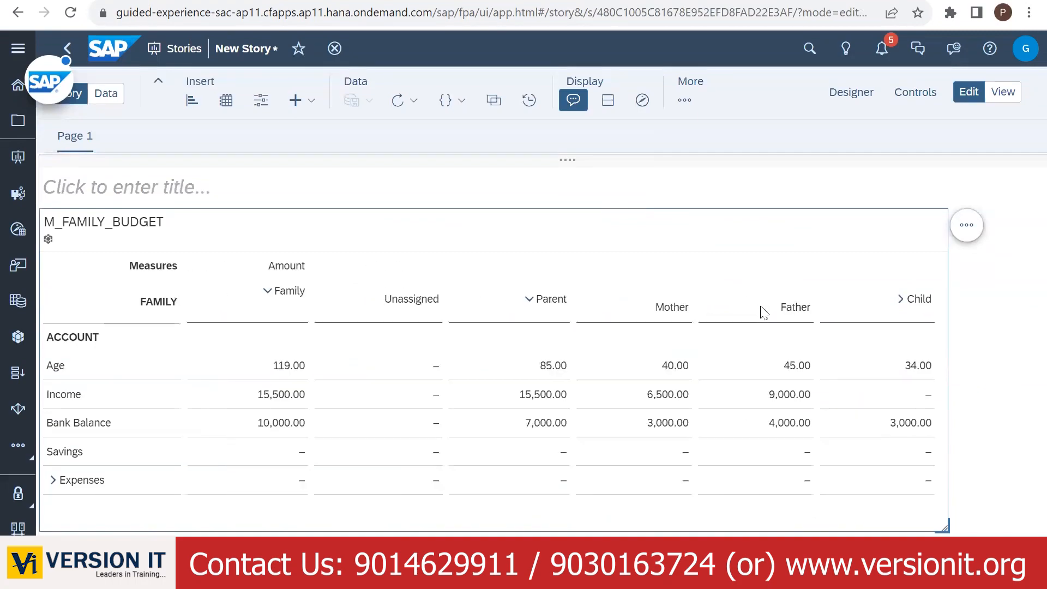
left_click(902, 300)
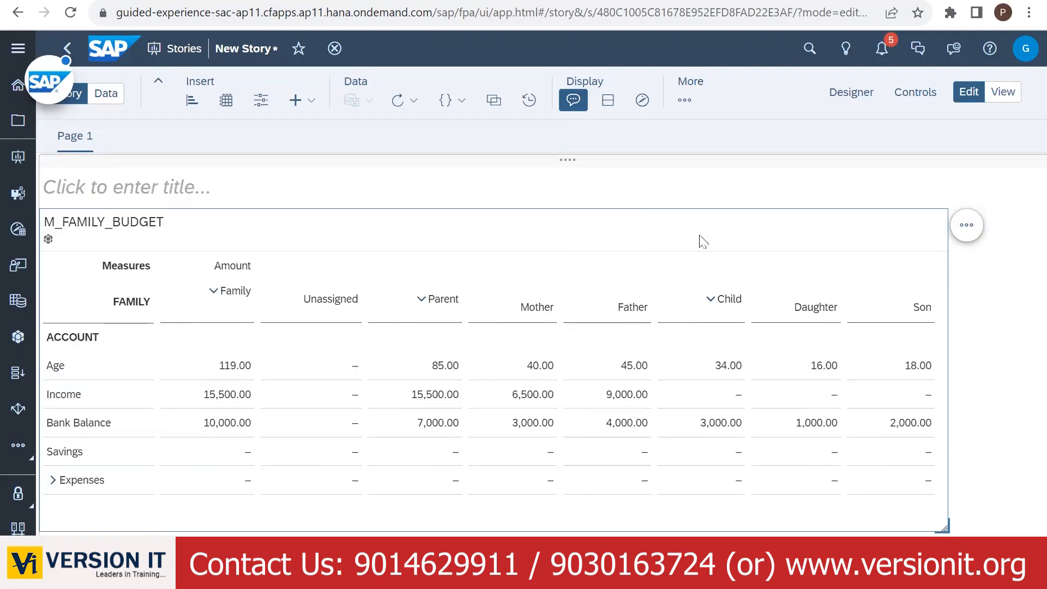
- Reopen the Builder and open Set Filters for FAMILY, listing Family, Parent and Child members
left_click(858, 94)
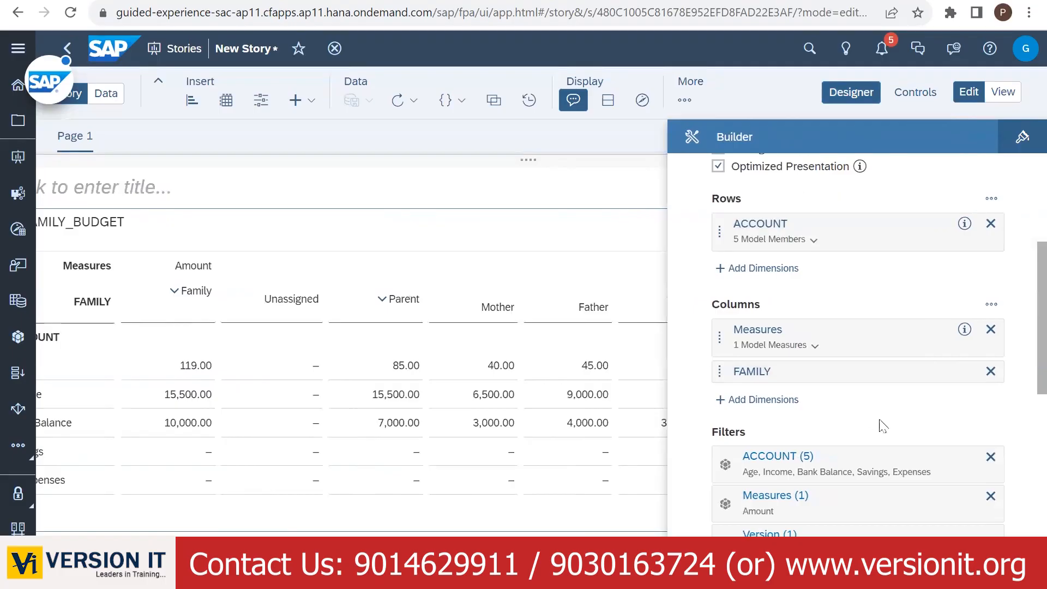
left_click(937, 372)
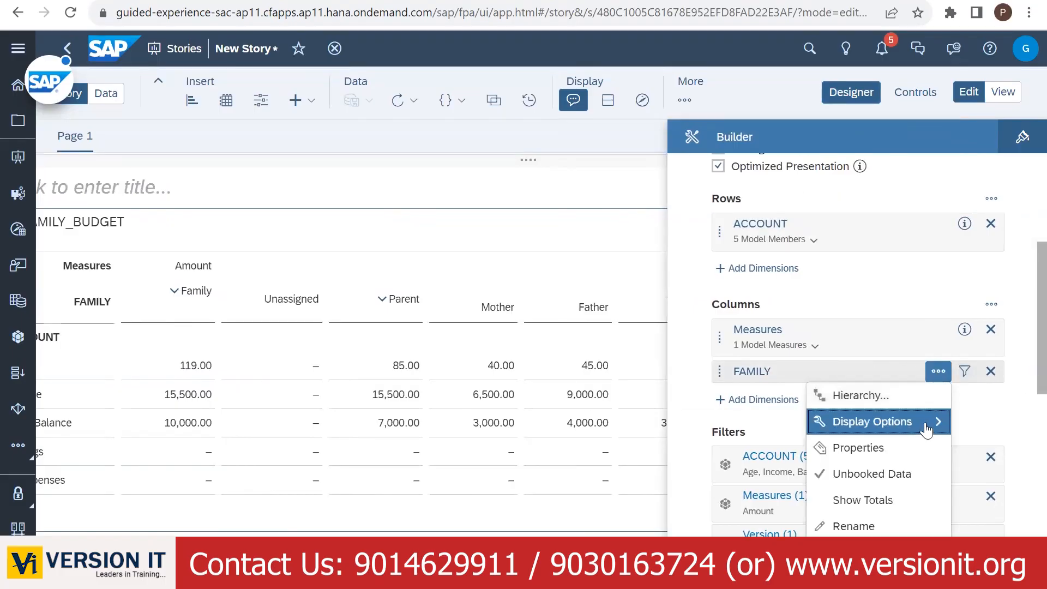
mouse_move(930, 422)
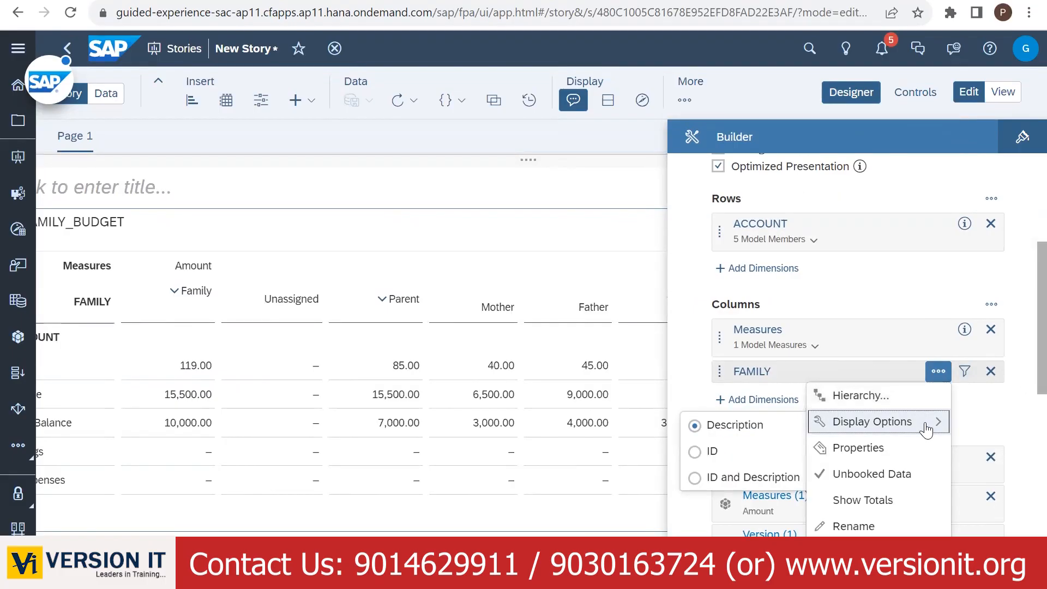
left_click(1012, 425)
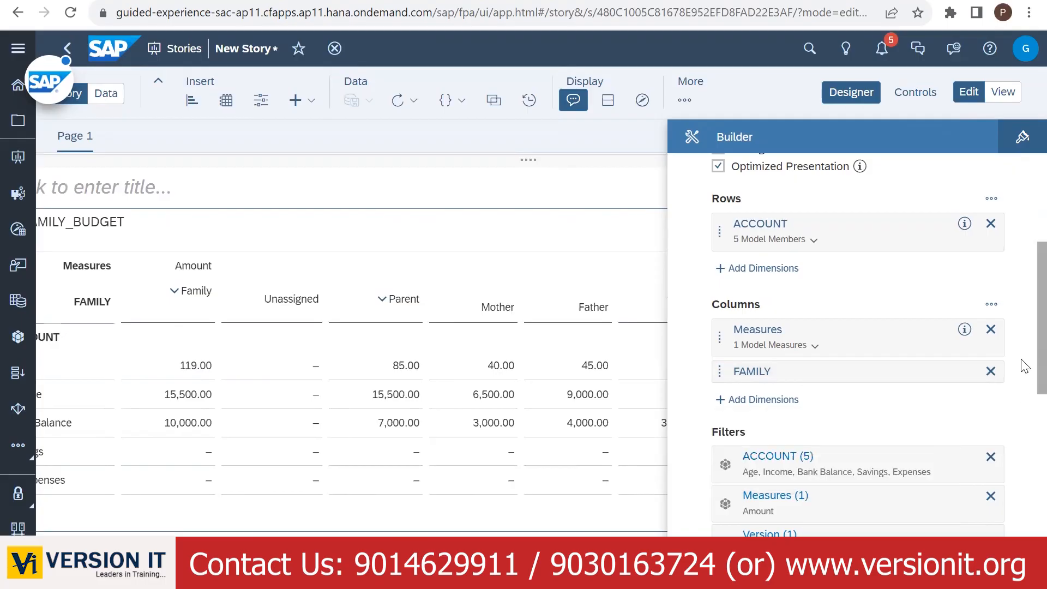
scroll(1024, 382, "down", 6)
scroll(960, 327, "up", 5)
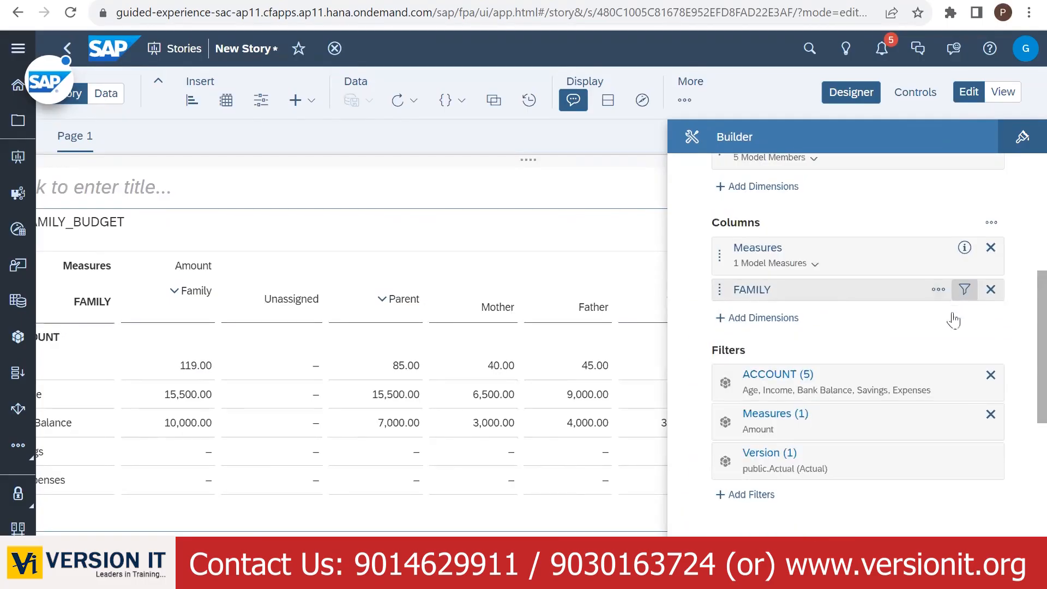
left_click(963, 290)
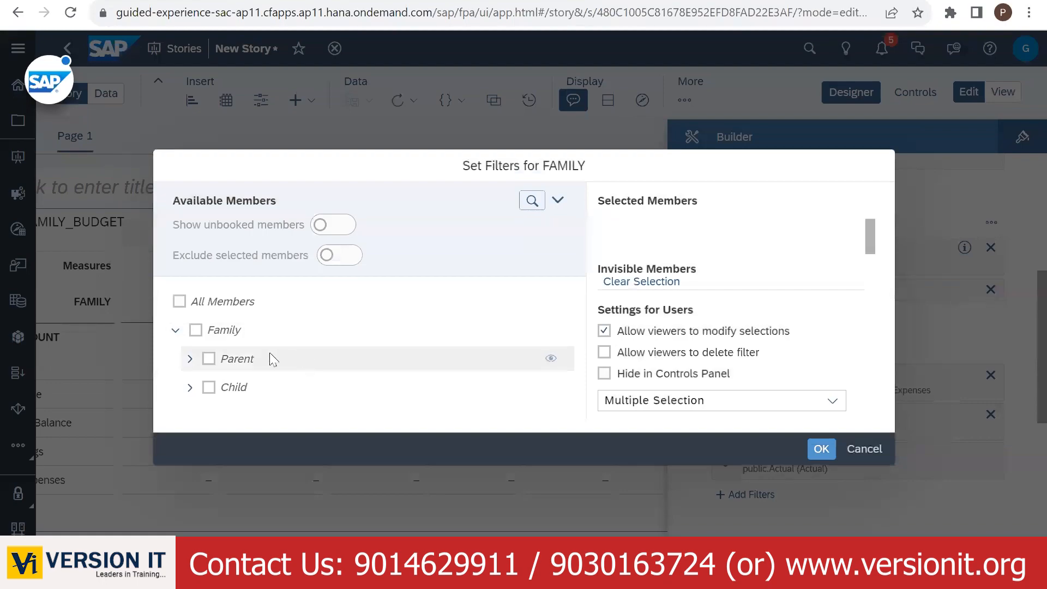
- Turn on Show unbooked members in the FAMILY filter and confirm with OK
left_click_drag(874, 231, 879, 283)
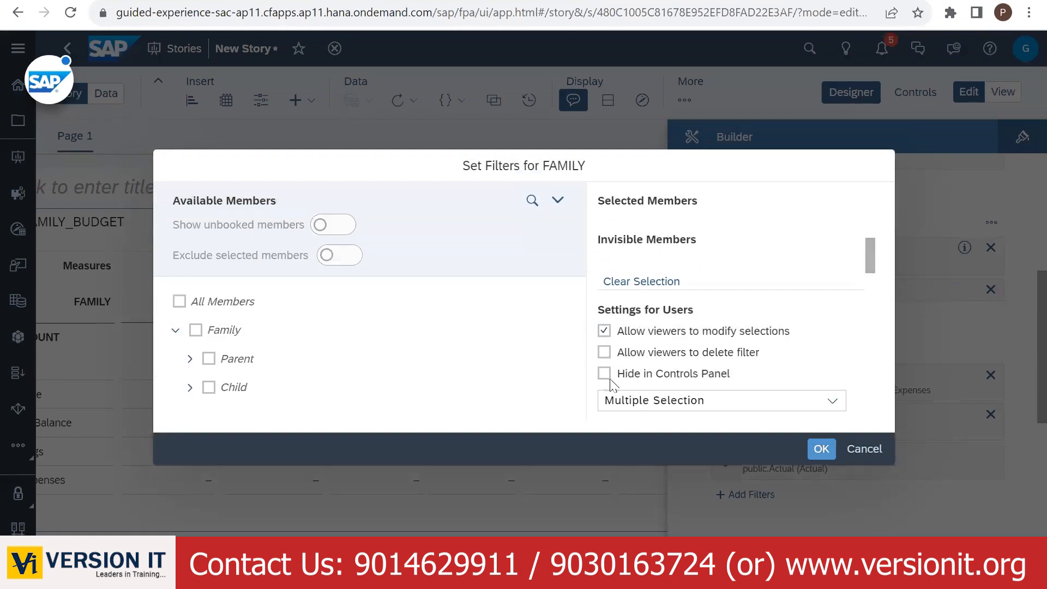
left_click(332, 229)
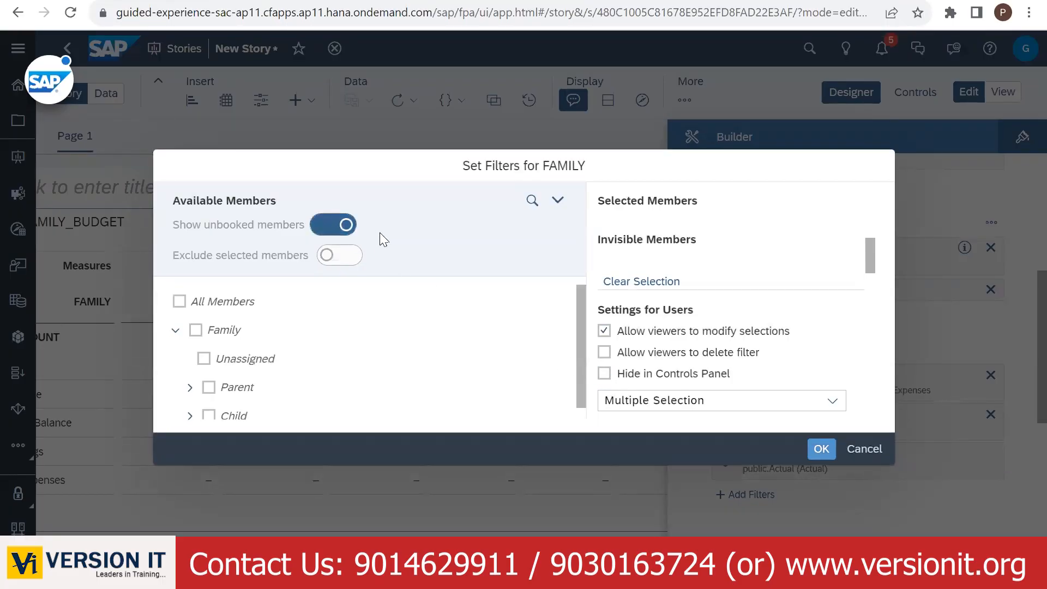
scroll(405, 327, "down", 1)
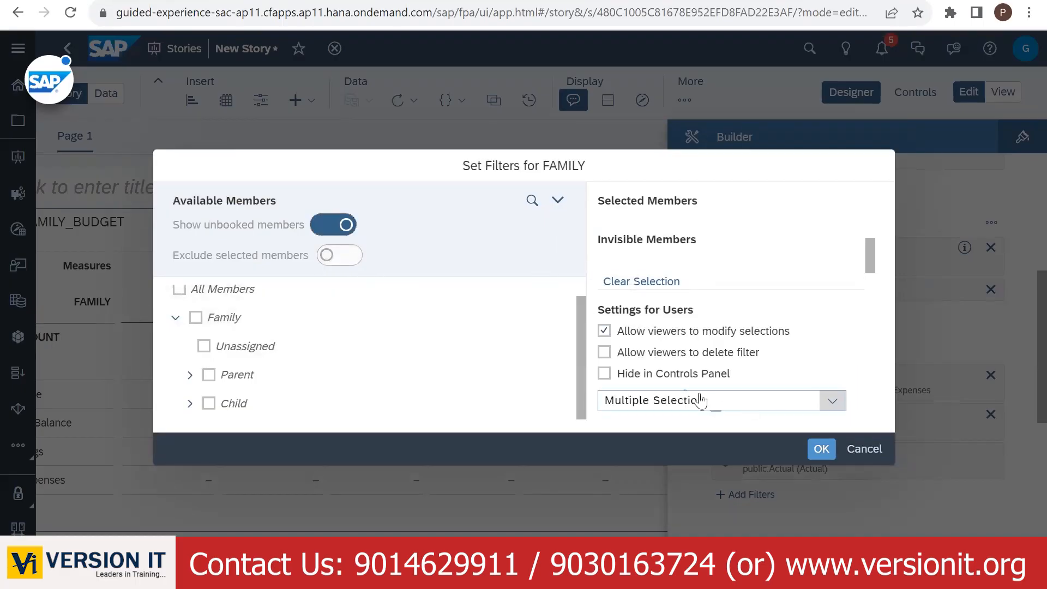
left_click(821, 450)
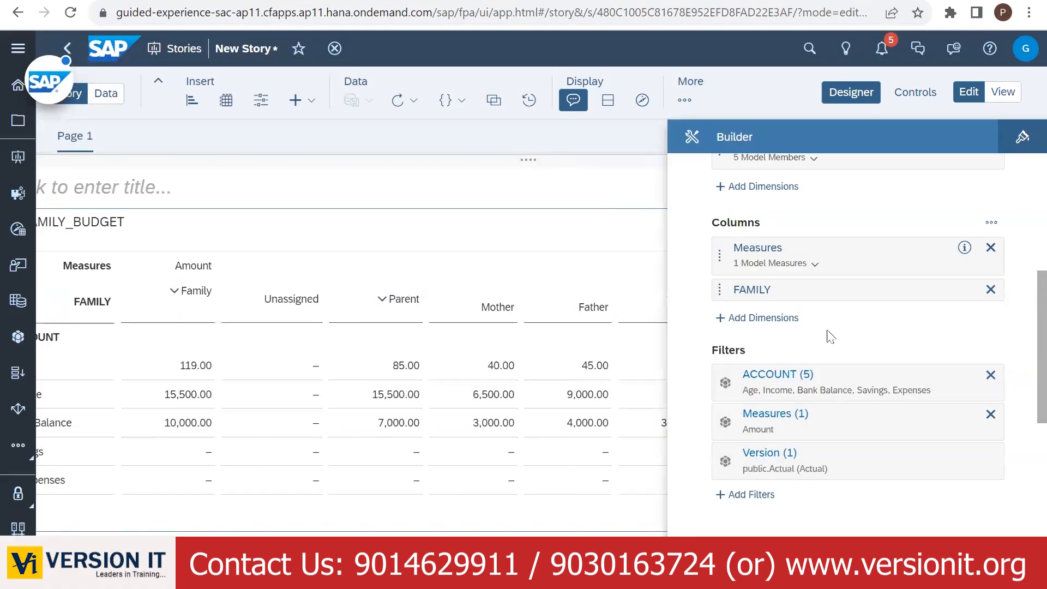
scroll(830, 431, "down", 5)
scroll(888, 354, "down", 4)
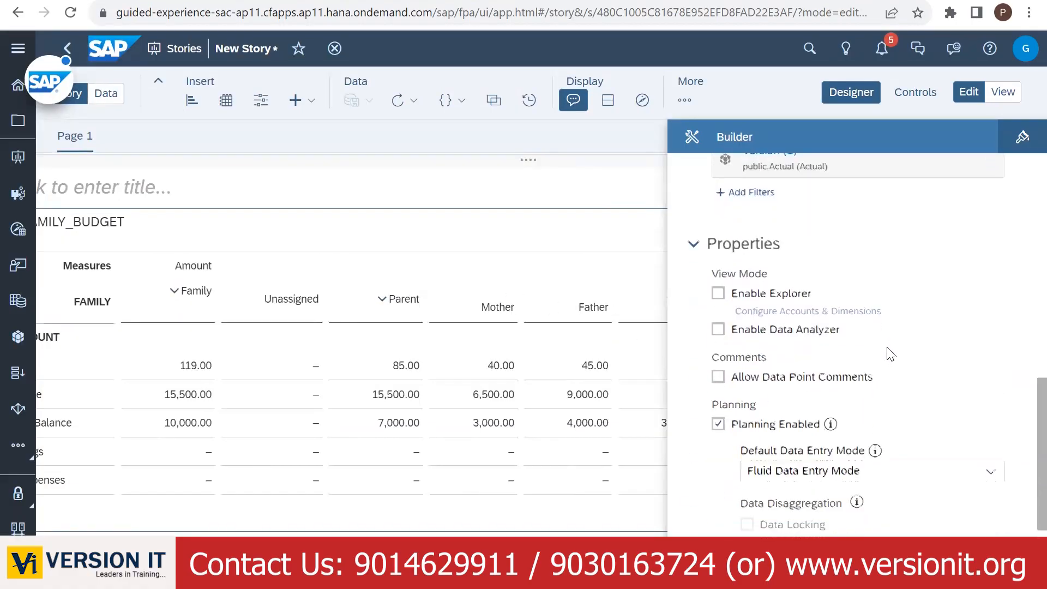
scroll(902, 351, "up", 8)
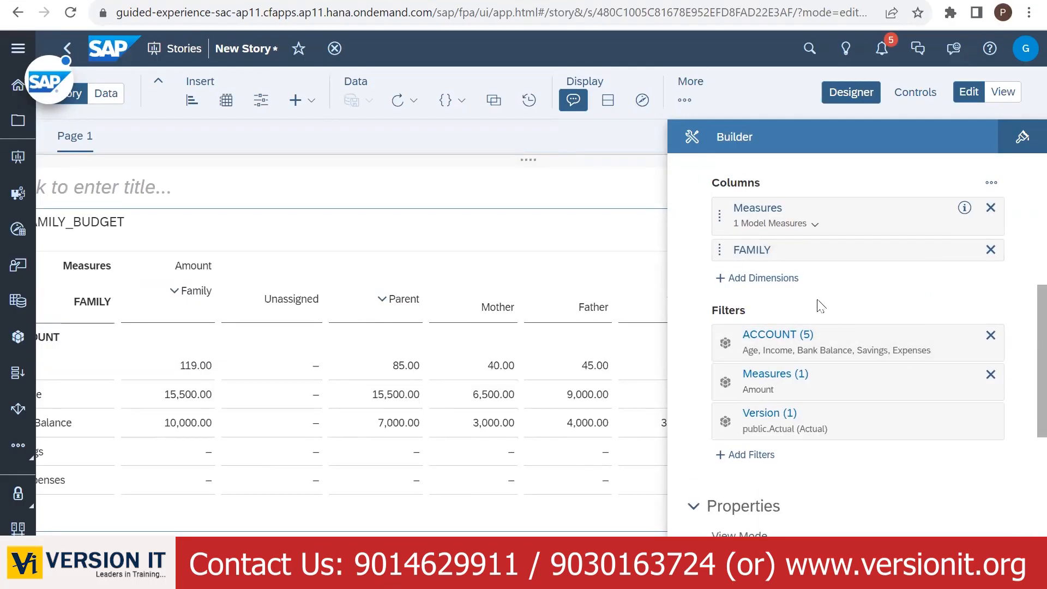
- Add a FAMILY filter with its hierarchy set to Flat presentation and confirm it
left_click(747, 454)
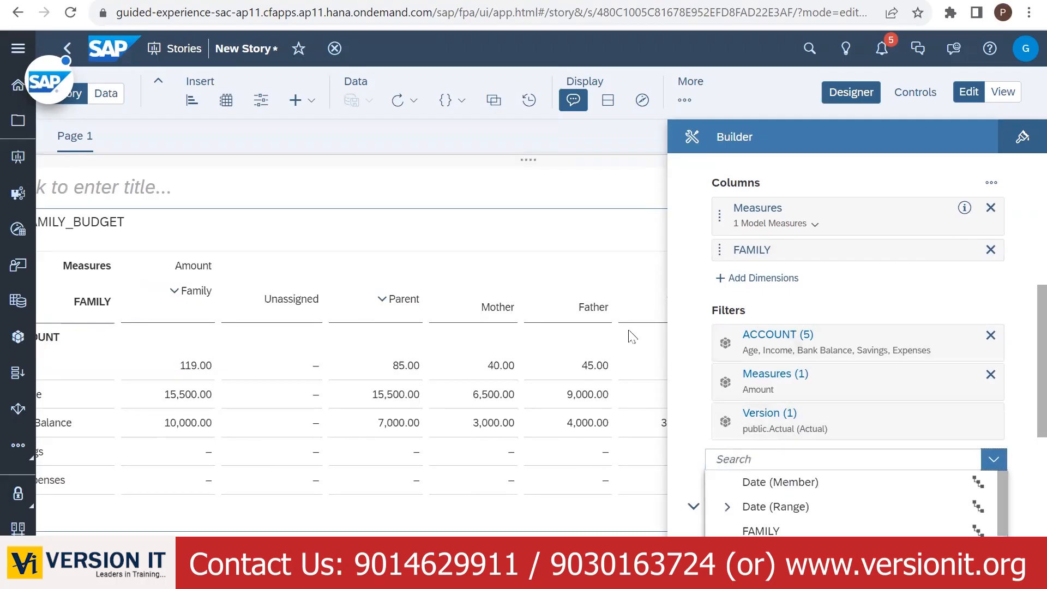
left_click(779, 531)
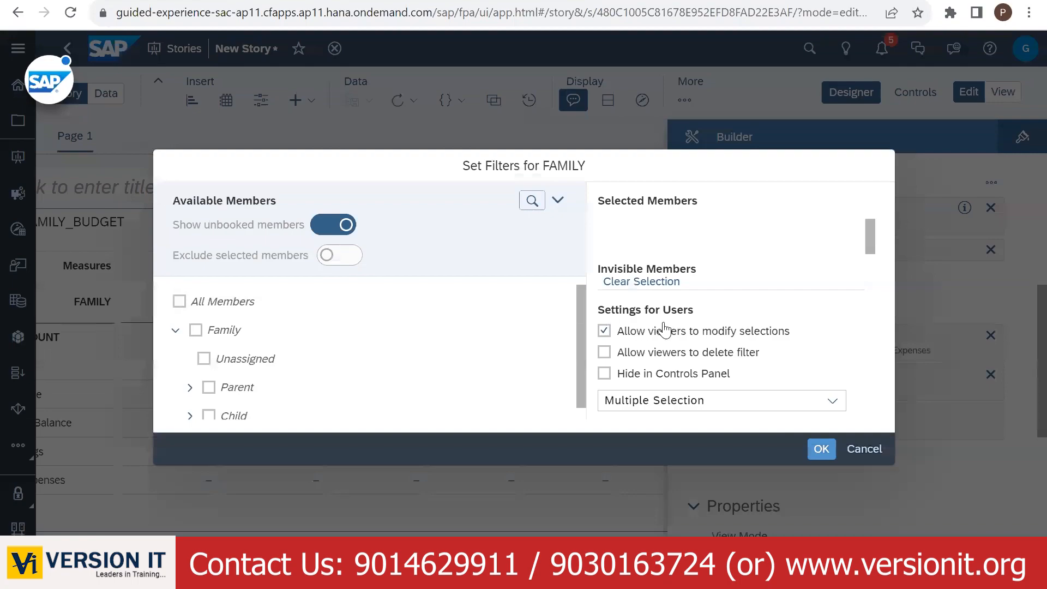
scroll(554, 327, "down", 1)
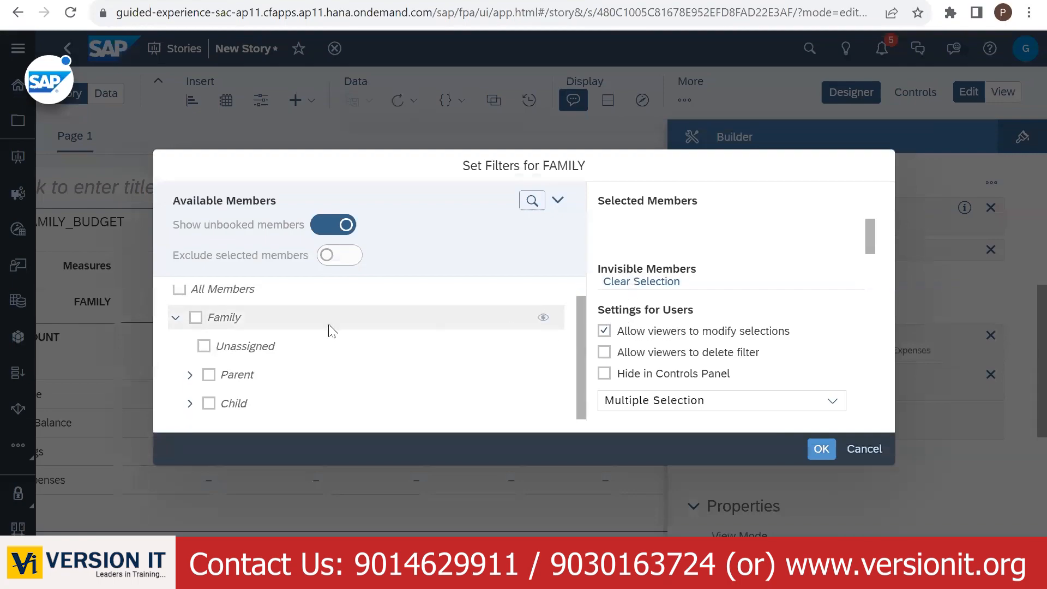
scroll(262, 316, "up", 1)
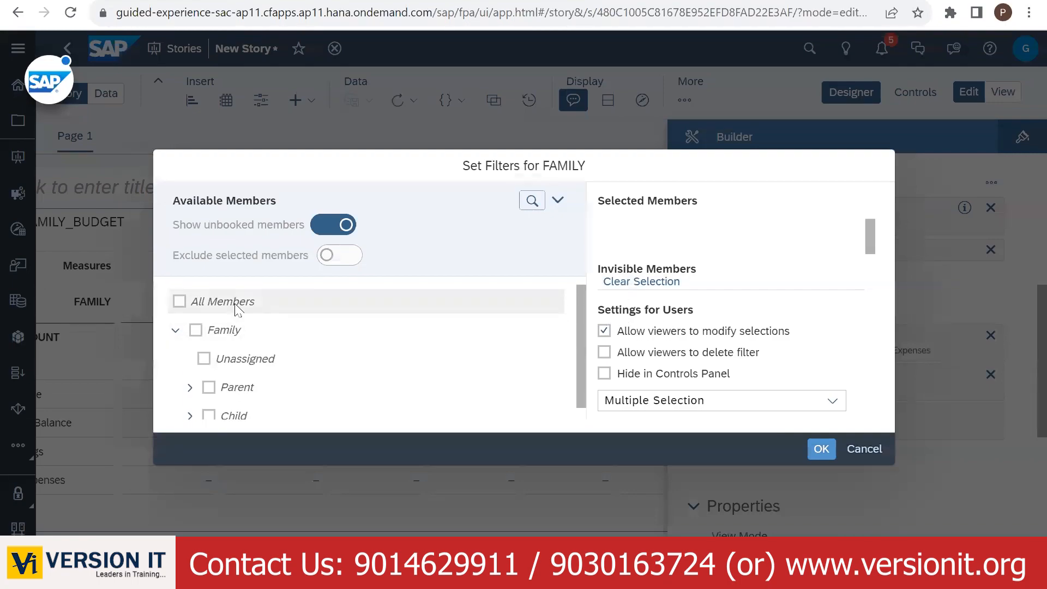
left_click(557, 201)
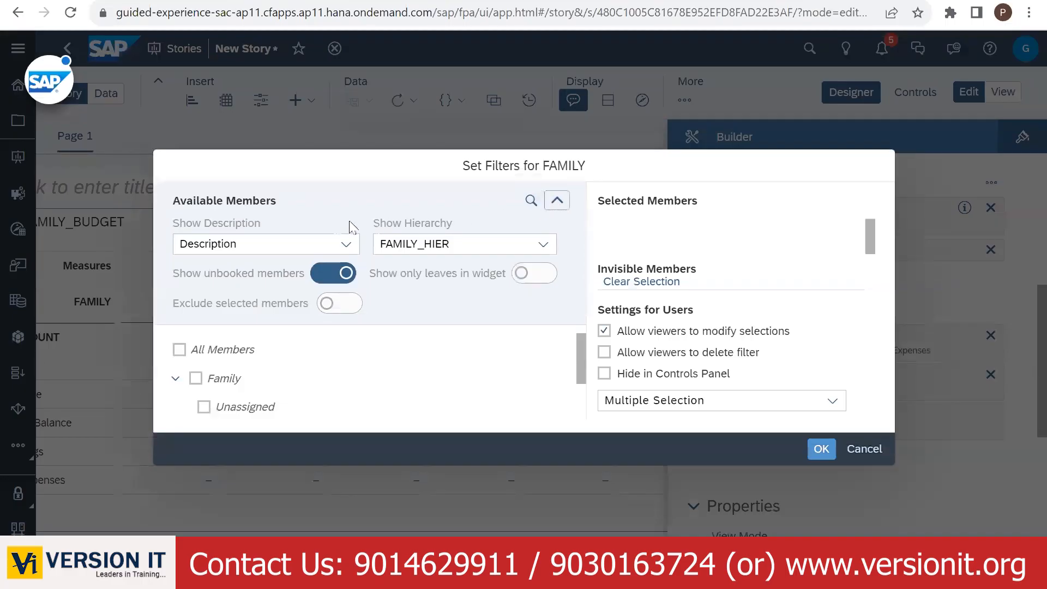
left_click(542, 246)
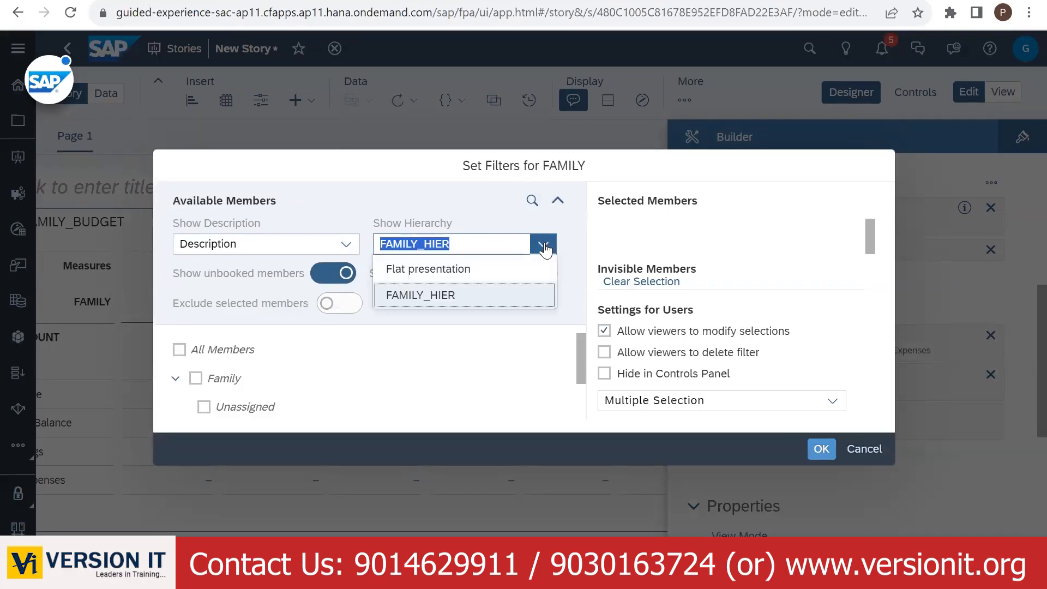
left_click(435, 270)
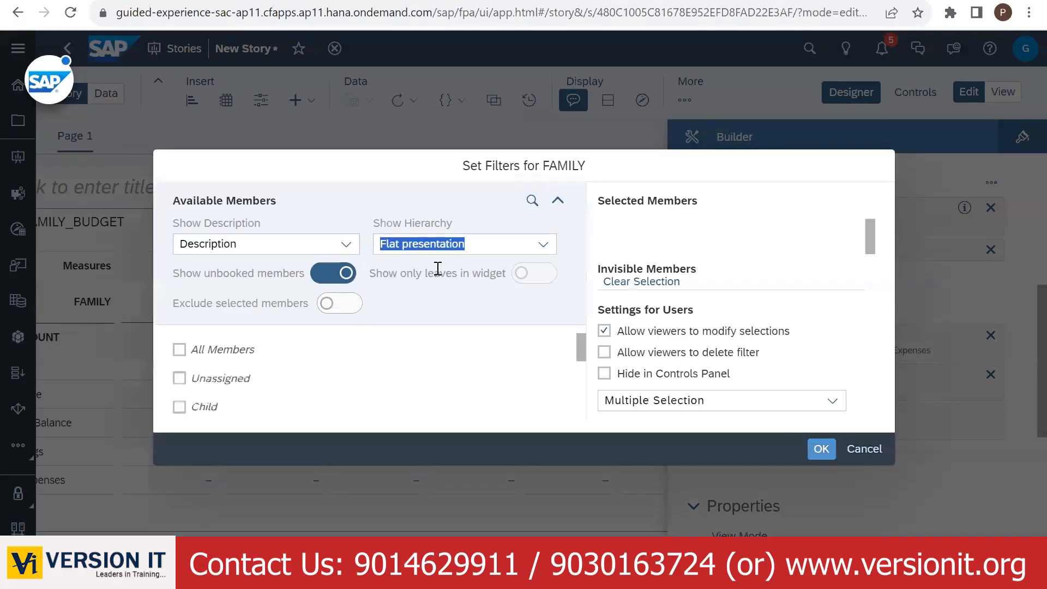
left_click(345, 245)
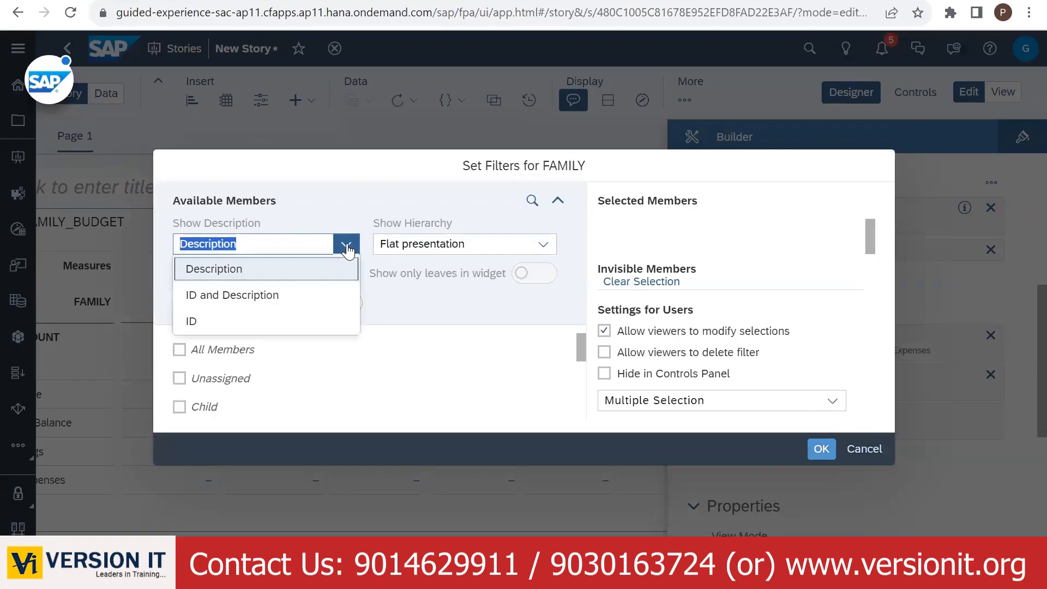
left_click(820, 448)
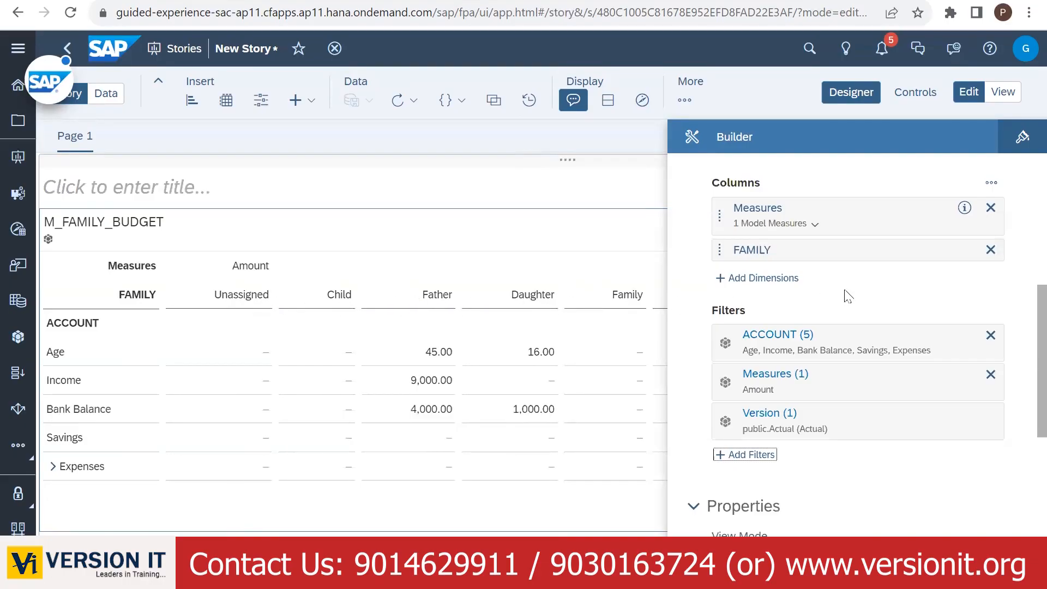
scroll(883, 308, "up", 3)
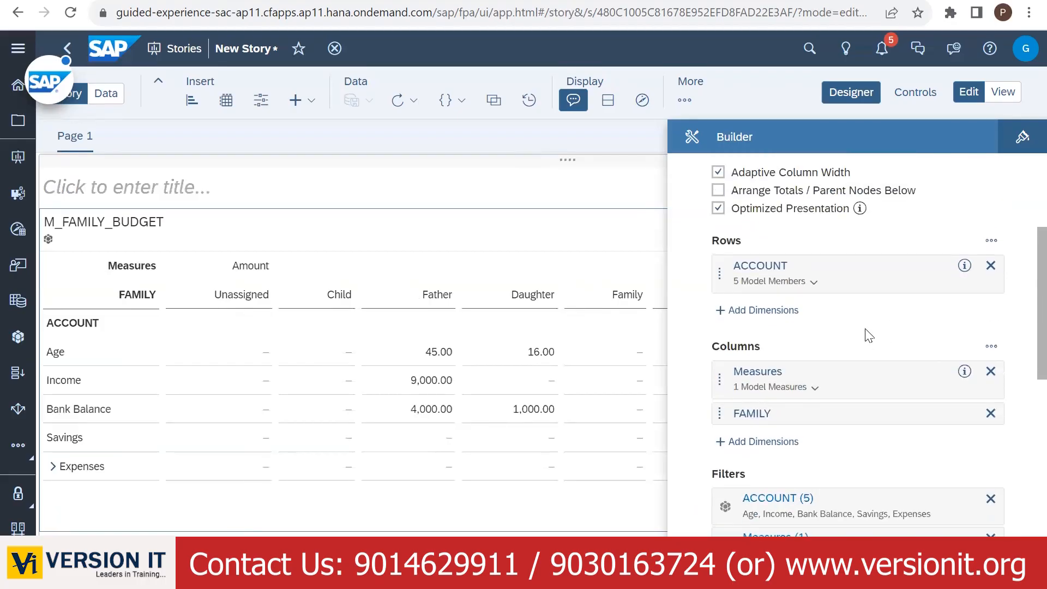
scroll(867, 339, "up", 3)
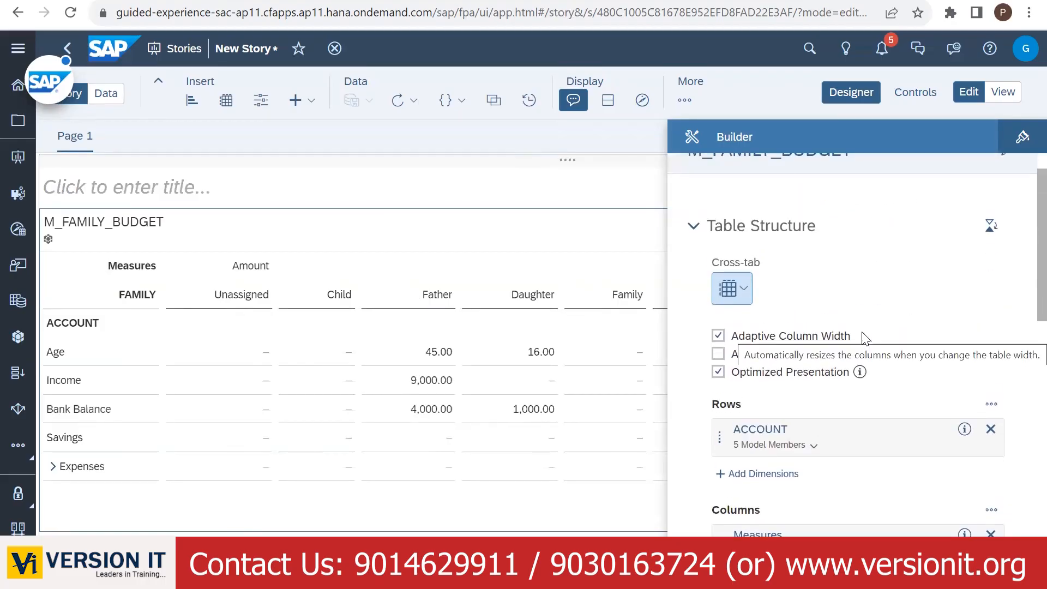
scroll(871, 297, "up", 1)
scroll(871, 297, "down", 5)
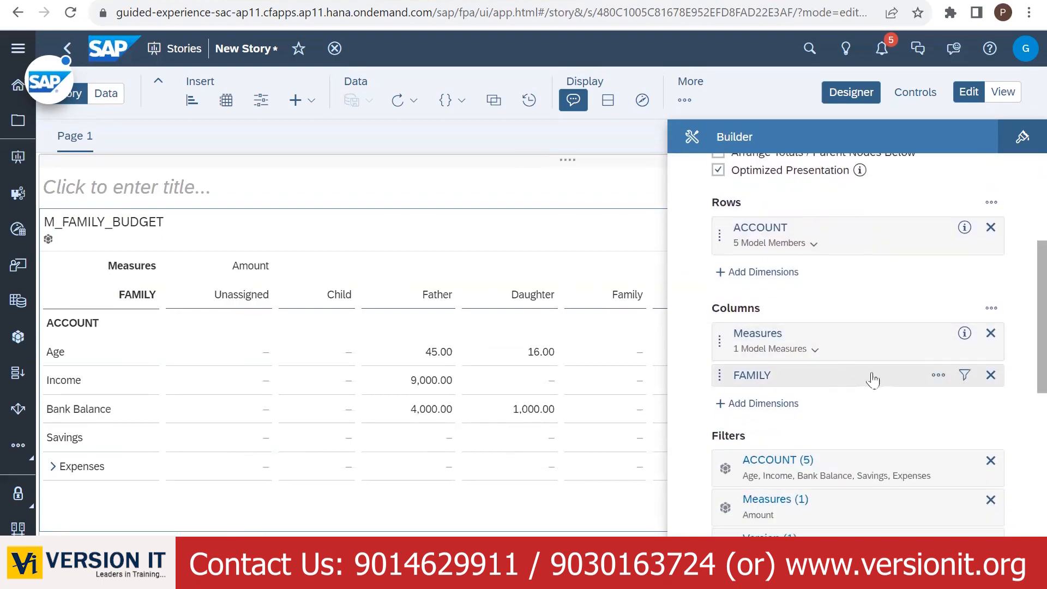
left_click(940, 375)
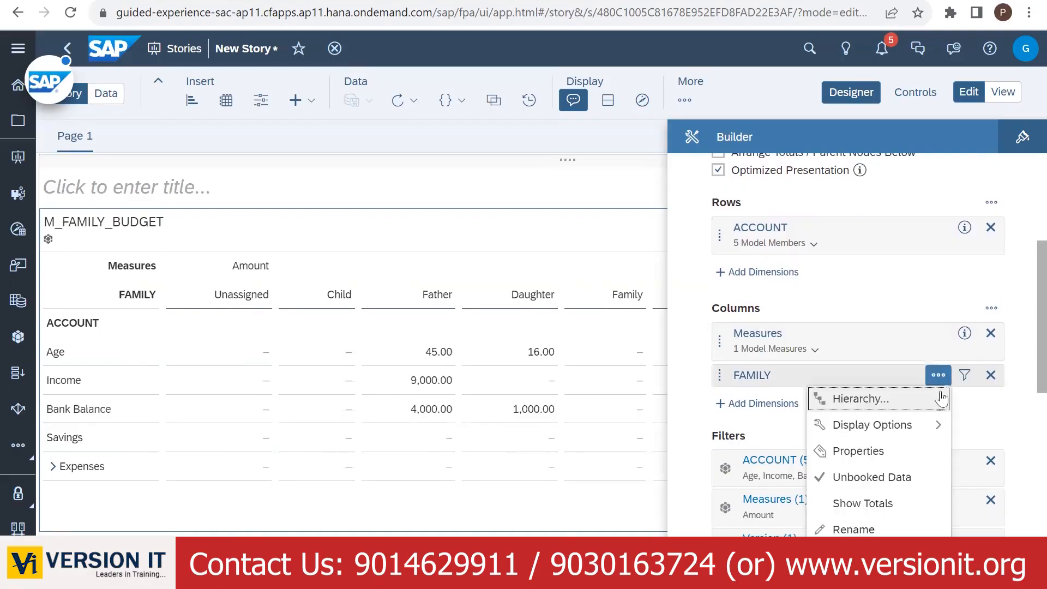
mouse_move(937, 419)
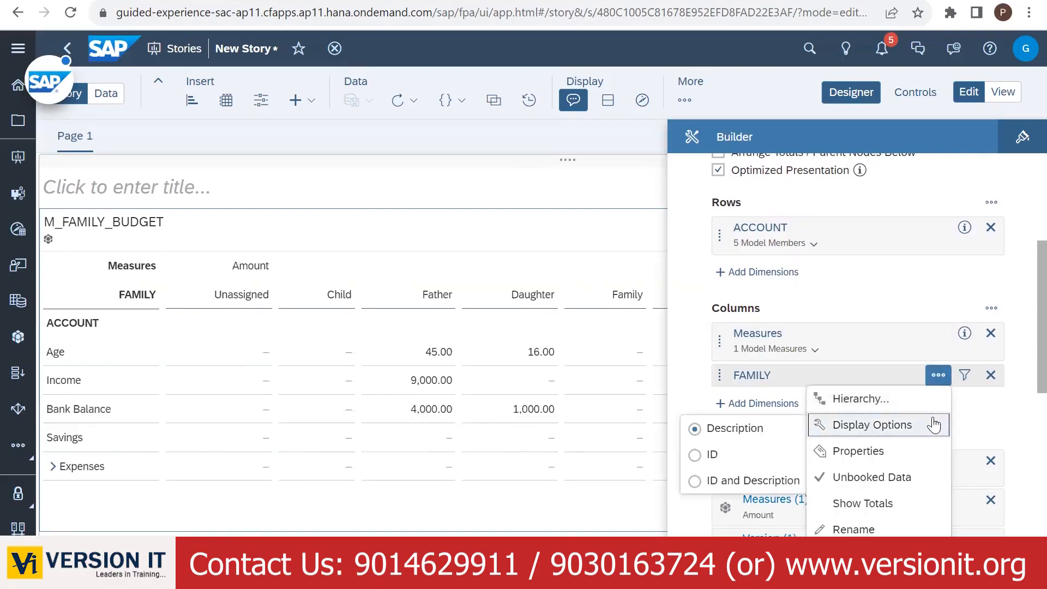
left_click(777, 376)
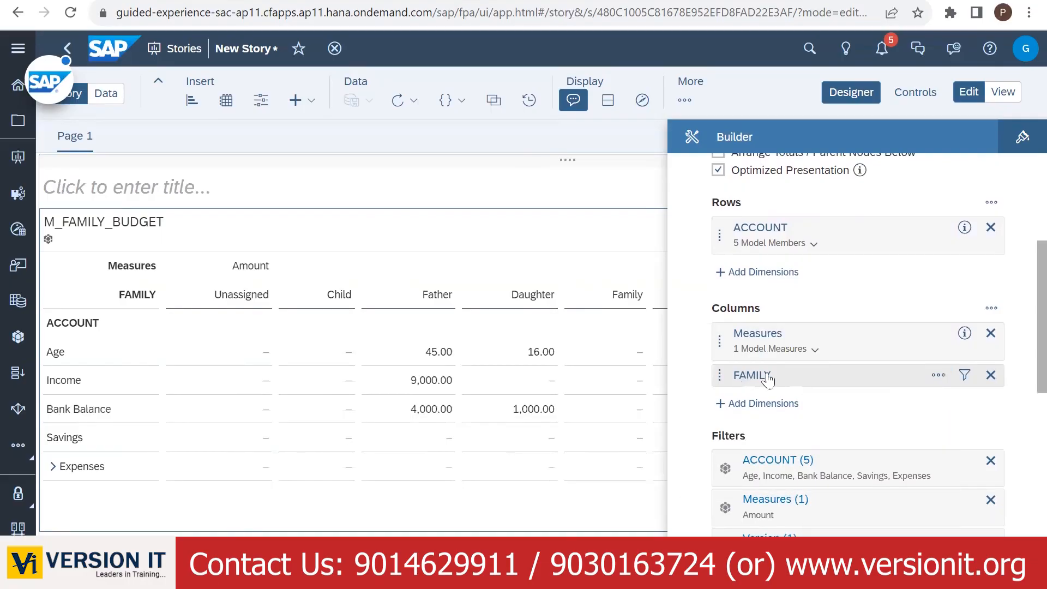
scroll(872, 409, "down", 5)
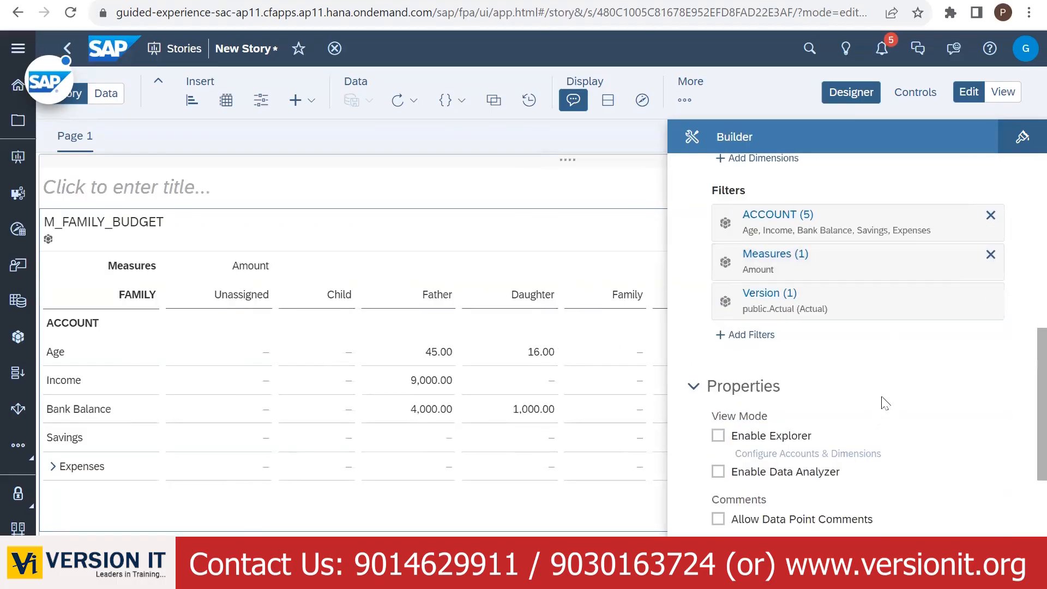
scroll(881, 401, "down", 5)
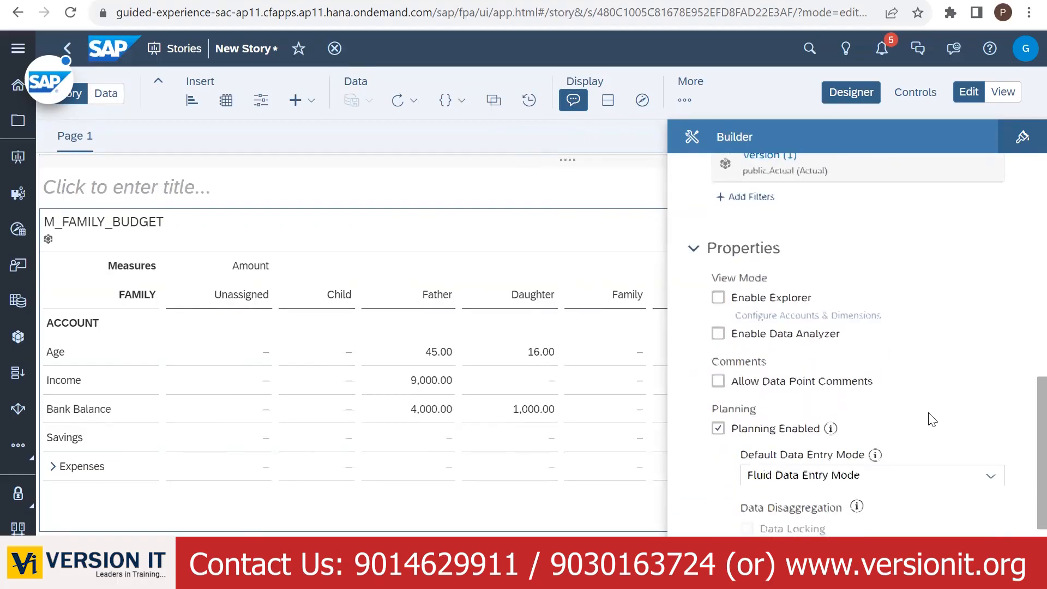
scroll(933, 403, "up", 4)
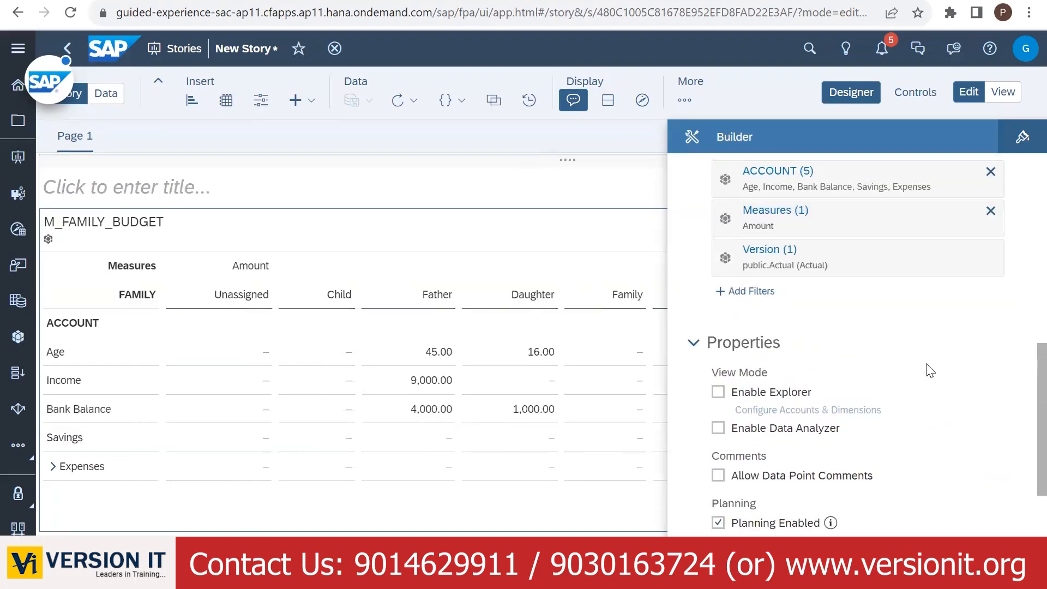
scroll(888, 375, "up", 2)
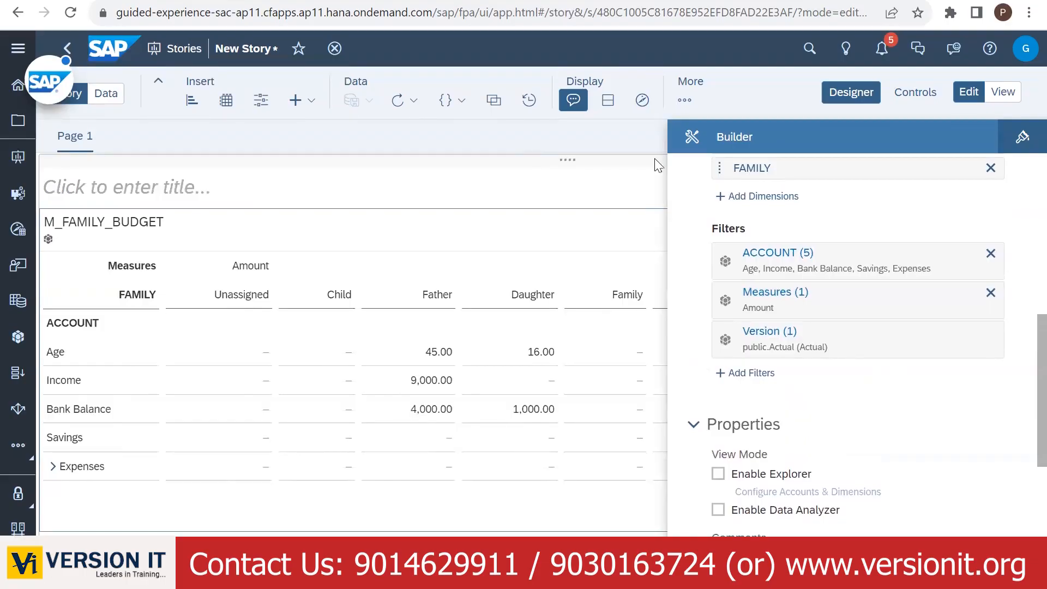
scroll(763, 164, "up", 6)
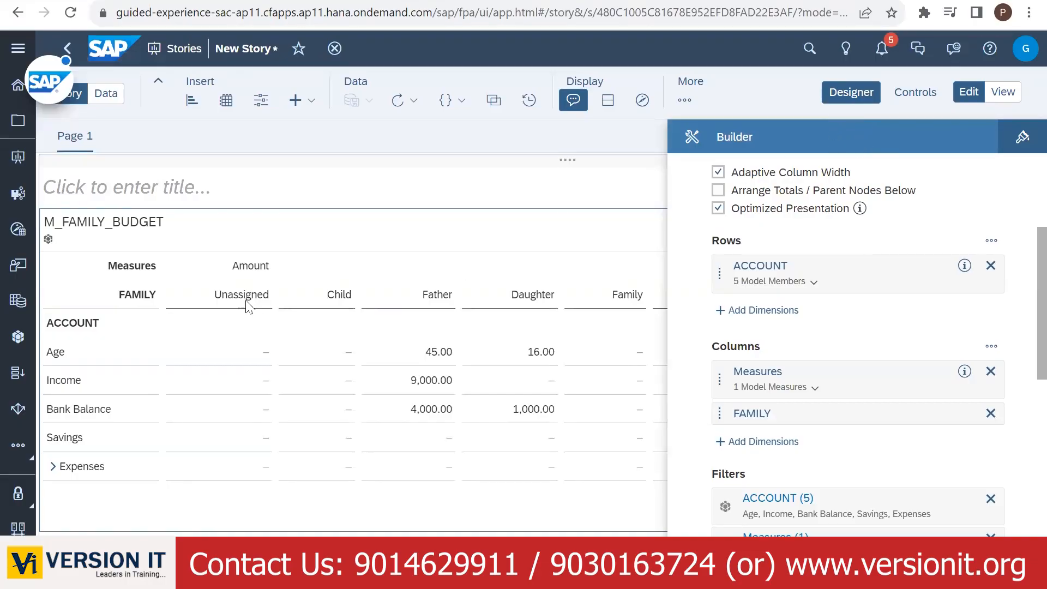
- Apply a custom FAMILY order: Unassigned, Family, Parent, Father, Mother, Child, Daughter, Son
left_click(231, 300)
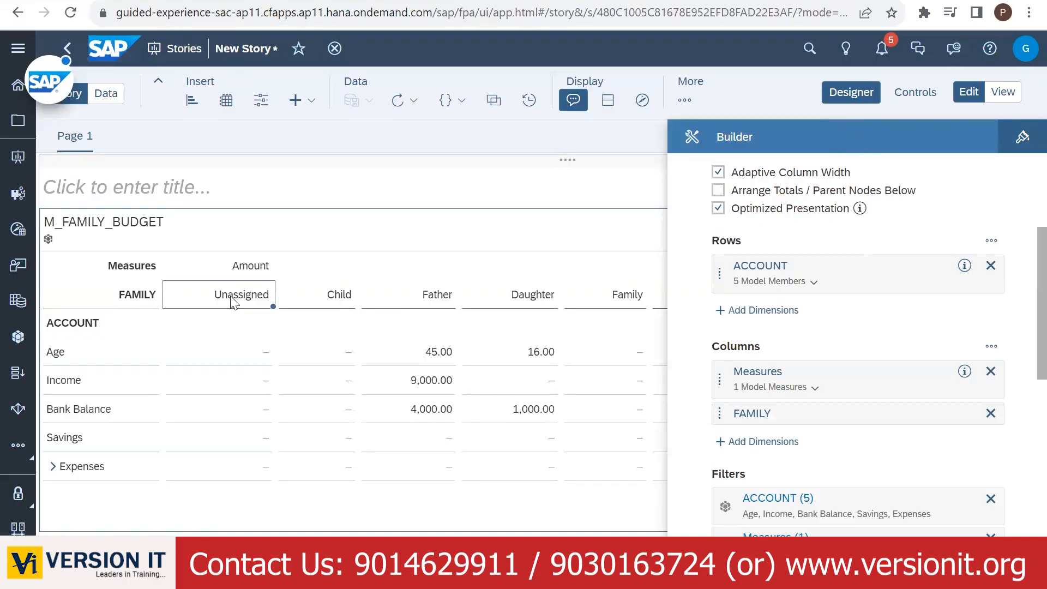
left_click(129, 295)
right_click(129, 295)
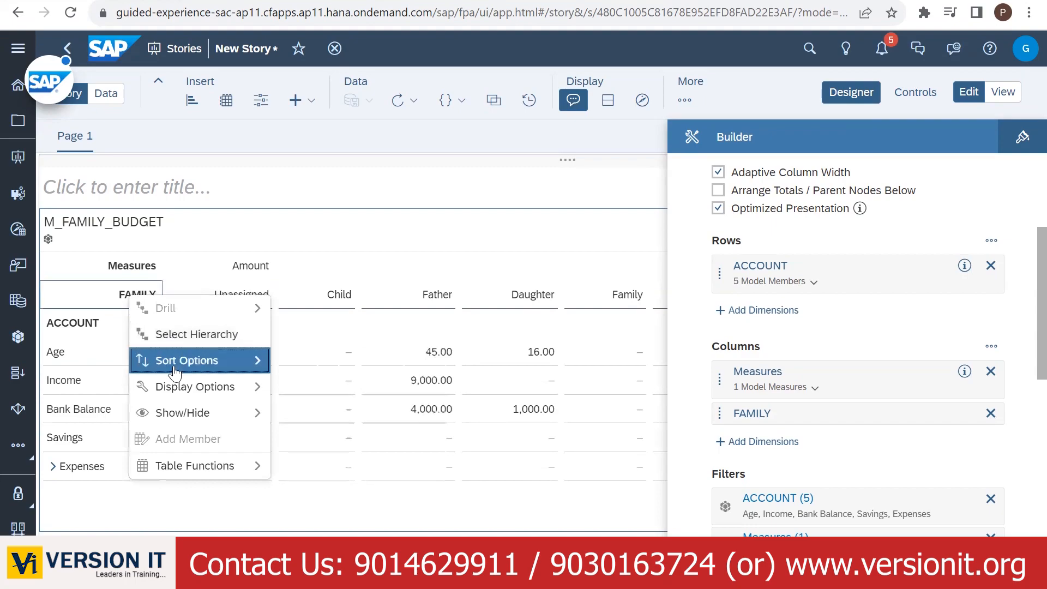
mouse_move(180, 367)
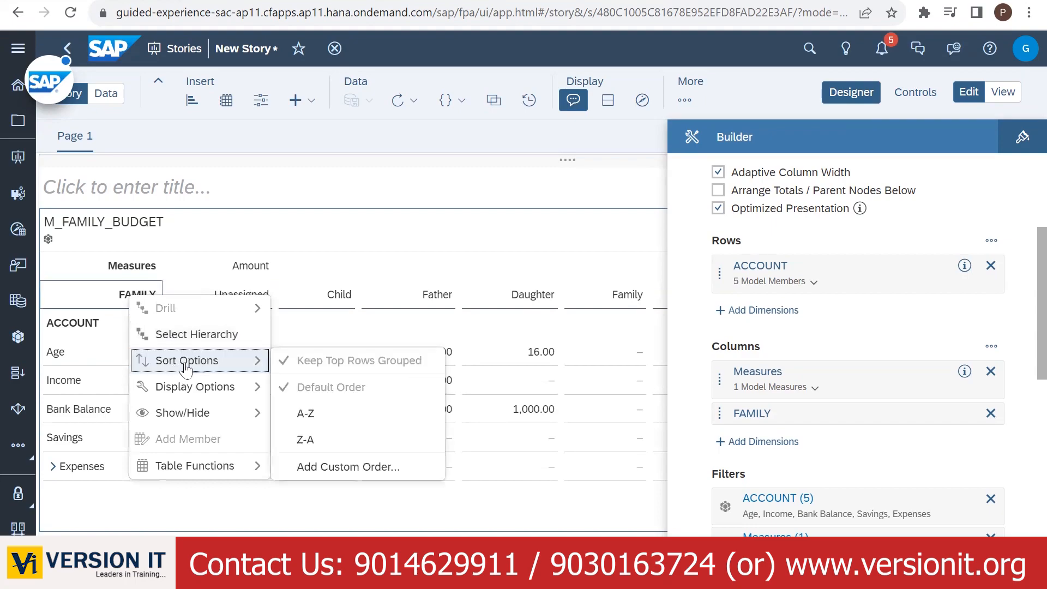
left_click(334, 468)
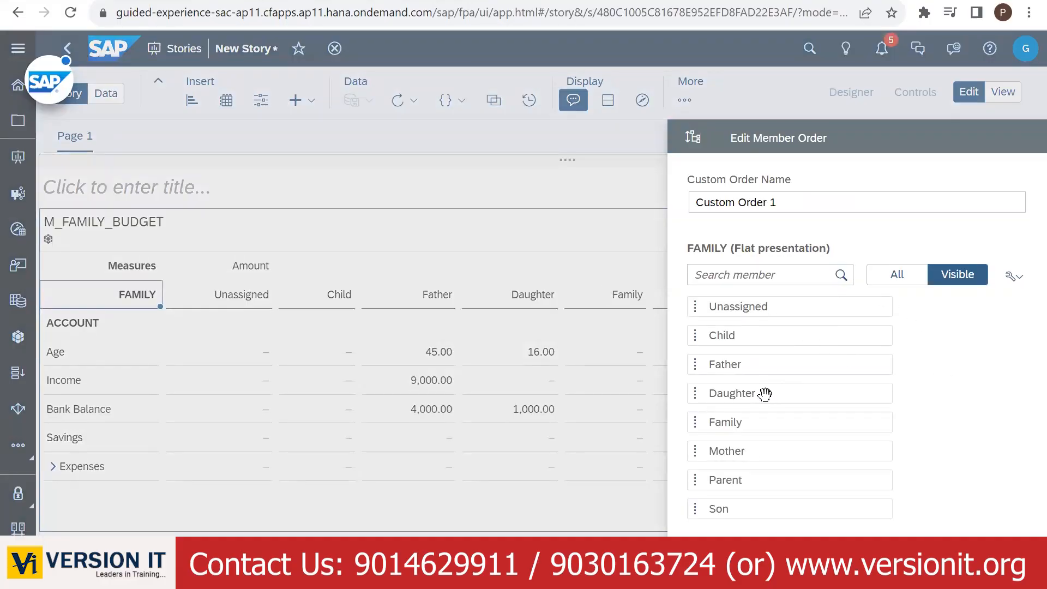
left_click_drag(743, 423, 755, 330)
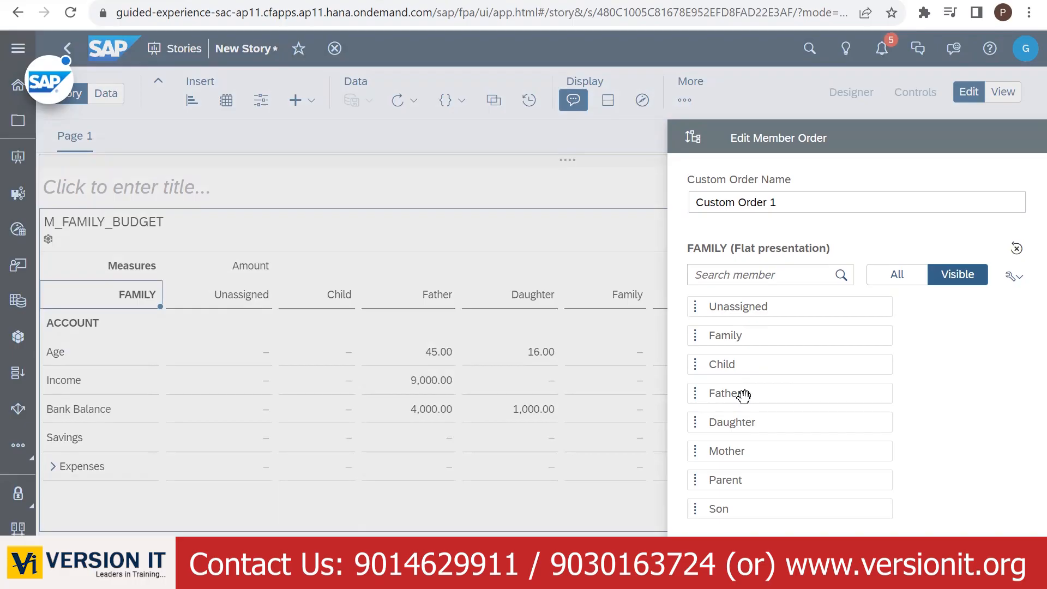
left_click_drag(744, 396, 750, 362)
left_click_drag(755, 450, 754, 381)
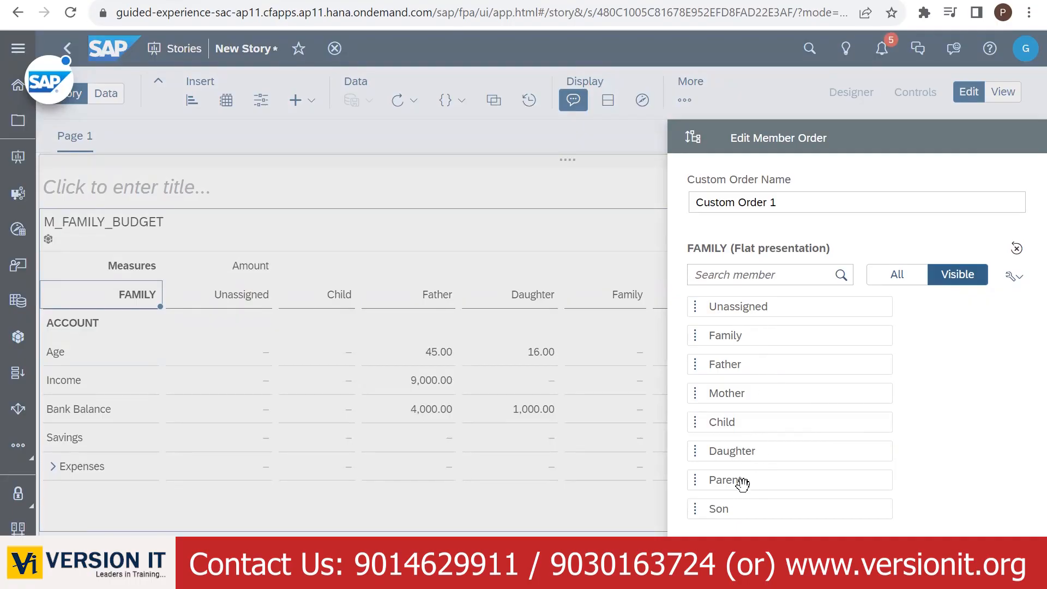
left_click_drag(743, 483, 790, 355)
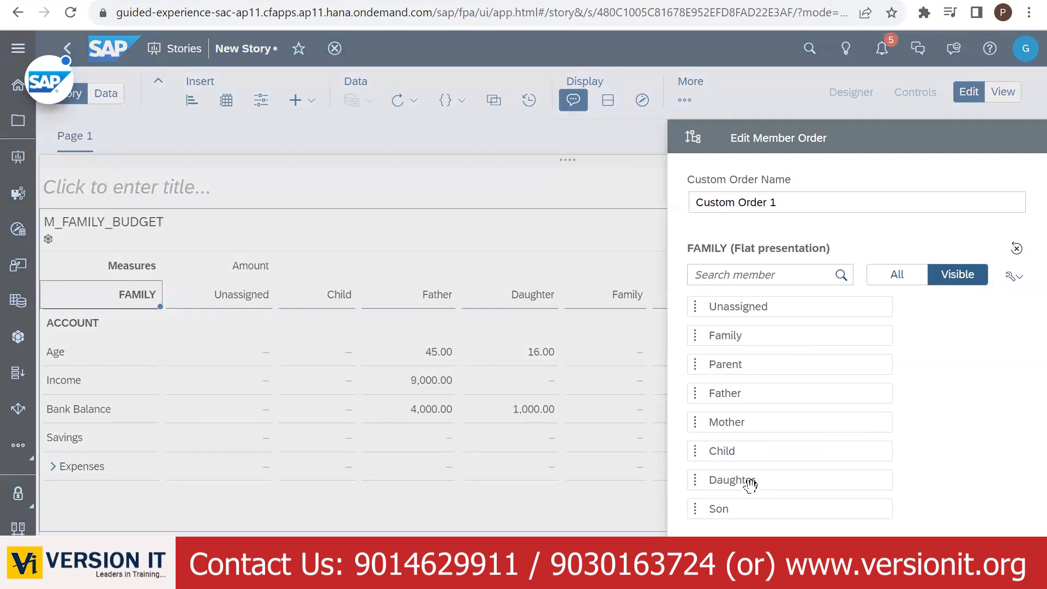
left_click(785, 549)
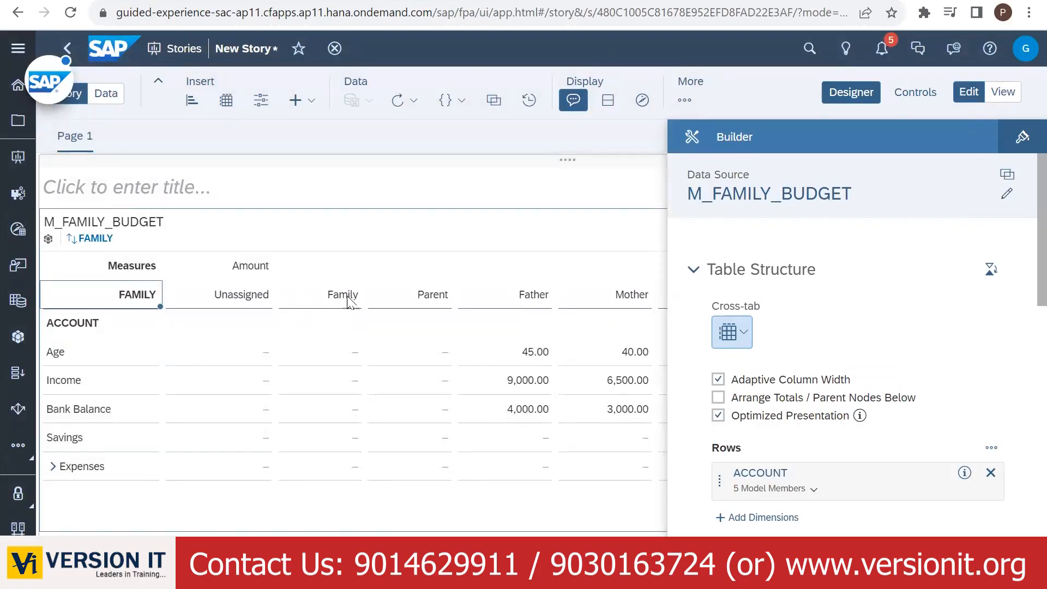
- Review the FAMILY filter settings and close them without changes
scroll(352, 343, "right", 6)
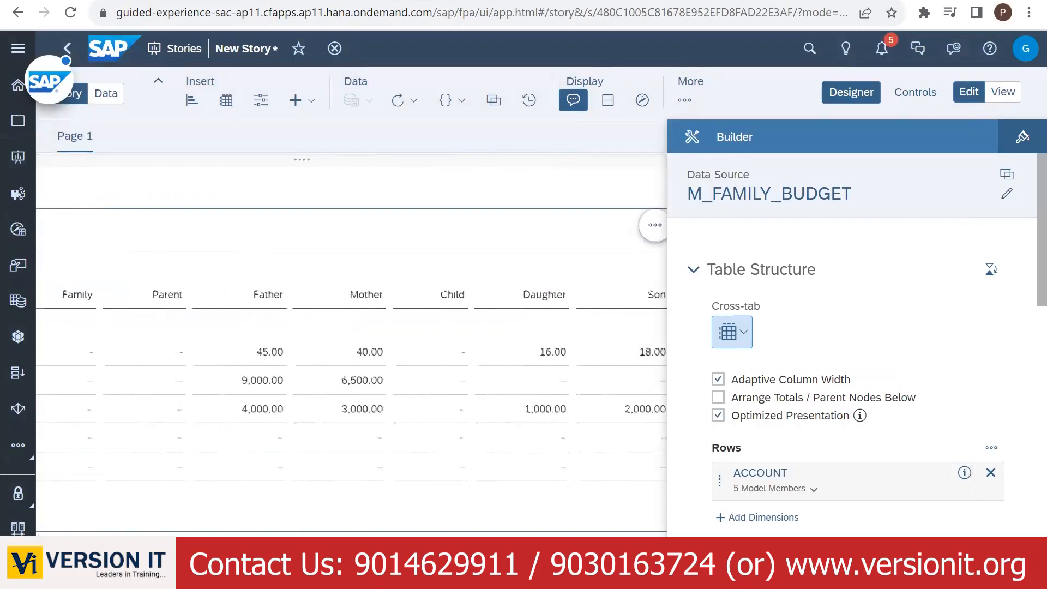
scroll(352, 344, "left", 3)
scroll(352, 343, "left", 3)
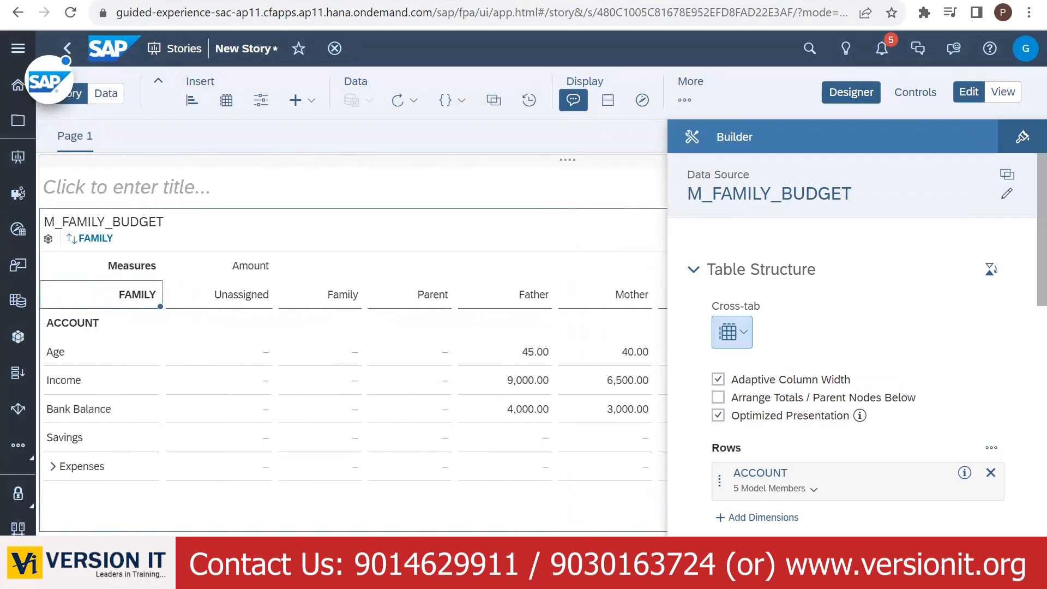
scroll(894, 465, "down", 3)
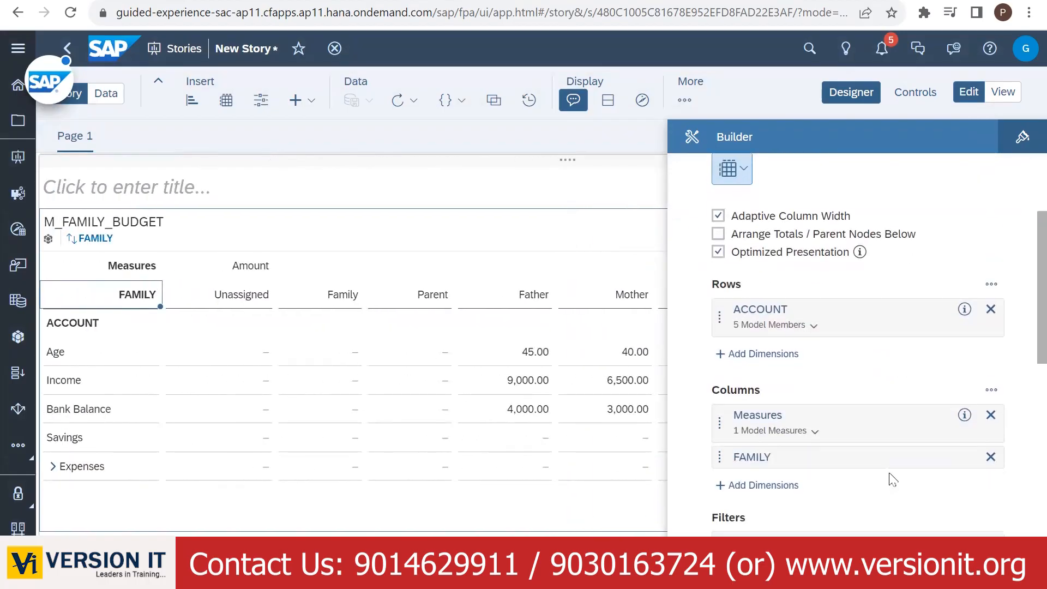
left_click(964, 457)
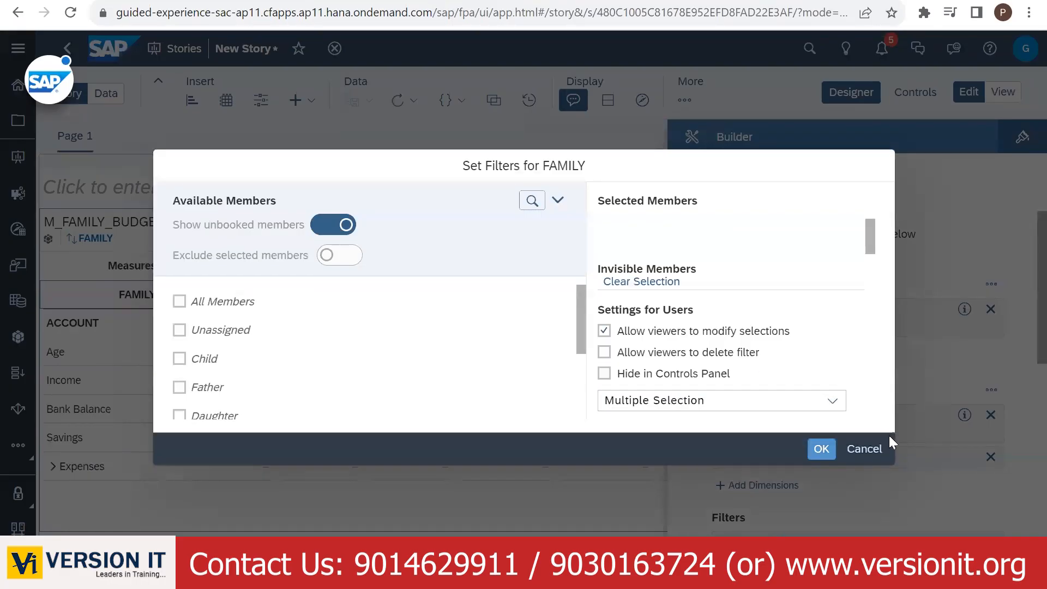
left_click(864, 448)
- Set FAMILY's hierarchy to FAMILY_HIER with 'Show only leaves in widget' enabled
left_click(937, 457)
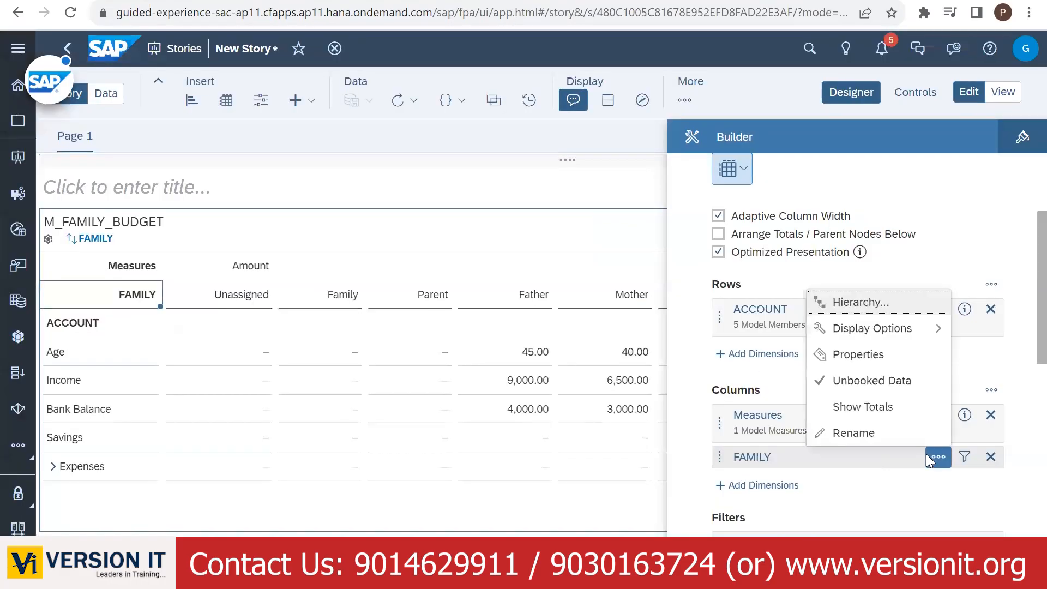
left_click(867, 303)
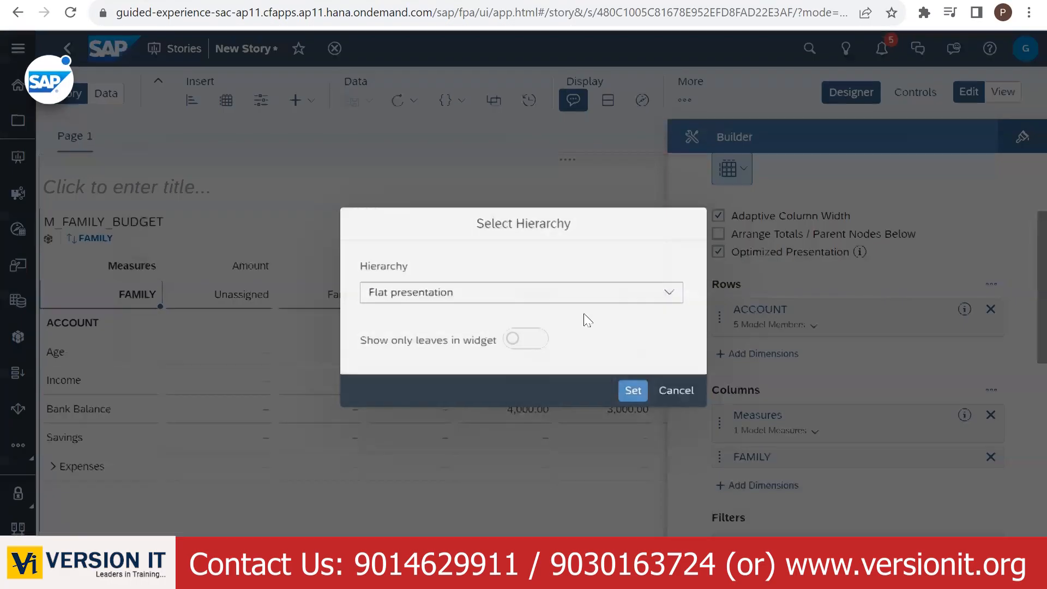
left_click(535, 294)
left_click(434, 346)
left_click(532, 338)
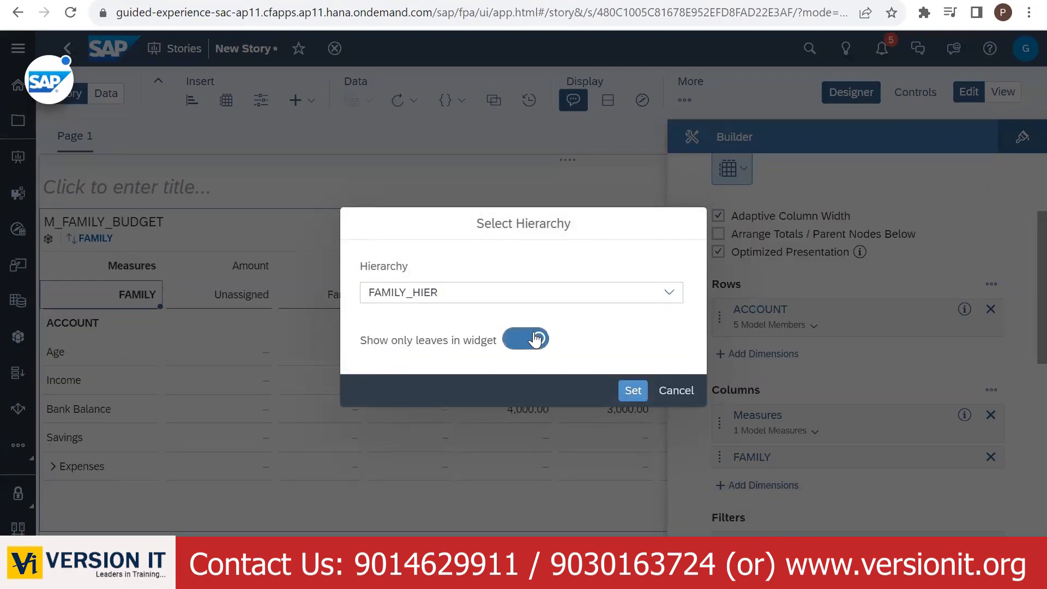
left_click(630, 390)
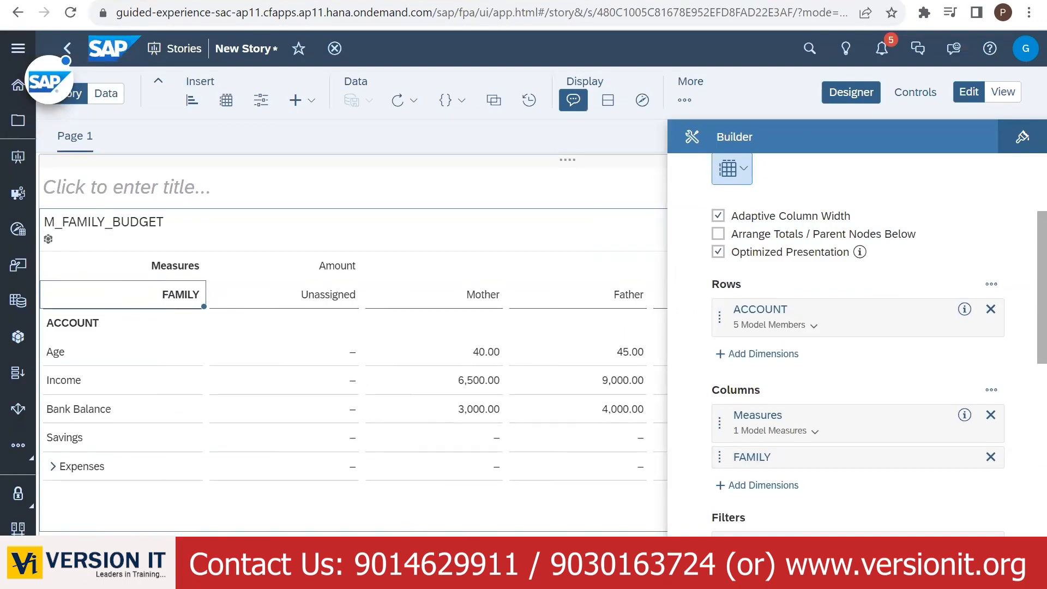
- Start a custom FAMILY order moving Father before Mother, then leave the editor unapplied
scroll(352, 371, "right", 7)
scroll(352, 370, "left", 4)
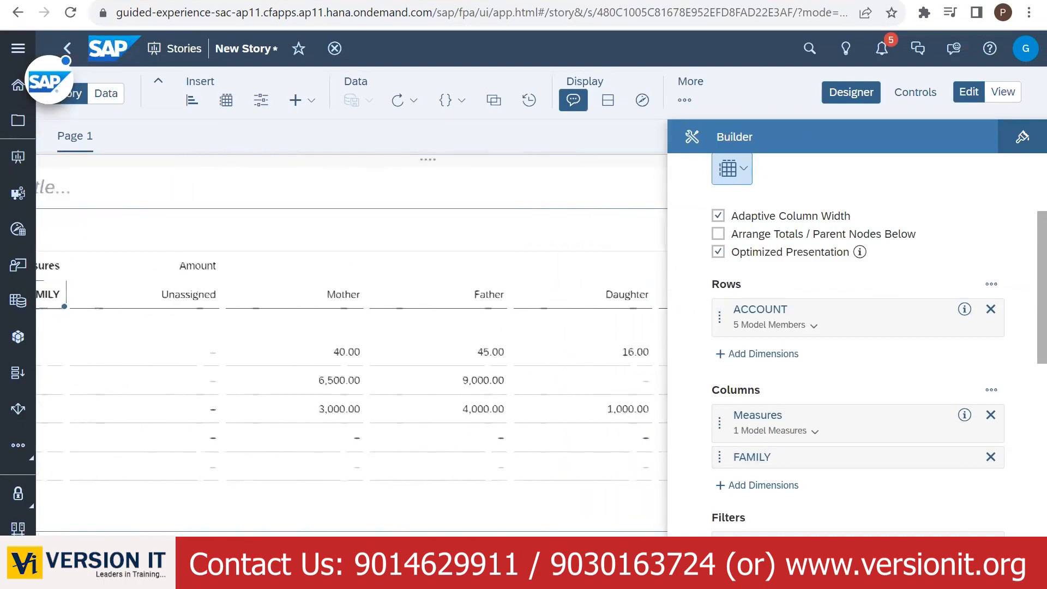
scroll(351, 371, "left", 3)
scroll(352, 370, "right", 8)
scroll(351, 371, "left", 5)
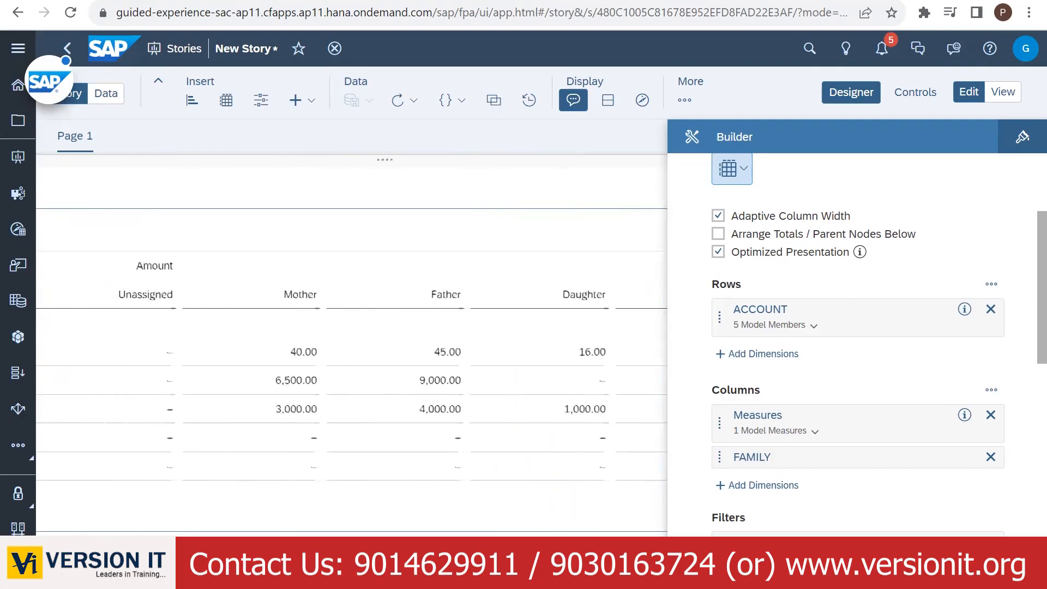
scroll(352, 371, "left", 1)
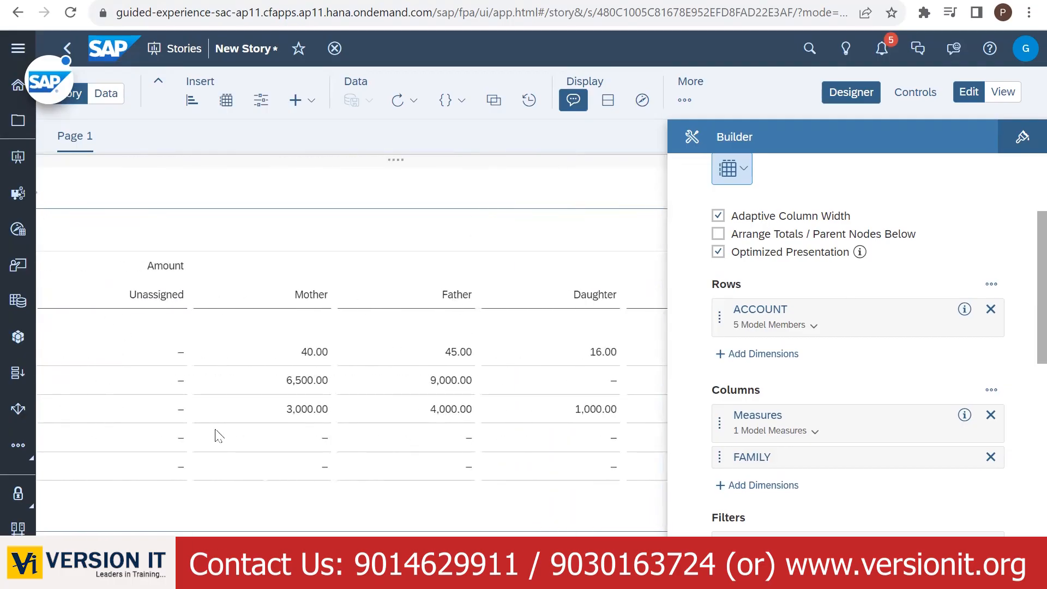
scroll(204, 336, "left", 4)
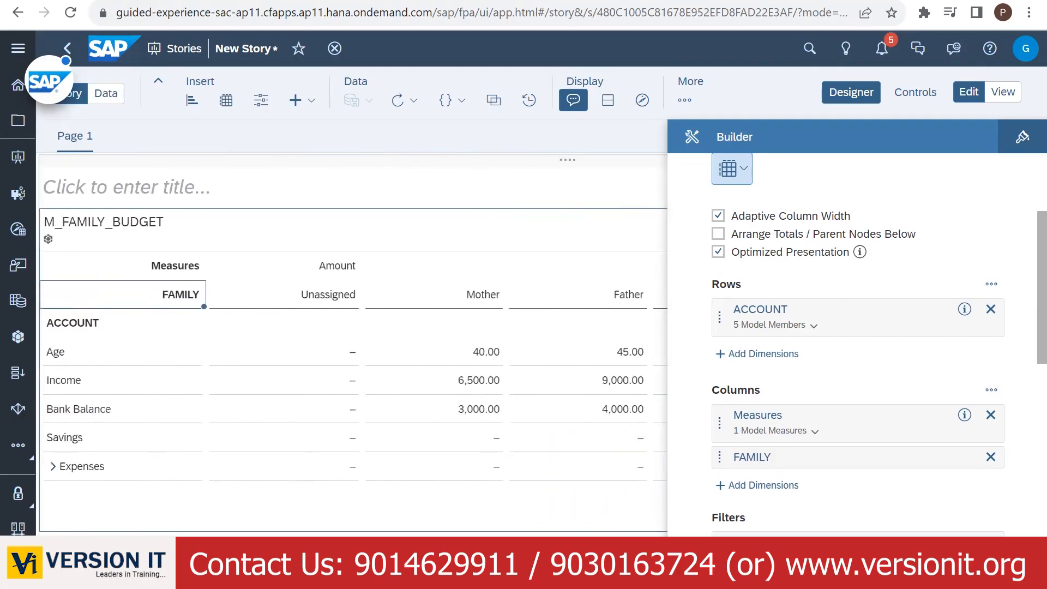
right_click(167, 287)
mouse_move(234, 360)
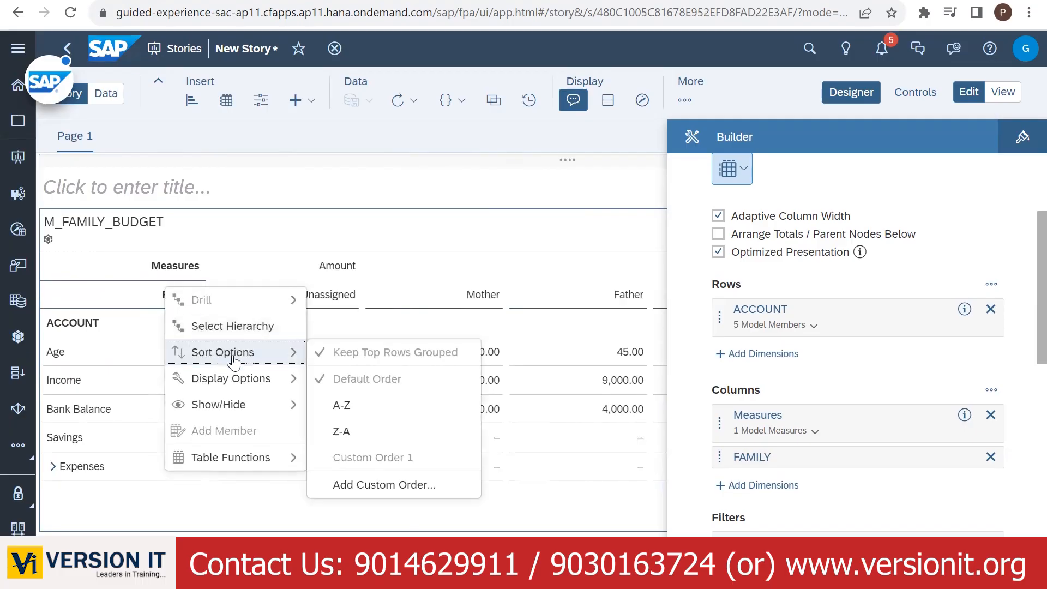
left_click(351, 488)
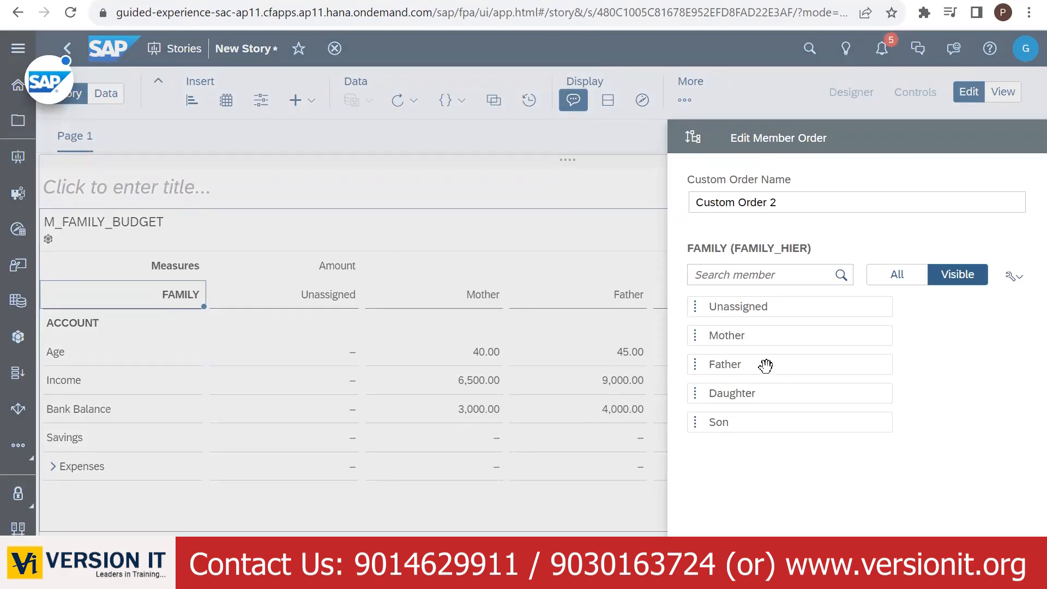
left_click_drag(765, 365, 769, 334)
left_click(601, 235)
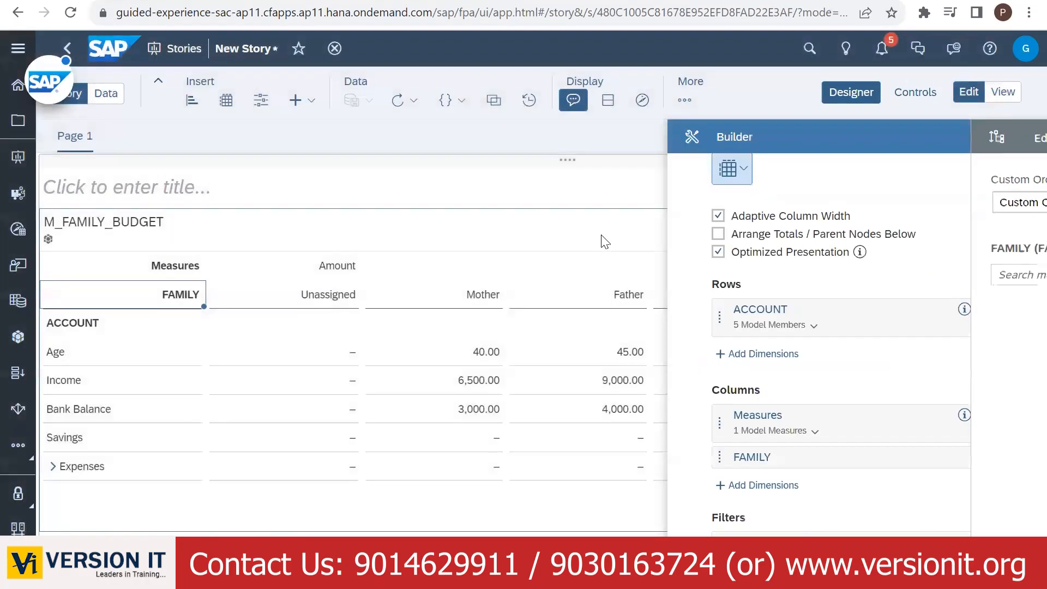
- Order the FAMILY columns Father, Mother, Daughter, Son and hide the Designer for full width
right_click(179, 300)
mouse_move(245, 366)
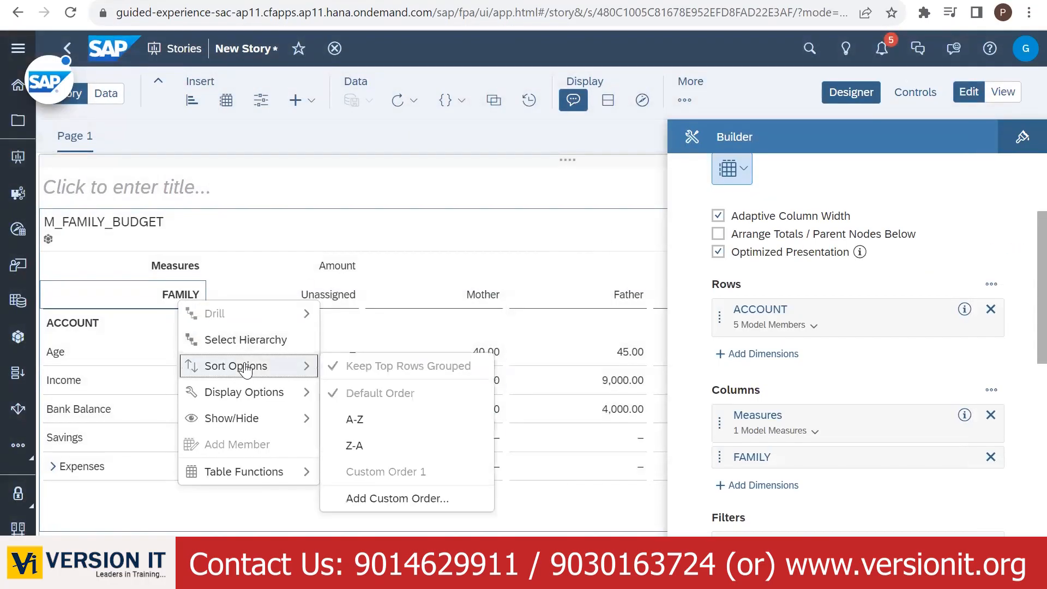
left_click(362, 505)
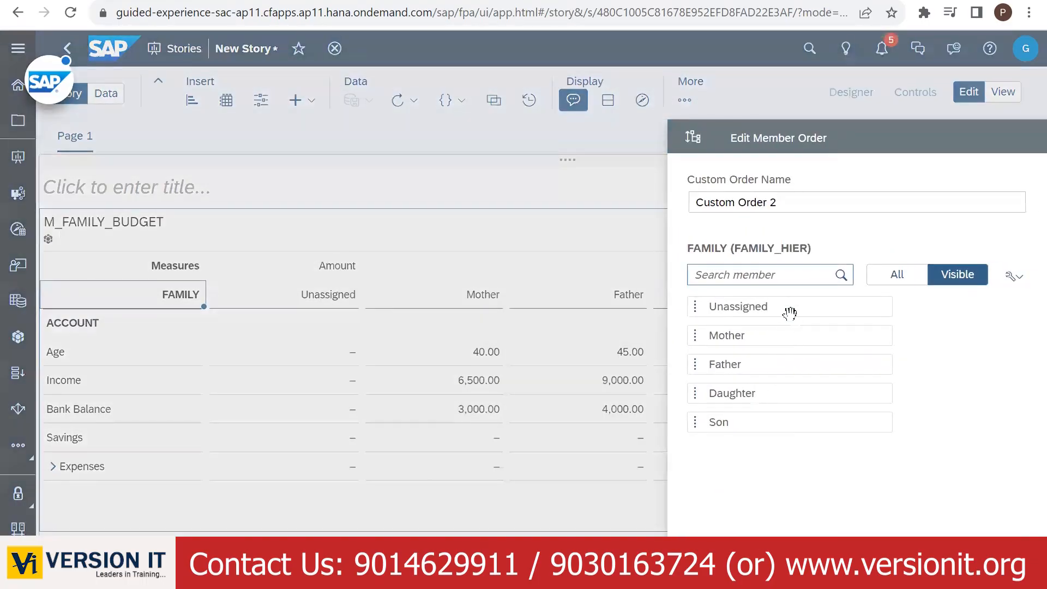
left_click_drag(726, 364, 760, 330)
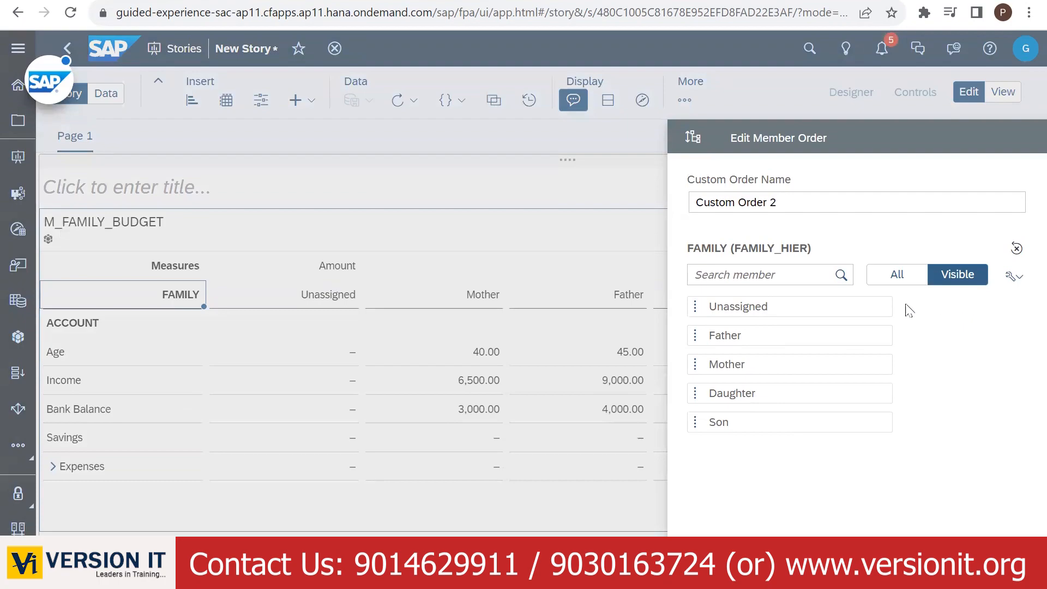
left_click(946, 548)
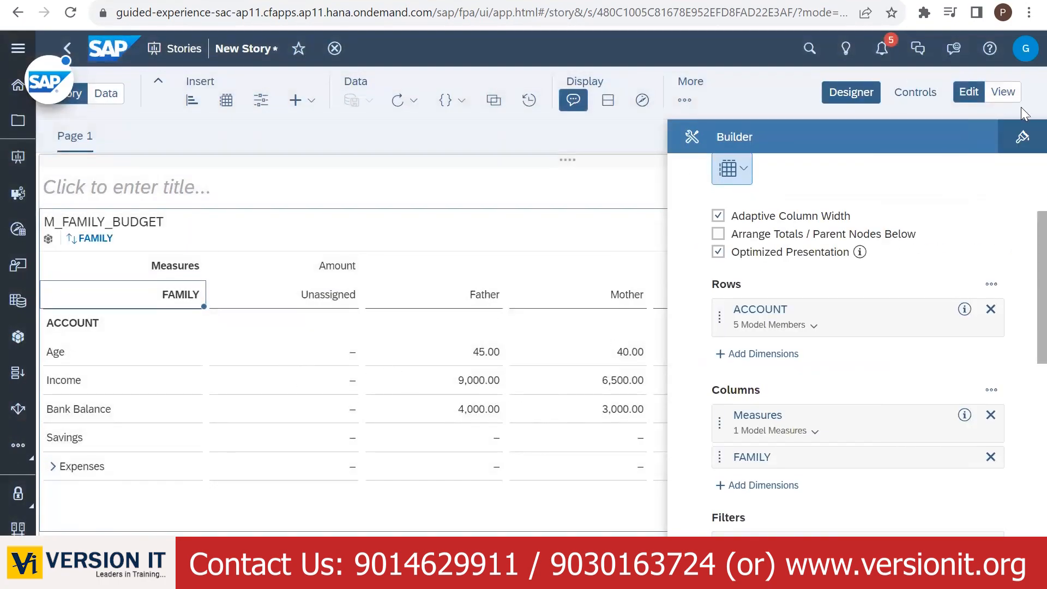
left_click(851, 92)
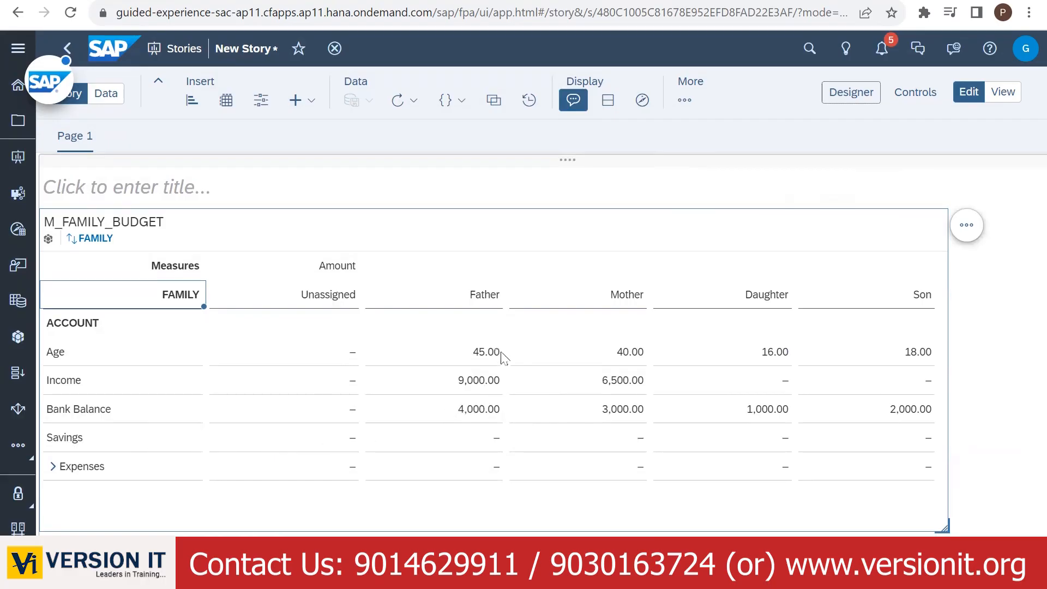
left_click(191, 1)
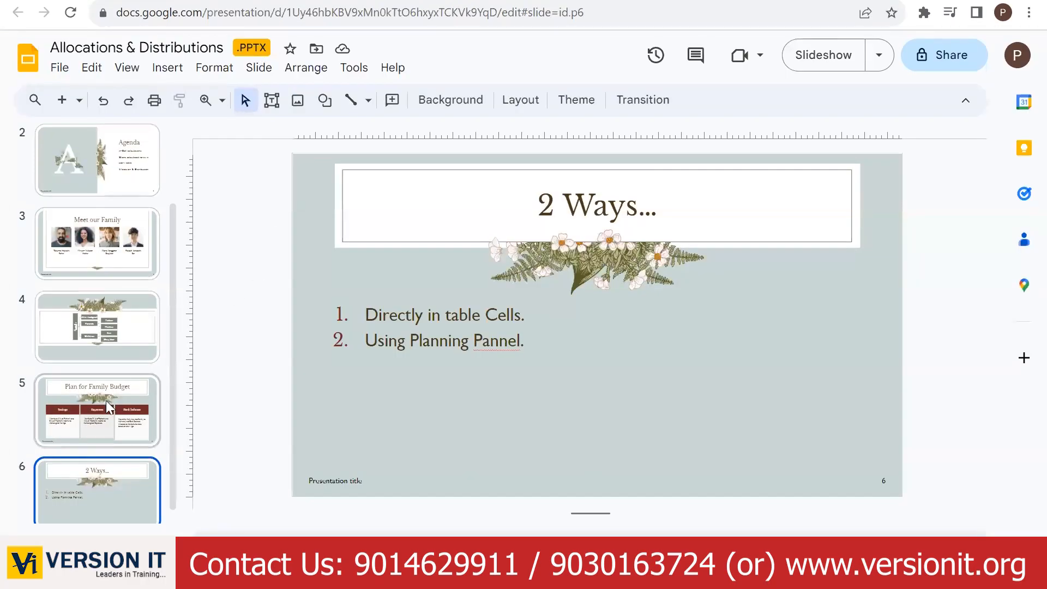
left_click(143, 382)
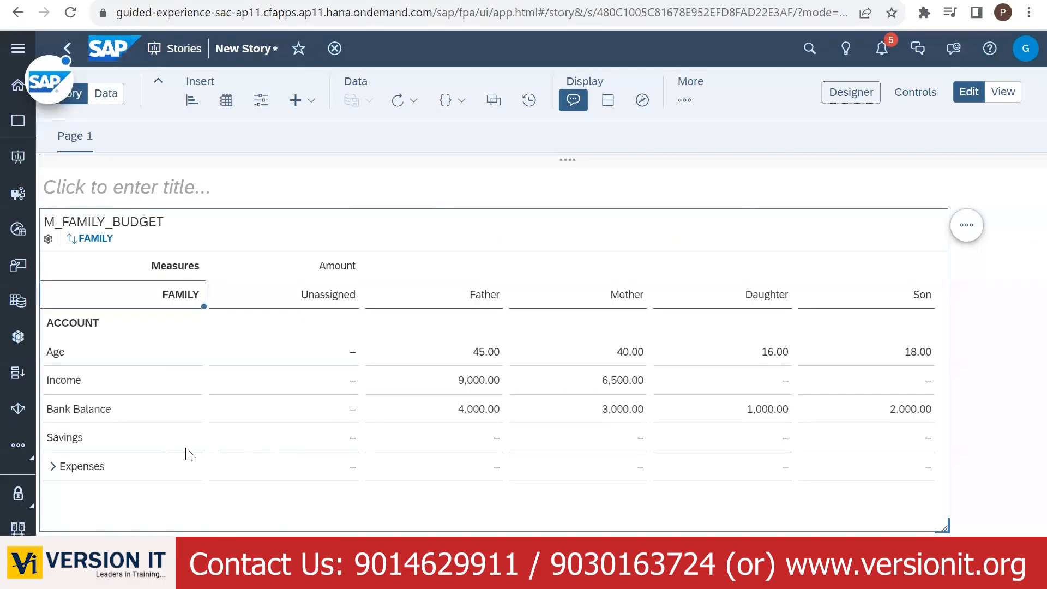
- Add a blank row at the bottom of the budget table and select its empty first cell
left_click(326, 438)
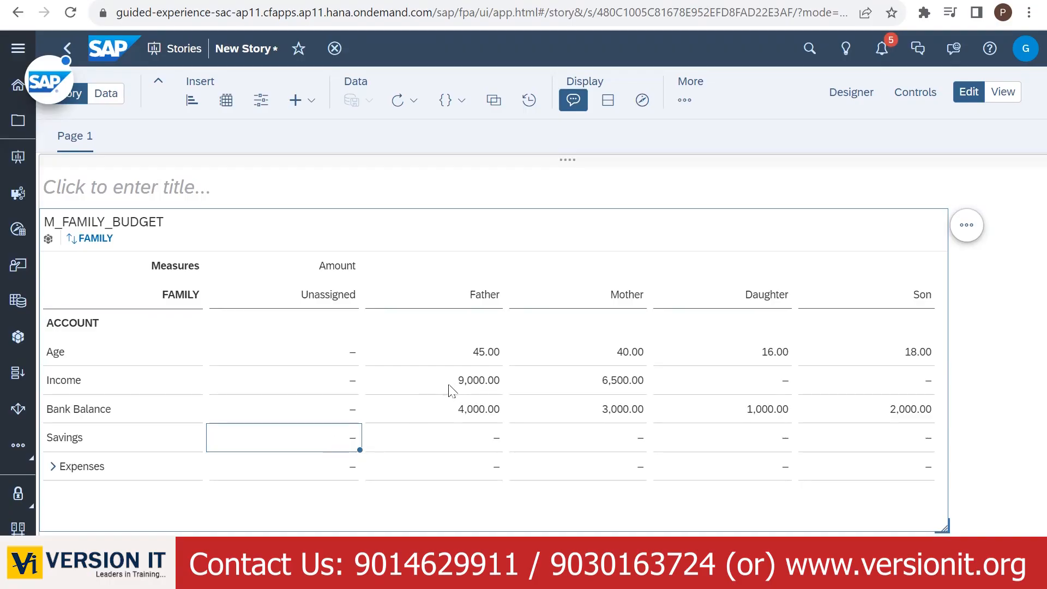
left_click(451, 384)
left_click(311, 450)
left_click(298, 489)
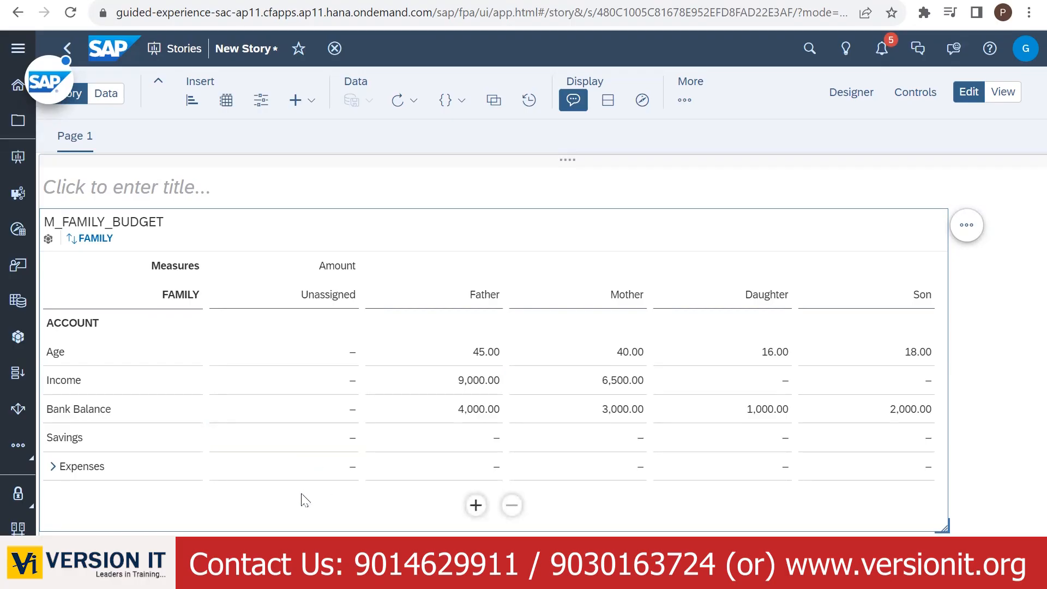
left_click(475, 504)
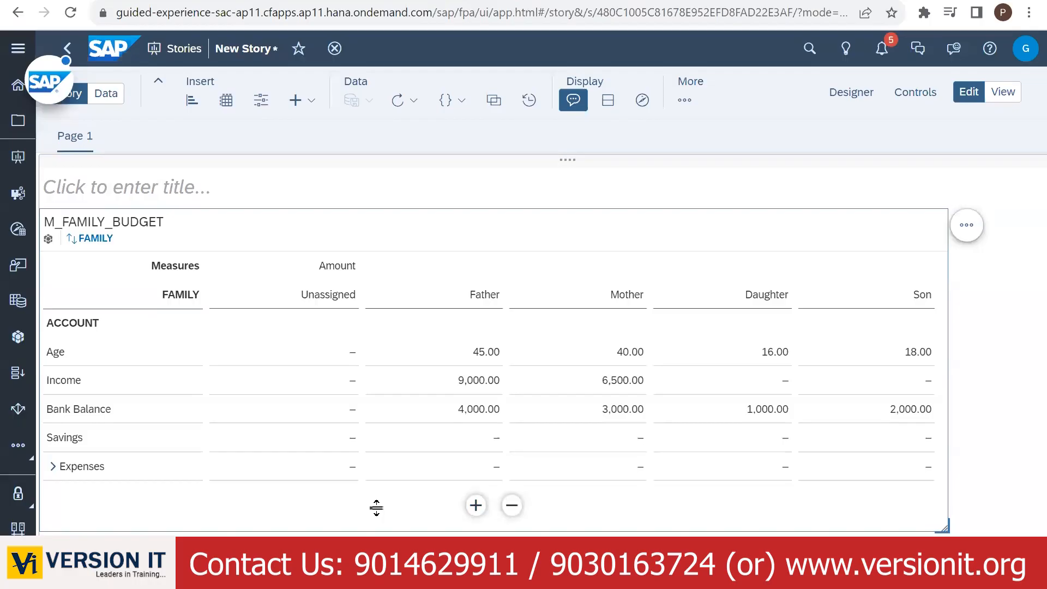
left_click(309, 496)
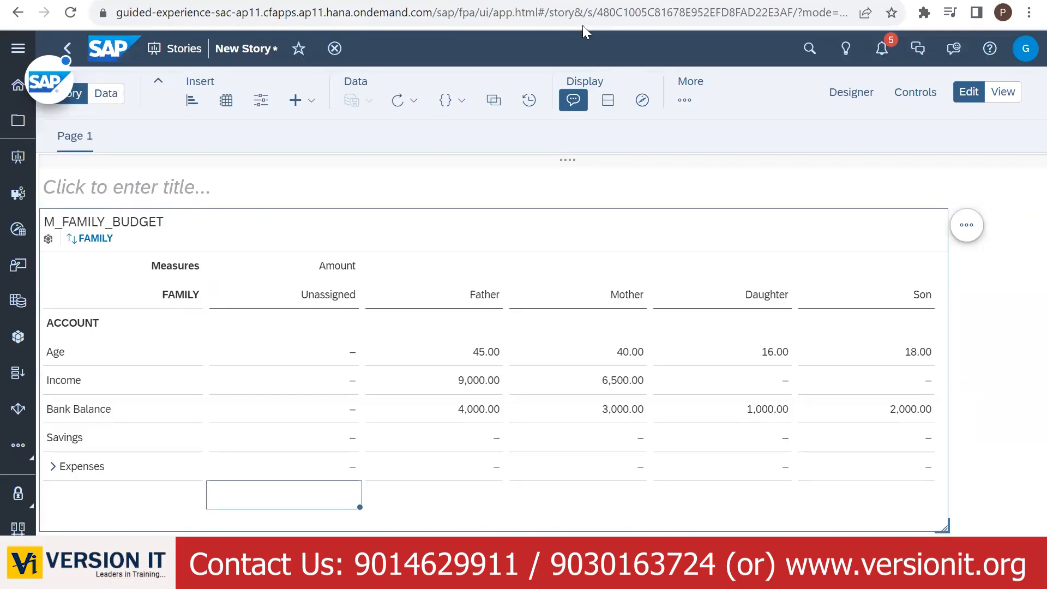
- Enter the formula =C5*0.3 (Father's Income × 0.3) in the new cell, giving 2,700.00
left_click(684, 99)
left_click(742, 235)
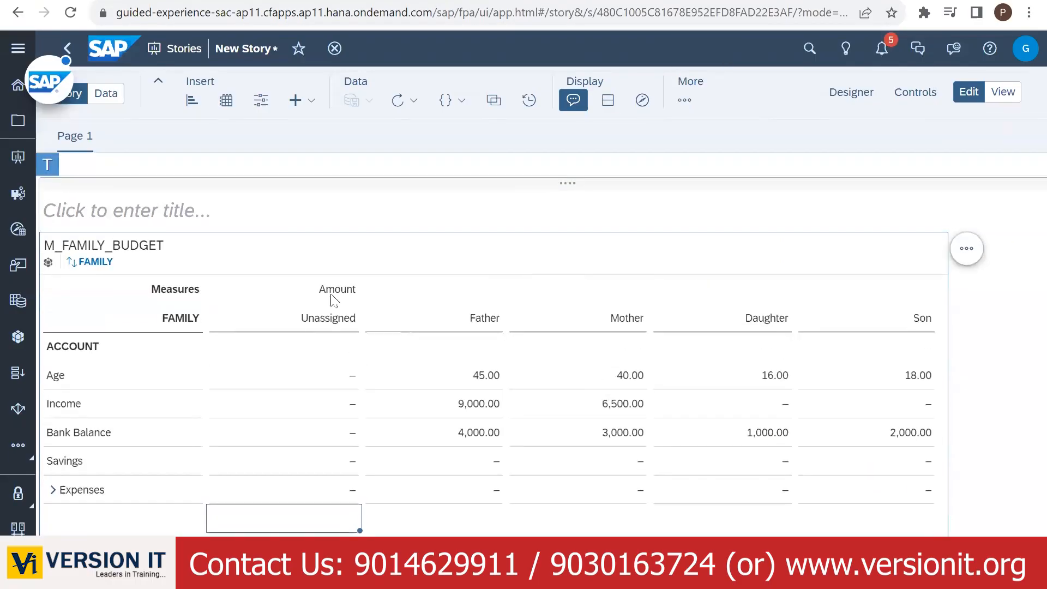
left_click(73, 166)
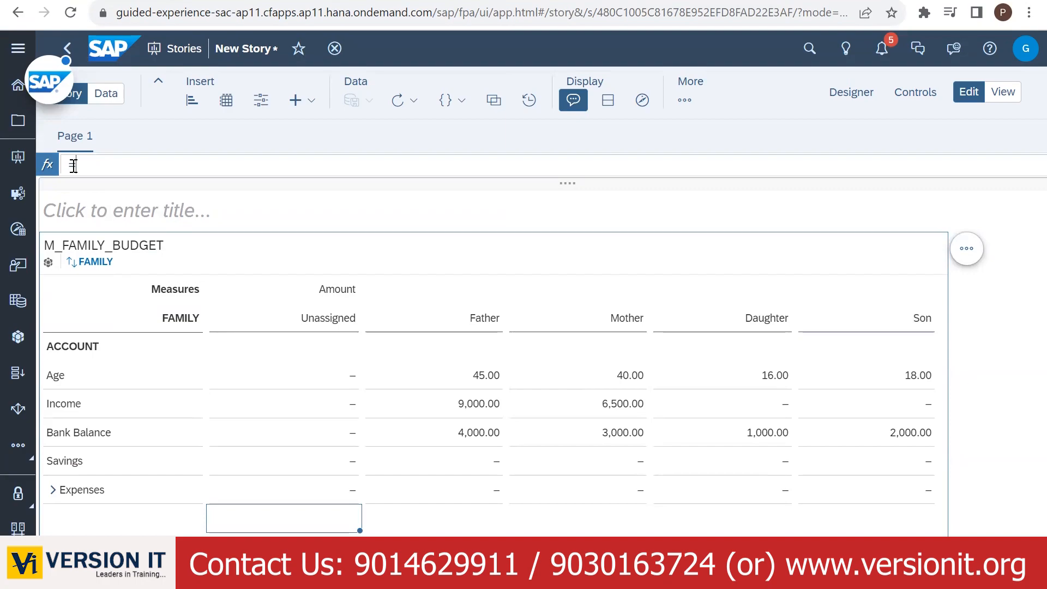
type("=")
left_click(467, 408)
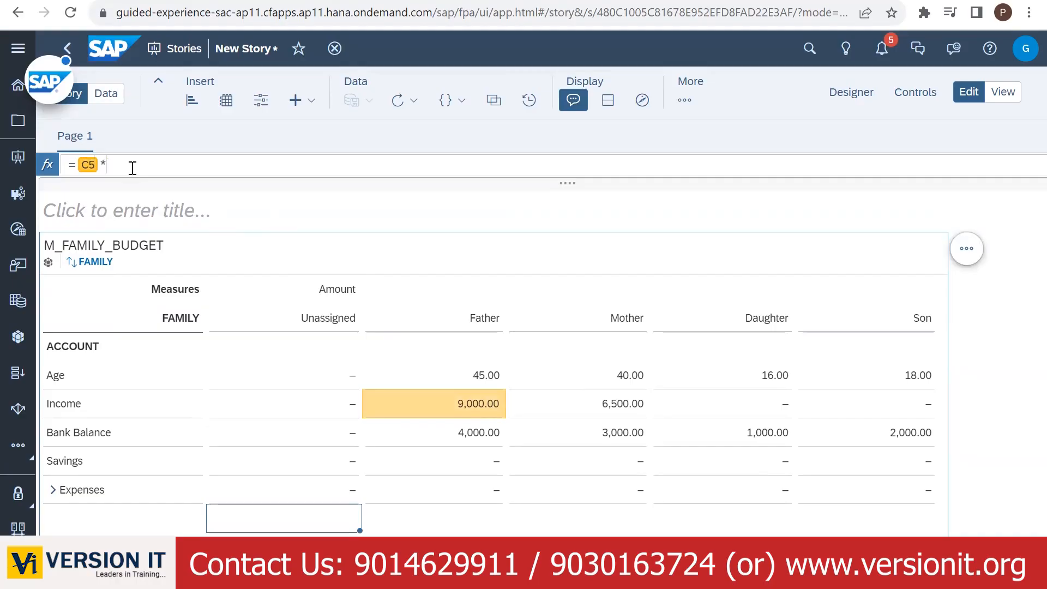
type("* 0.3")
key("Return")
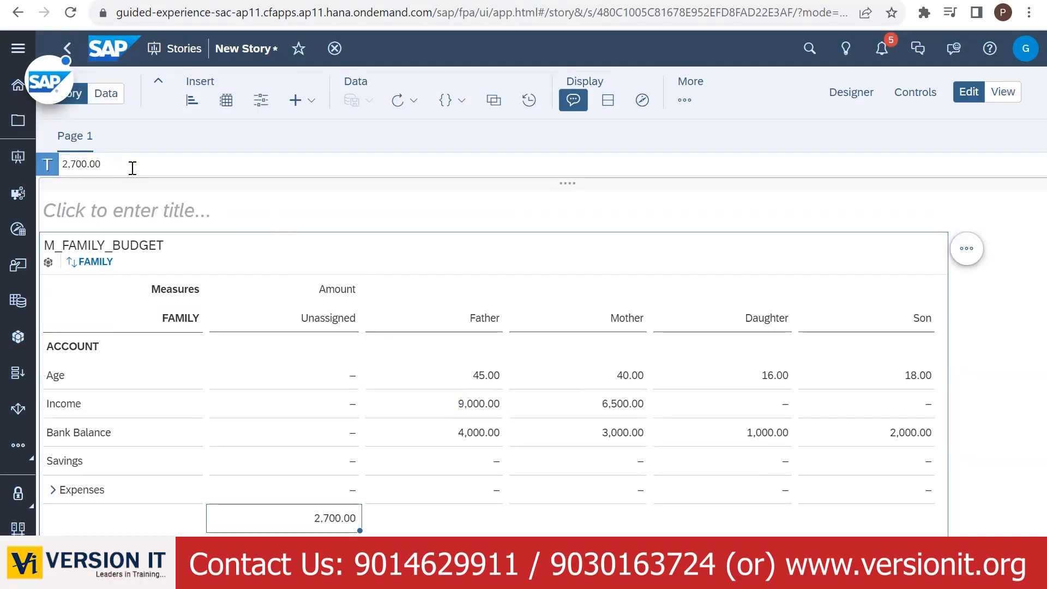
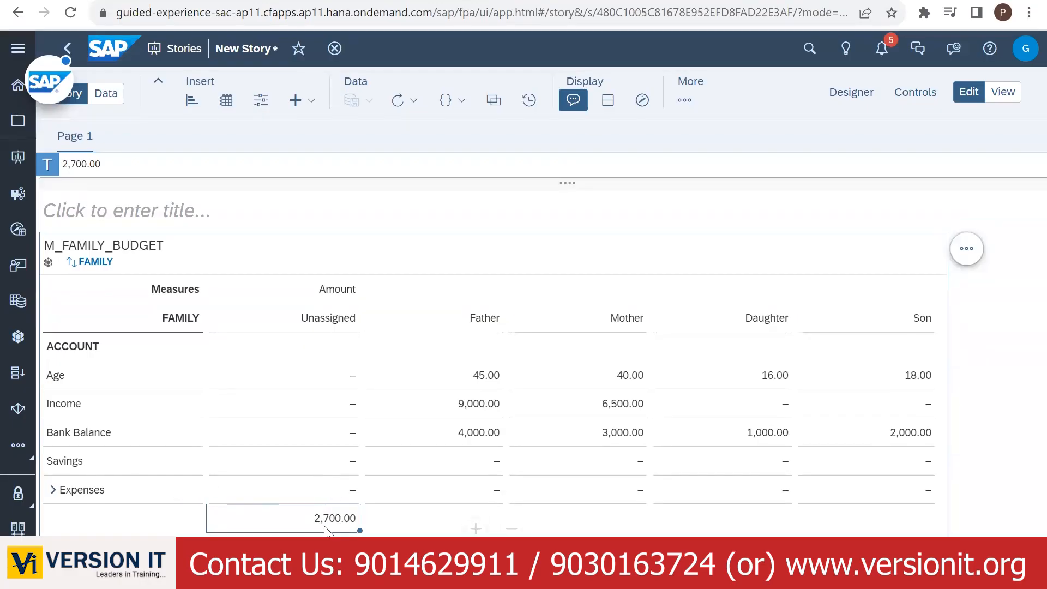
- Paste the 2,700.00 helper result (=C5*0.3) into the Unassigned Savings cell
left_click(323, 470)
key("ctrl+v")
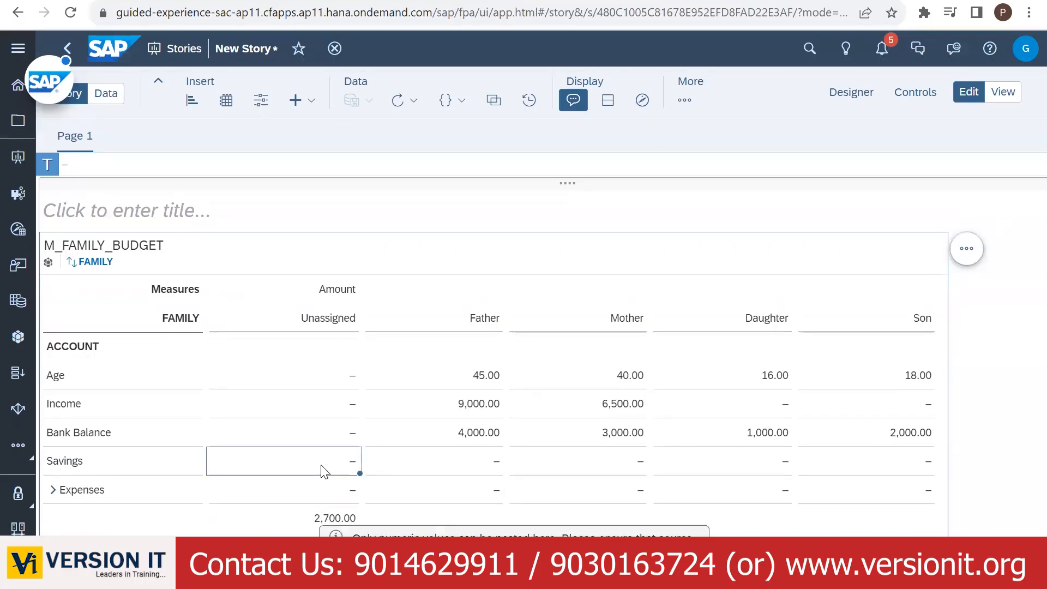
left_click(321, 524)
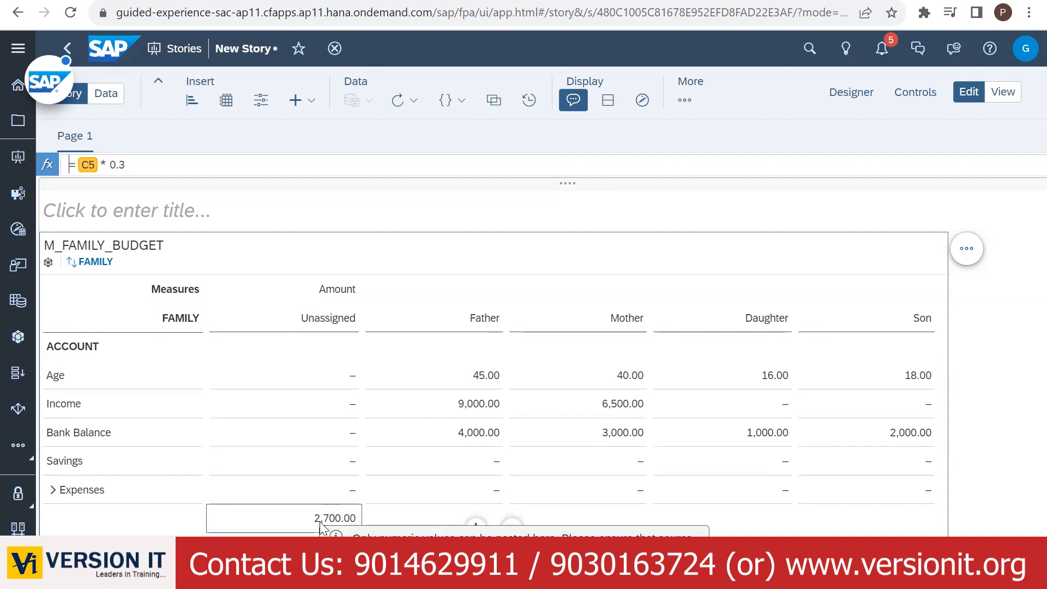
left_click(316, 463)
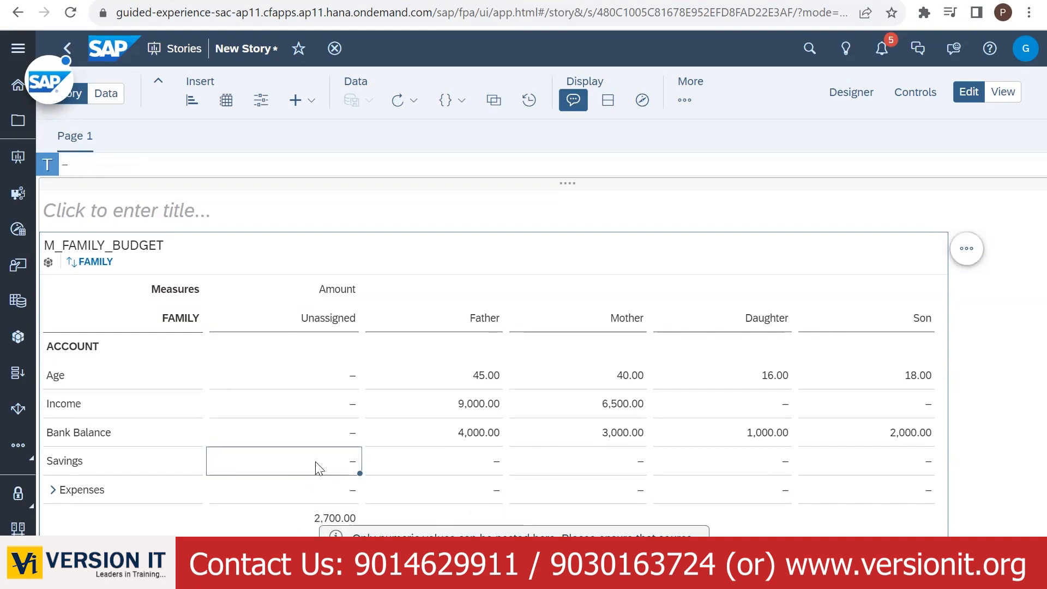
key("ctrl+v")
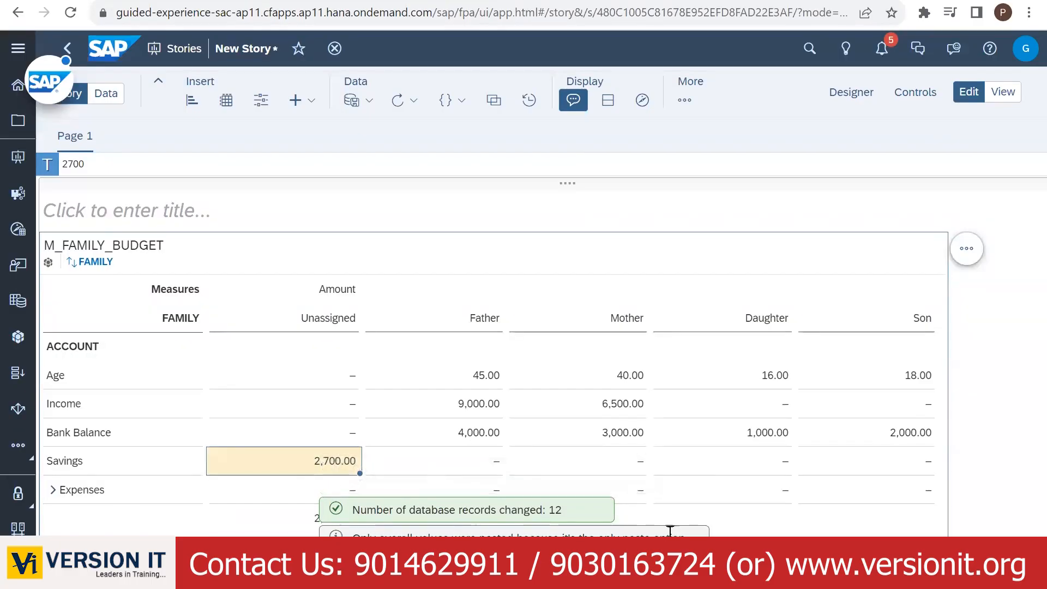
left_click(277, 519)
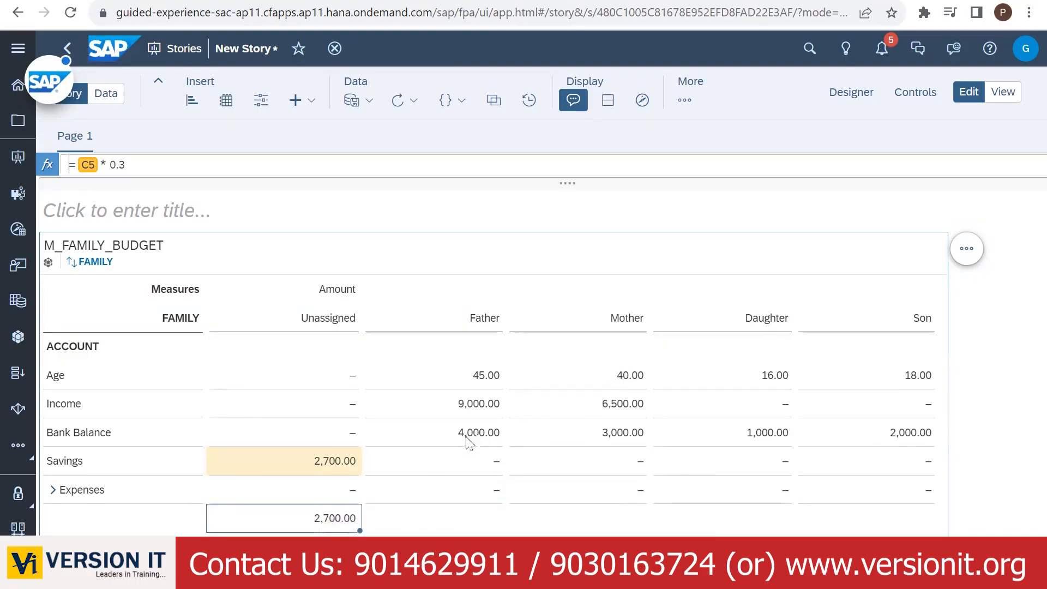
- Change the helper formula to =C5*0.7, giving 6,300.00
left_click(464, 407)
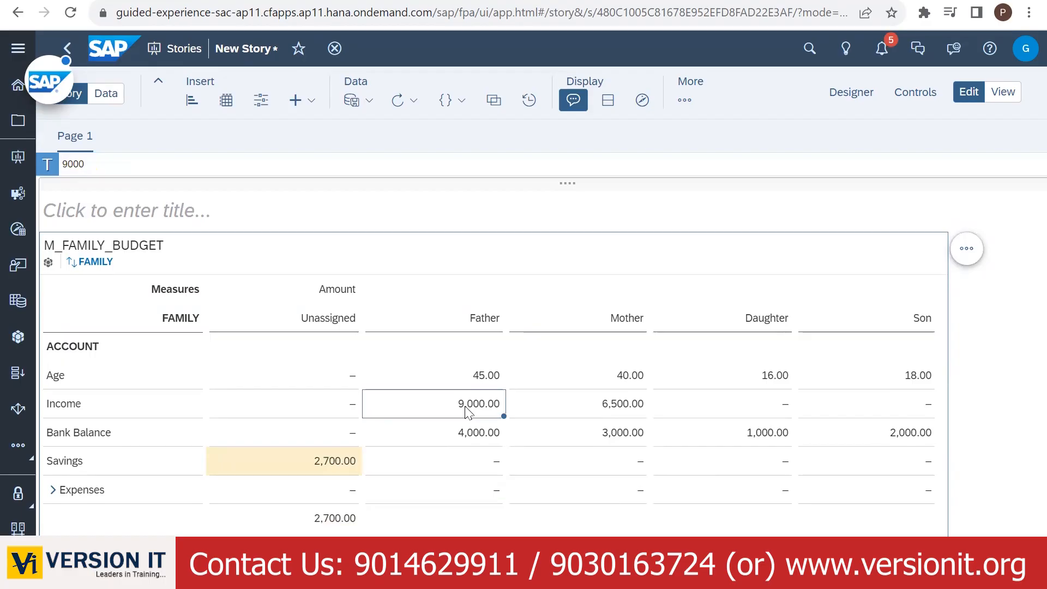
left_click(326, 520)
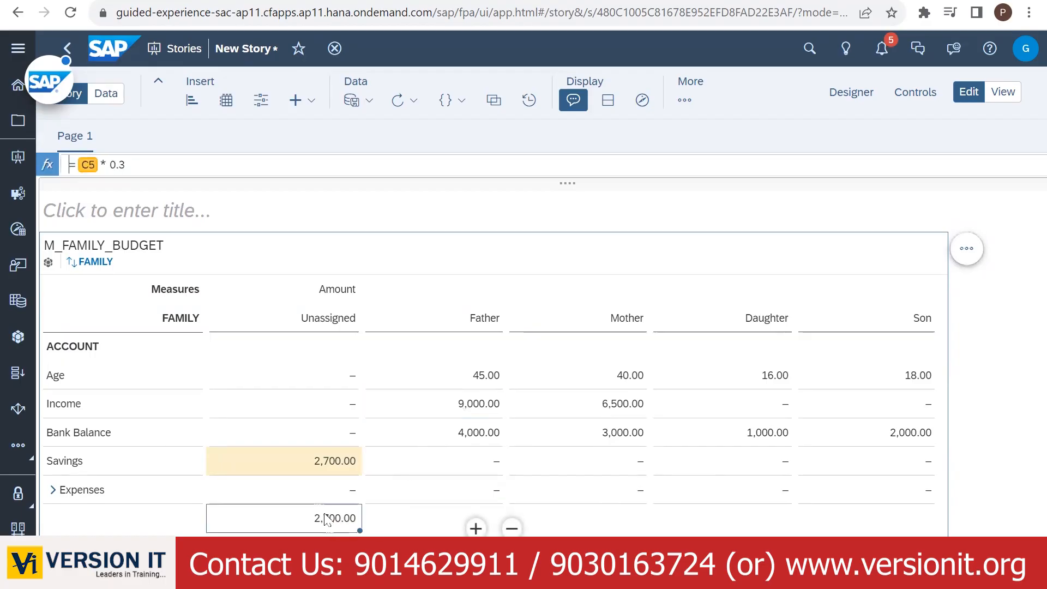
left_click(124, 165)
key("BackSpace")
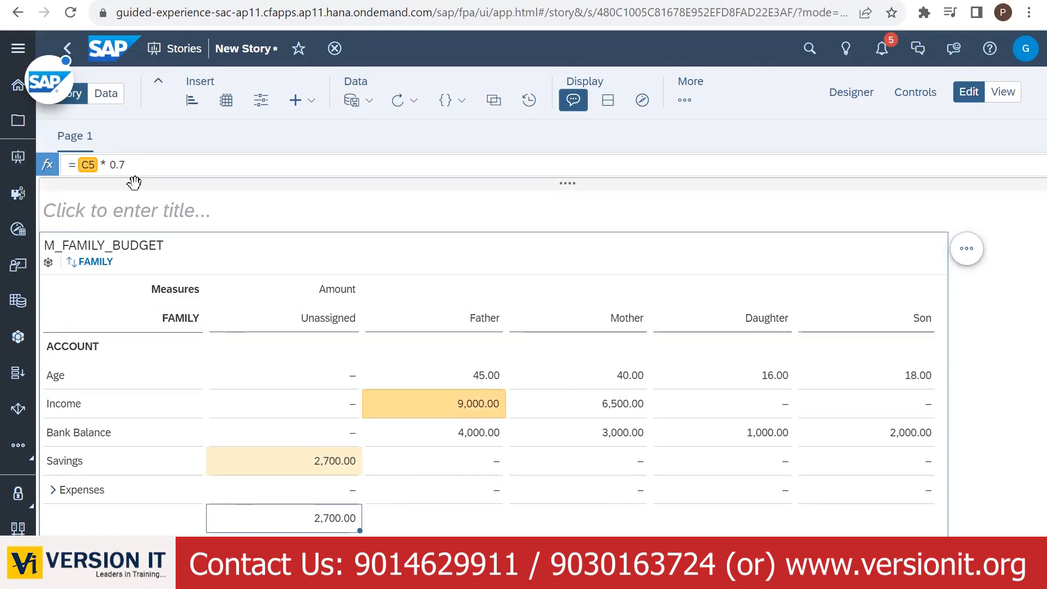
key("Return")
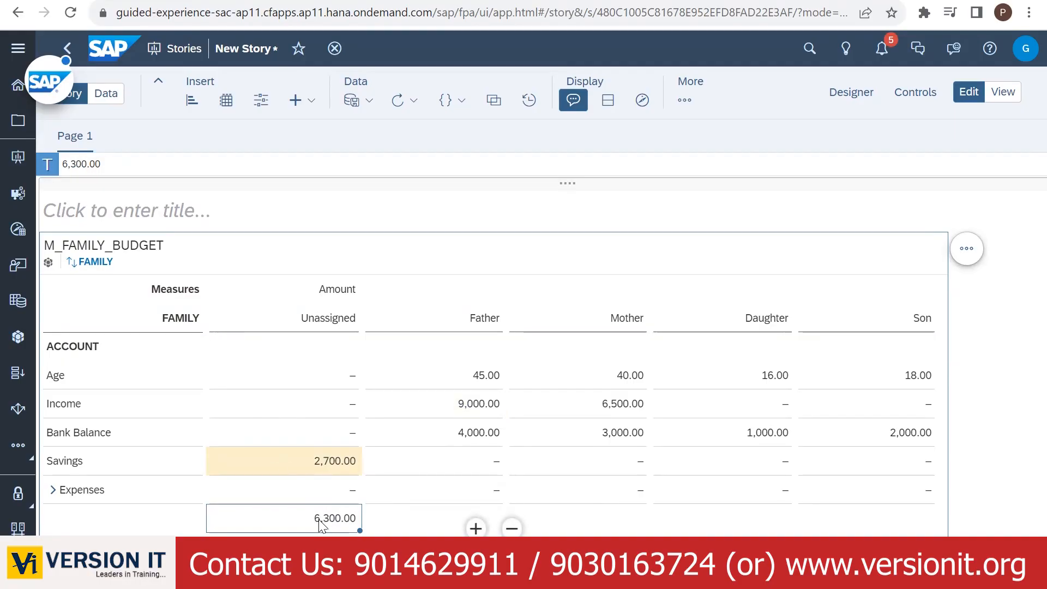
- Paste 6,300.00 into the Unassigned Expenses cell
left_click(316, 498)
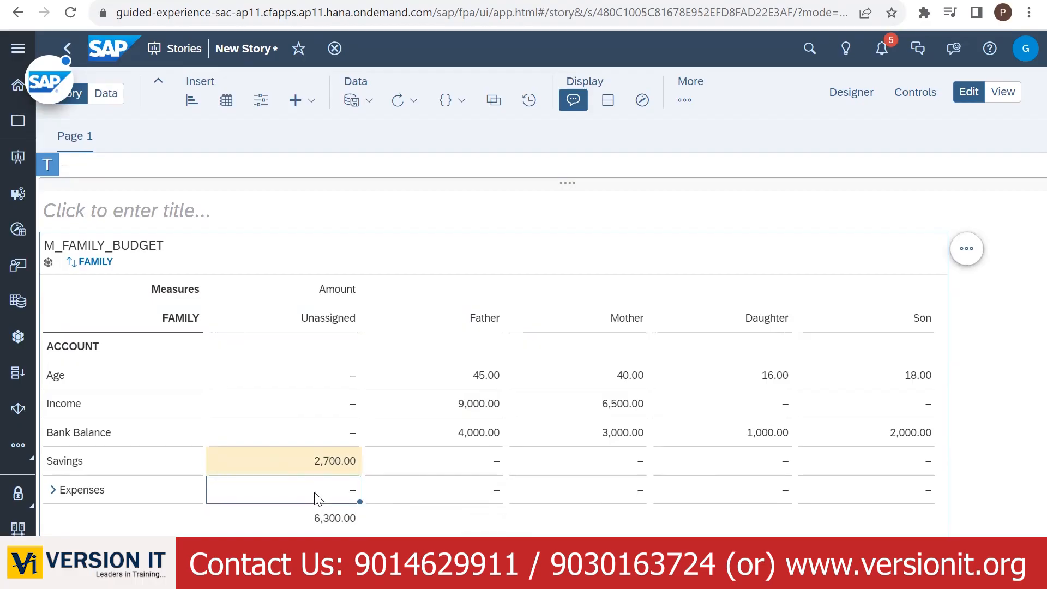
type("2,700.00")
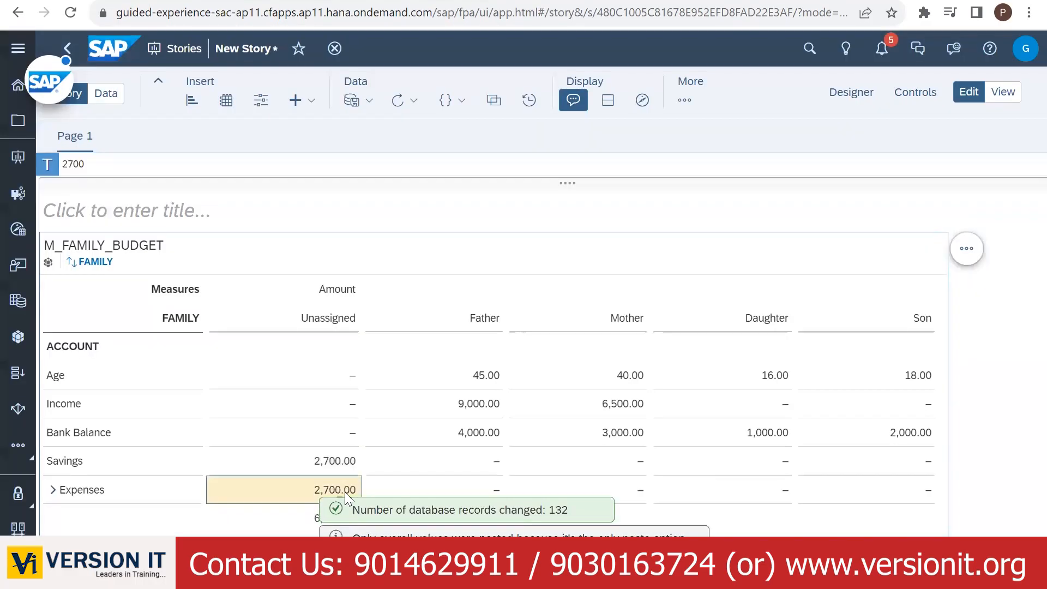
left_click(315, 521)
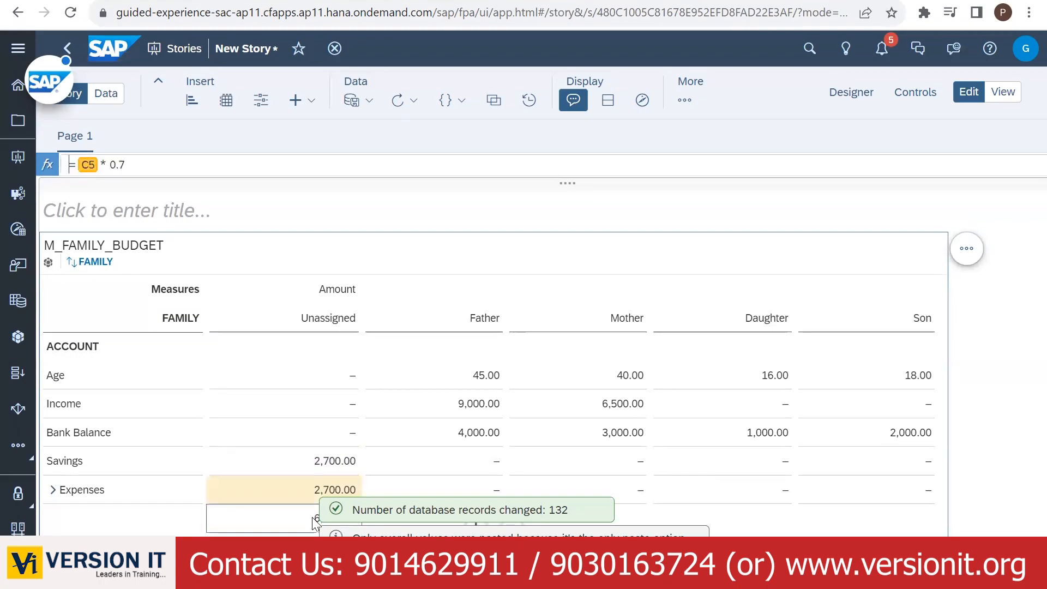
left_click(294, 493)
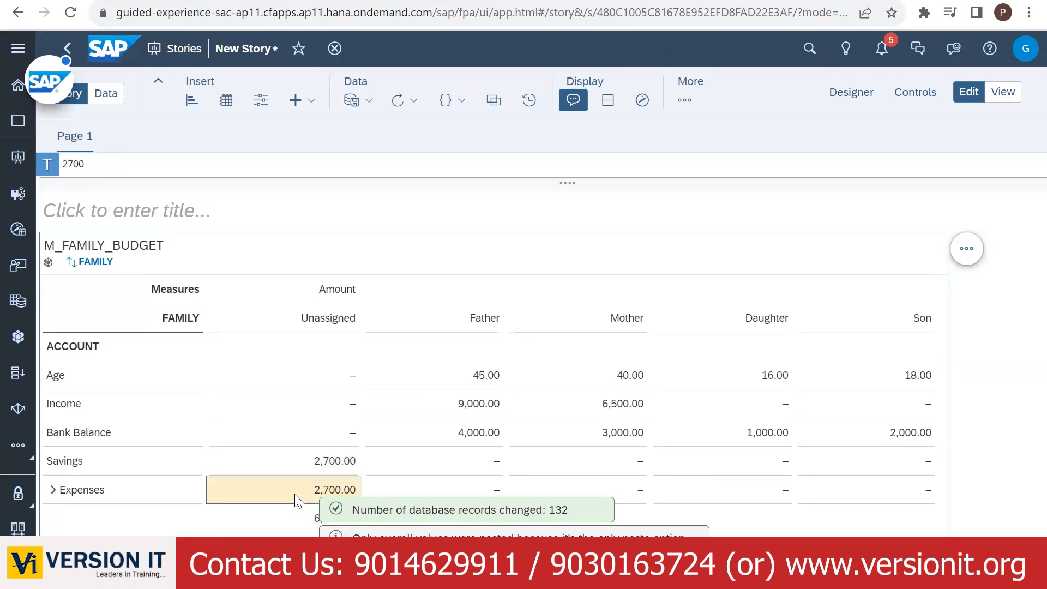
key("ctrl+v")
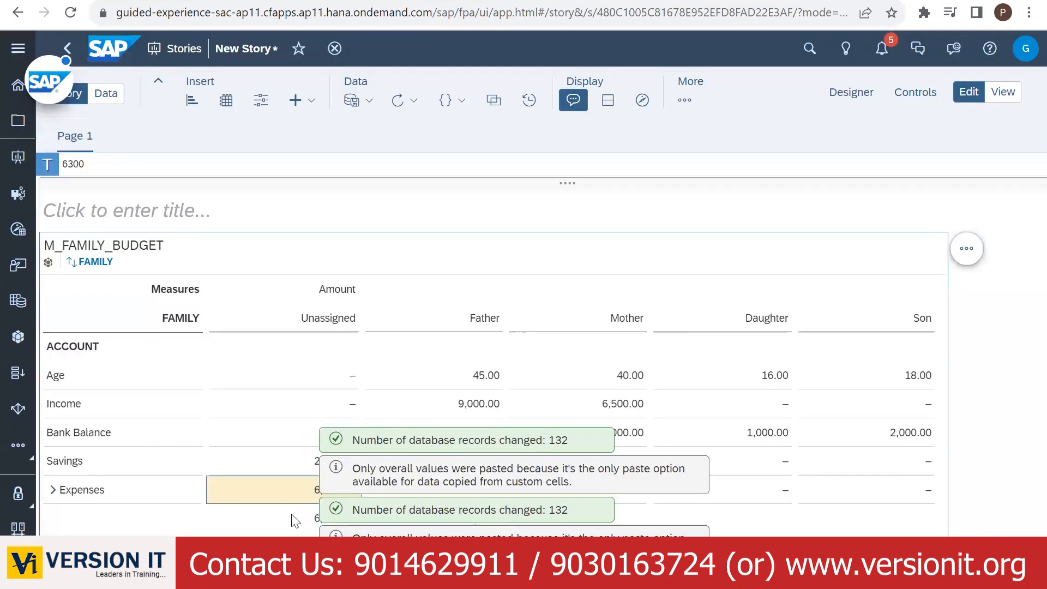
- Change the helper formula to =D5*0.8, giving 5,200.00 (80% of Mother's income)
left_click(291, 515)
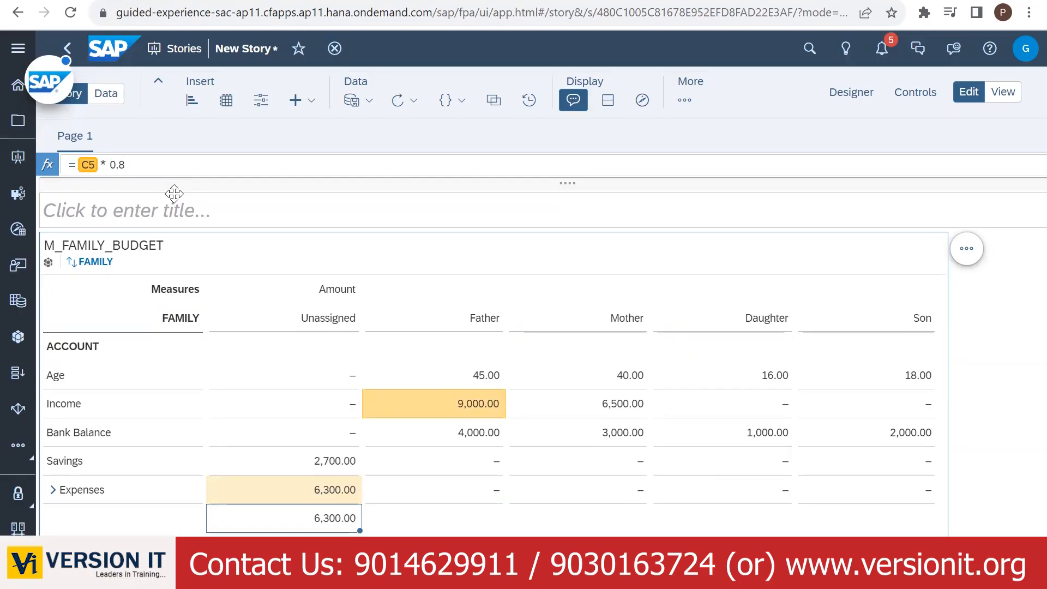
left_click(89, 163)
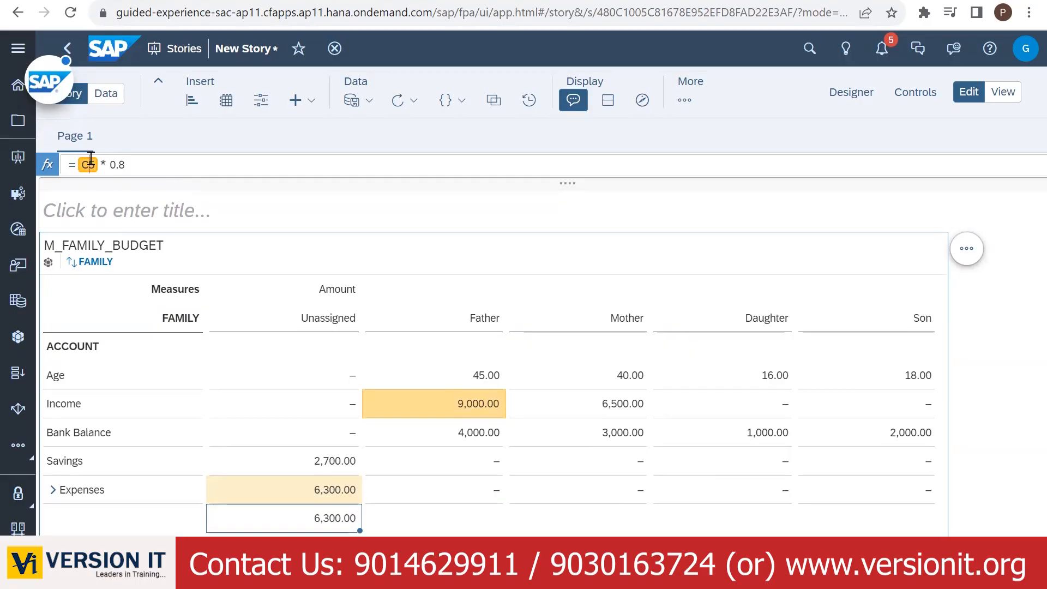
key("BackSpace")
type("D")
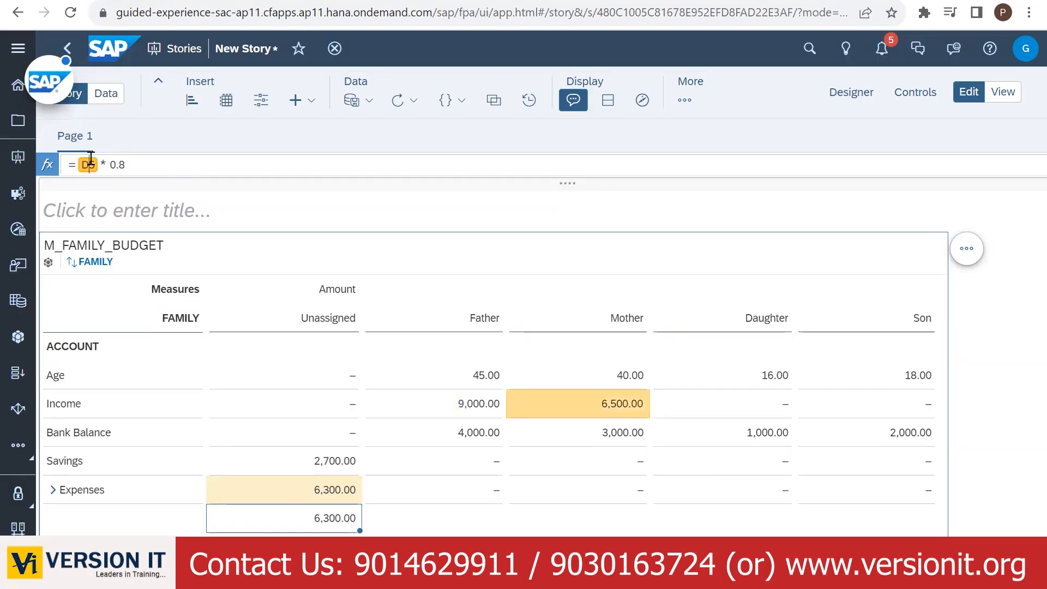
key("Return")
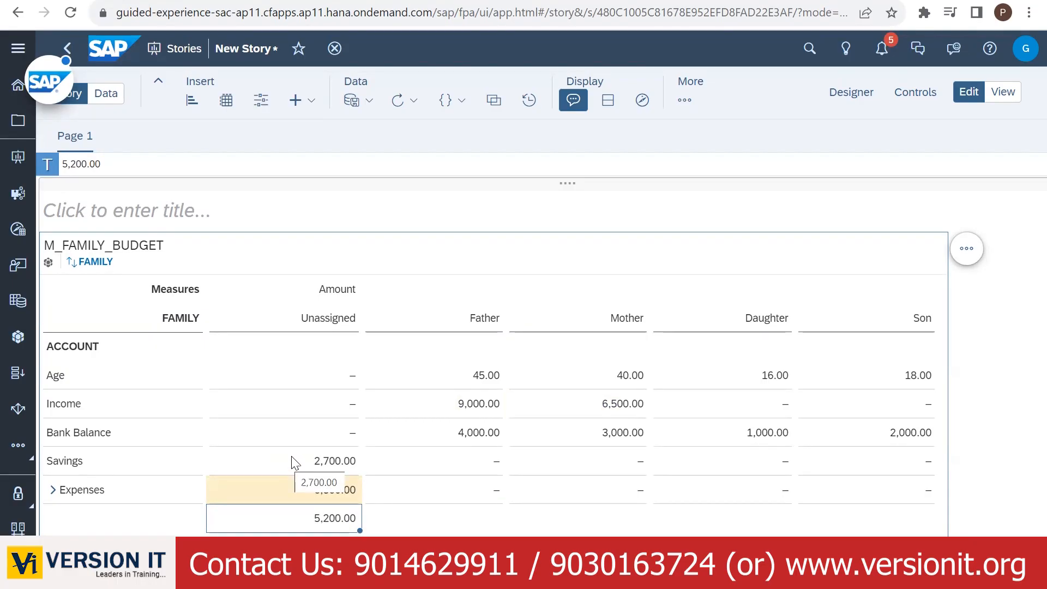
- Paste 5,200.00 into Mother's Savings cell
left_click(319, 523)
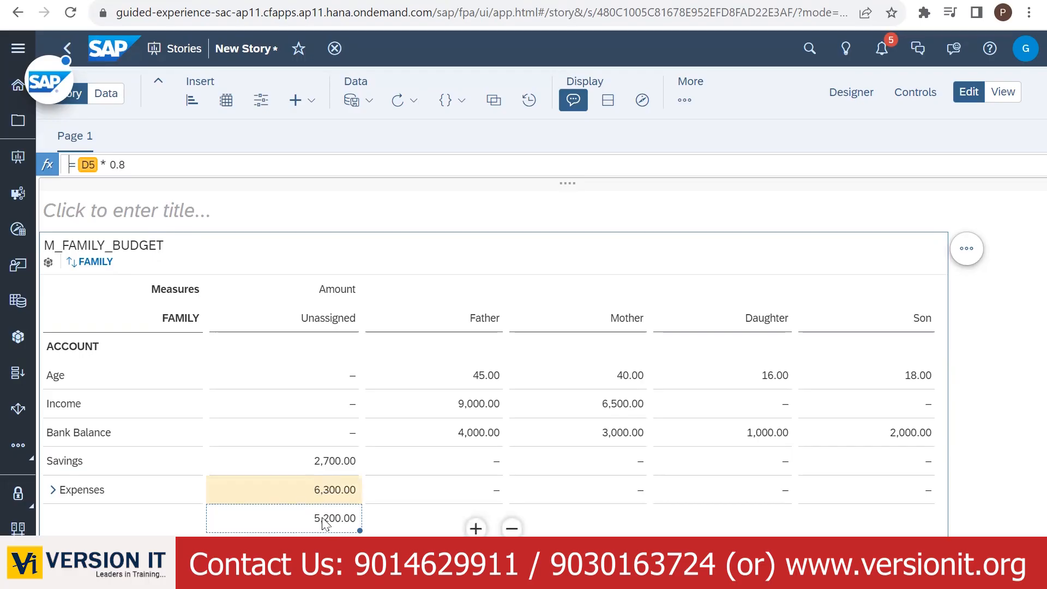
left_click(628, 470)
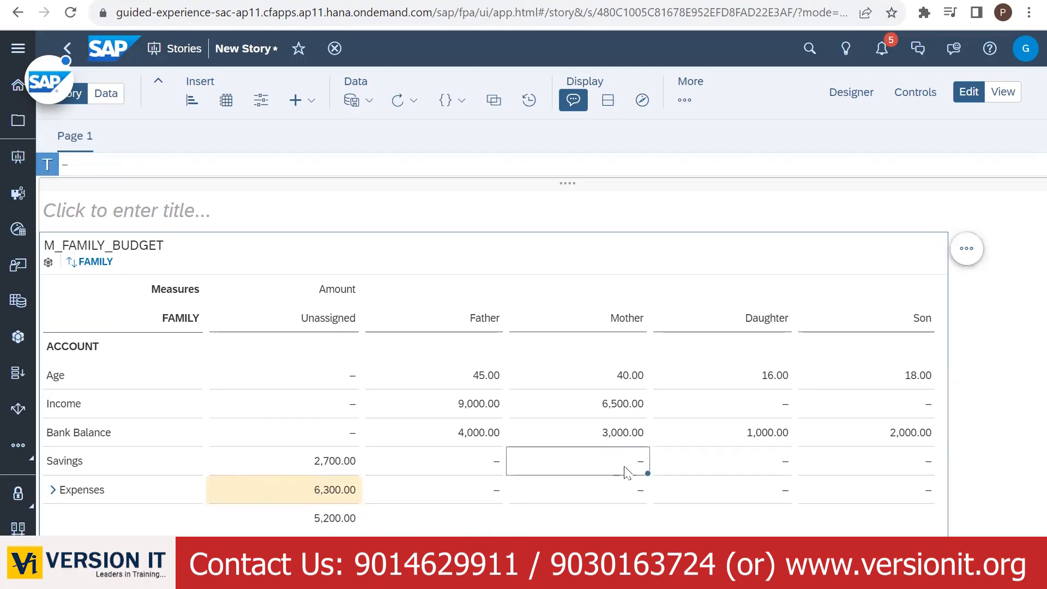
key("ctrl+v")
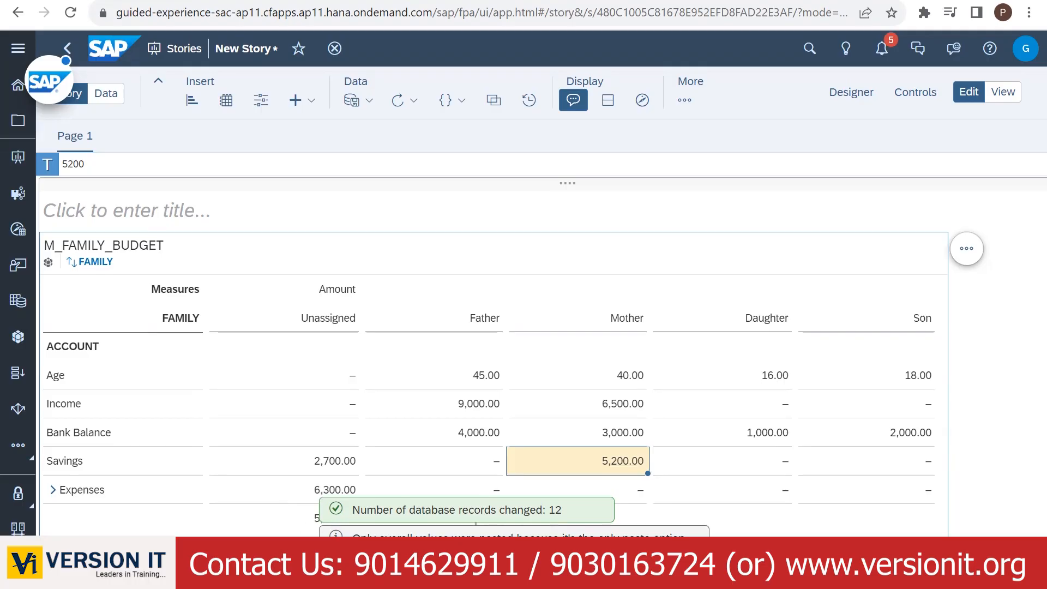
left_click(349, 548)
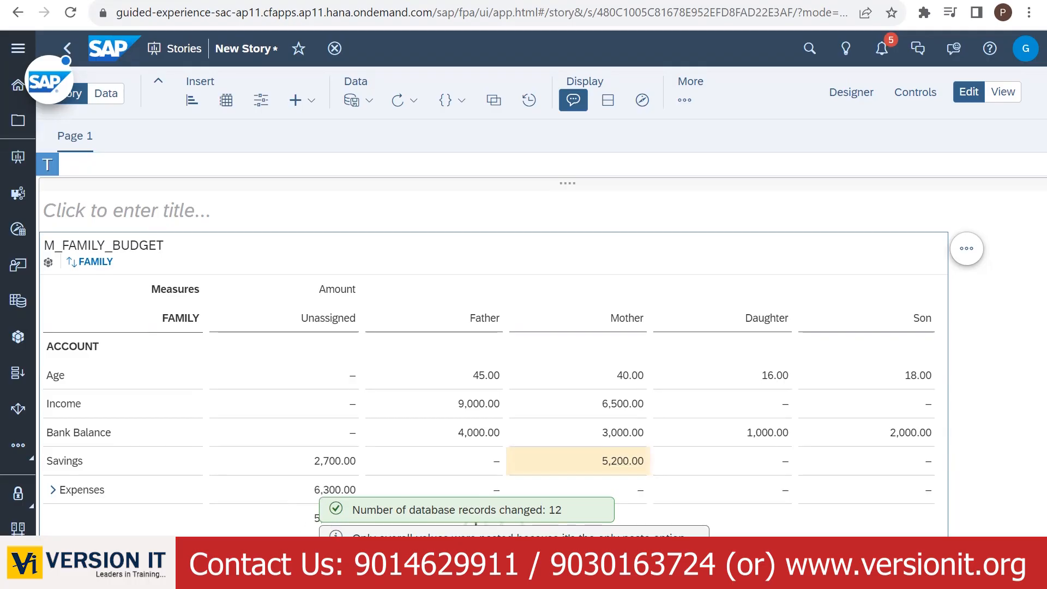
- Copy 2,700.00 from Unassigned Savings into Father's Savings and review the budget plan slide
left_click(334, 462)
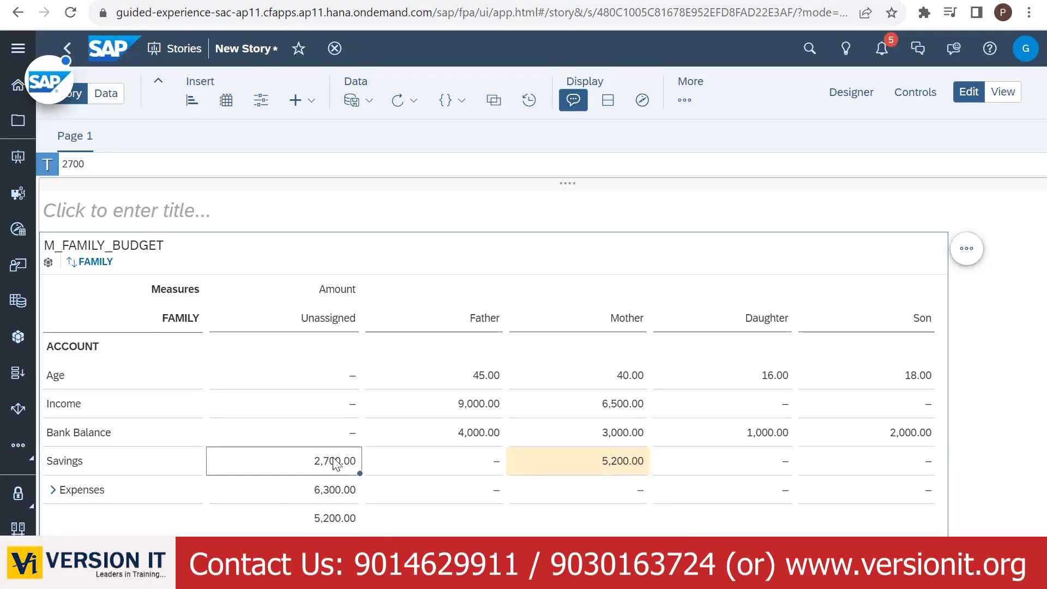
left_click(491, 459)
type("2,700.00")
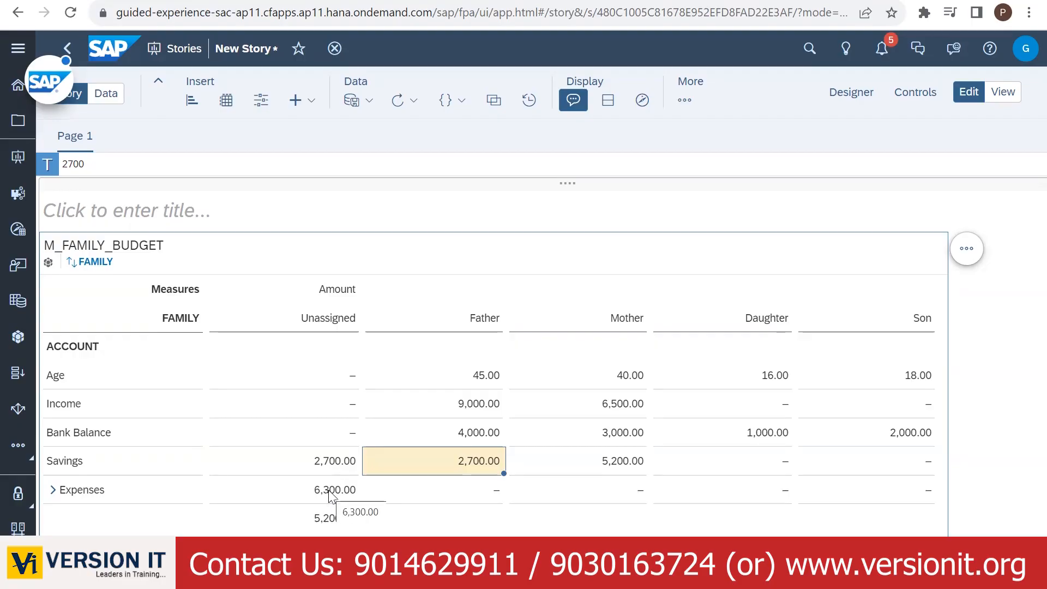
left_click(323, 518)
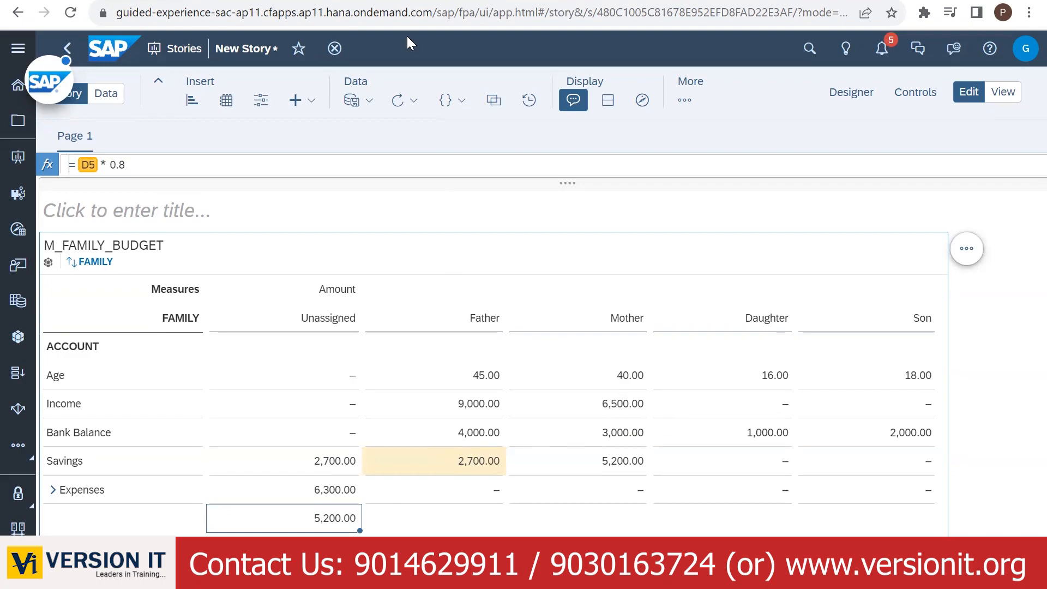
left_click(298, 2)
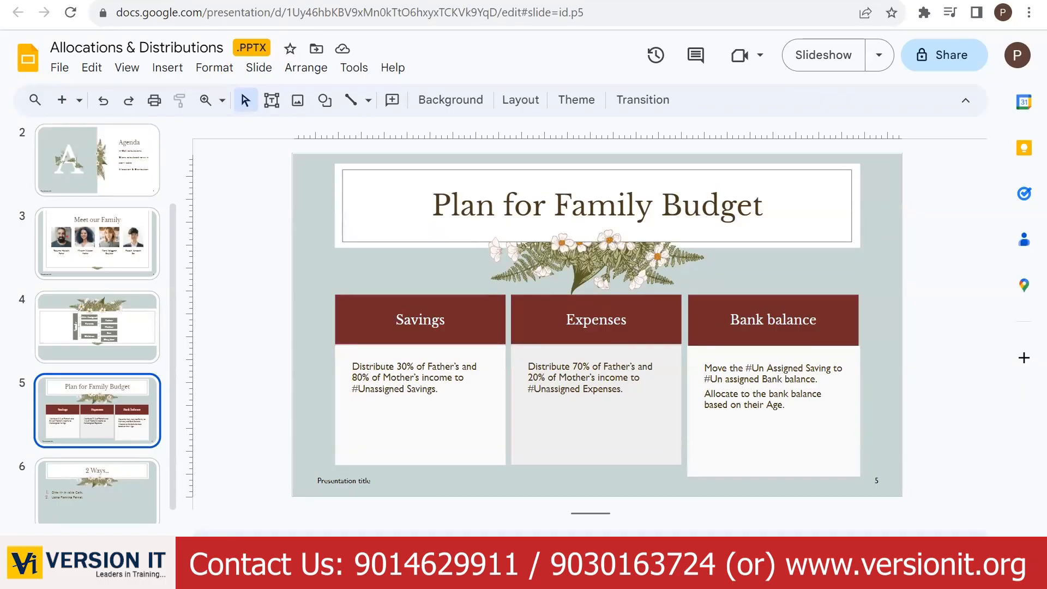
left_click(572, 2)
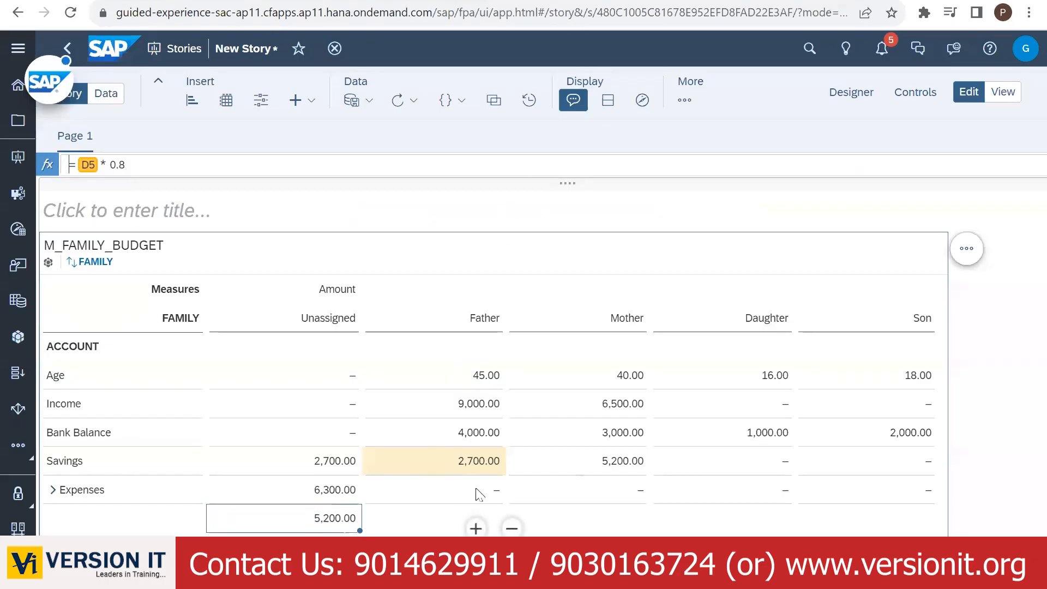
- Change the helper to 20% of Mother's income (1,300.00) and paste it into Mother's Expenses
left_click(126, 165)
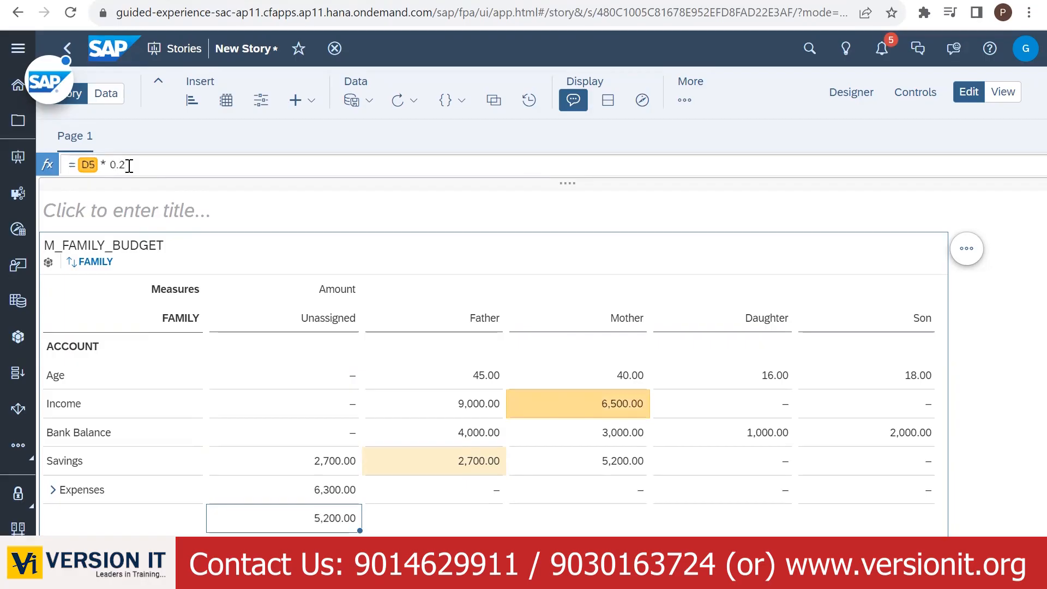
key("Return")
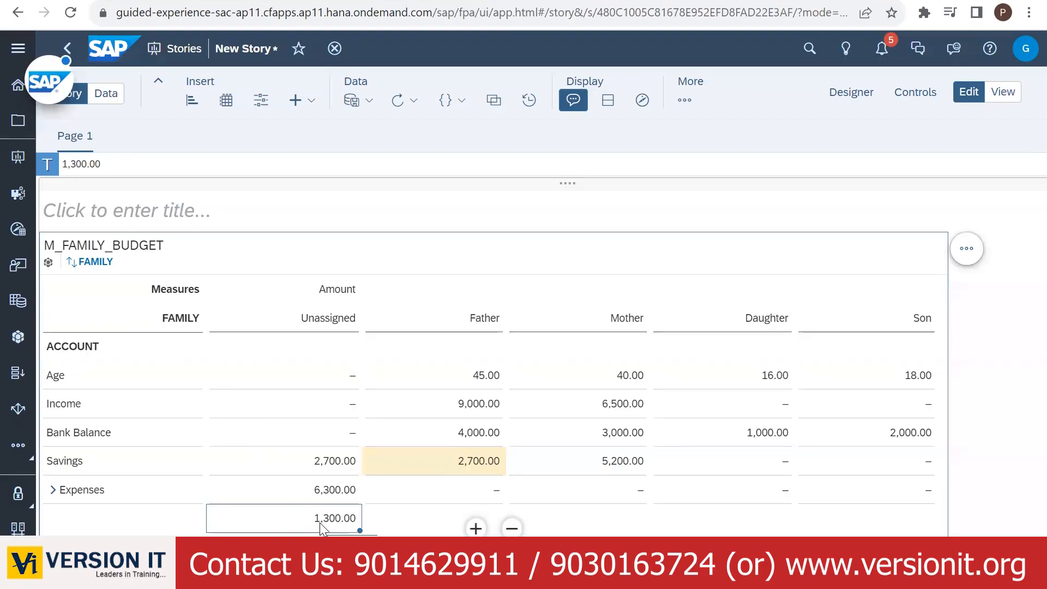
left_click(319, 522)
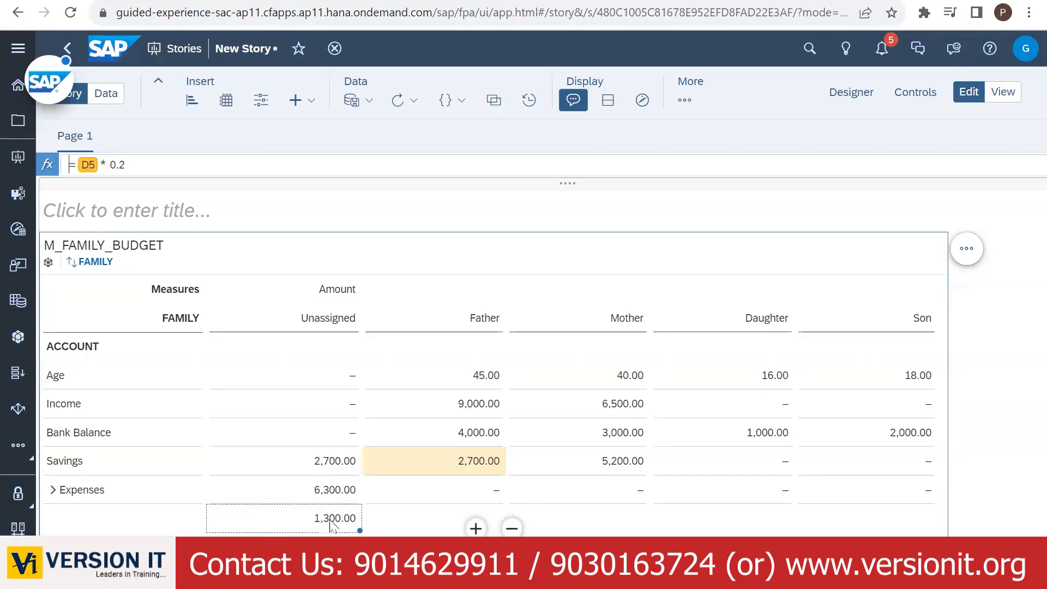
left_click(619, 490)
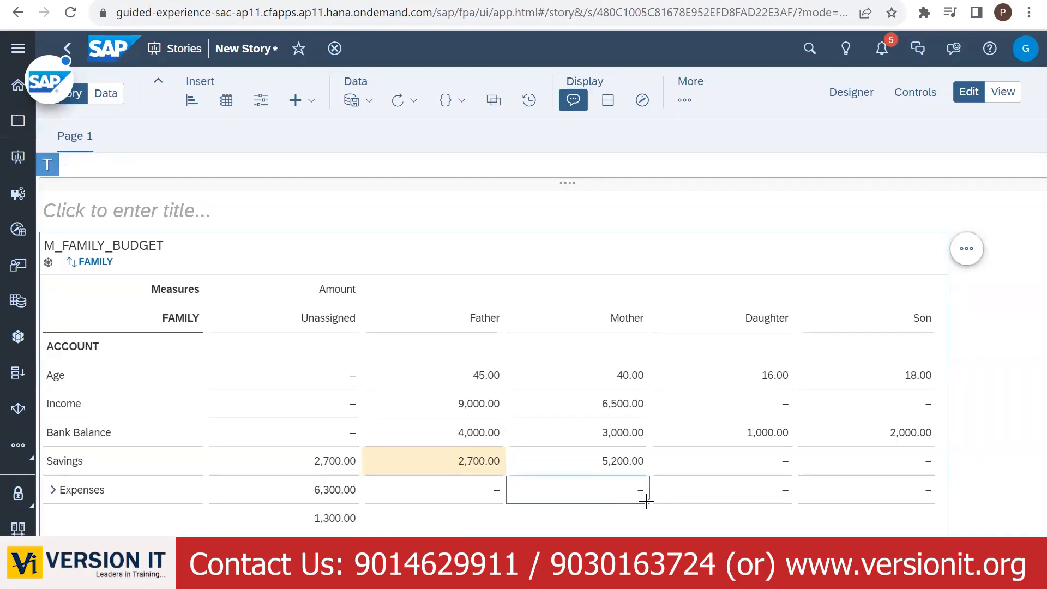
type("1,300.00")
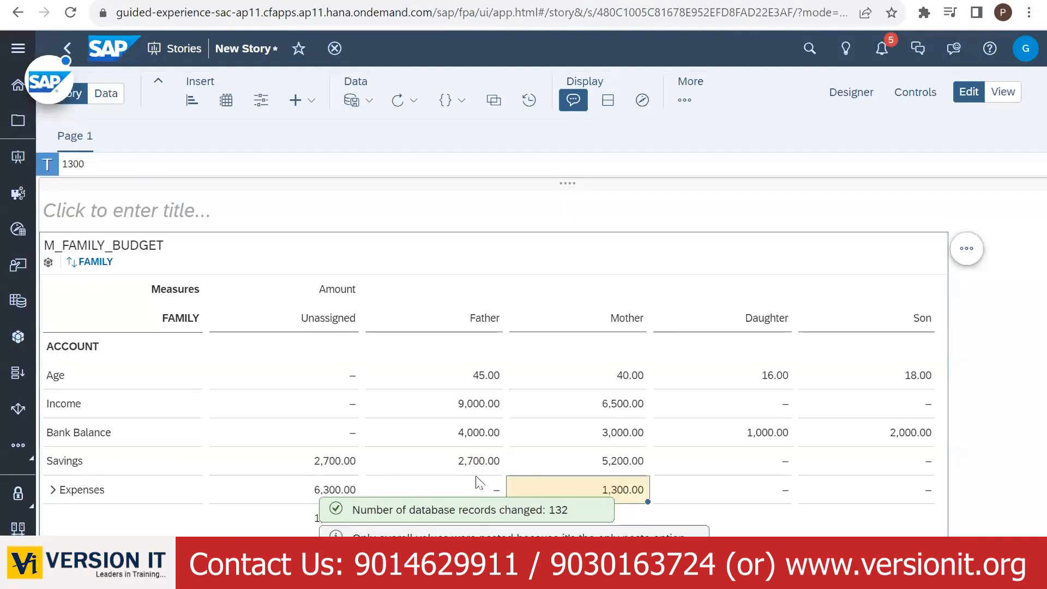
- Copy the 6,300.00 Unassigned Expenses amount into Father's Expenses
left_click(314, 497)
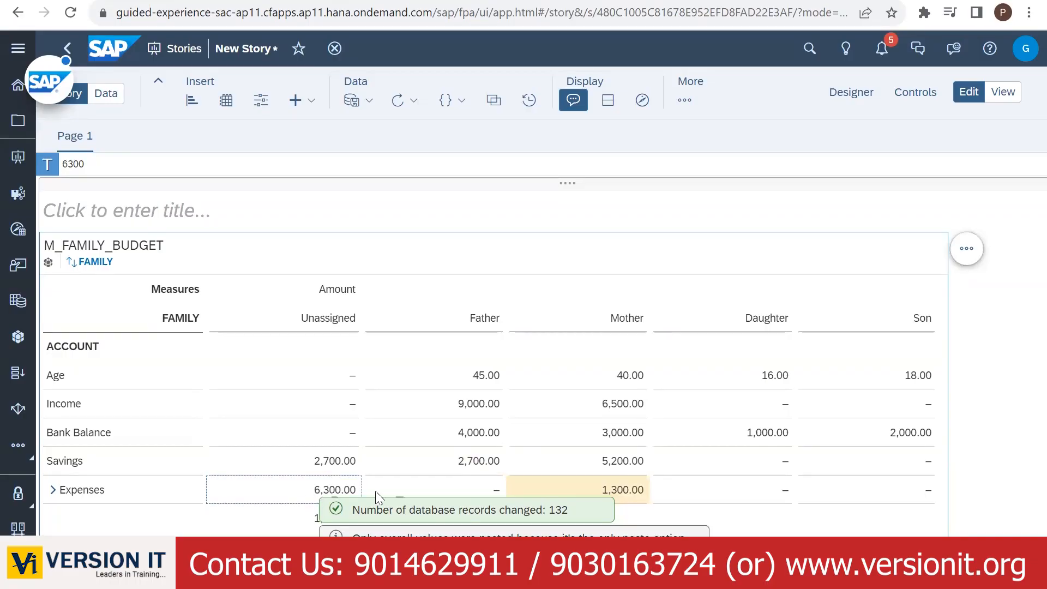
left_click(462, 492)
type("6,300.00")
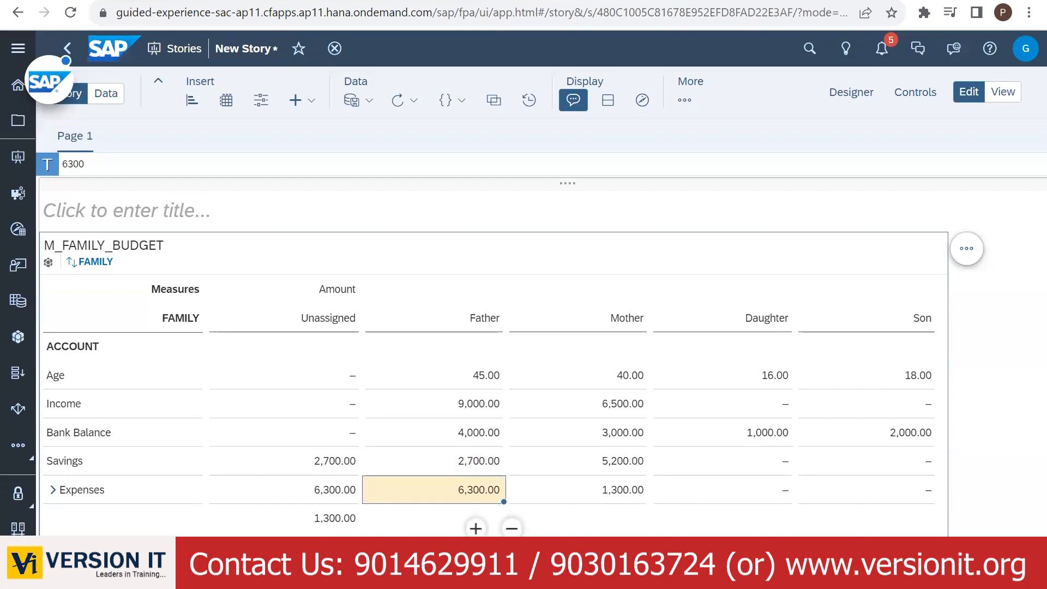
left_click(622, 526)
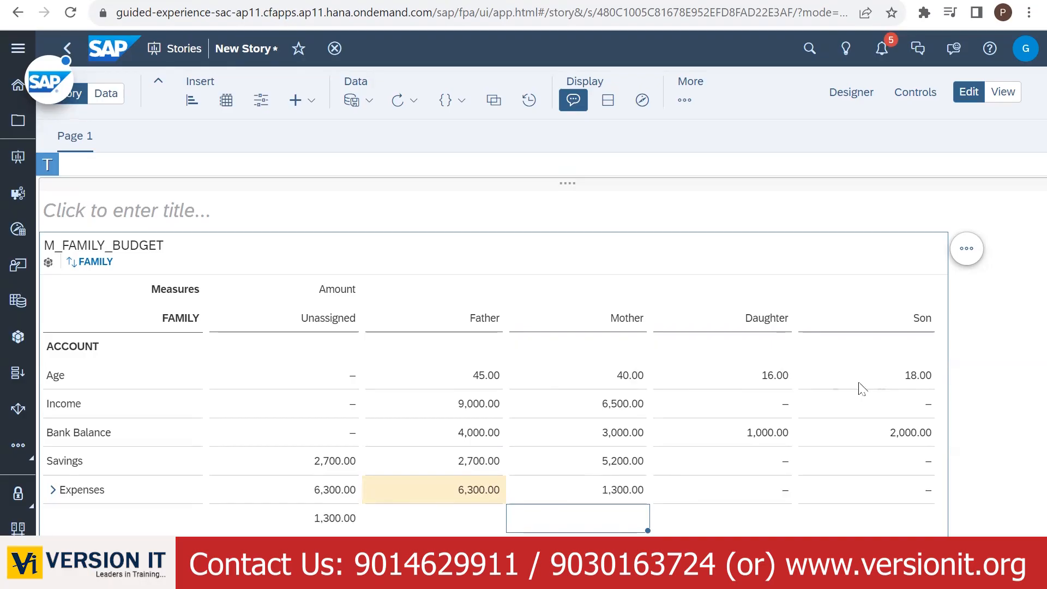
left_click(480, 383)
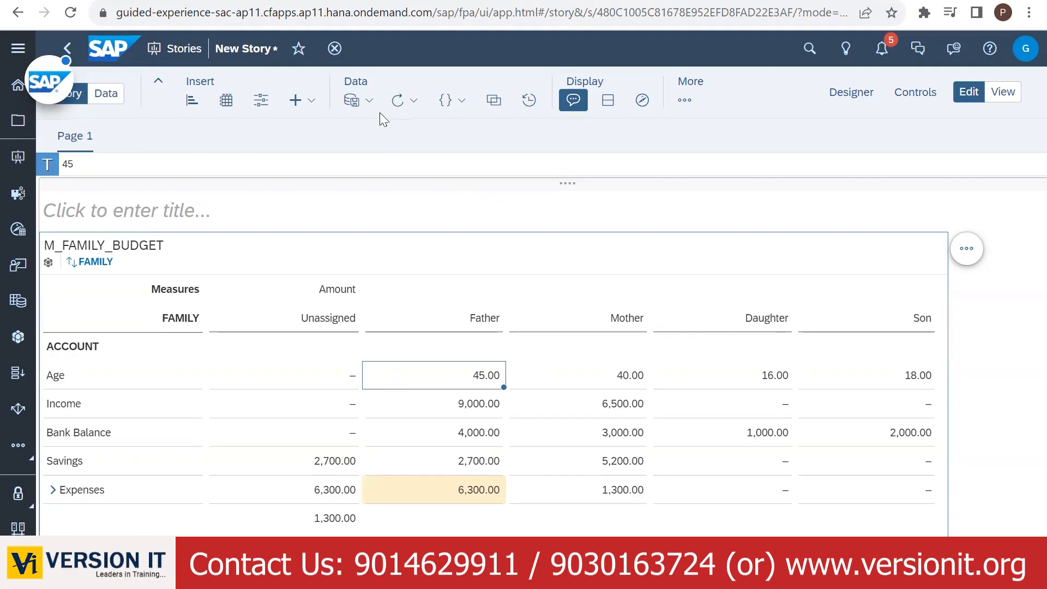
mouse_move(394, 363)
left_mouse_down()
mouse_move(921, 355)
mouse_move(931, 372)
mouse_move(866, 389)
mouse_move(485, 393)
mouse_move(413, 389)
mouse_move(412, 358)
left_mouse_up()
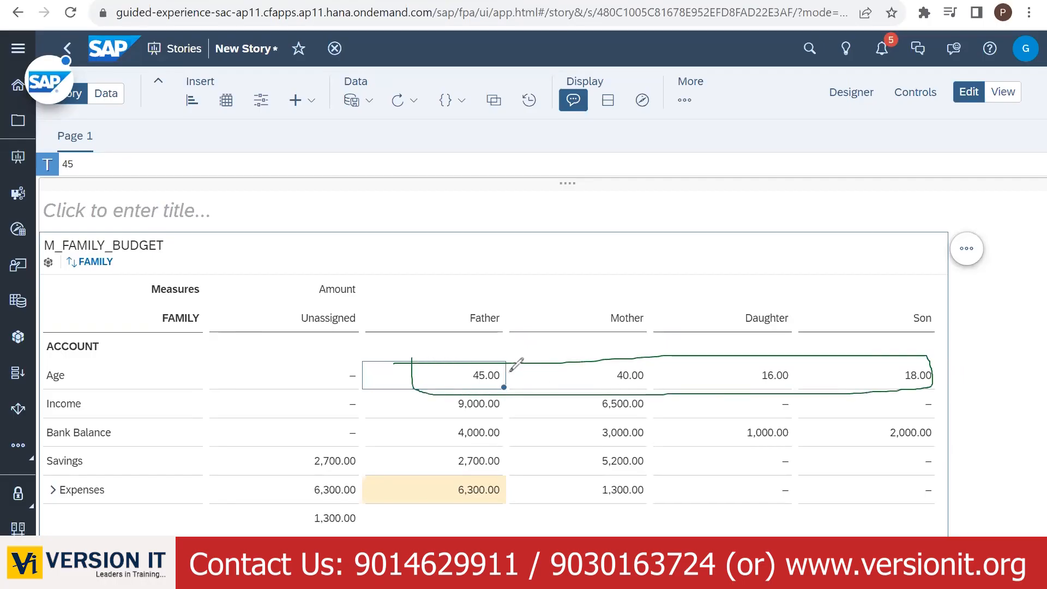
mouse_move(510, 372)
left_mouse_down()
mouse_move(487, 361)
mouse_move(461, 371)
mouse_move(466, 388)
mouse_move(505, 387)
mouse_move(511, 370)
left_mouse_up()
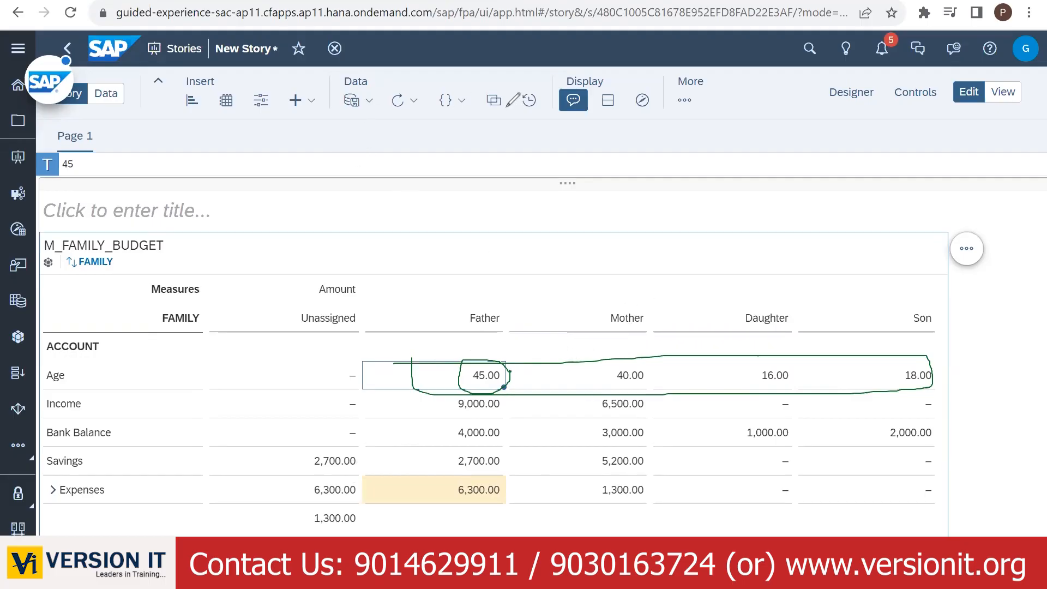
key("Escape")
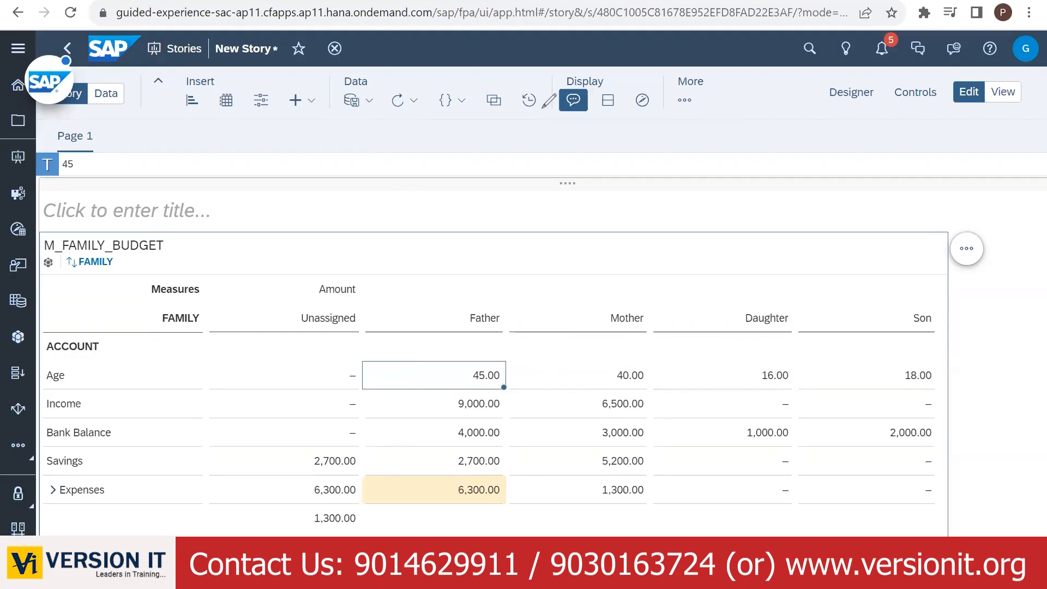
left_click(374, 517)
left_click(352, 521)
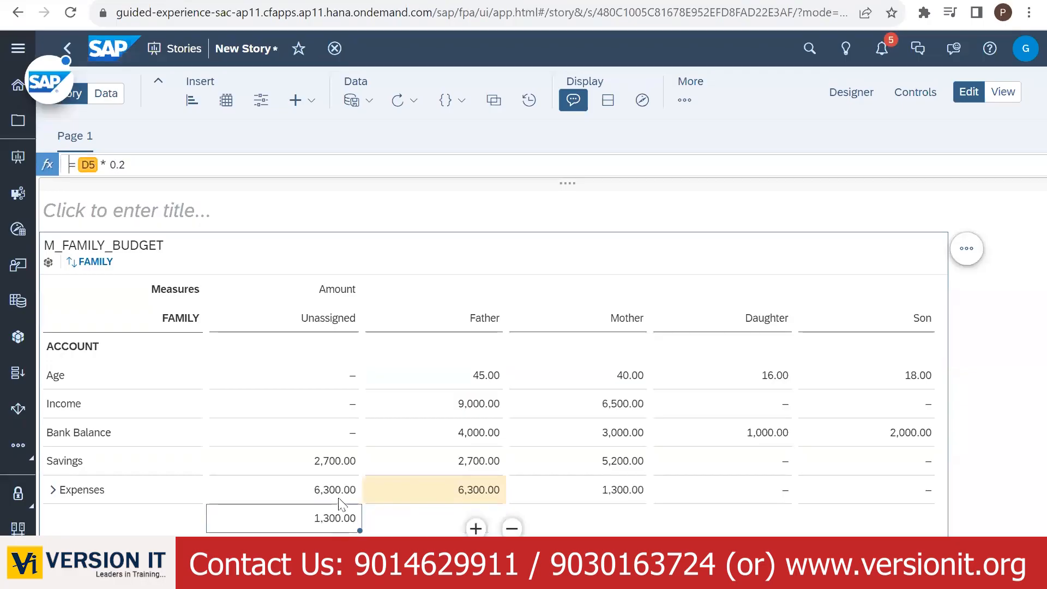
left_click(338, 493)
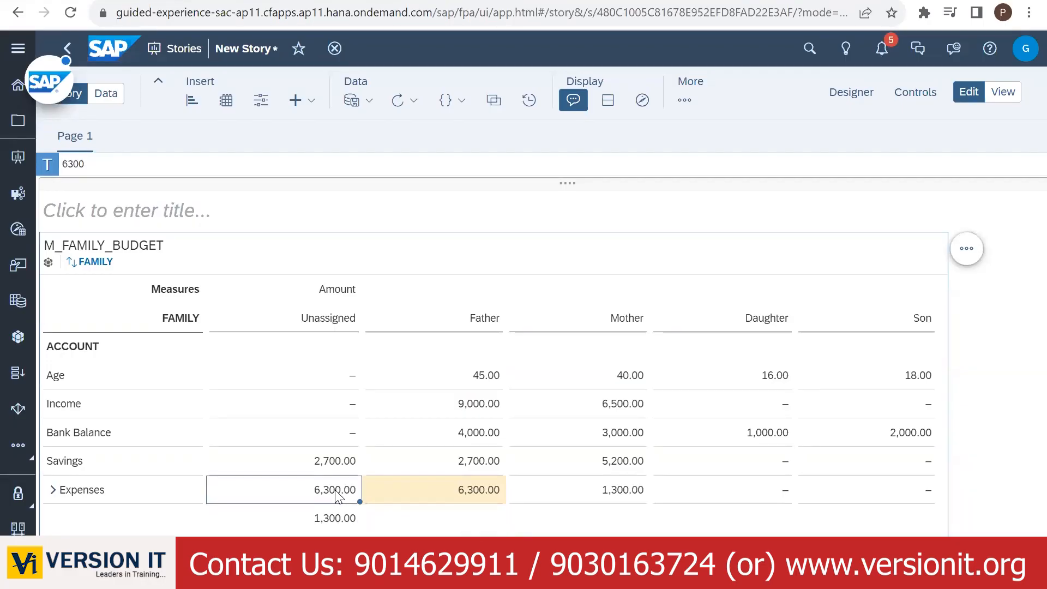
left_click(330, 521)
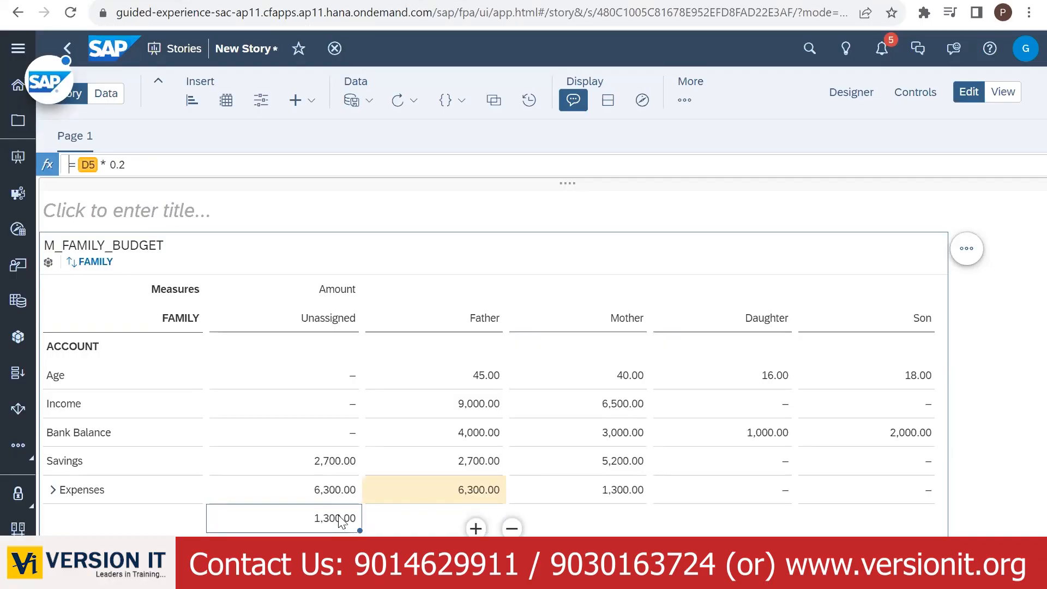
left_click(464, 466)
left_click(622, 468)
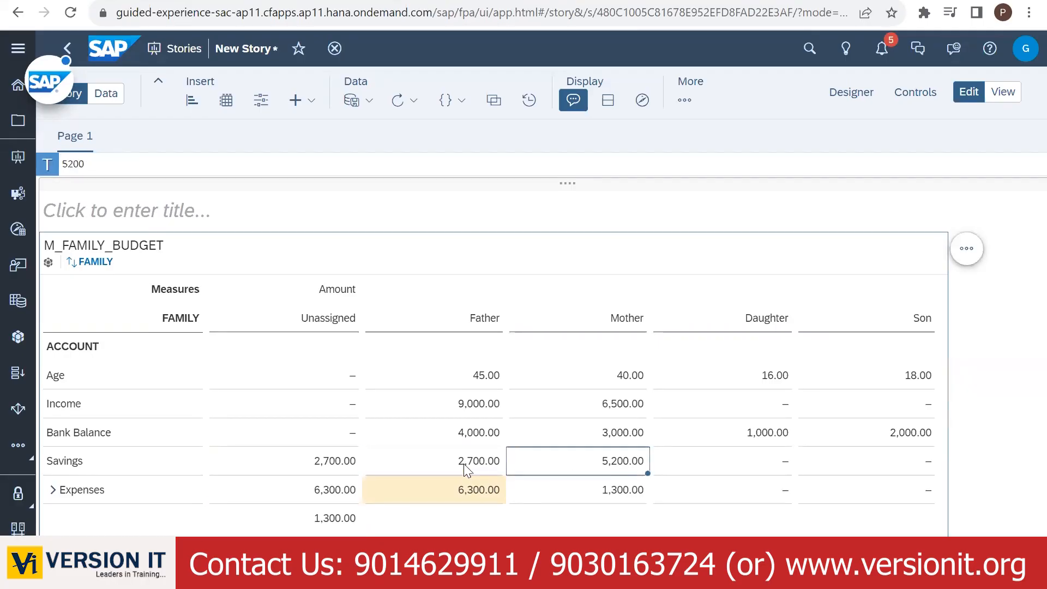
- Replace the helper formula with =C7+D7, totalling Father's and Mother's savings to 7,900.00
left_click(463, 465)
left_click(343, 519)
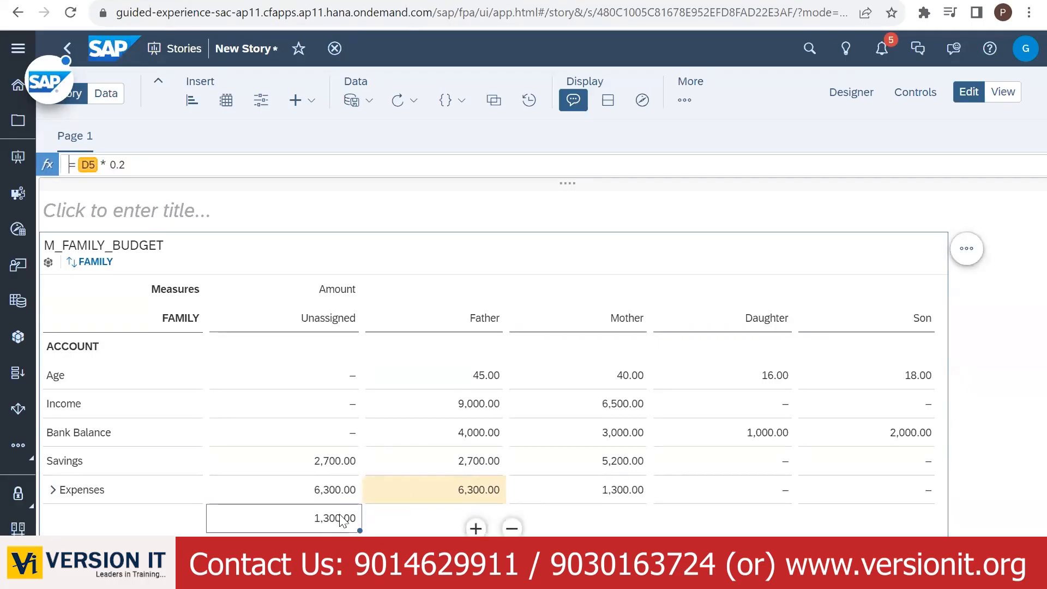
left_click(84, 164)
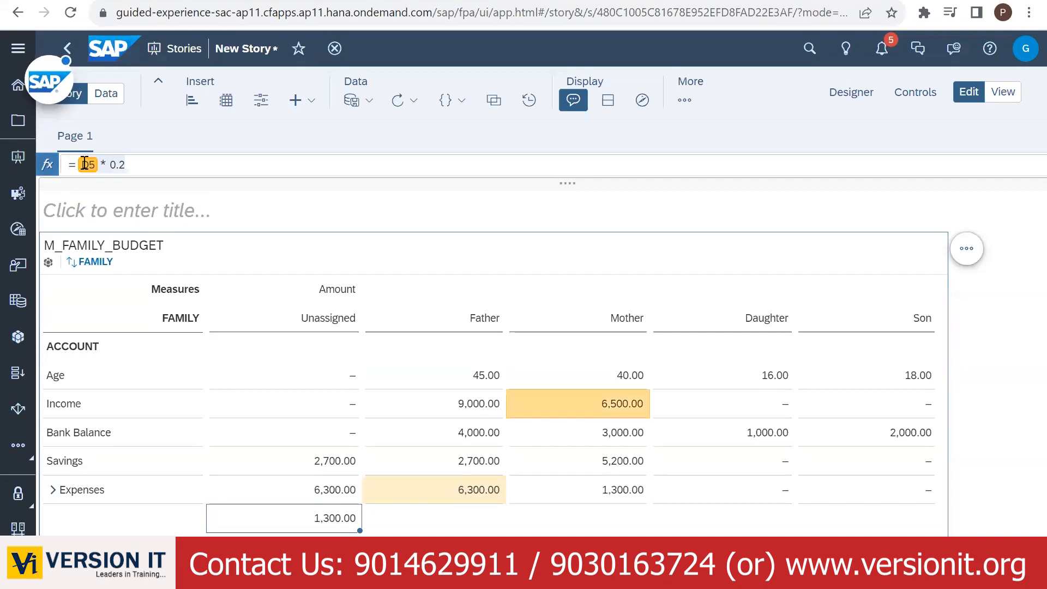
key("BackSpace")
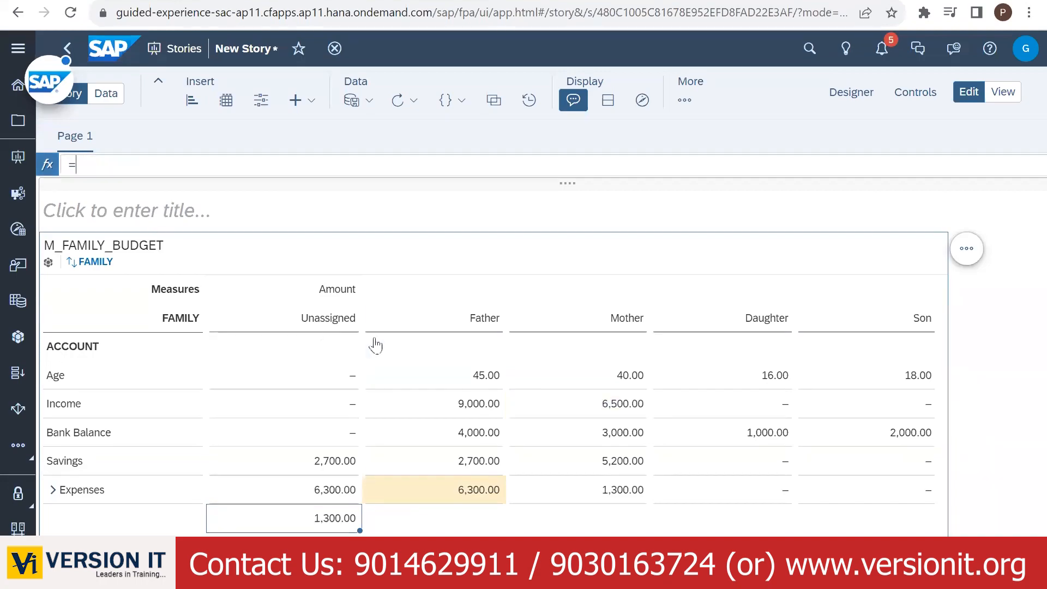
left_click(460, 463)
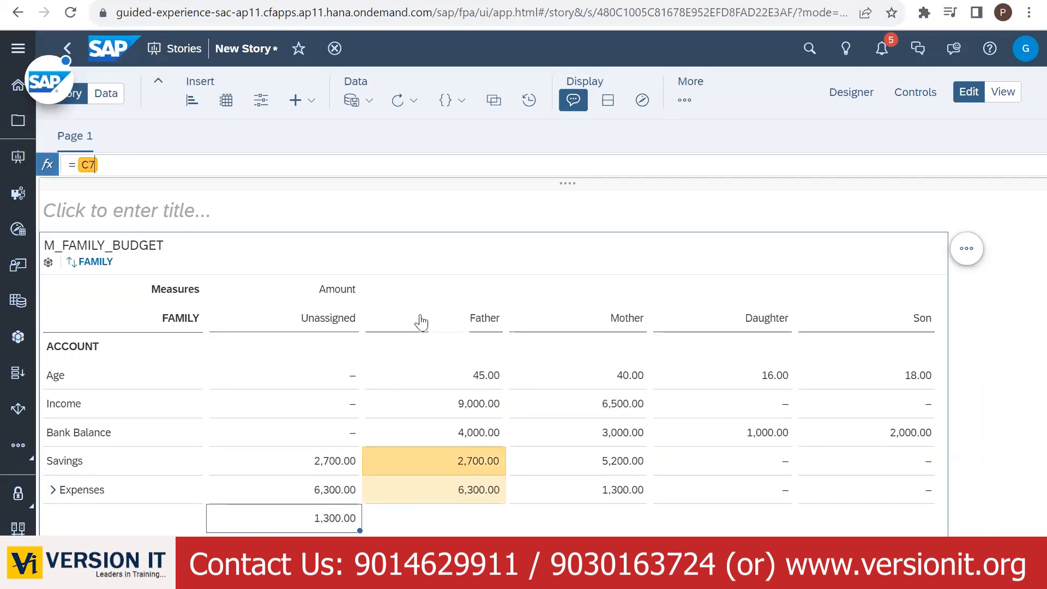
type("+")
left_click(620, 463)
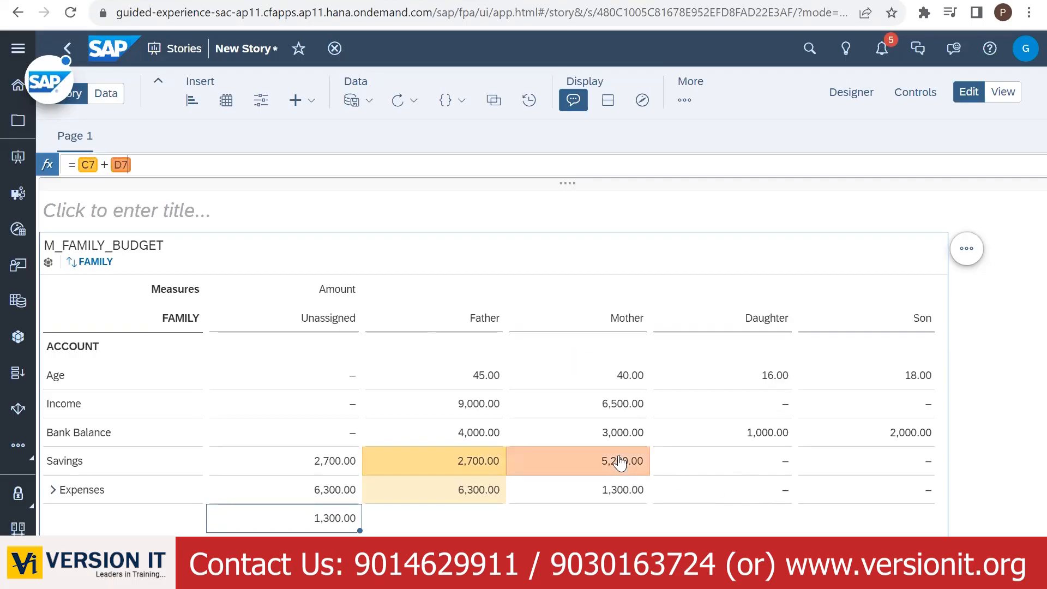
key("Return")
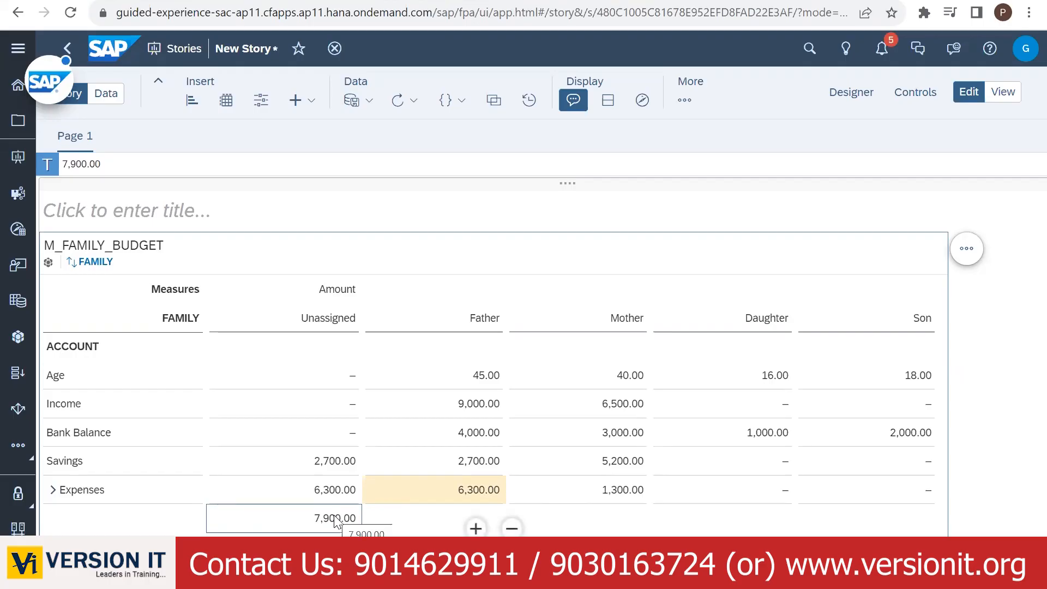
- Paste the 7,900.00 total into the Unassigned Savings cell
left_click(333, 464)
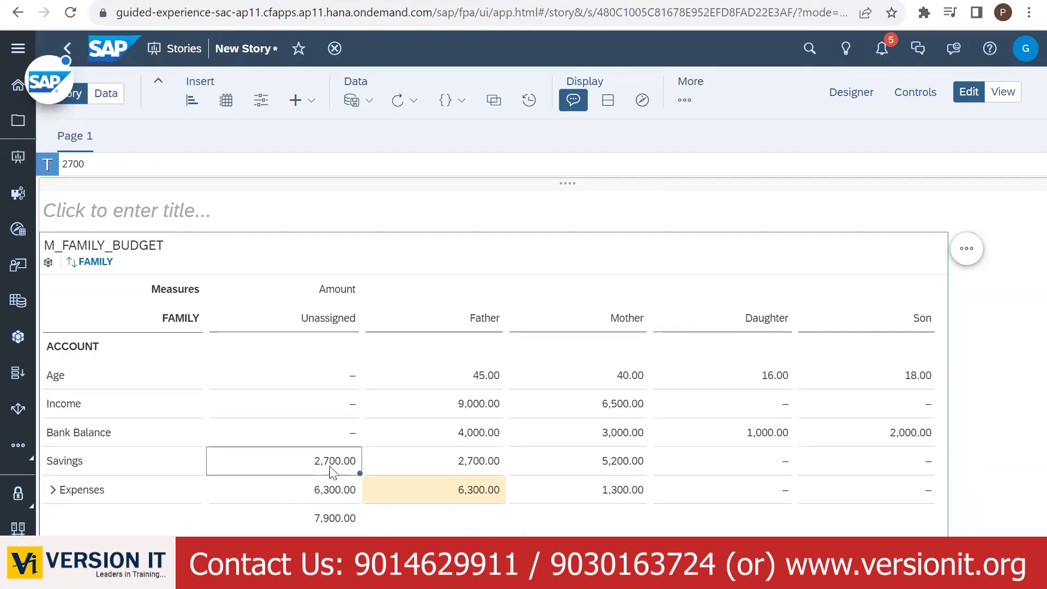
type("6300")
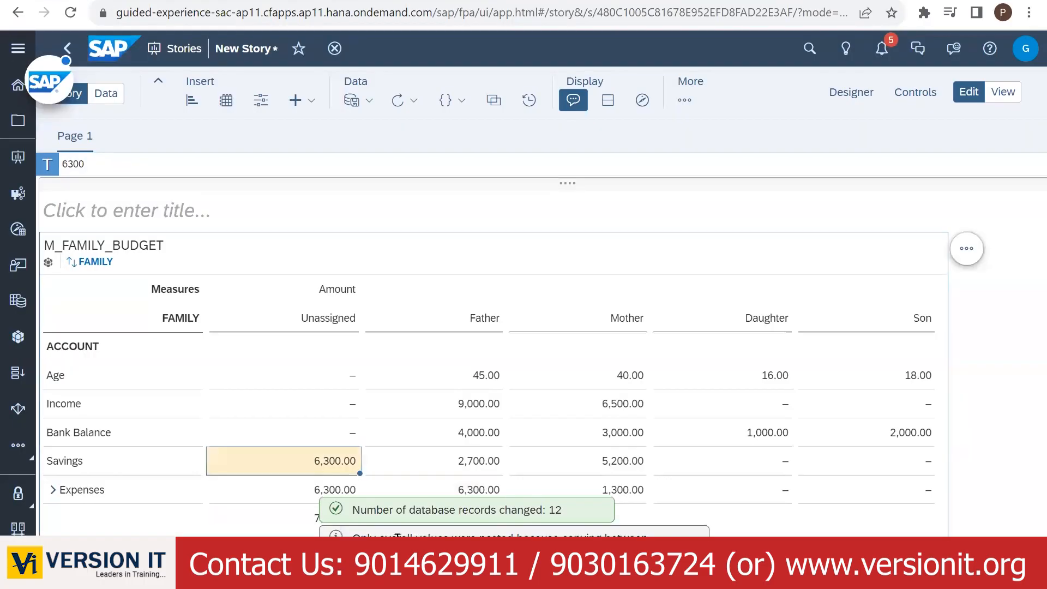
left_click(304, 507)
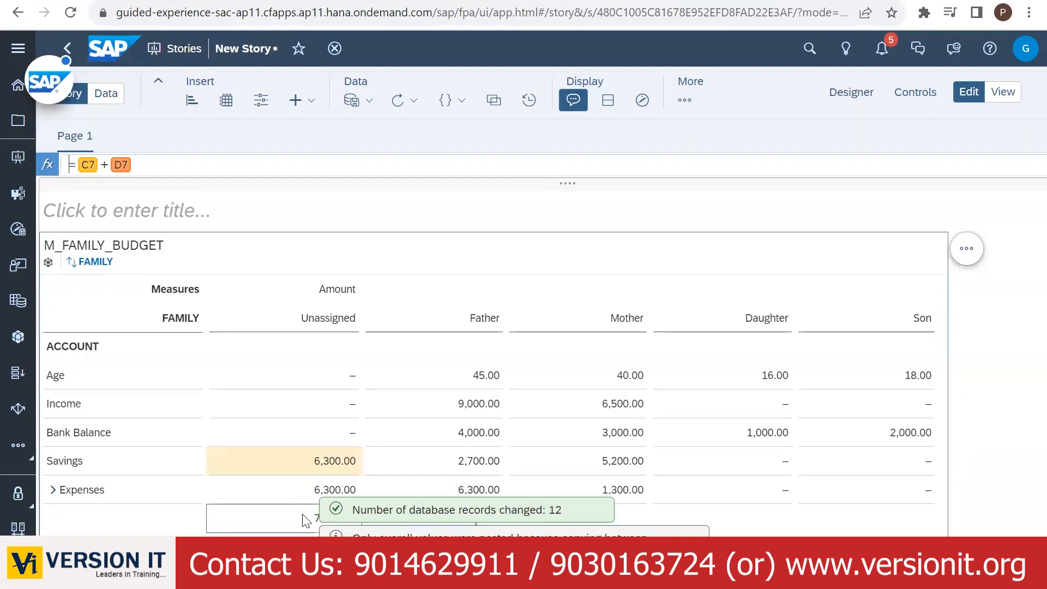
left_click(298, 469)
type("7900")
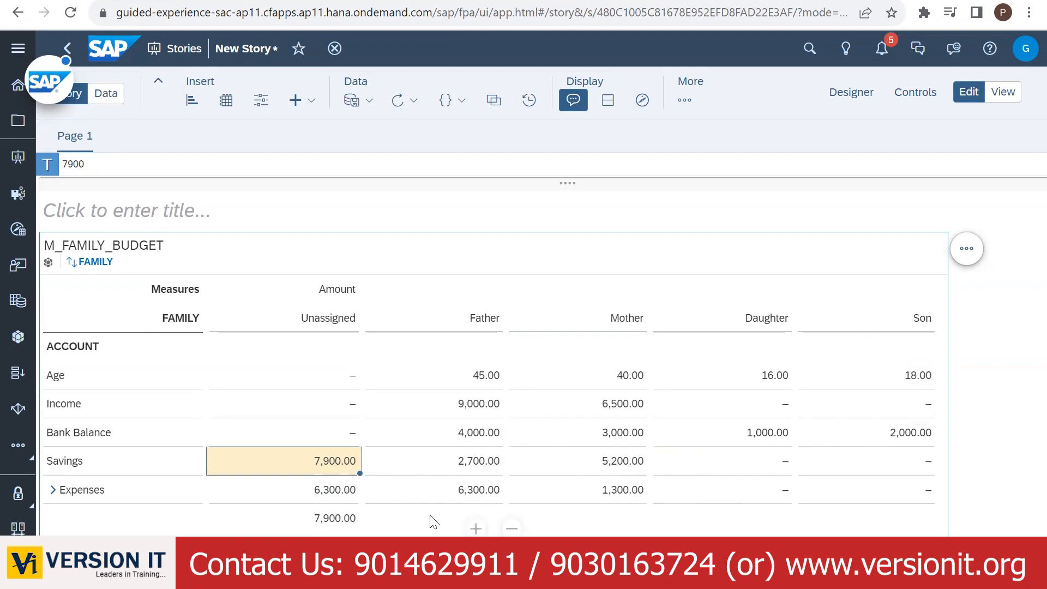
- Delete the =C7+D7 helper total cell
left_click(463, 518)
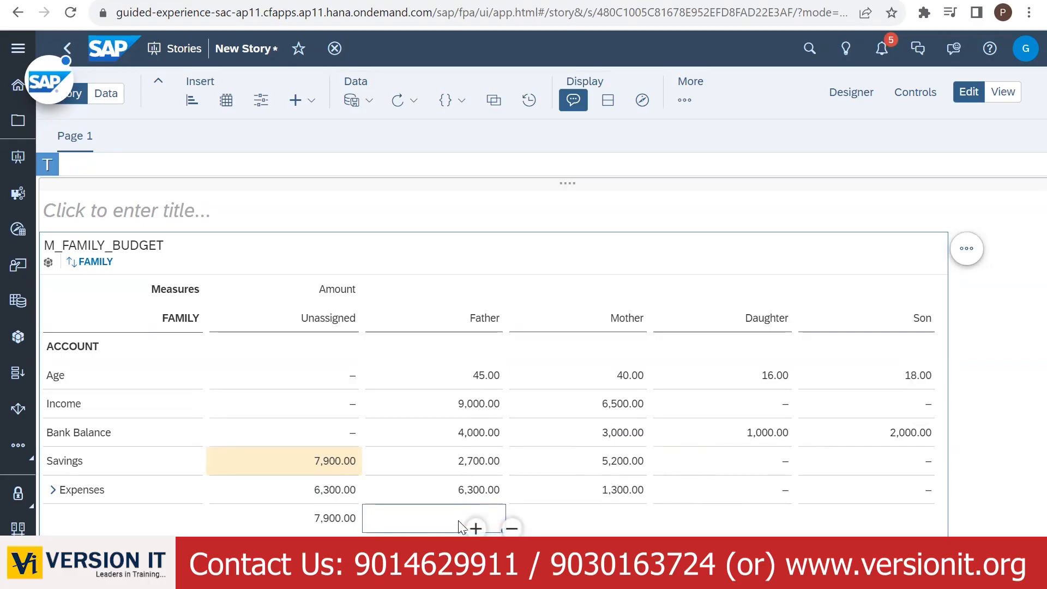
left_click(337, 372)
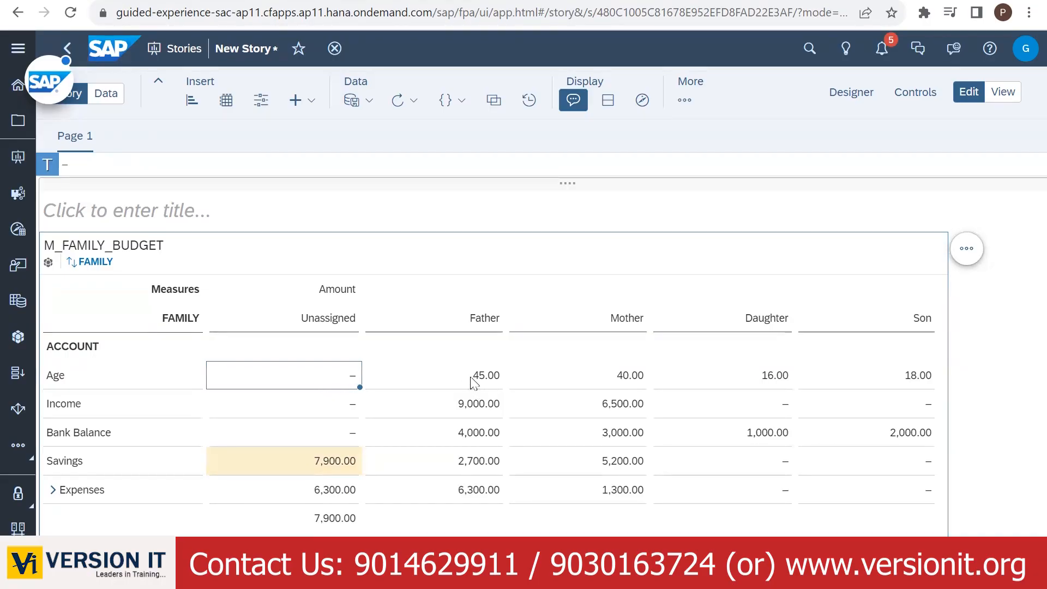
left_click(475, 381)
left_click(331, 378)
left_click(86, 166)
type("=")
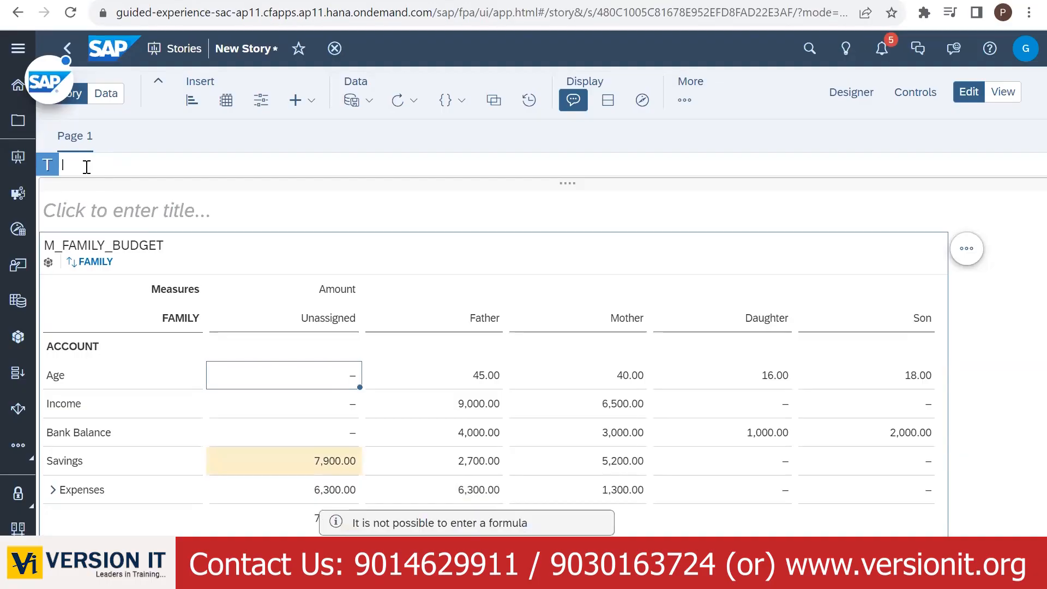
left_click(307, 516)
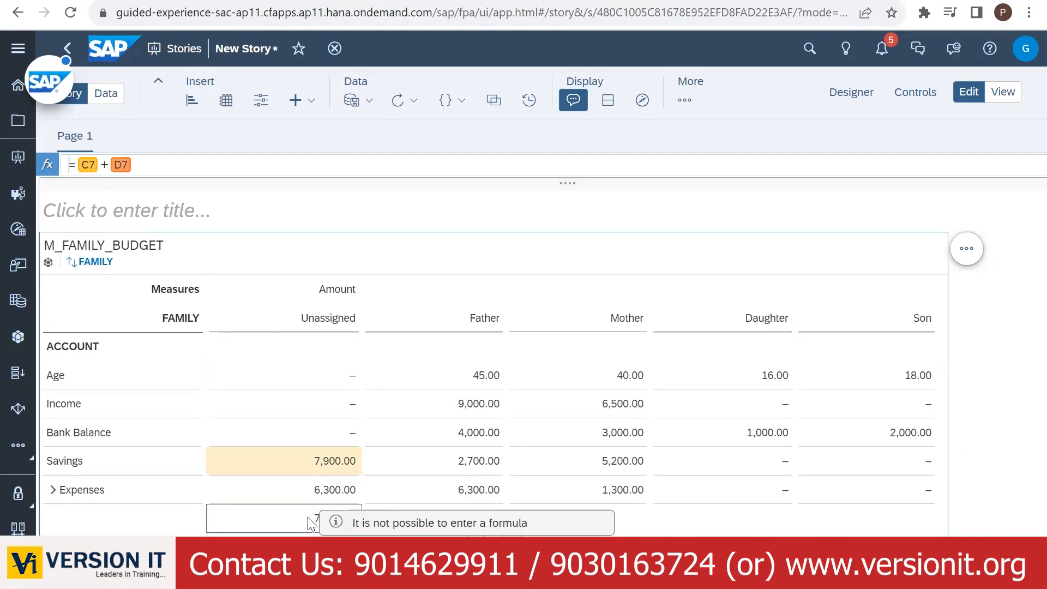
key("Delete")
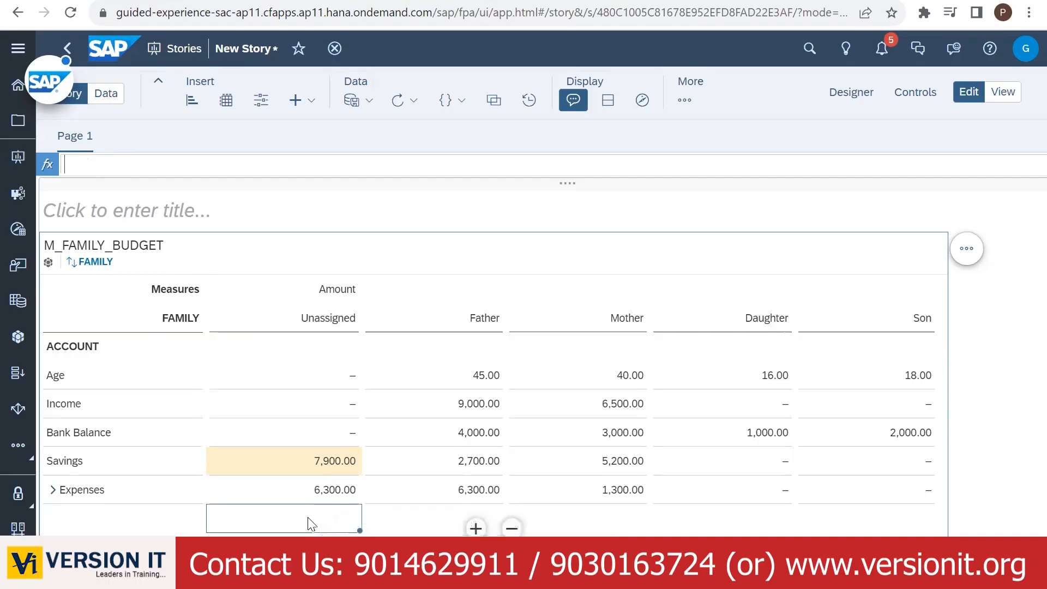
- Fill Father's Age 45.00 across the Mother, Daughter and Son Age cells
type("=")
key("BackSpace")
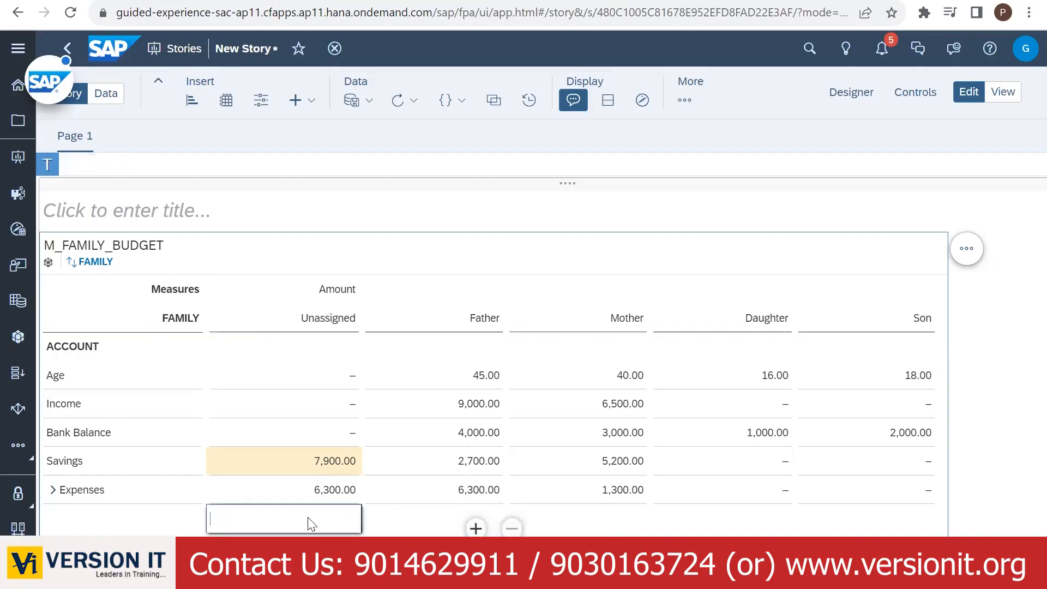
type("=")
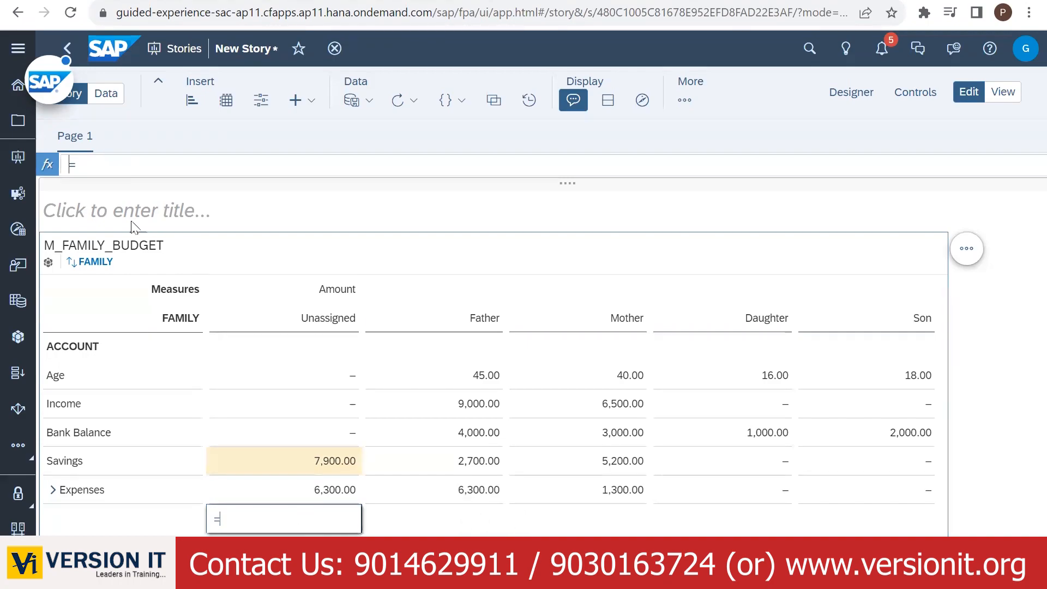
left_click(93, 164)
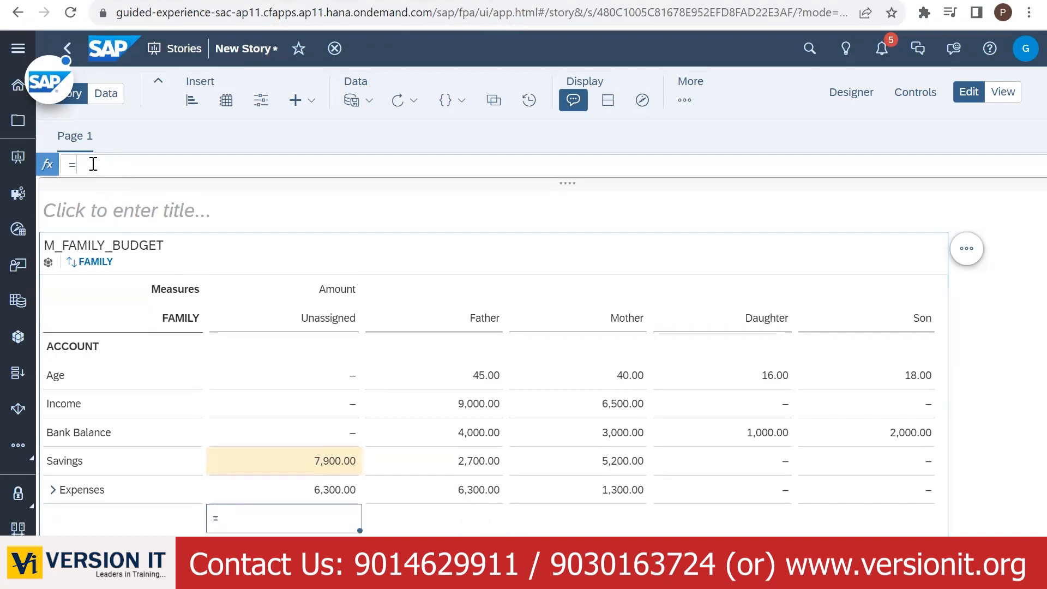
left_click(498, 381)
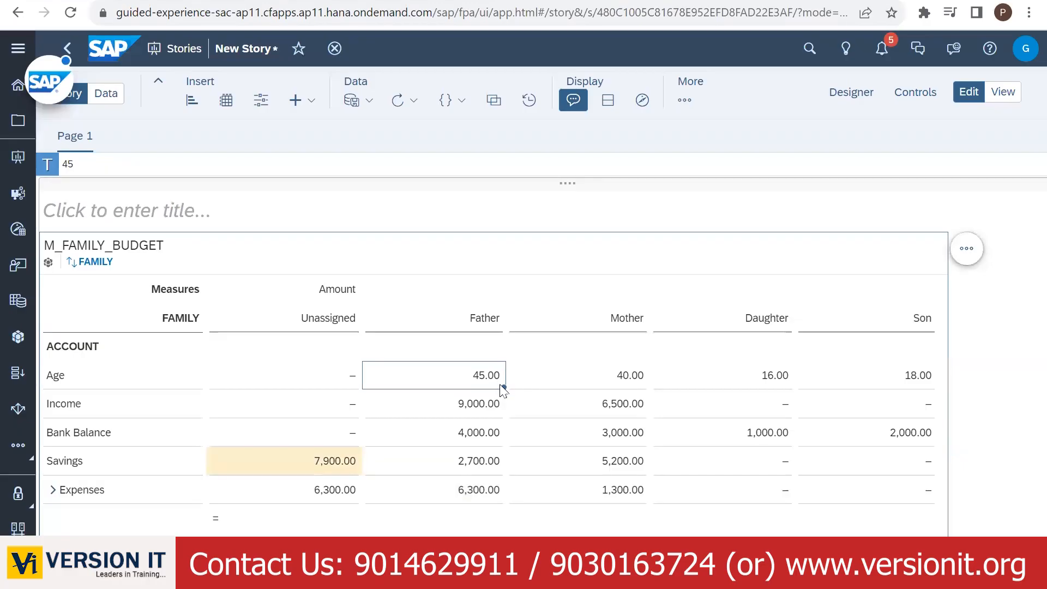
left_click_drag(502, 387, 595, 382)
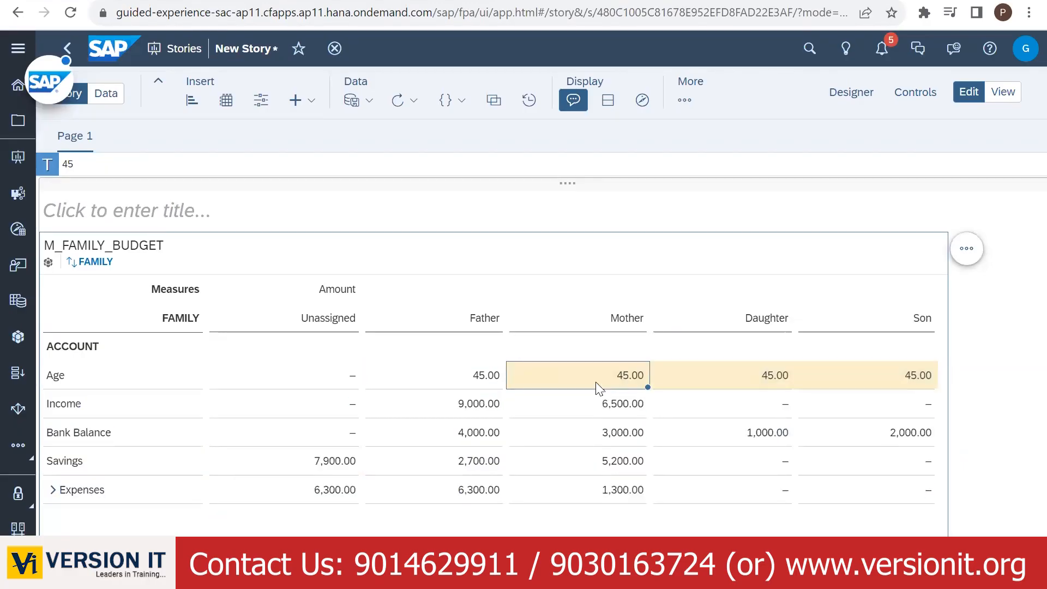
double_click(595, 381)
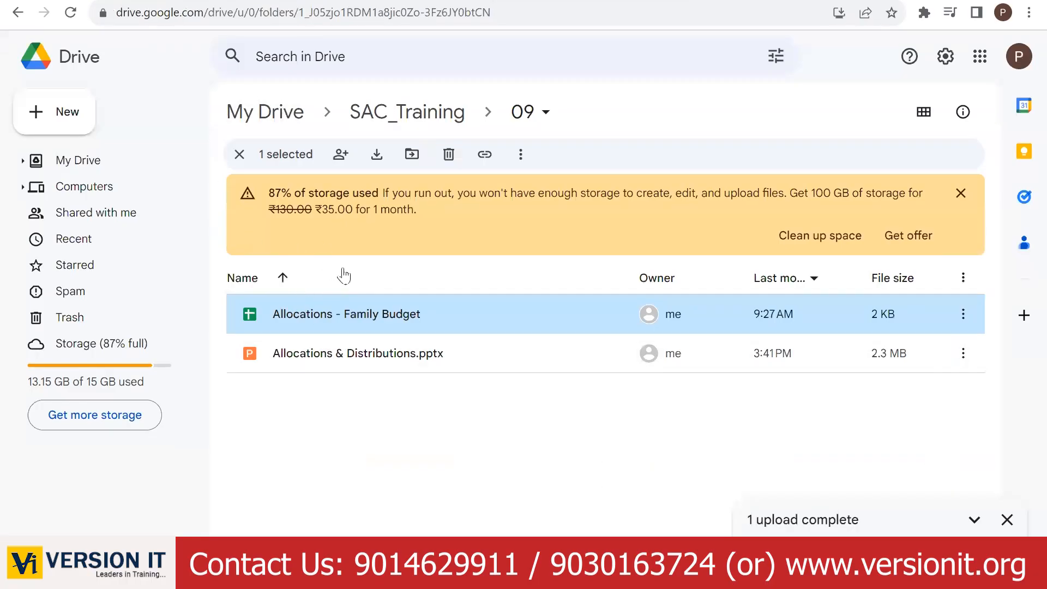
- Open the Allocations - Family Budget sheet from Google Drive, then return to the story
double_click(277, 310)
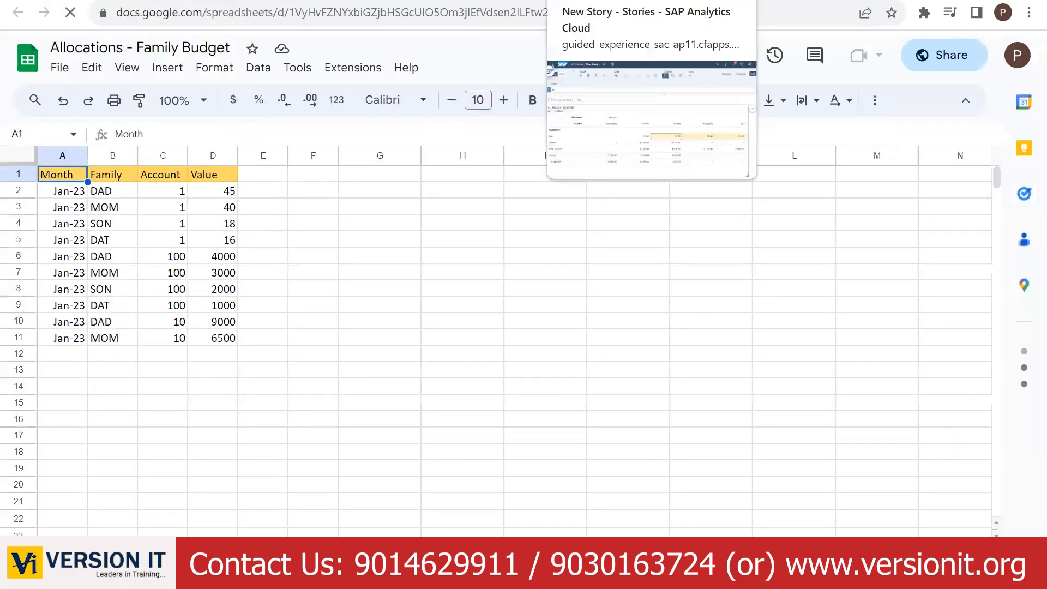
left_click(611, 1)
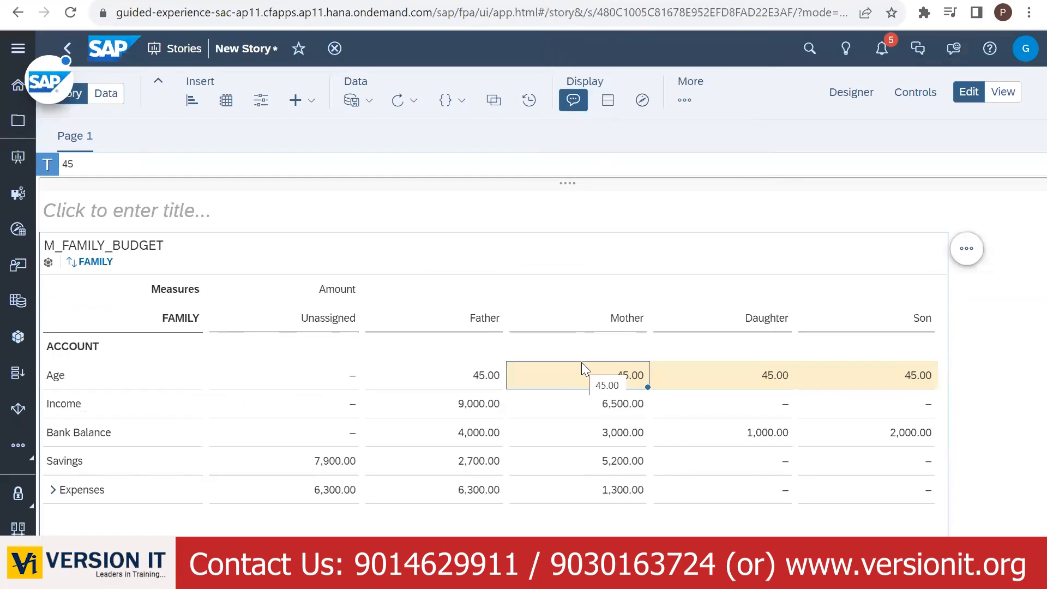
- Set Mother's Age to 40 and Daughter's Age to 18, then view the Family Budget spreadsheet
double_click(610, 374)
key("BackSpace")
type("0")
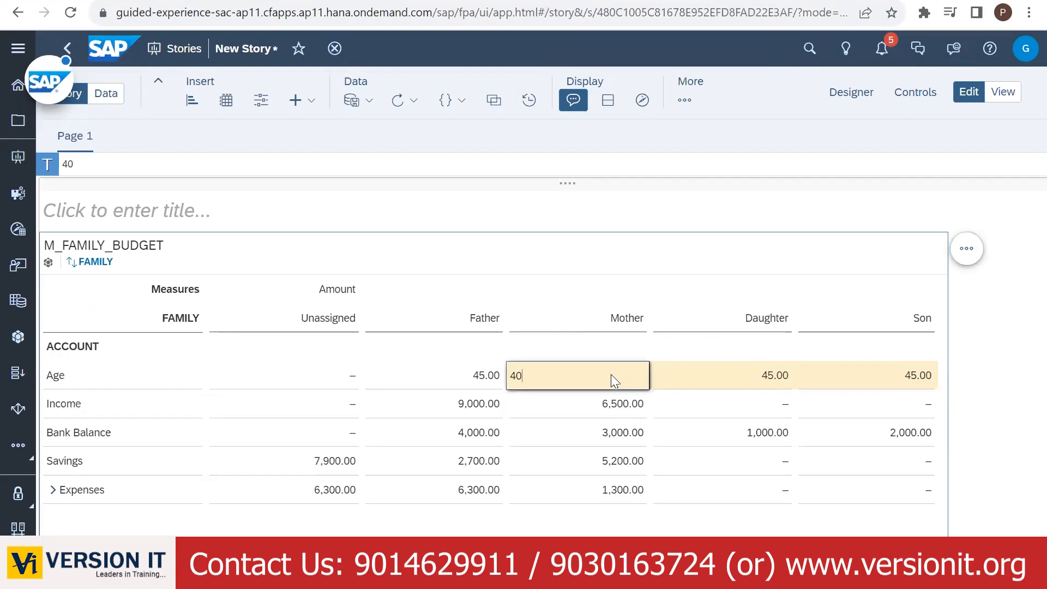
left_click(744, 379)
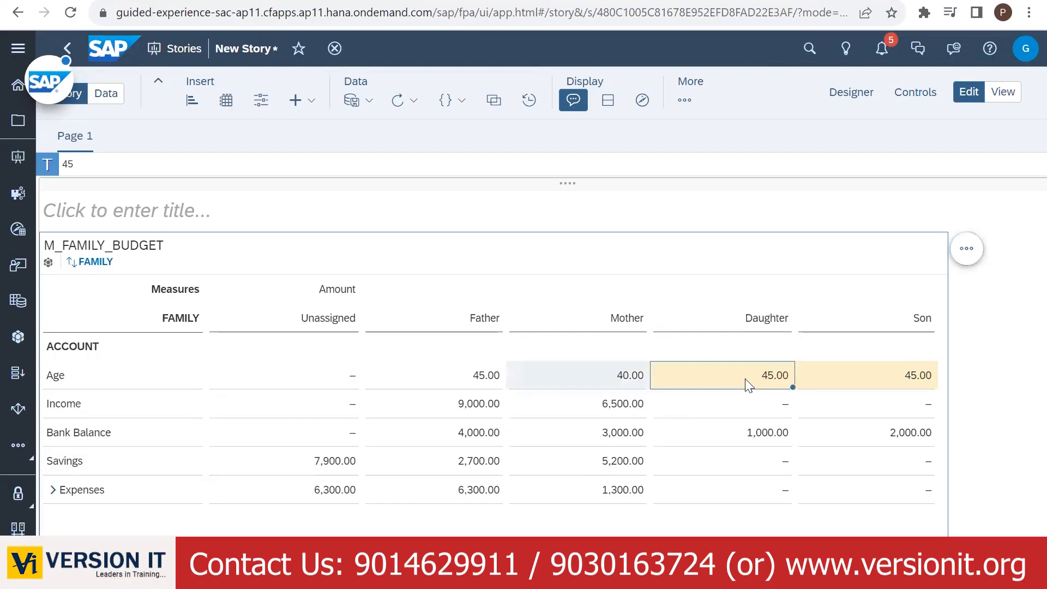
type("18")
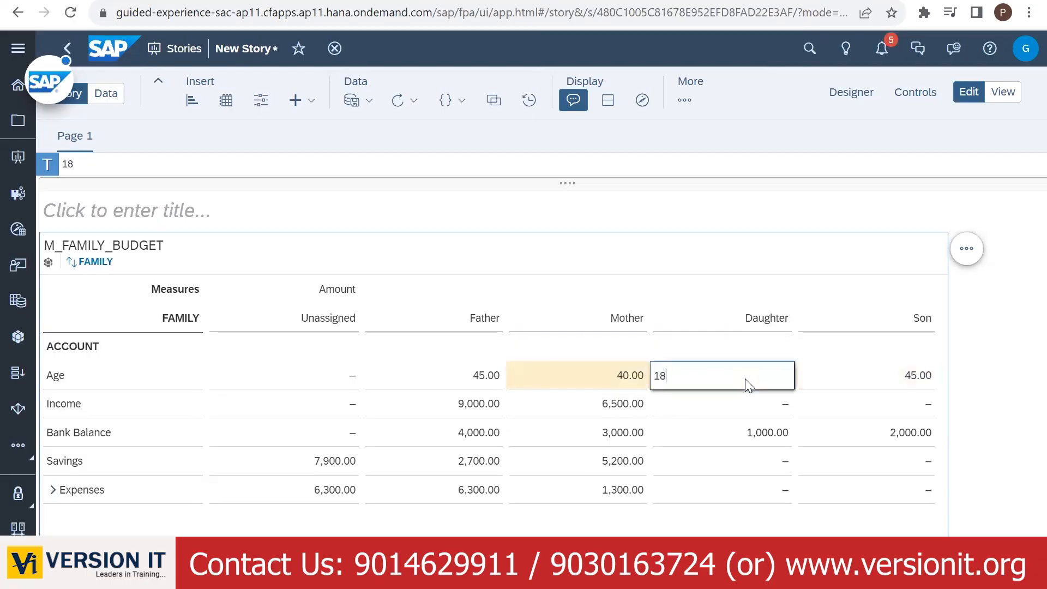
left_click(884, 376)
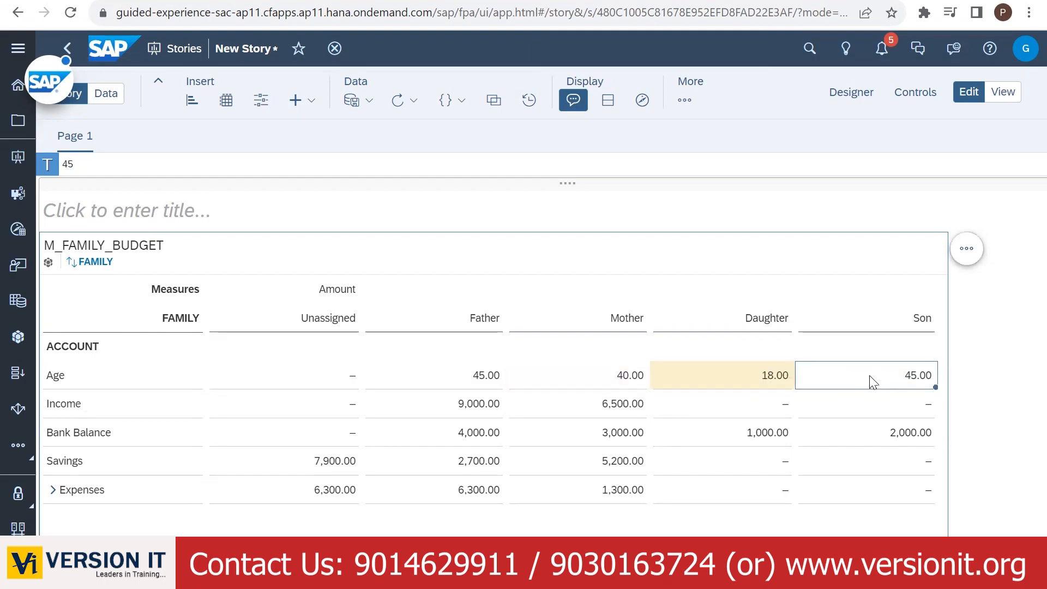
left_click(234, 1)
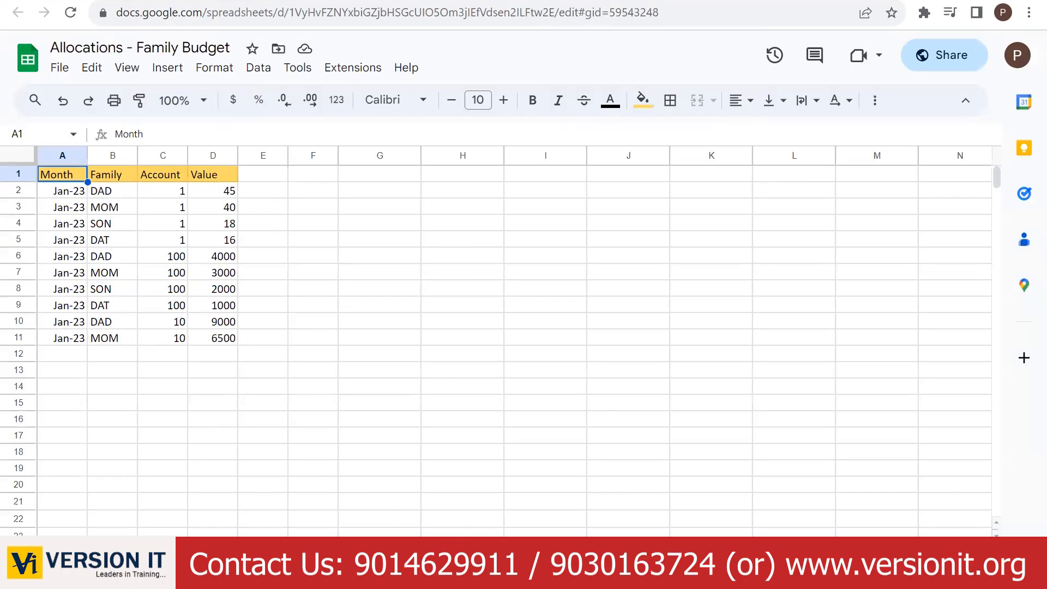
- Browse the ID, Account and data sheets of Allocations - Family Budget, then return to the story
left_click(191, 564)
left_click(253, 565)
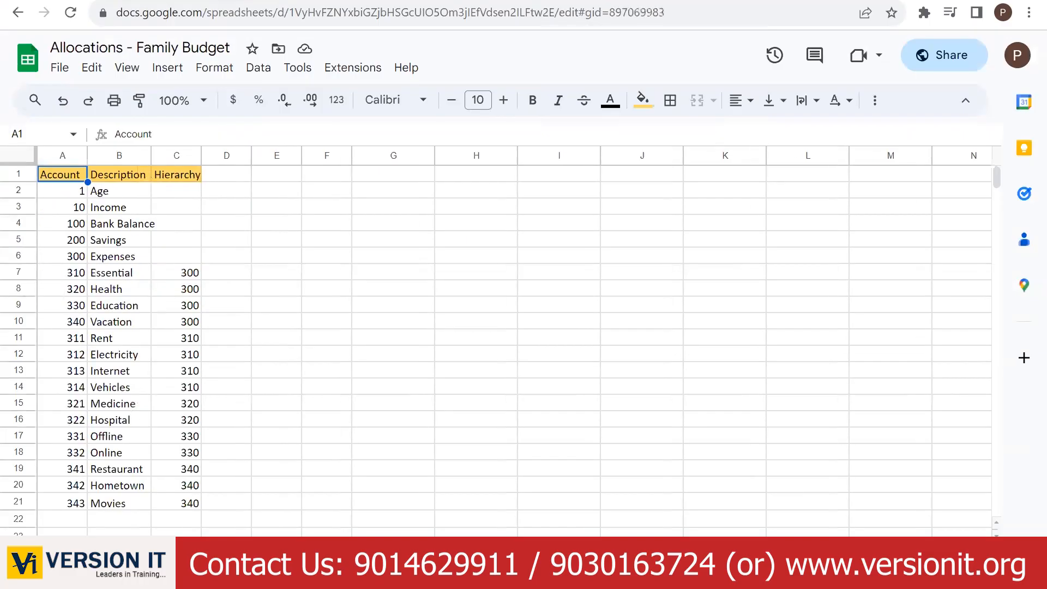
left_click(142, 564)
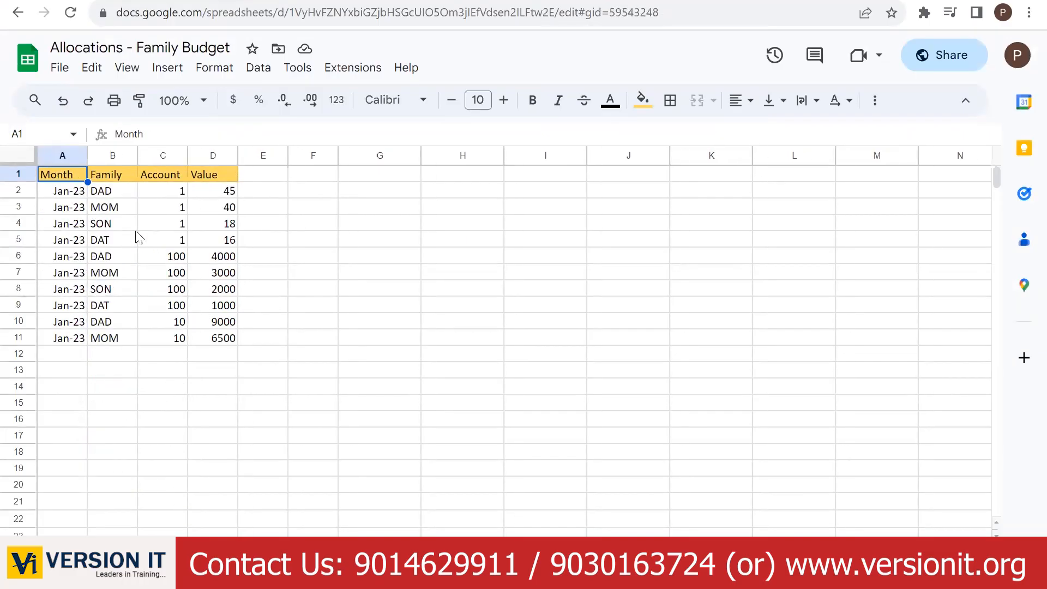
left_click(146, 1)
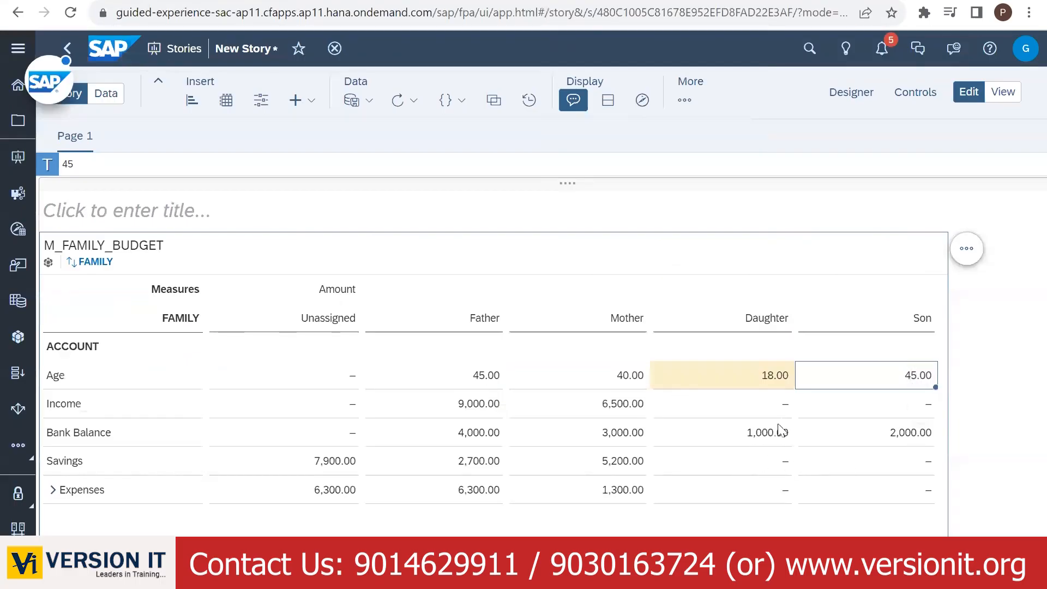
- Change Daughter's Age from 18 to 16 and Son's Age from 45 to 18
double_click(776, 378)
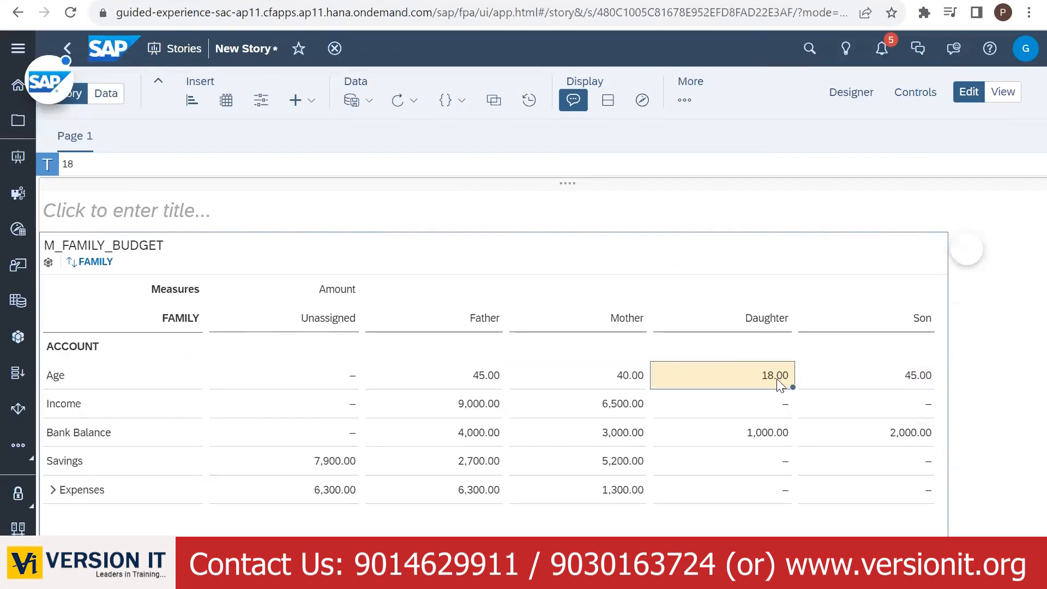
key("BackSpace")
type("6")
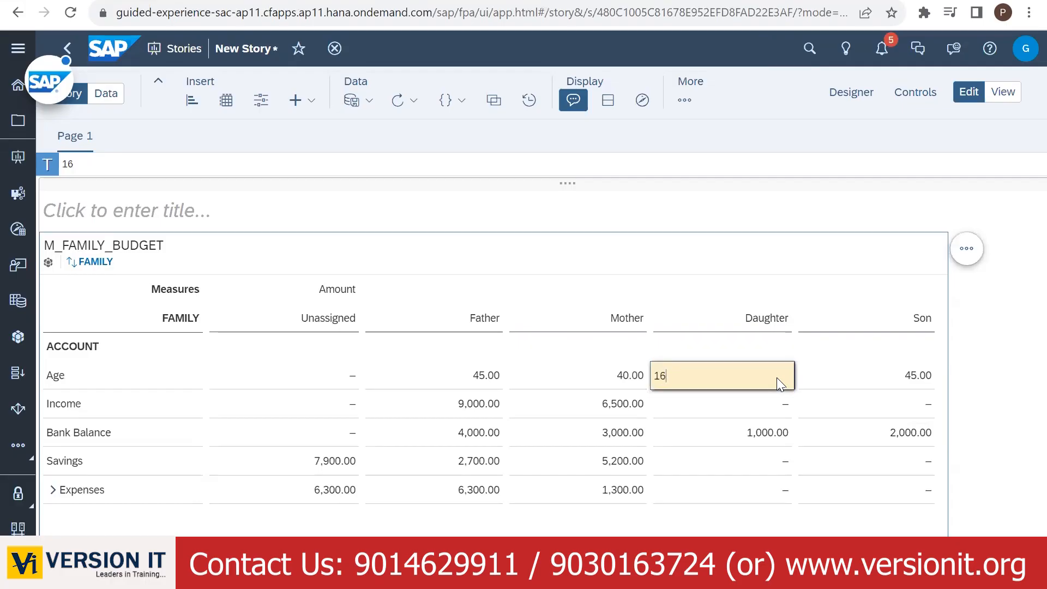
left_click(882, 374)
double_click(882, 374)
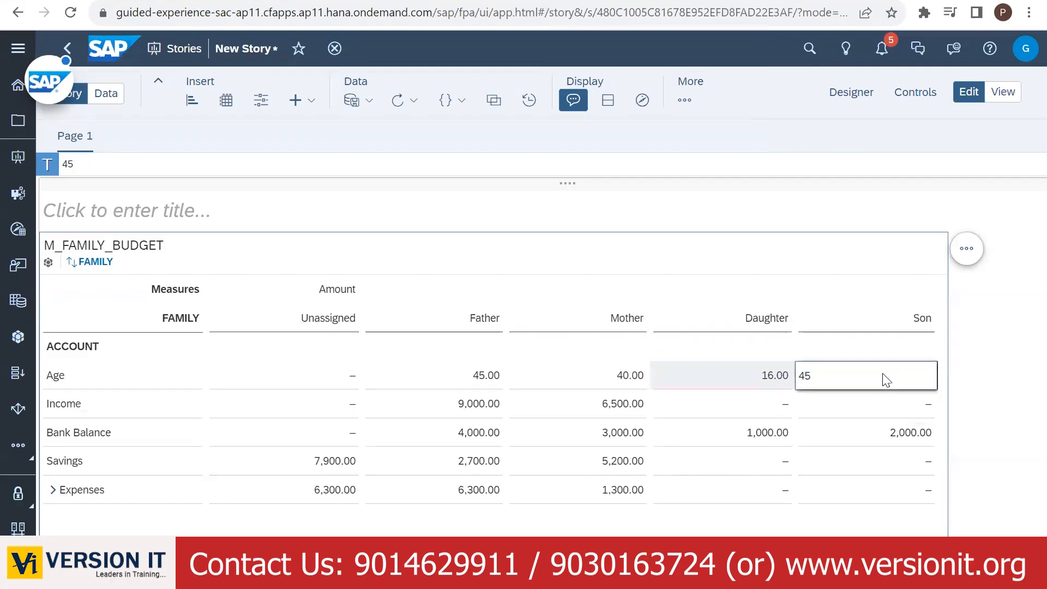
key("BackSpace")
type("18")
key("Return")
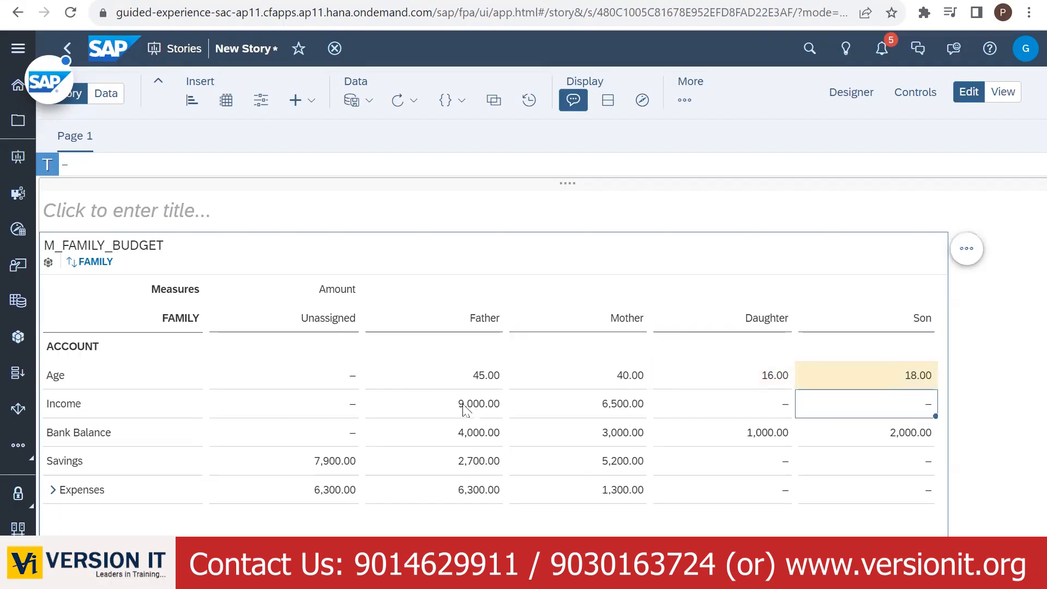
left_click(343, 382)
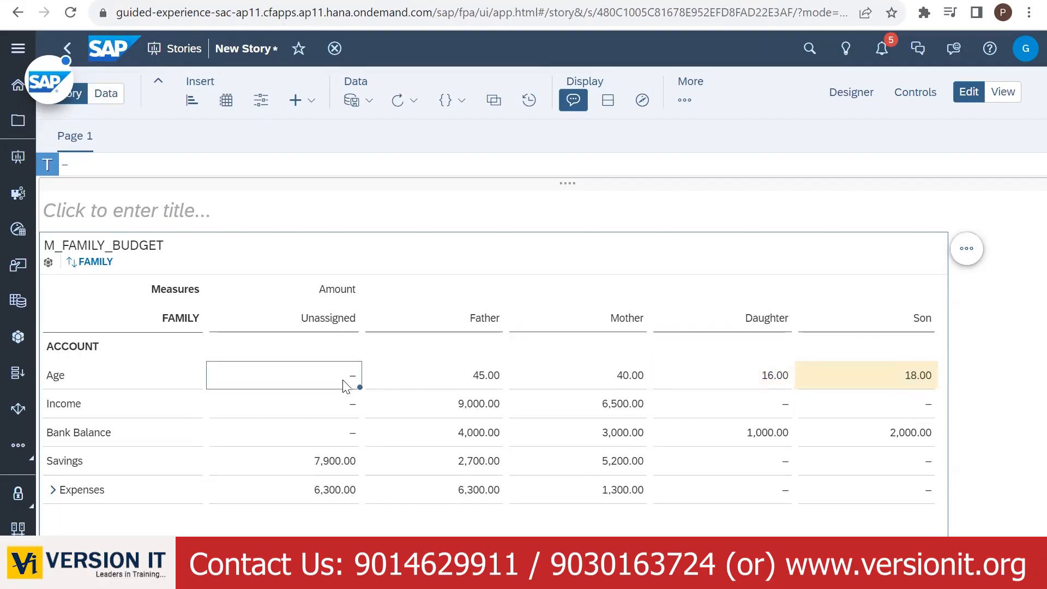
- Enter =C4+D4+E4+F4 in the cell below Unassigned to total the ages as 119
left_click(336, 518)
left_click(92, 167)
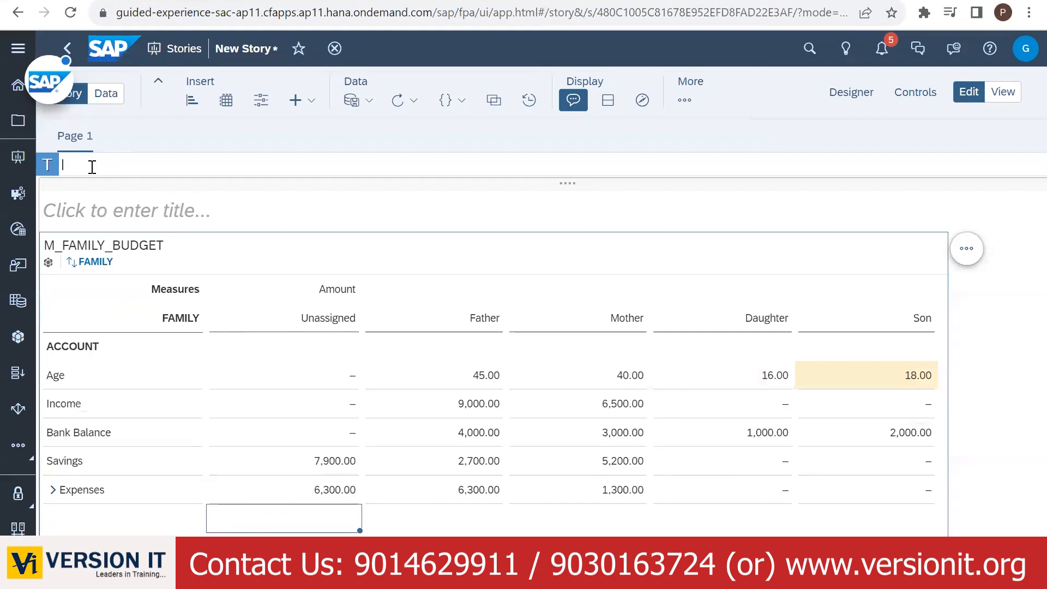
type("=")
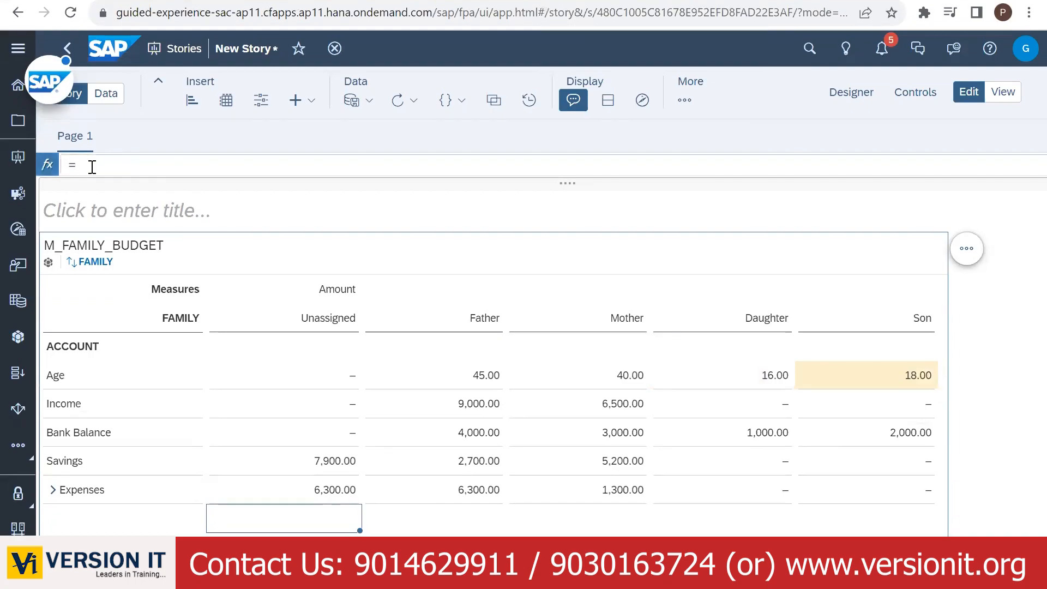
left_click(452, 381)
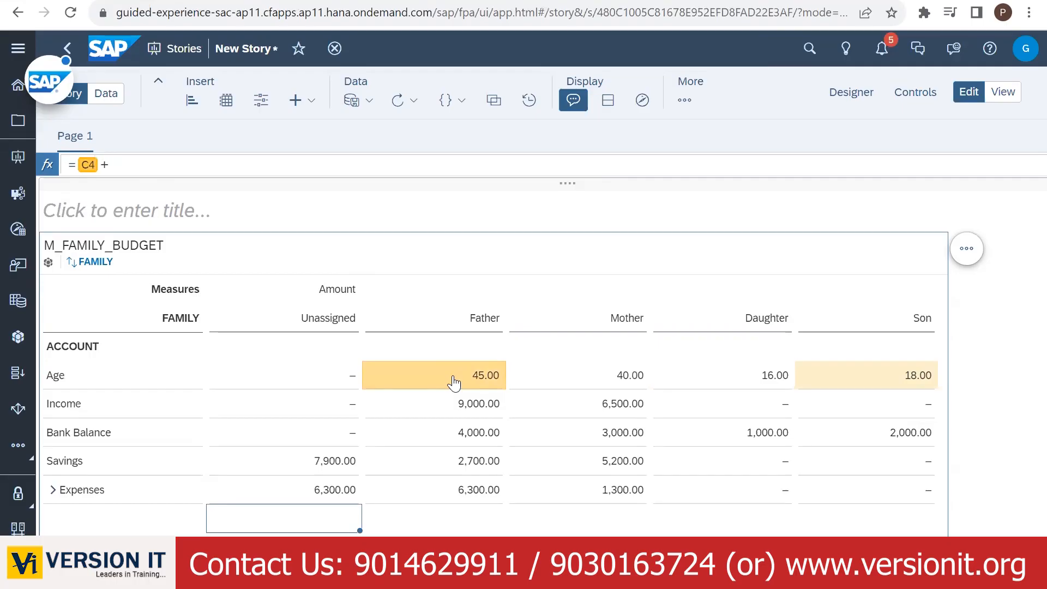
type("+D")
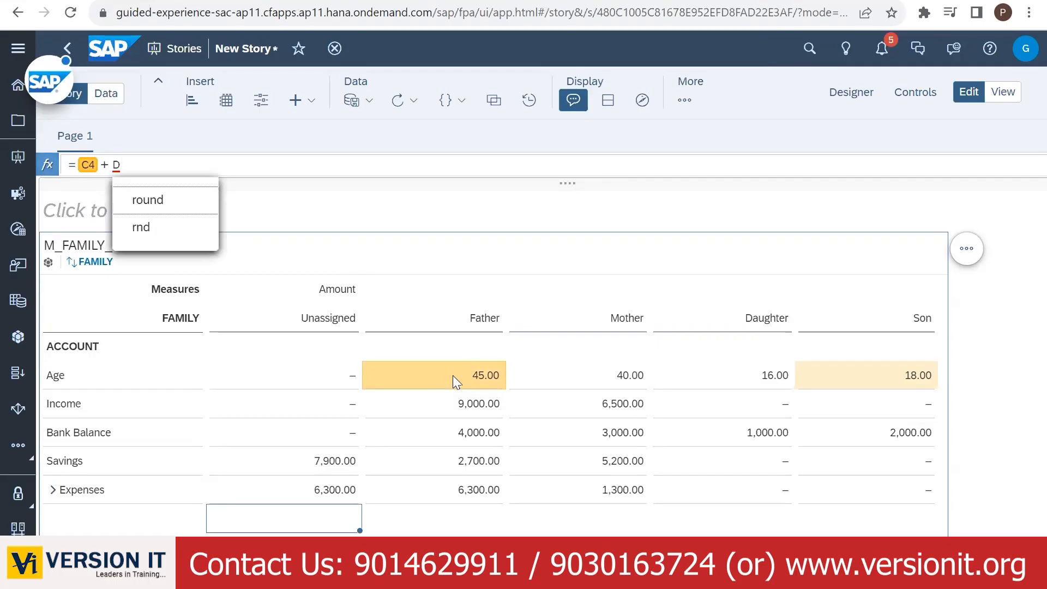
type("%")
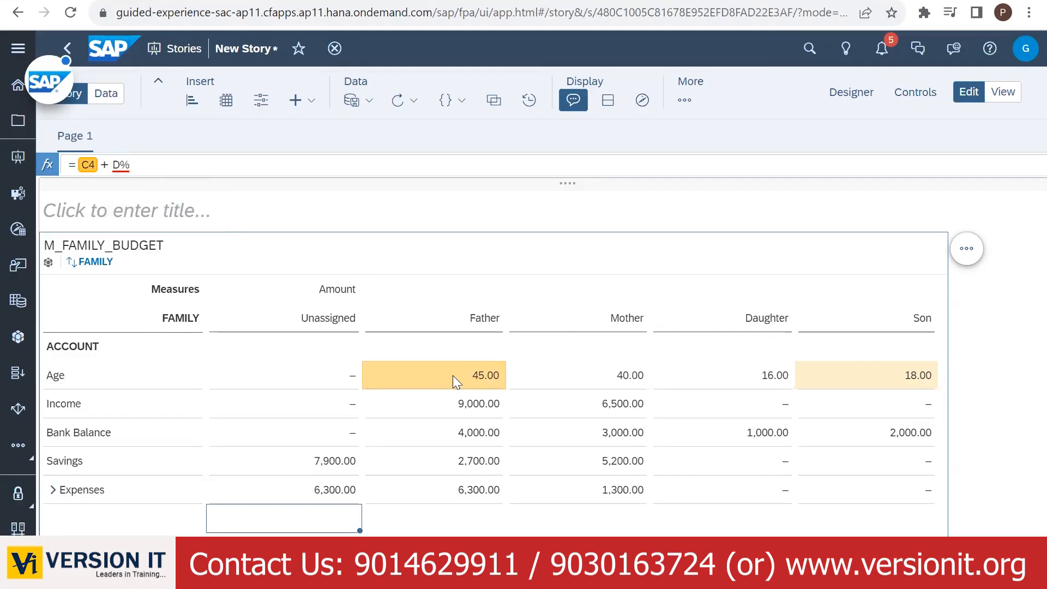
key("BackSpace")
type("4")
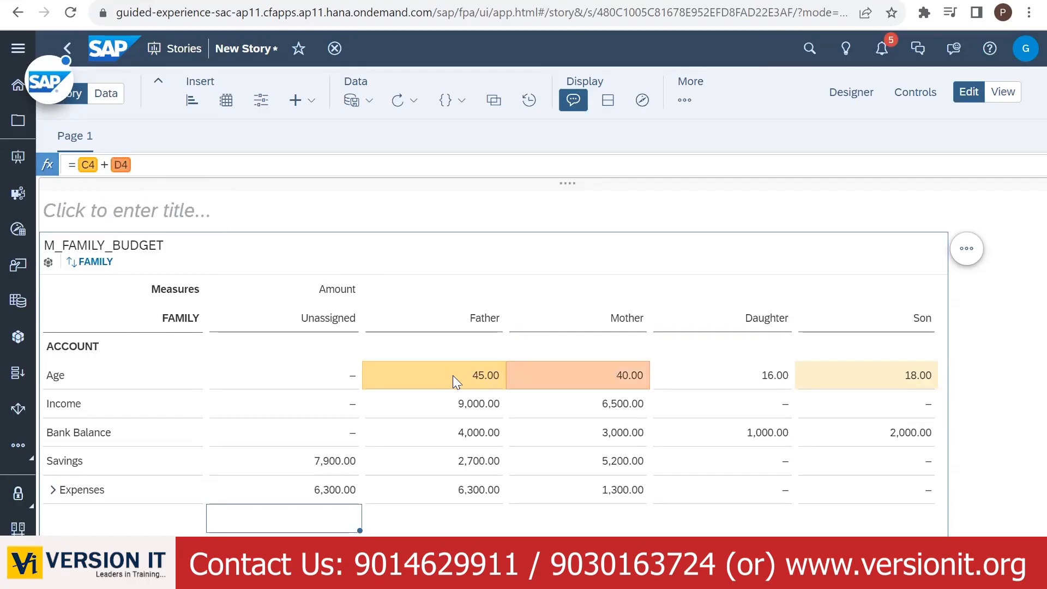
type("+")
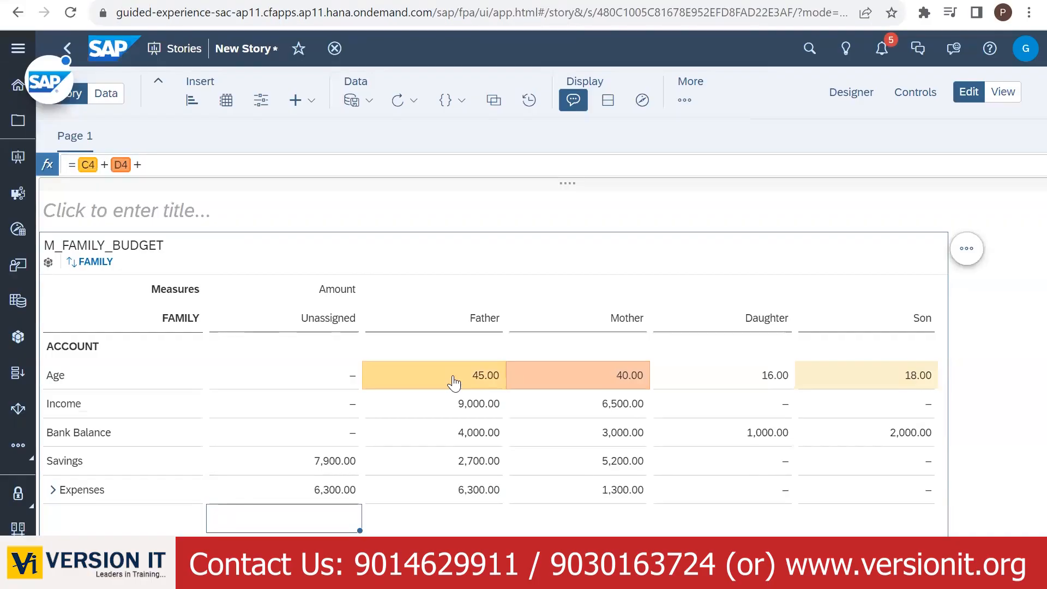
type("E4+")
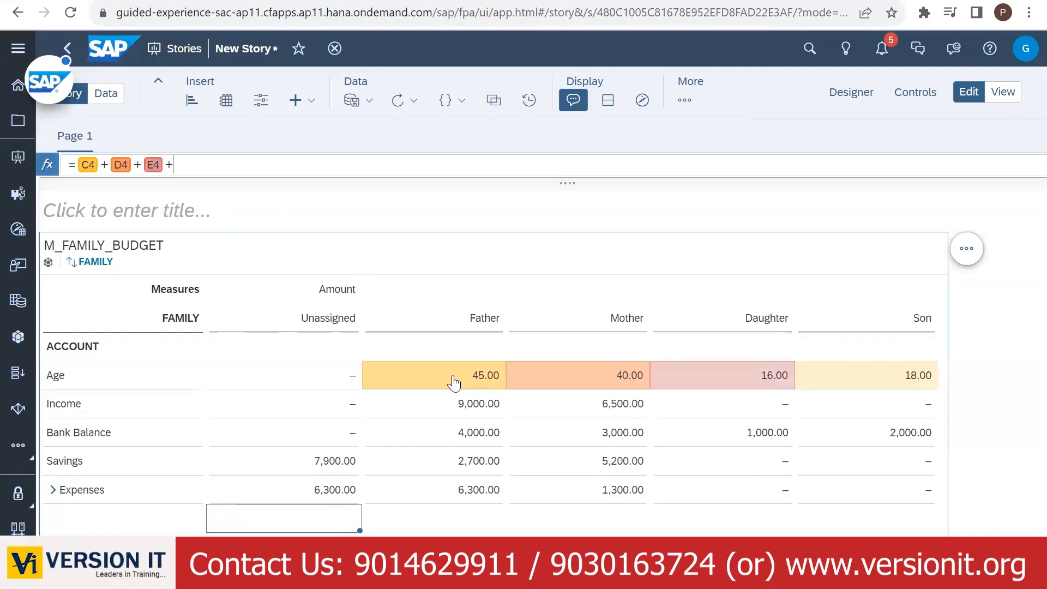
type("F4")
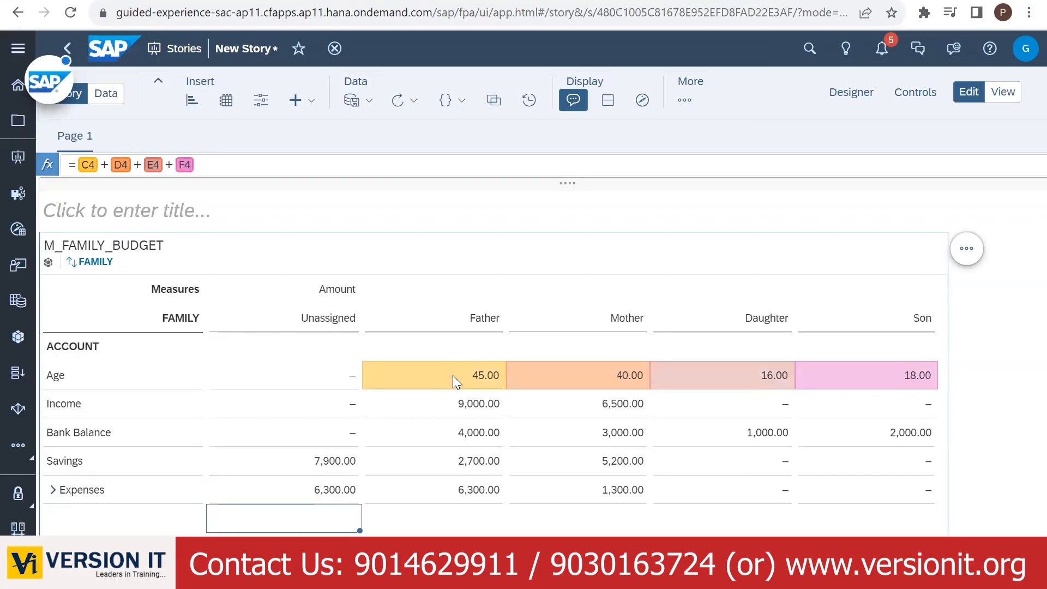
key("Return")
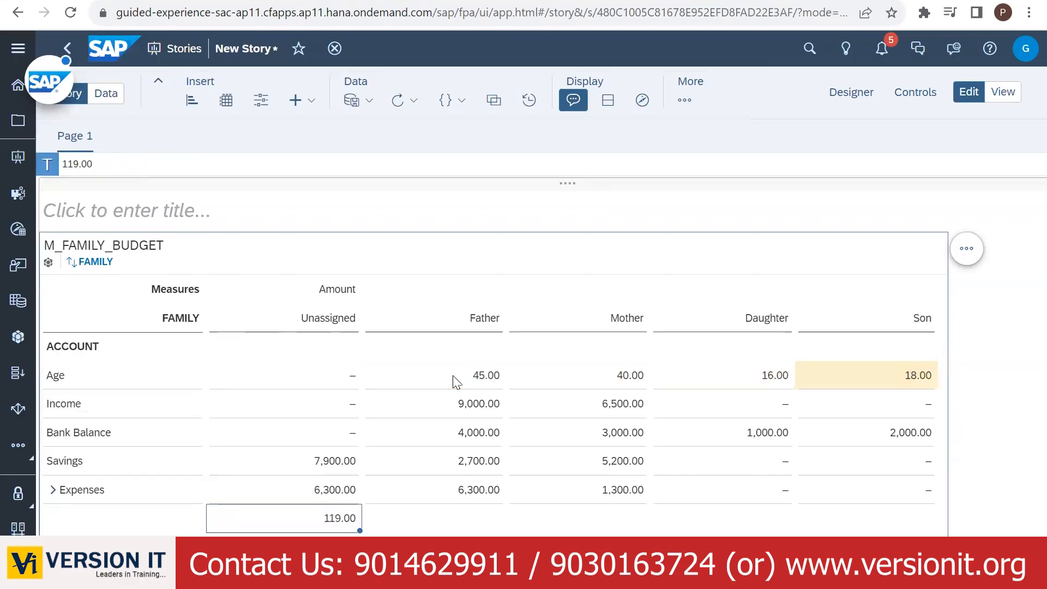
- Paste the 119 total into Unassigned Age and check the cells below the family columns
left_click(334, 522)
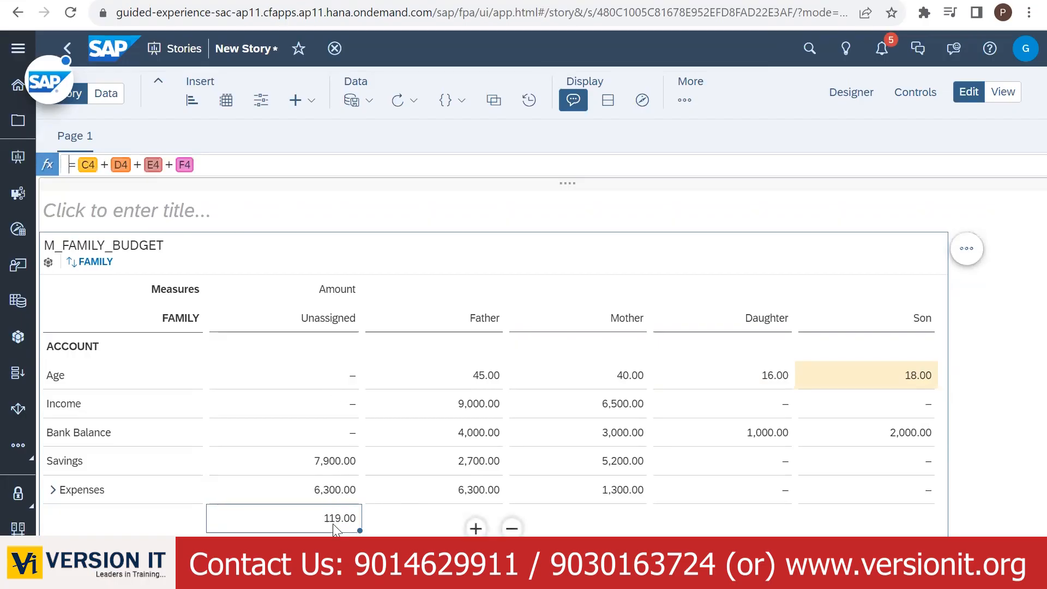
left_click(329, 385)
type("119")
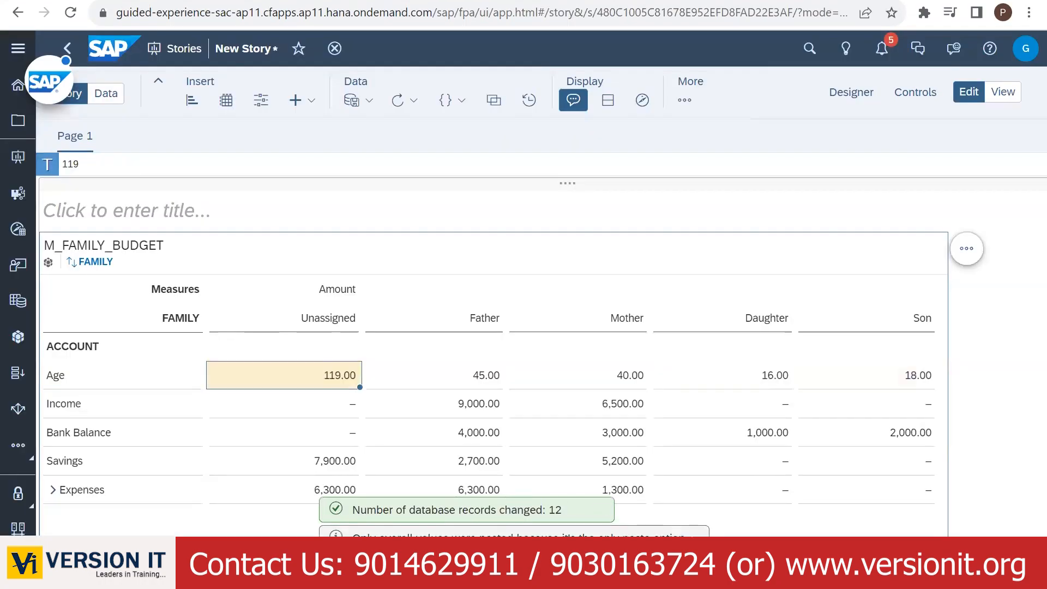
left_click(782, 526)
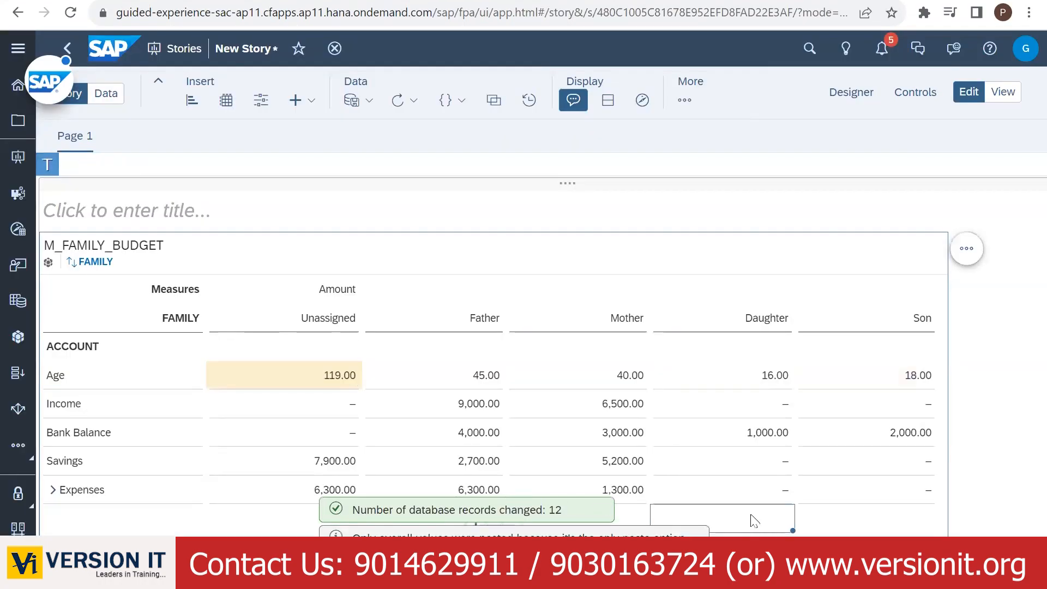
left_click(821, 515)
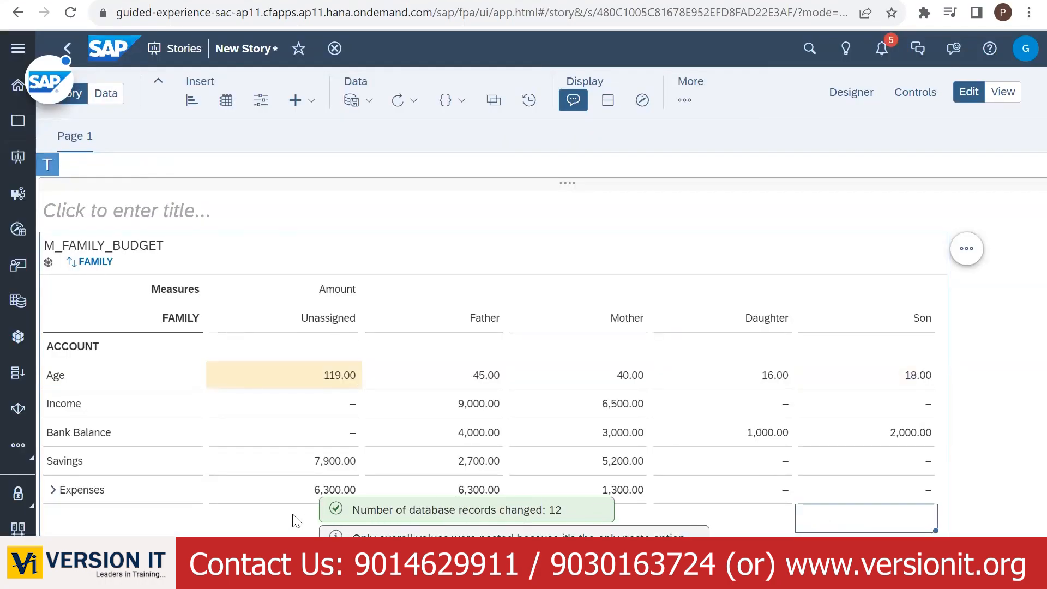
left_click(305, 521)
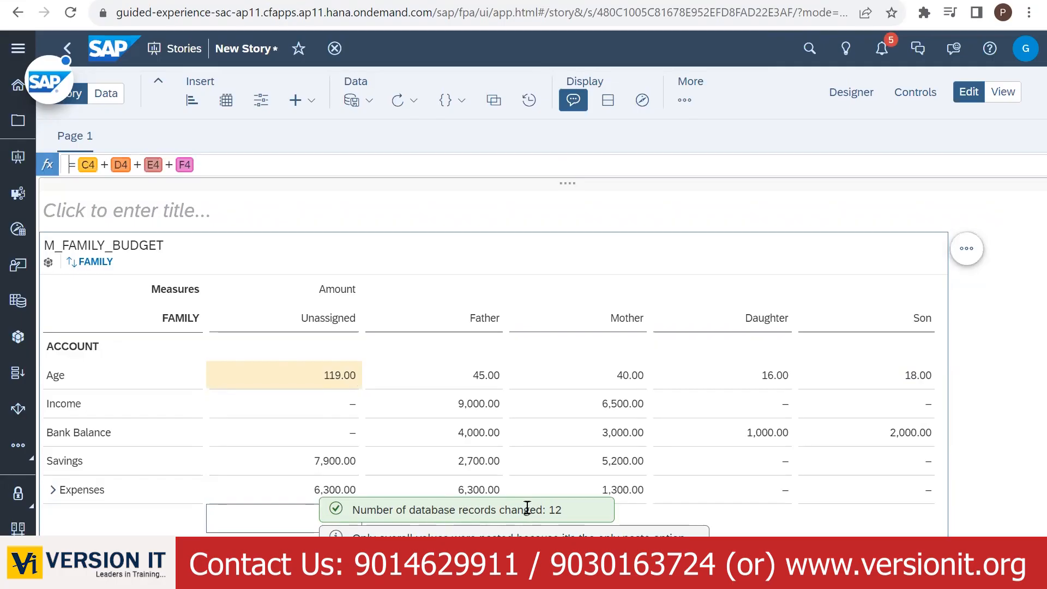
left_click(442, 518)
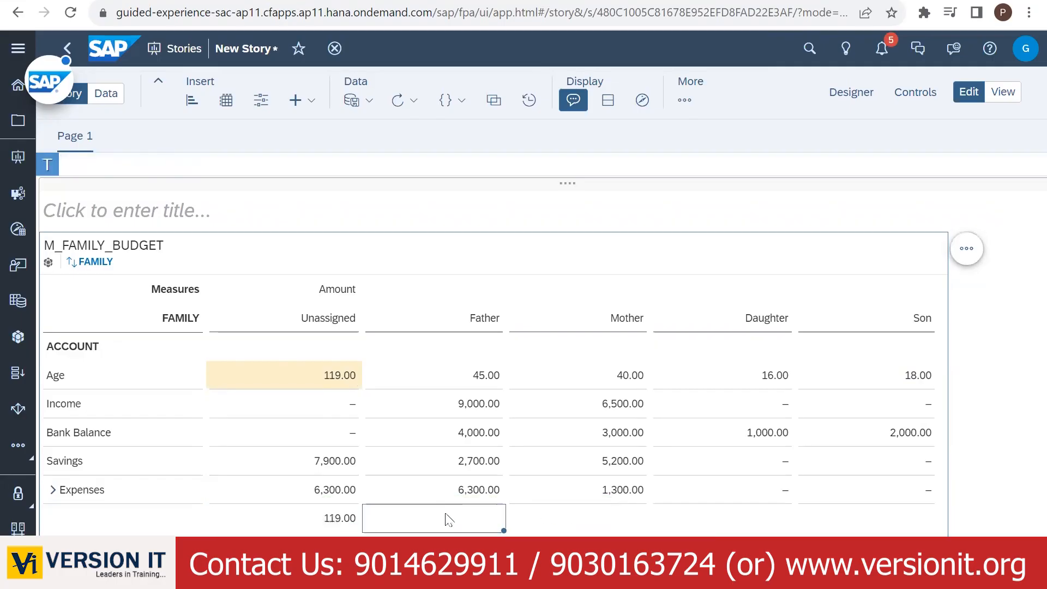
- Enter =7900*(C4/B4) in the cell under Father, giving his 2,987.39 savings share
mouse_move(482, 525)
double_click(443, 518)
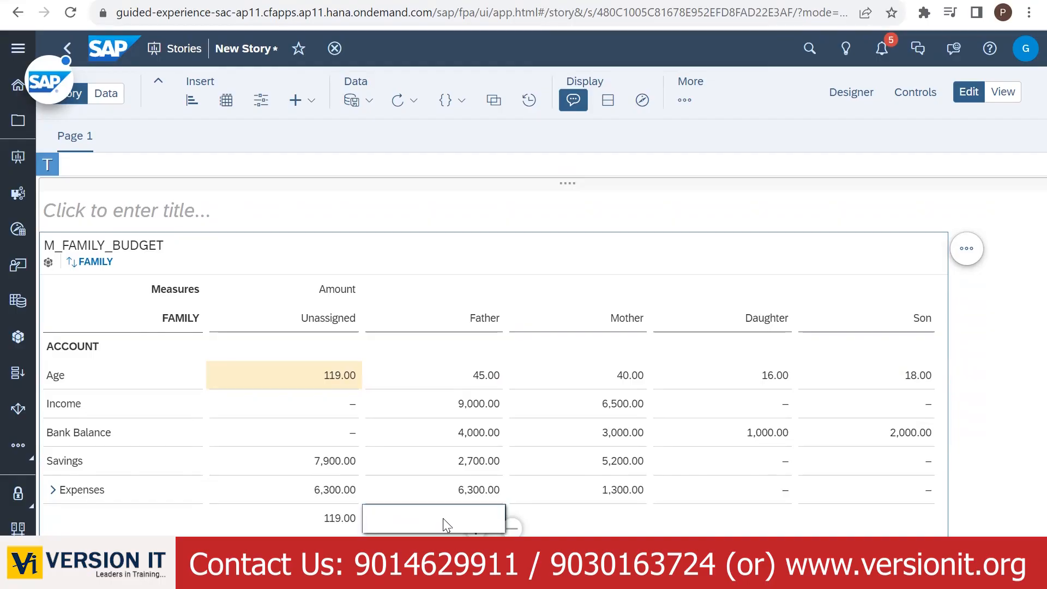
type("=")
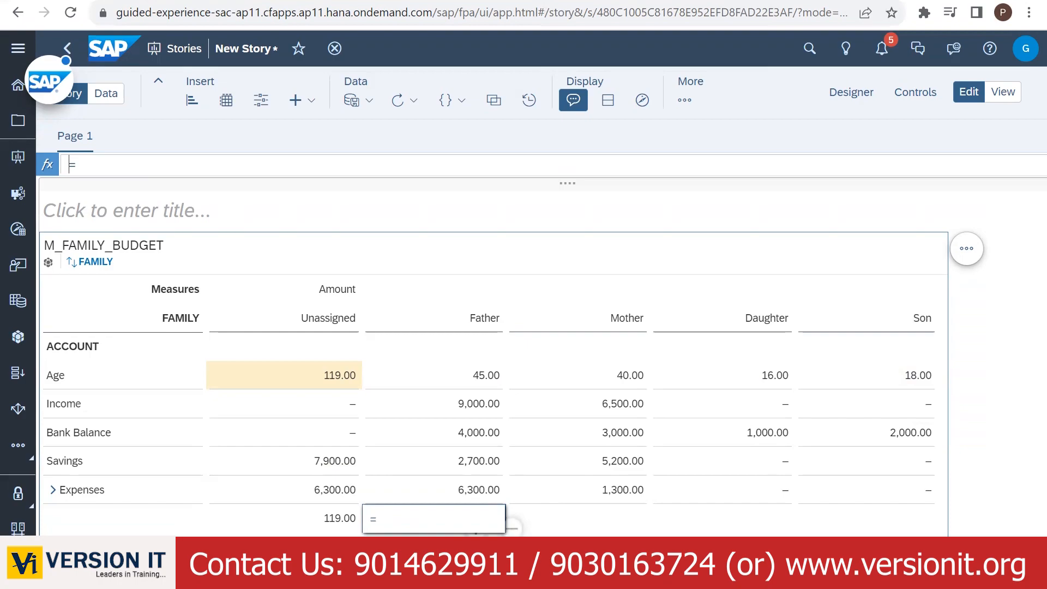
type("7900 * (")
left_click(472, 376)
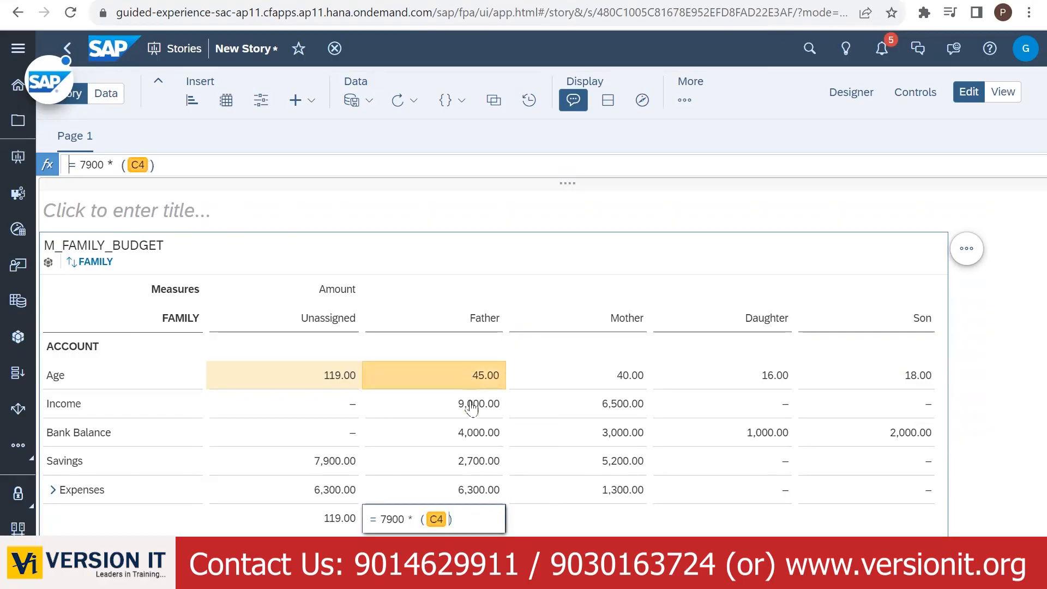
type("/")
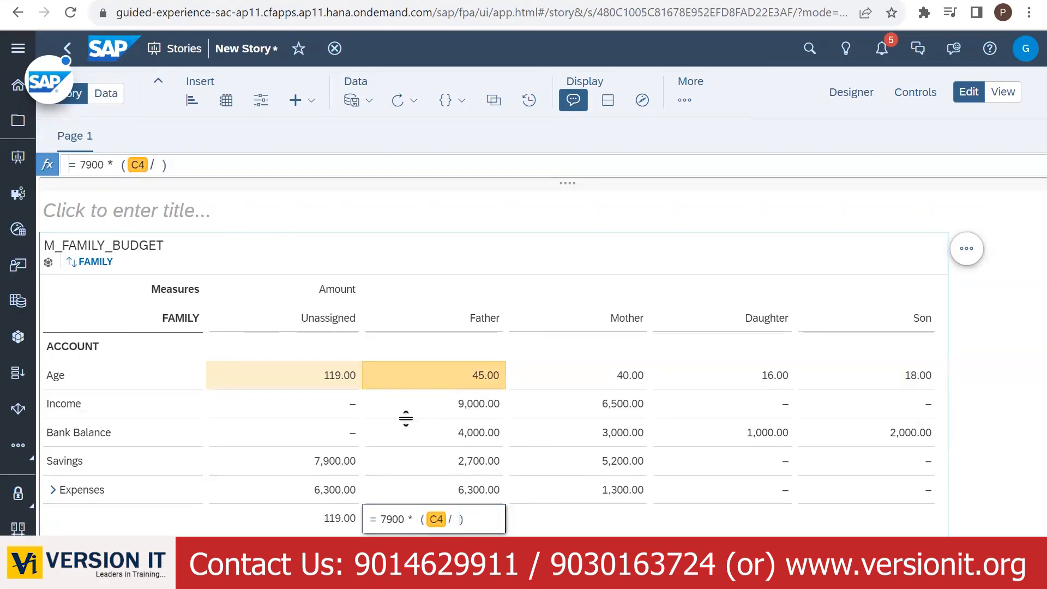
left_click(326, 378)
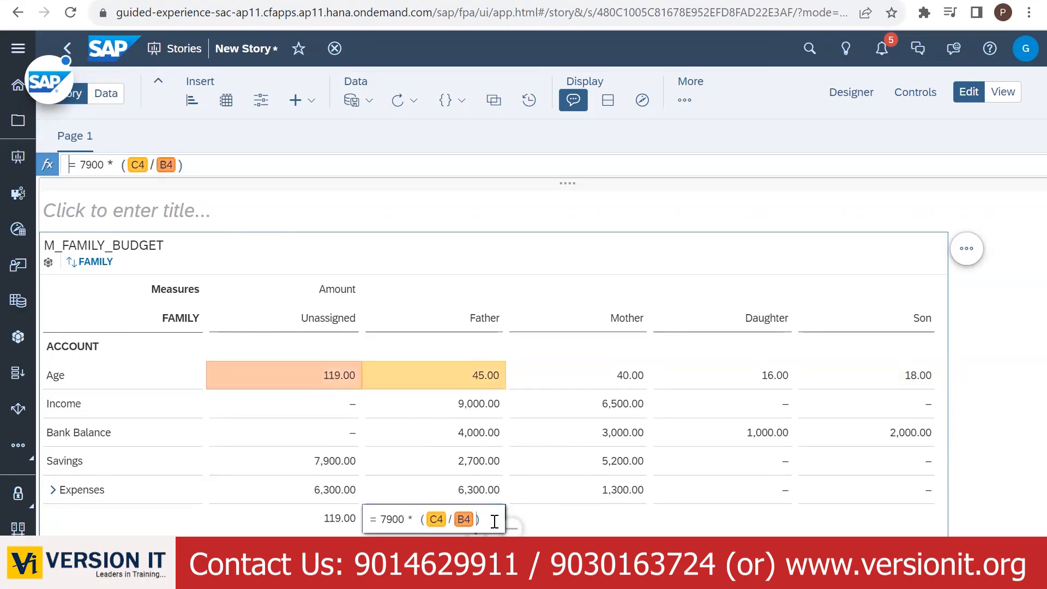
key("Return")
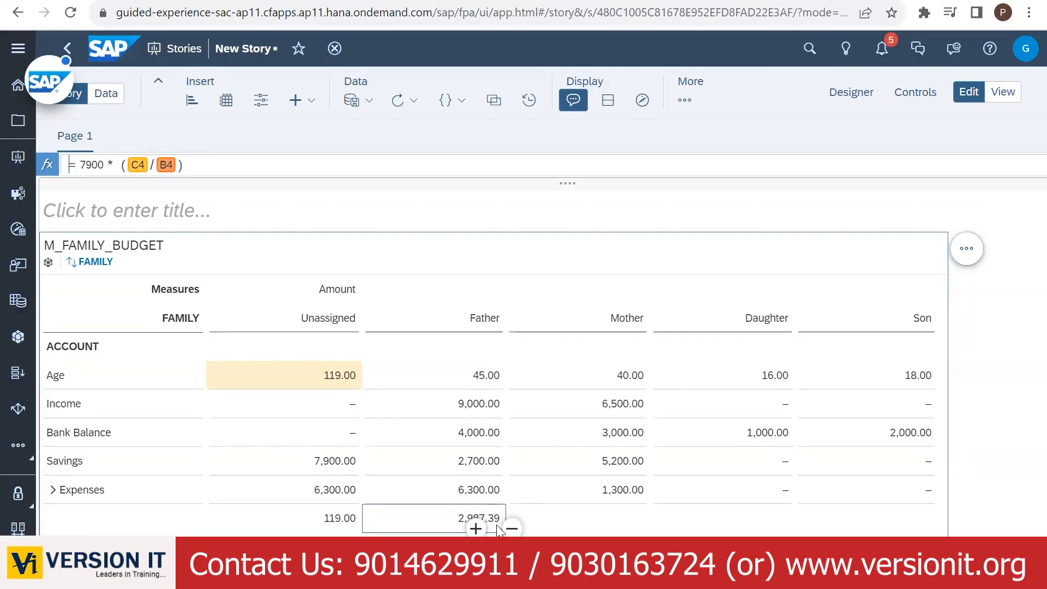
left_click(916, 376)
- Fill Father's share formula right across Mother, Daughter and Son and inspect the copies
left_click(1003, 375)
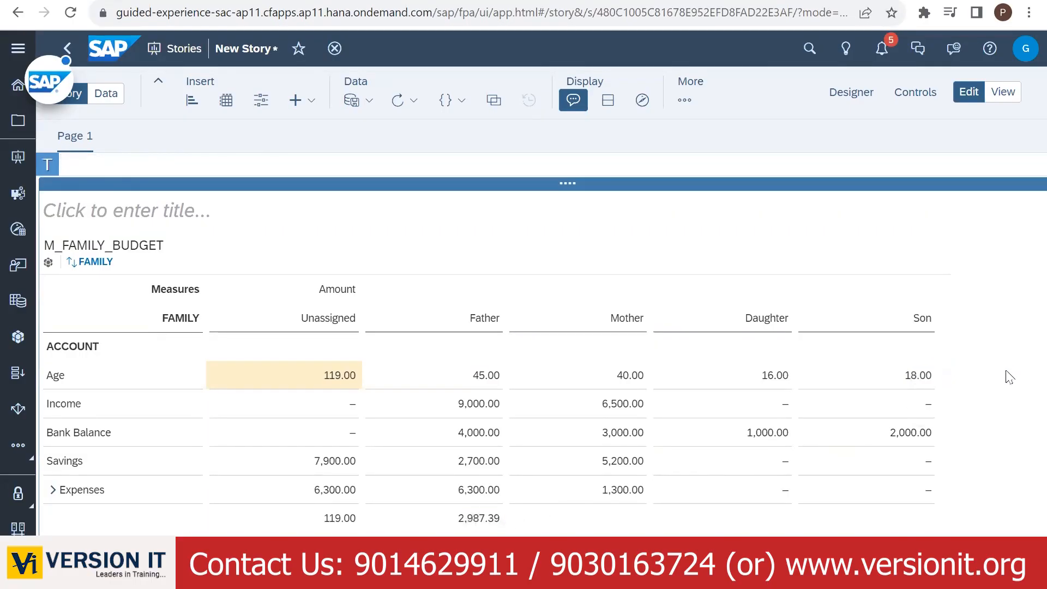
left_click(860, 96)
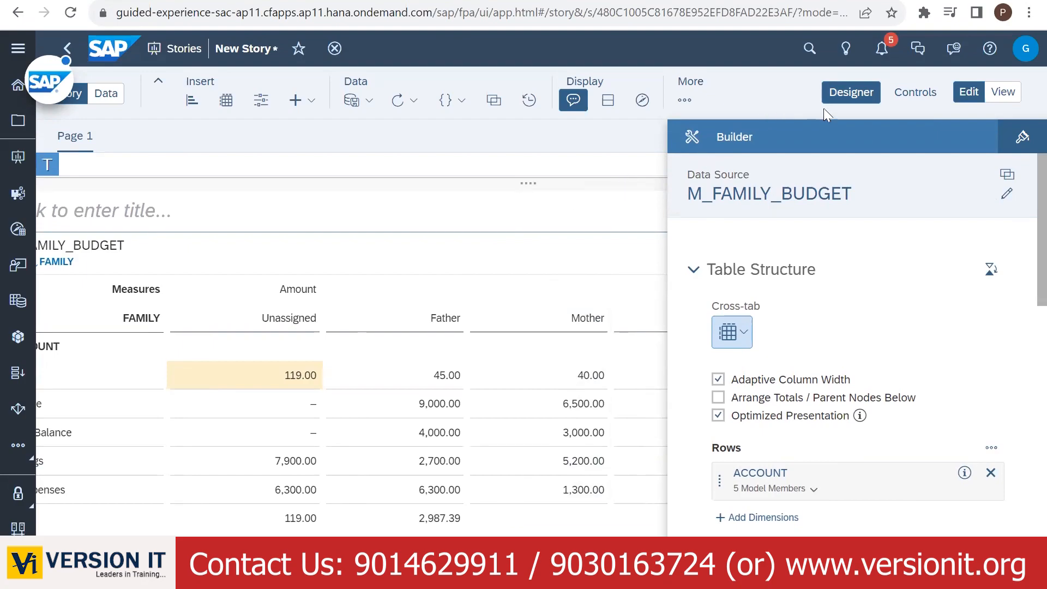
left_click(842, 97)
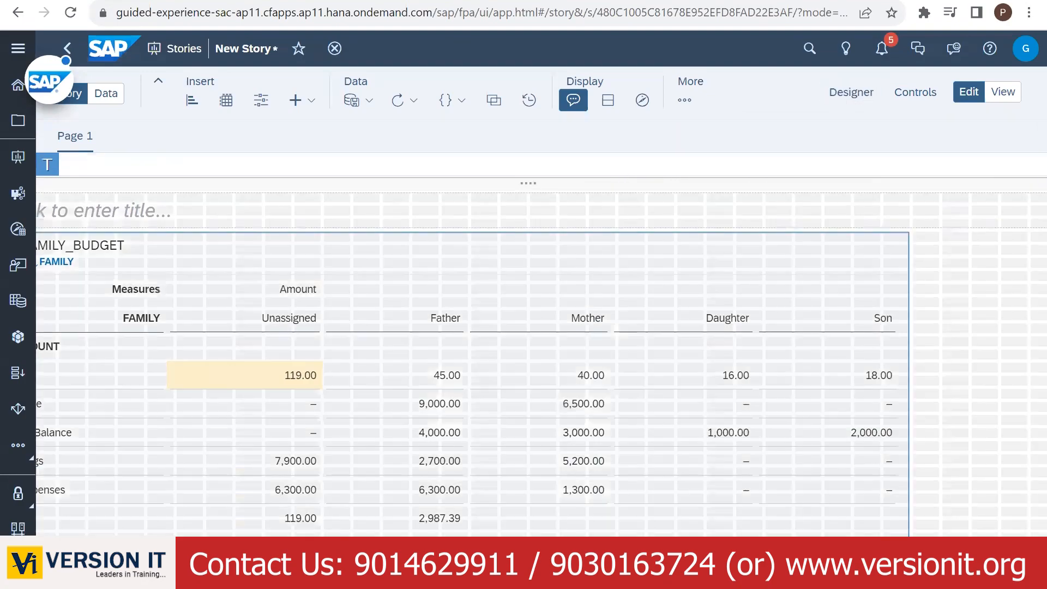
scroll(768, 493, "down", 3)
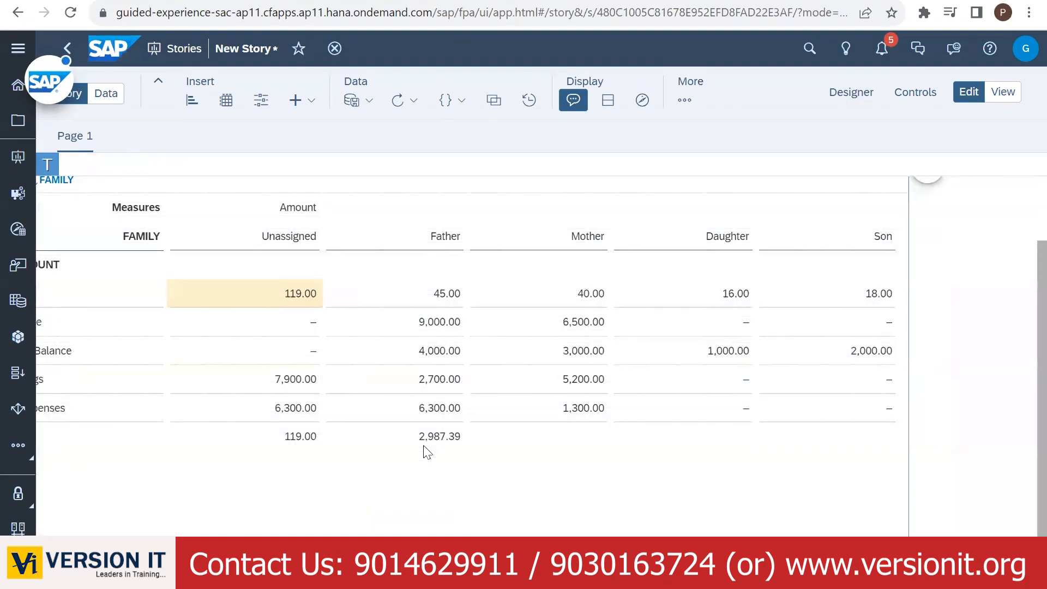
left_click(424, 441)
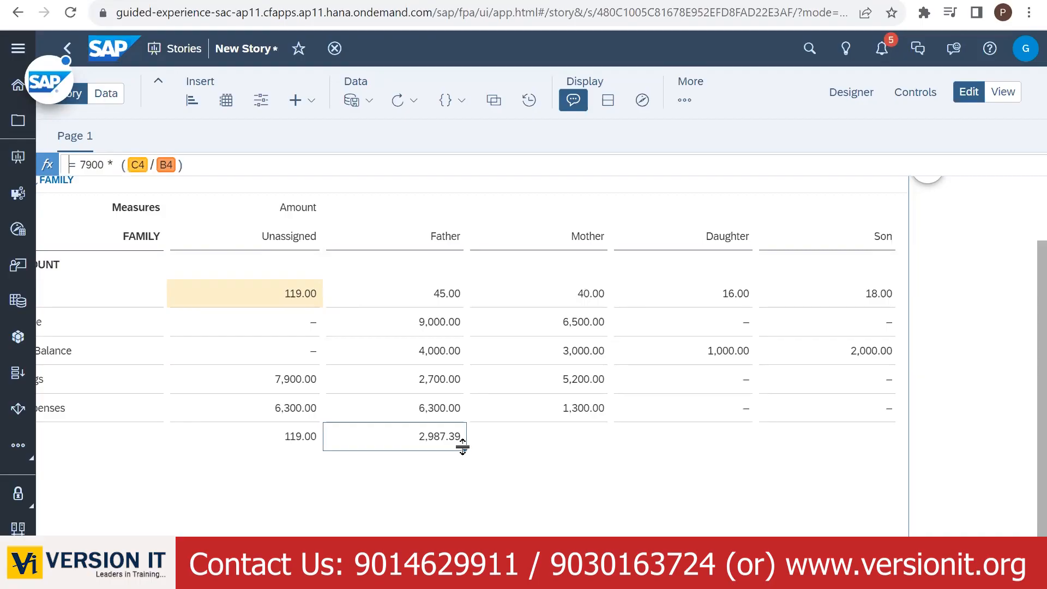
left_click_drag(464, 447, 839, 435)
left_click(701, 496)
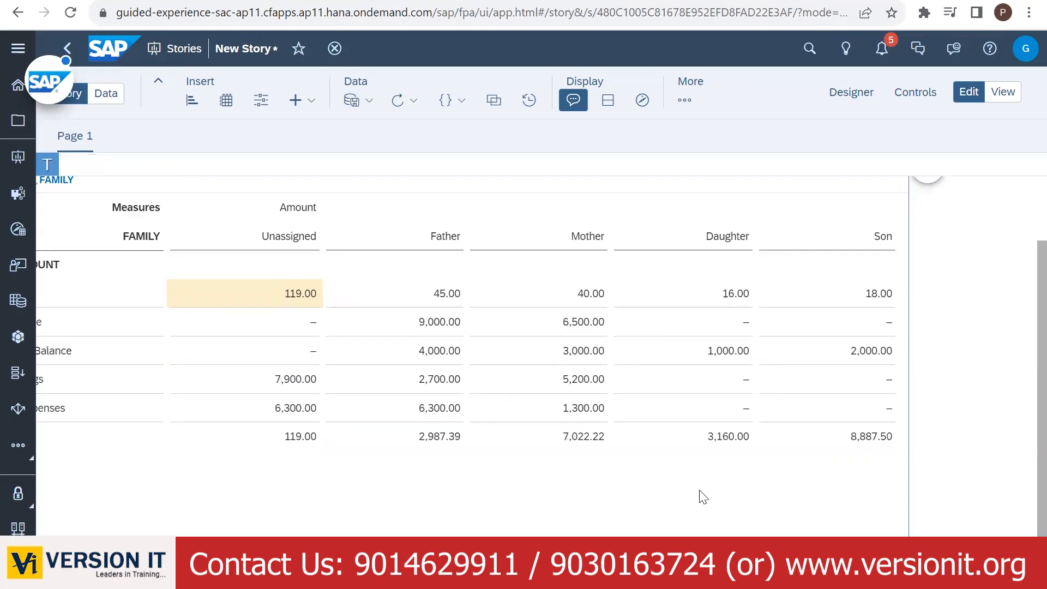
left_click(434, 448)
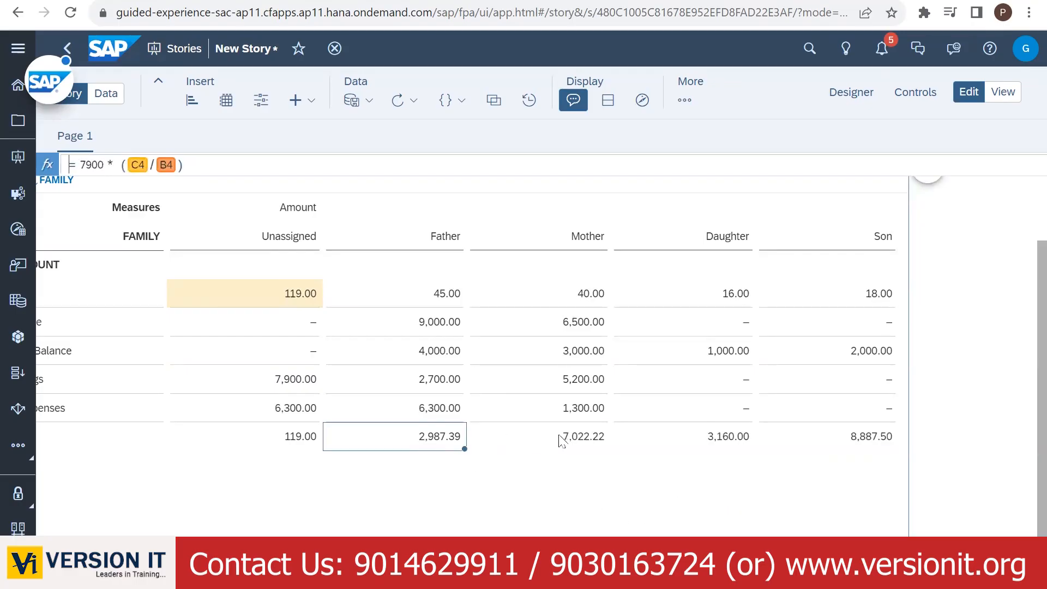
left_click(579, 444)
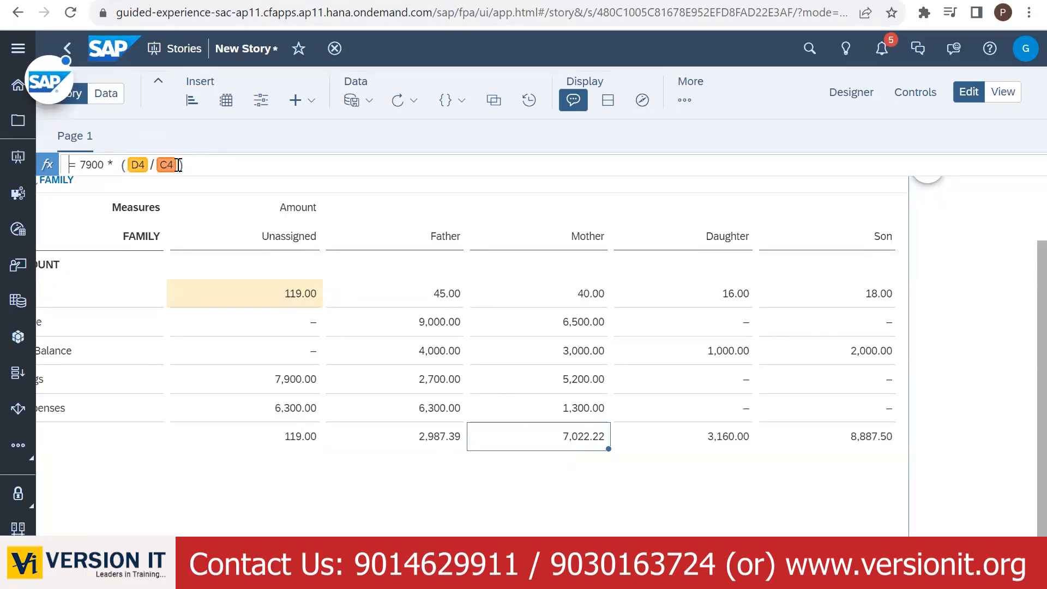
left_click(429, 443)
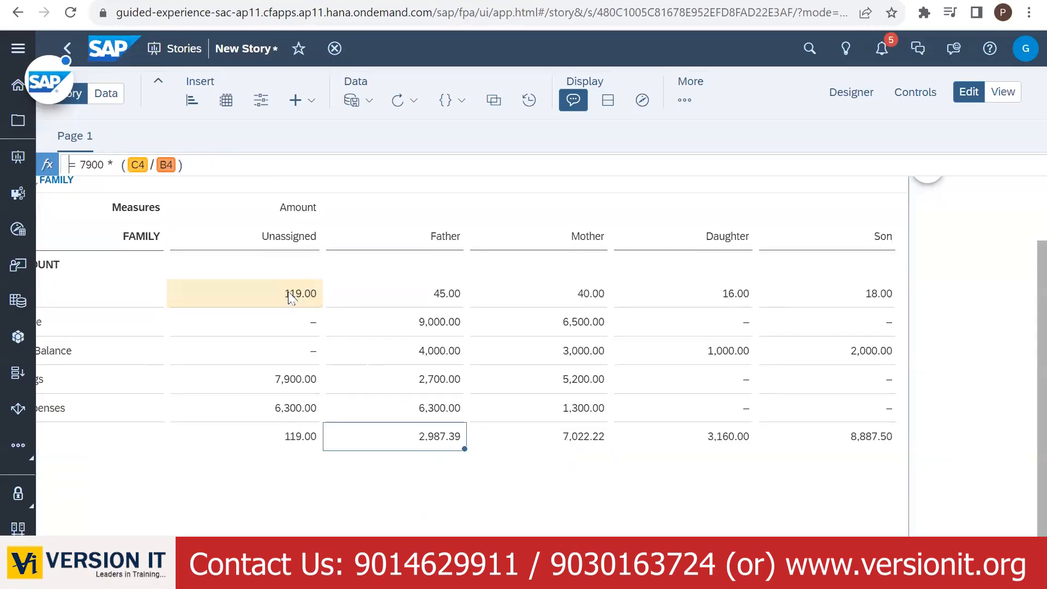
- Fix the divisor to 119 in =7900*(C4/119) and fill it right again
left_click(172, 164)
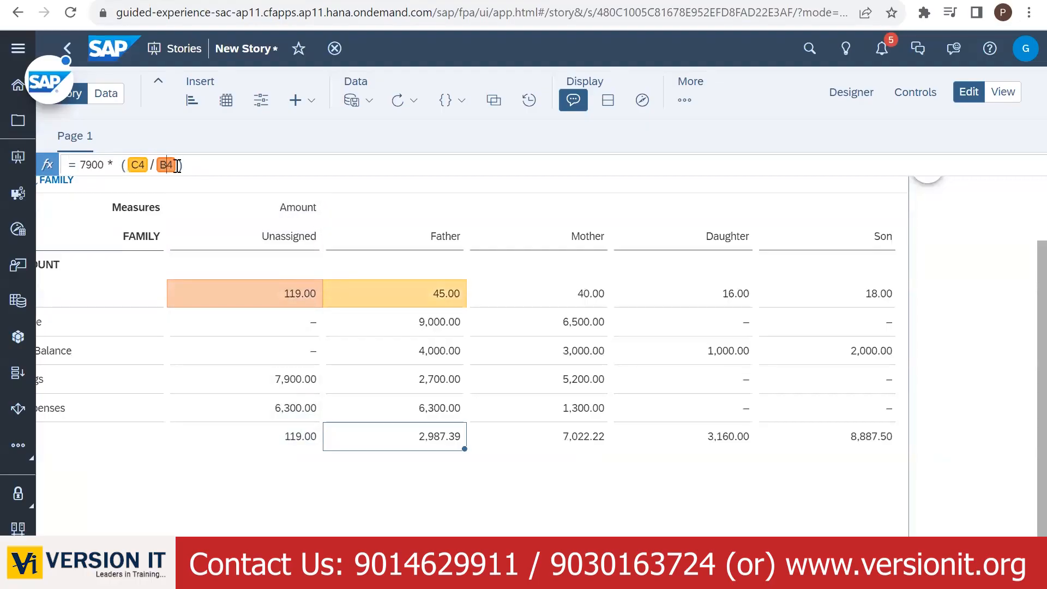
key("BackSpace")
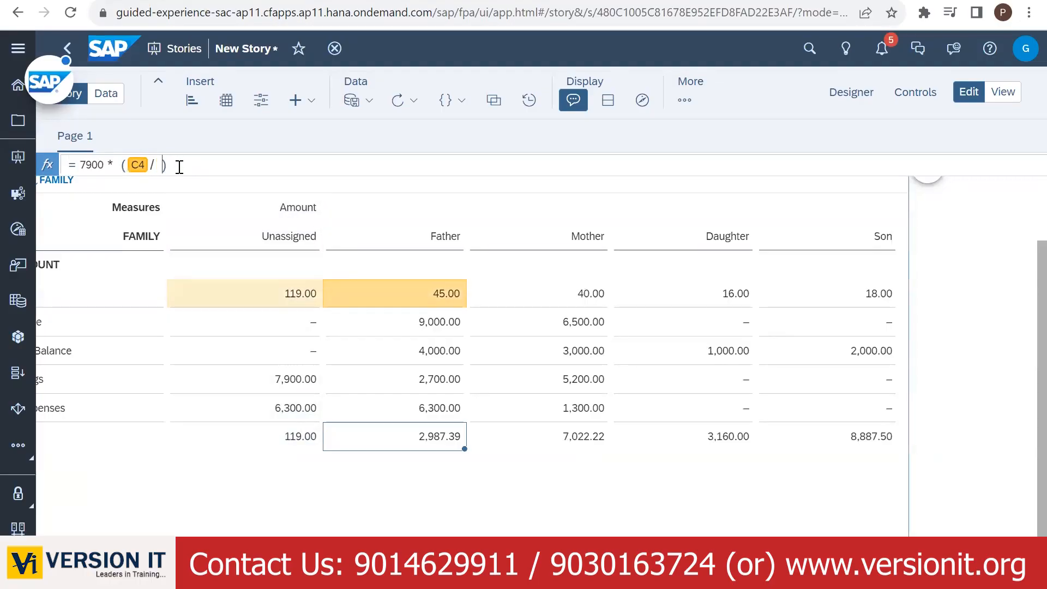
type("119")
key("Return")
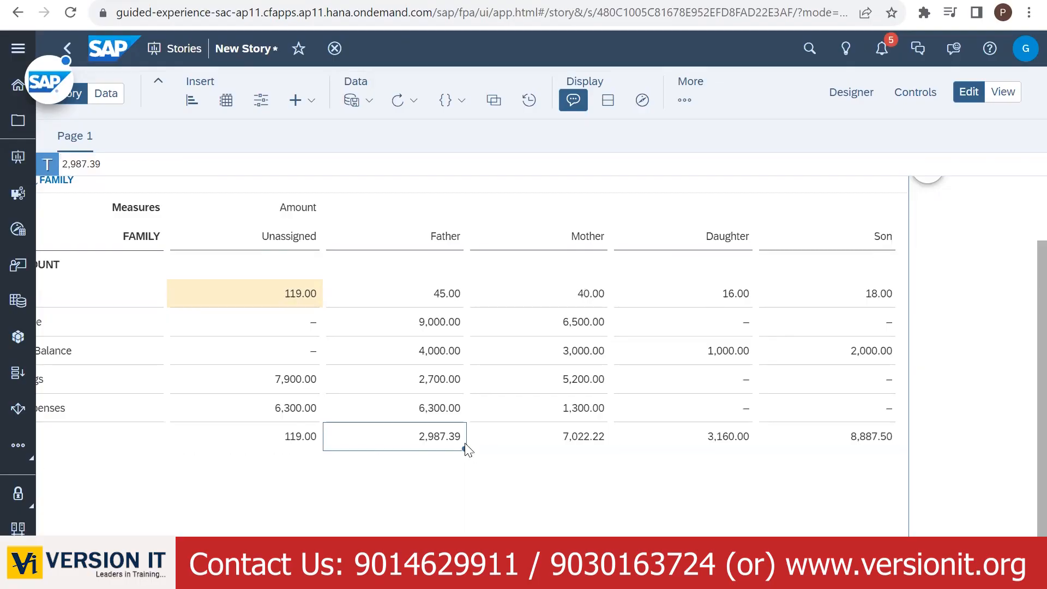
left_click_drag(464, 448, 892, 436)
left_click(703, 494)
left_click(428, 446)
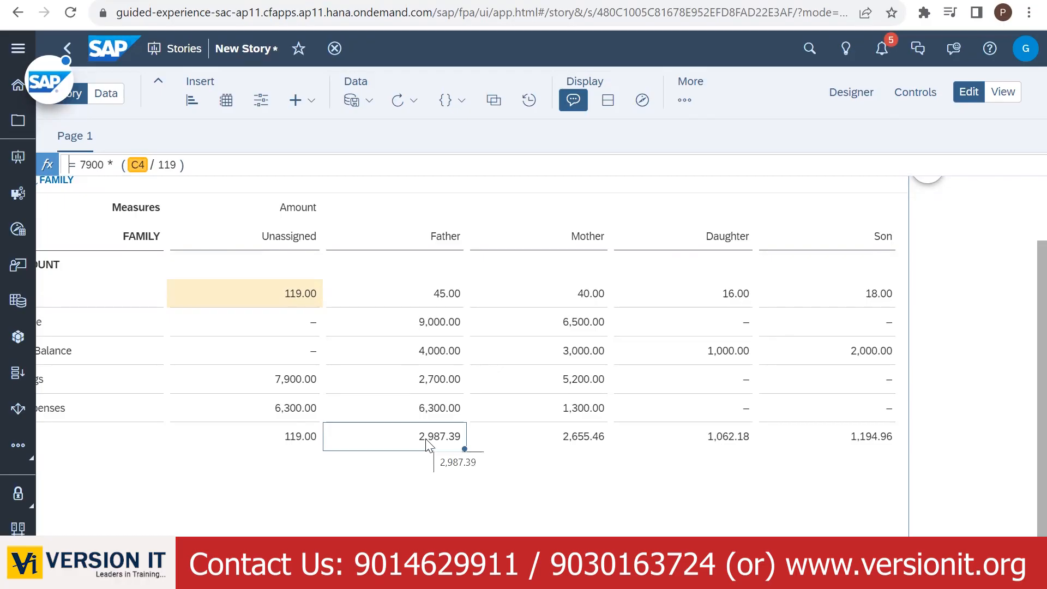
left_click(424, 353)
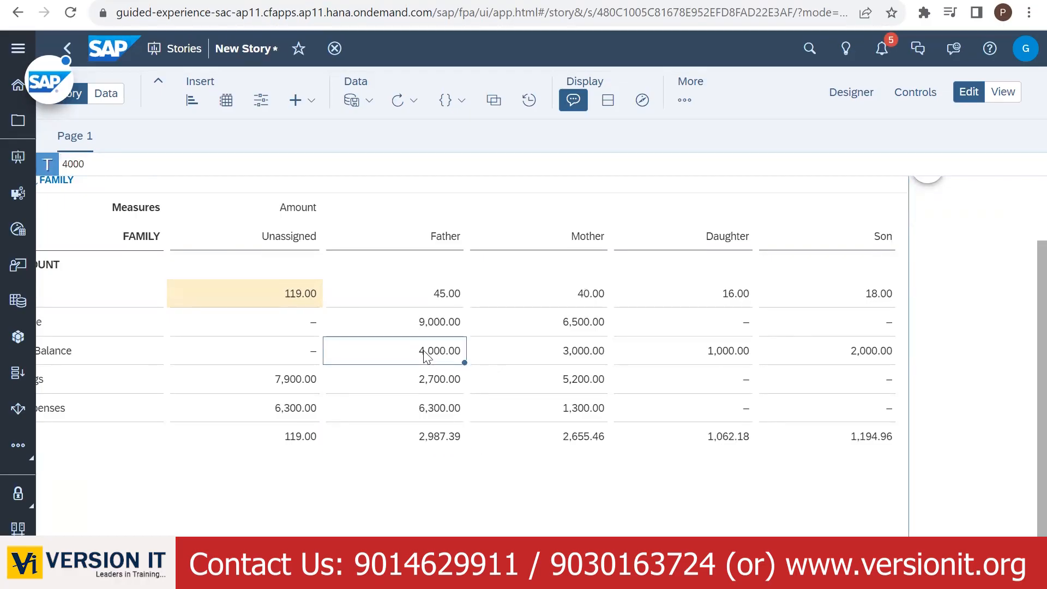
- Raise Father's Bank Balance by +2987.39 to 6,987.39
type("+")
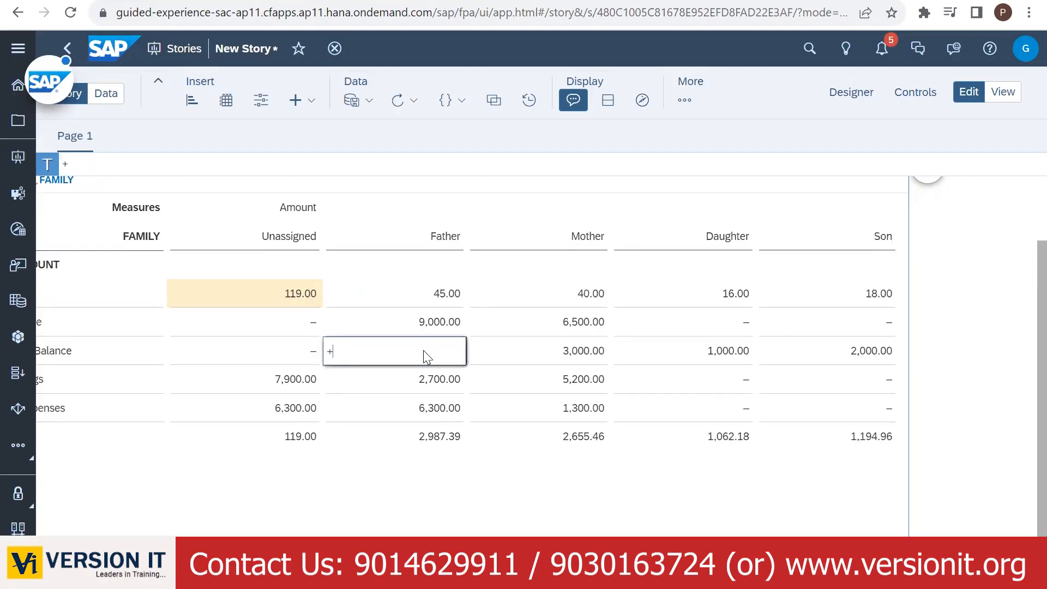
left_click(418, 444)
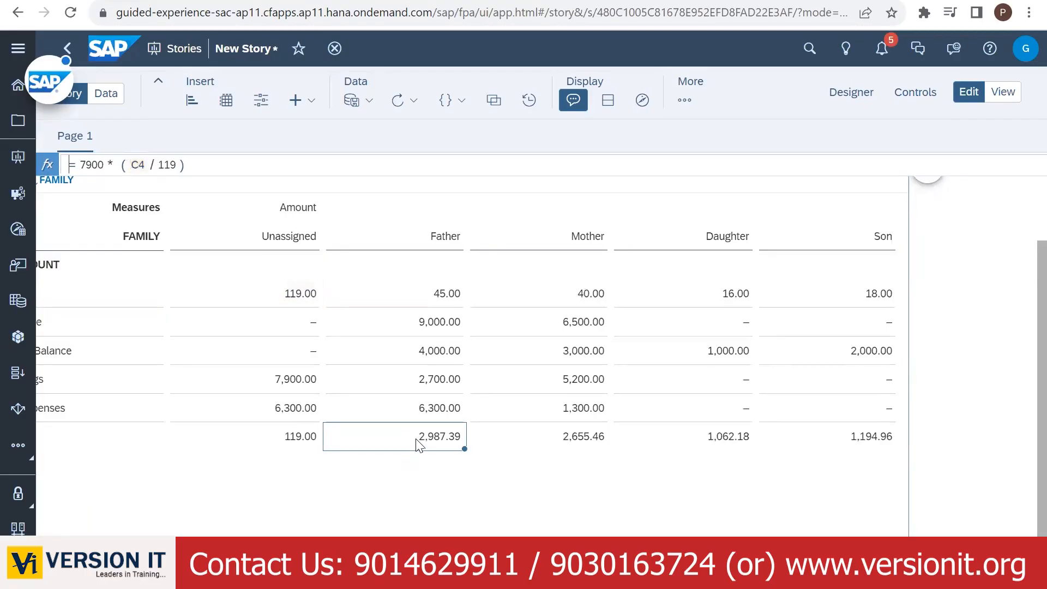
left_click(420, 356)
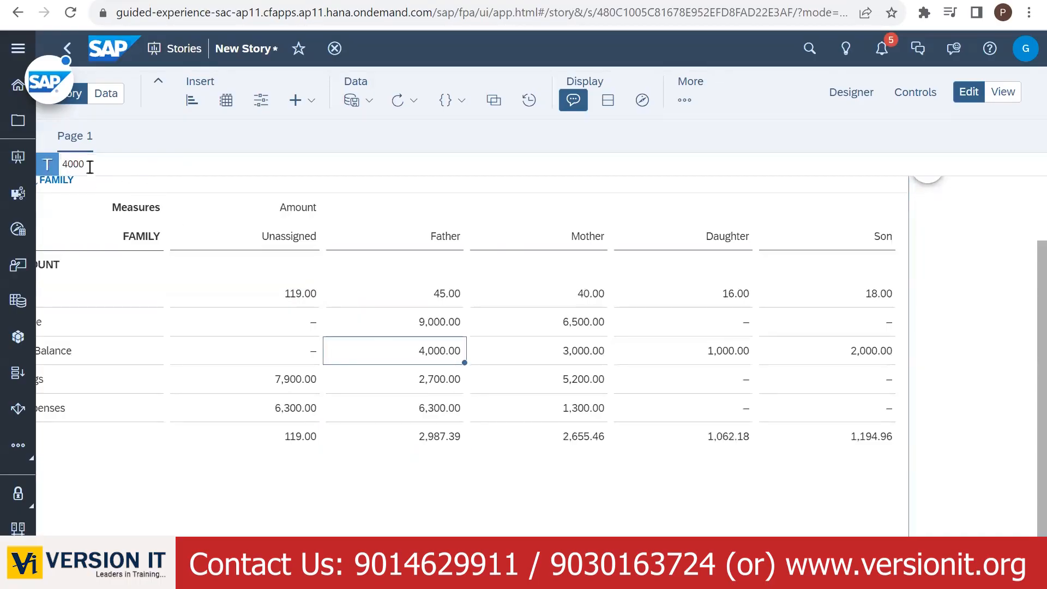
left_click_drag(44, 166, 26, 166)
type("+2987.39")
key("Return")
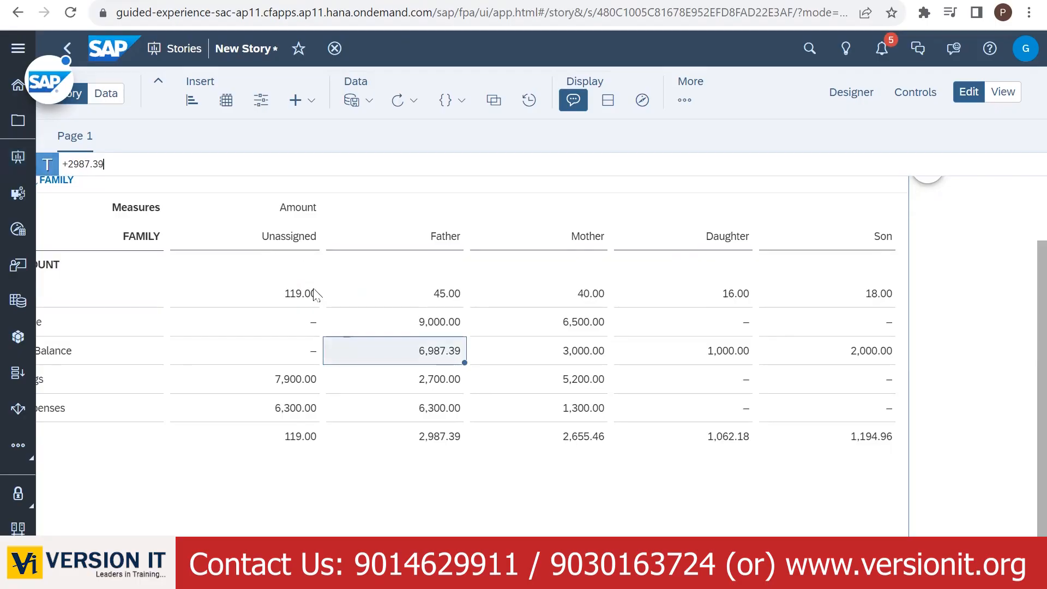
- Raise Mother's and Daughter's balances to 5,655.46 and 2,062.18, and begin editing Son's
left_click(576, 354)
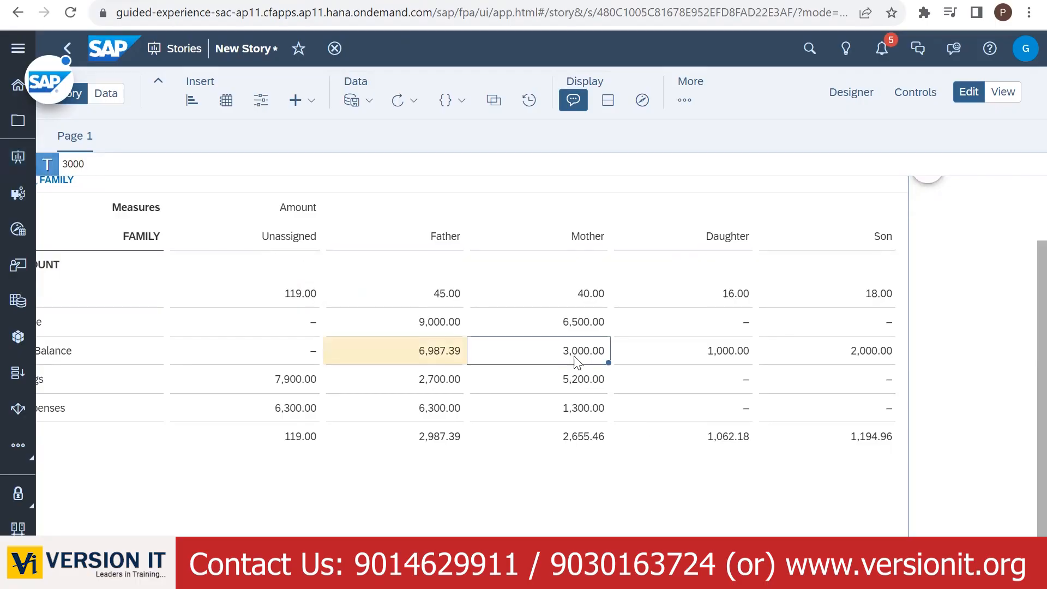
double_click(65, 163)
type("+")
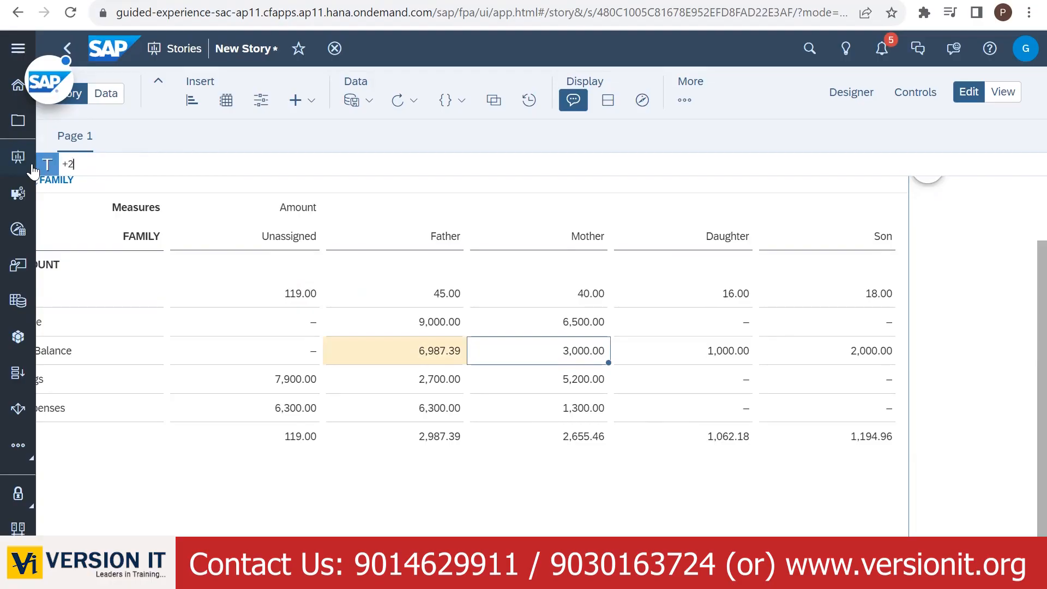
type("2655.46")
key("Return")
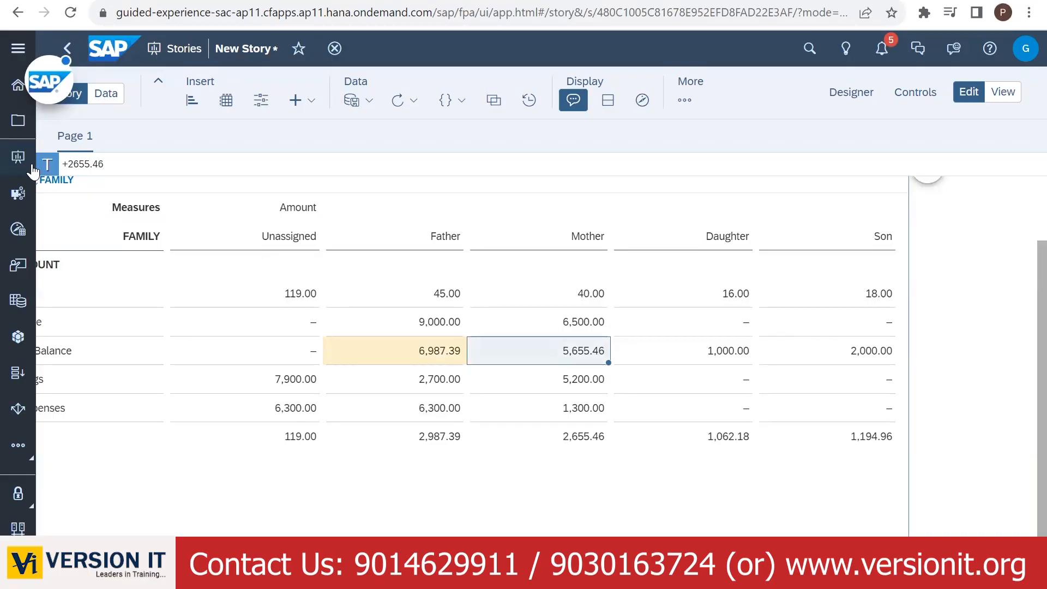
left_click(696, 351)
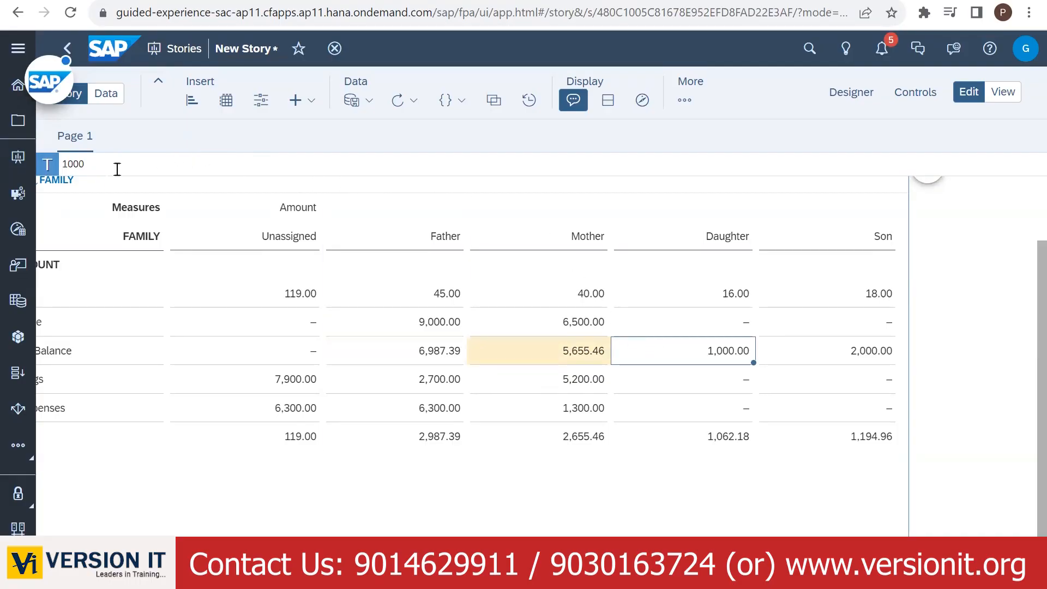
left_click_drag(106, 164, 9, 164)
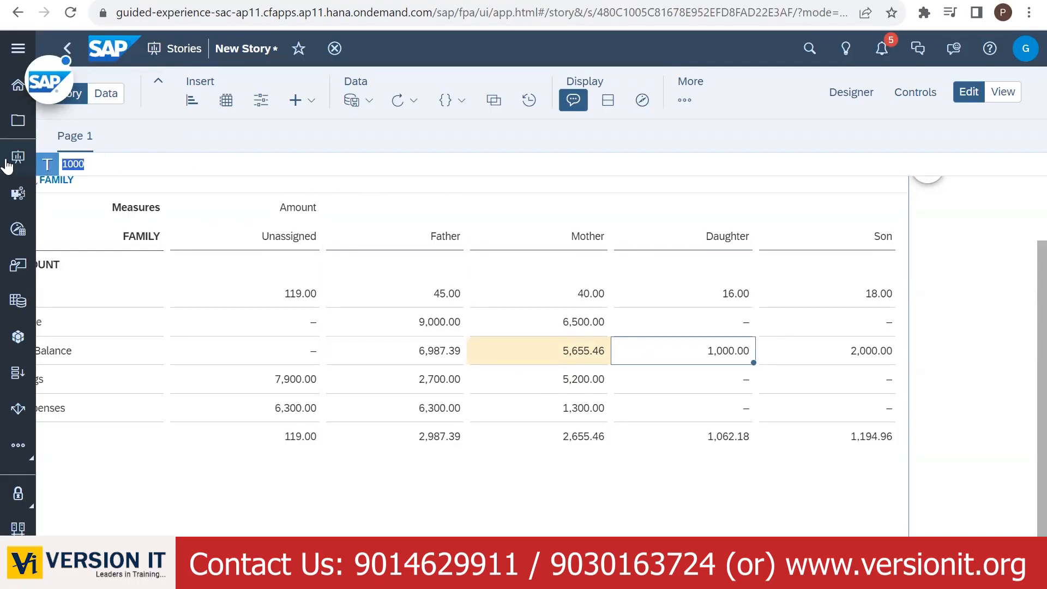
type("+1062.18")
key("Return")
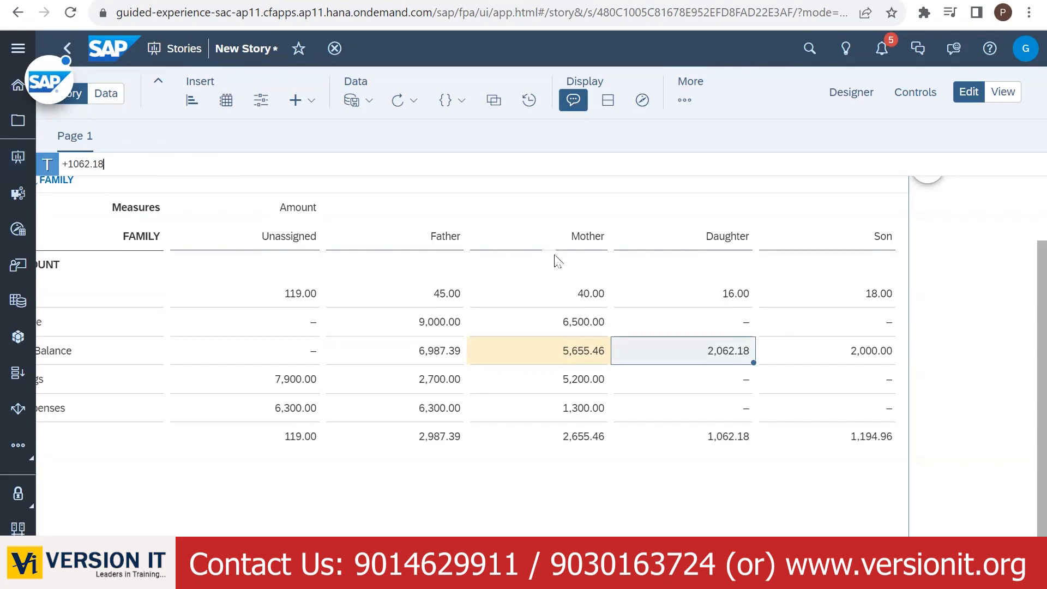
left_click(860, 361)
left_click_drag(128, 168, 40, 171)
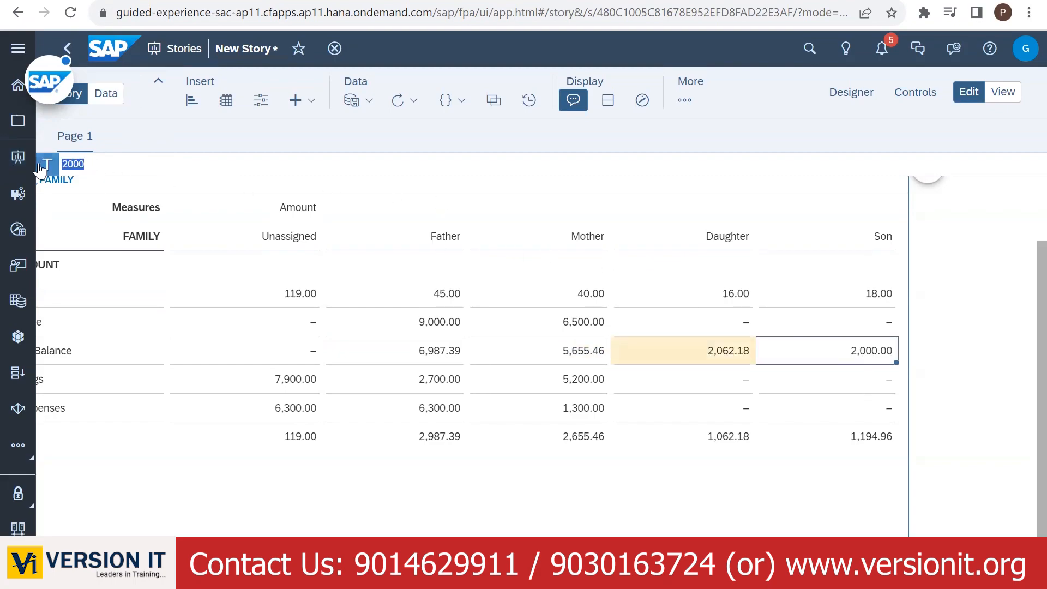
type("+1194.96")
- Commit Son's Bank Balance of 3,194.96 and clear the selection
key("Return")
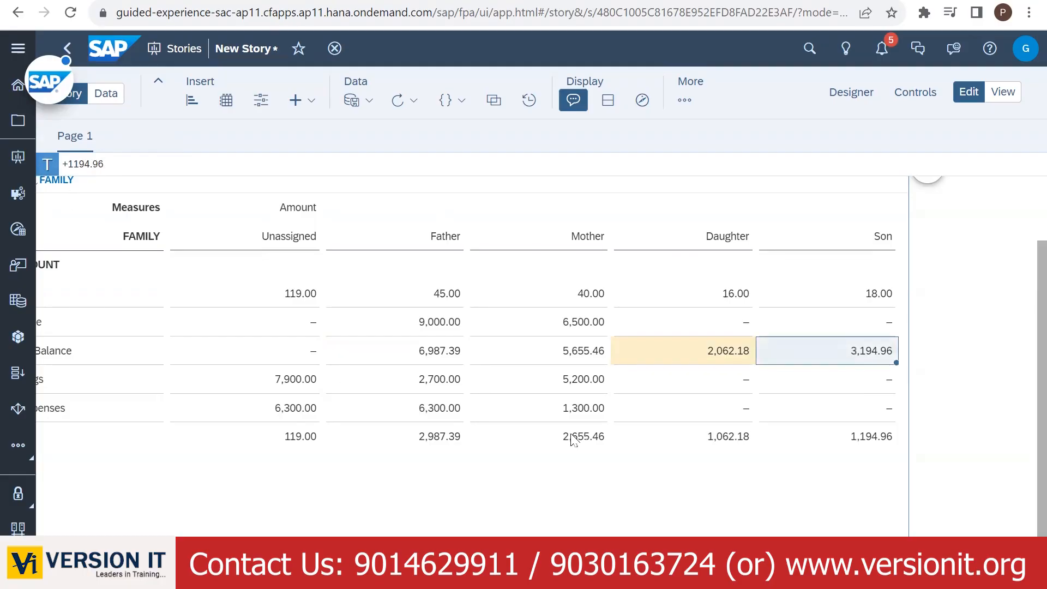
left_click(805, 490)
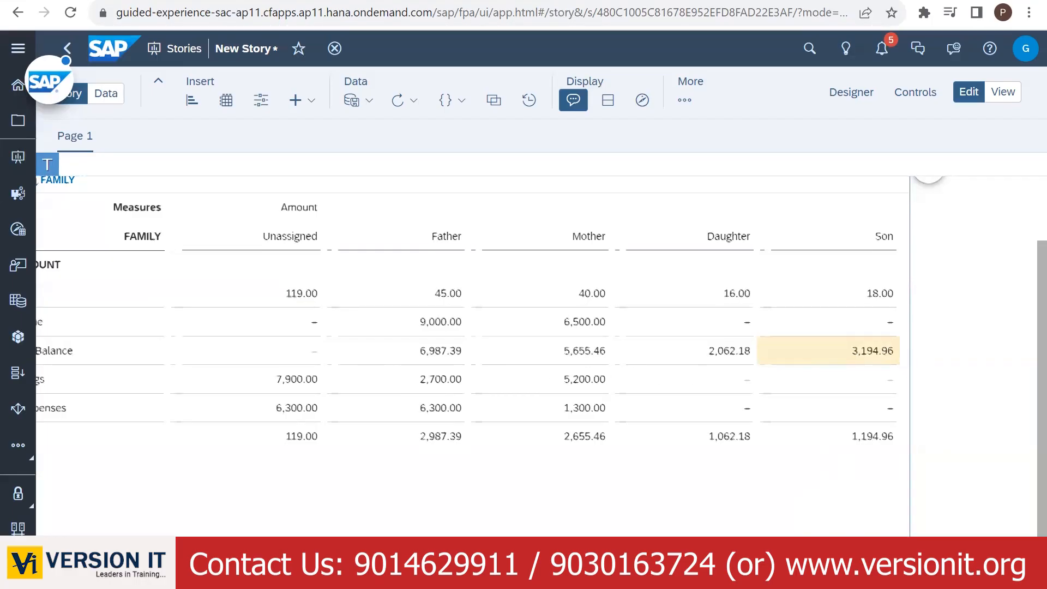
scroll(472, 355, "left", 1)
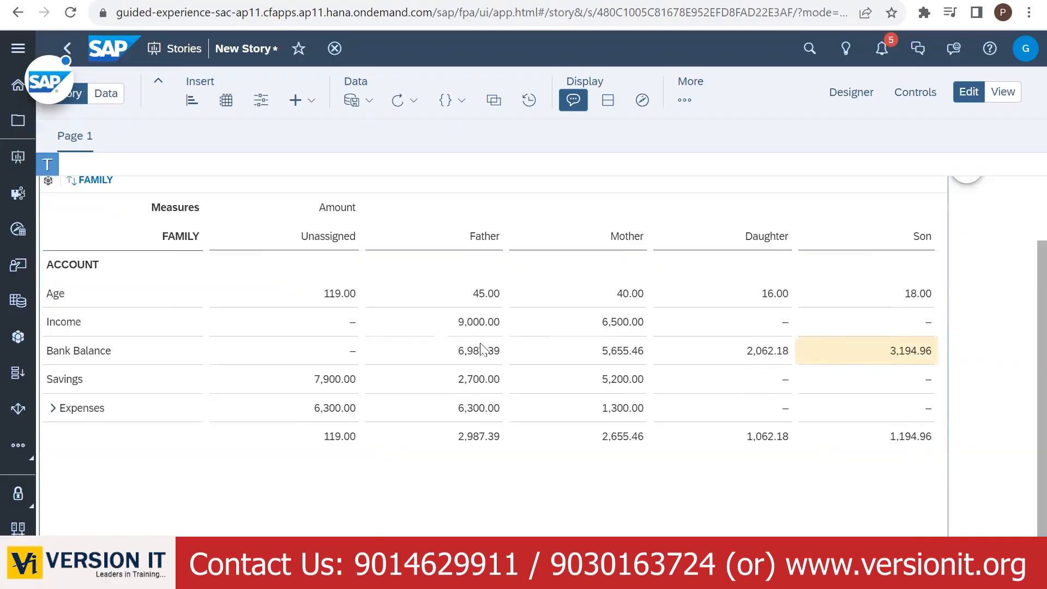
left_click(921, 240)
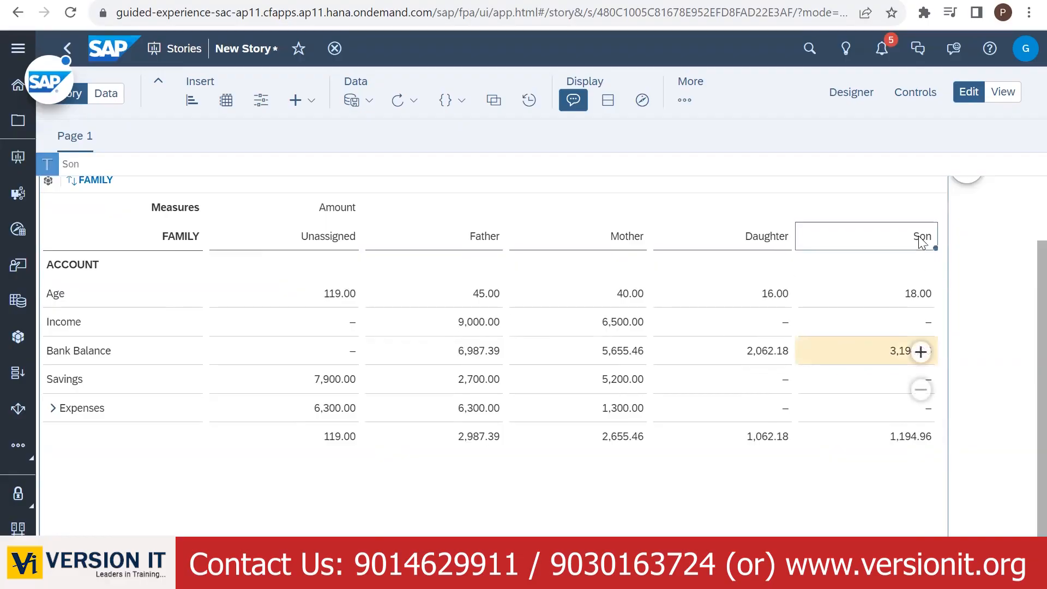
left_click(174, 234)
right_click(175, 235)
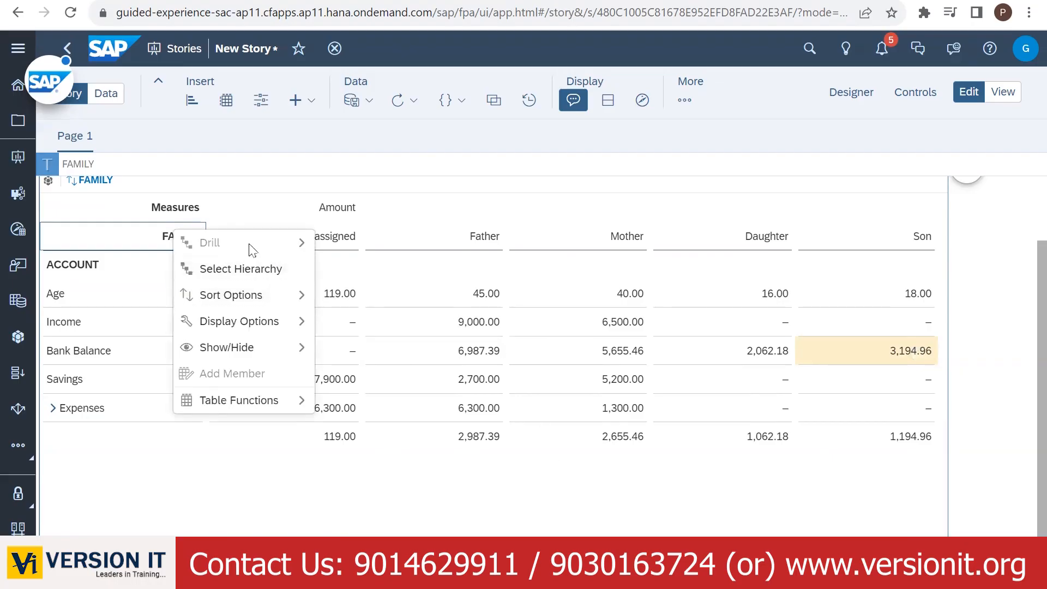
left_click(475, 483)
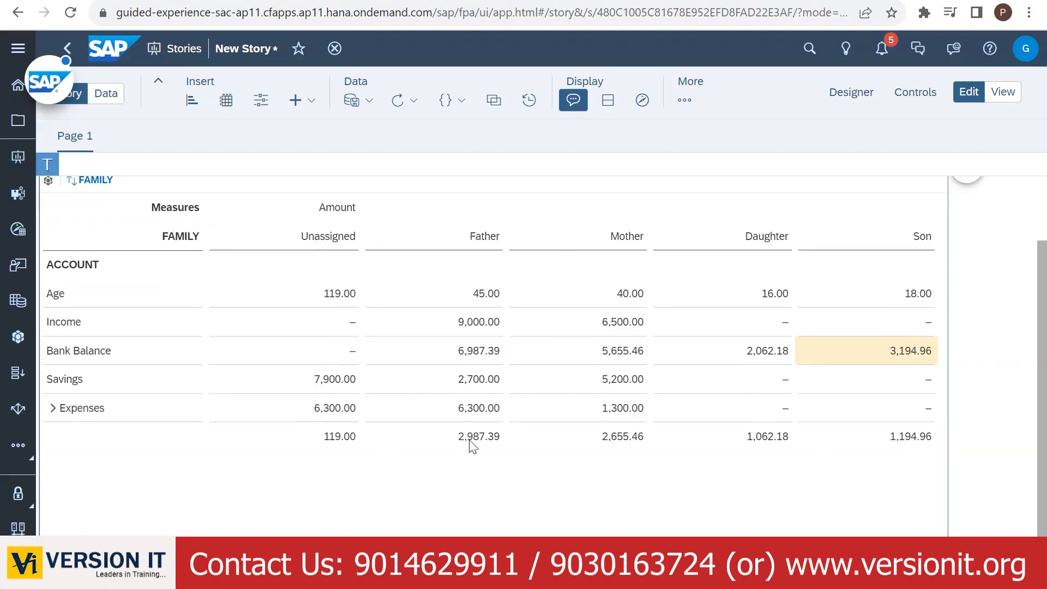
- Delete the helper totals row below the table
left_click_drag(467, 442, 945, 438)
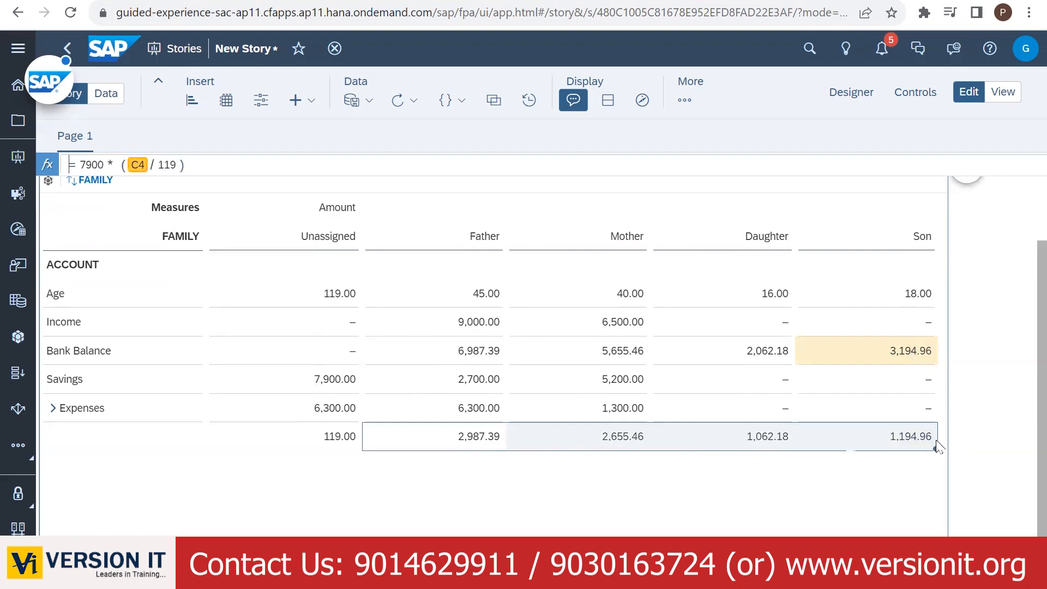
left_click_drag(338, 439, 864, 447)
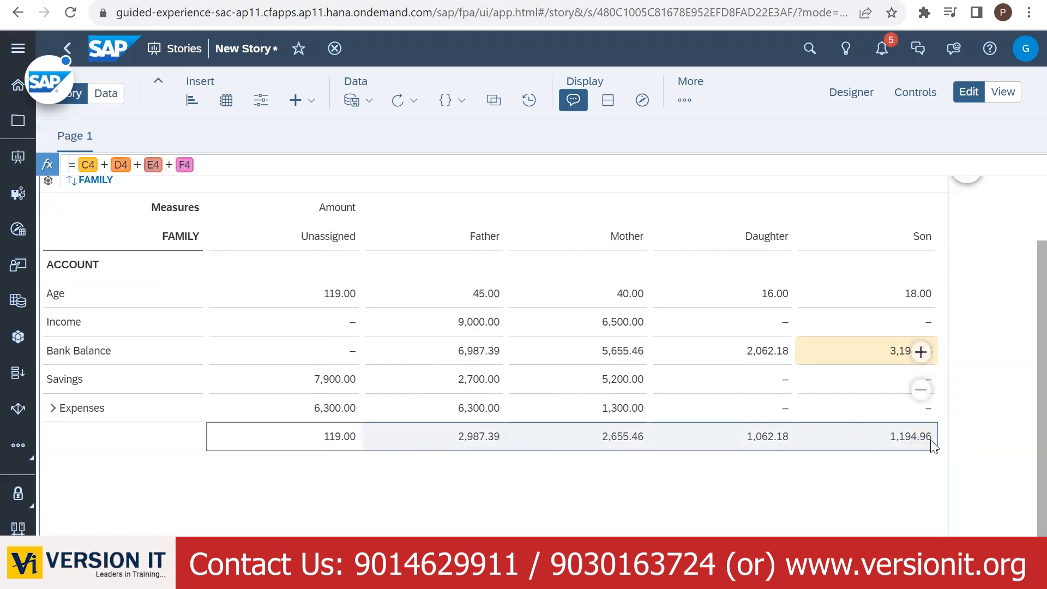
scroll(654, 450, "down", 1)
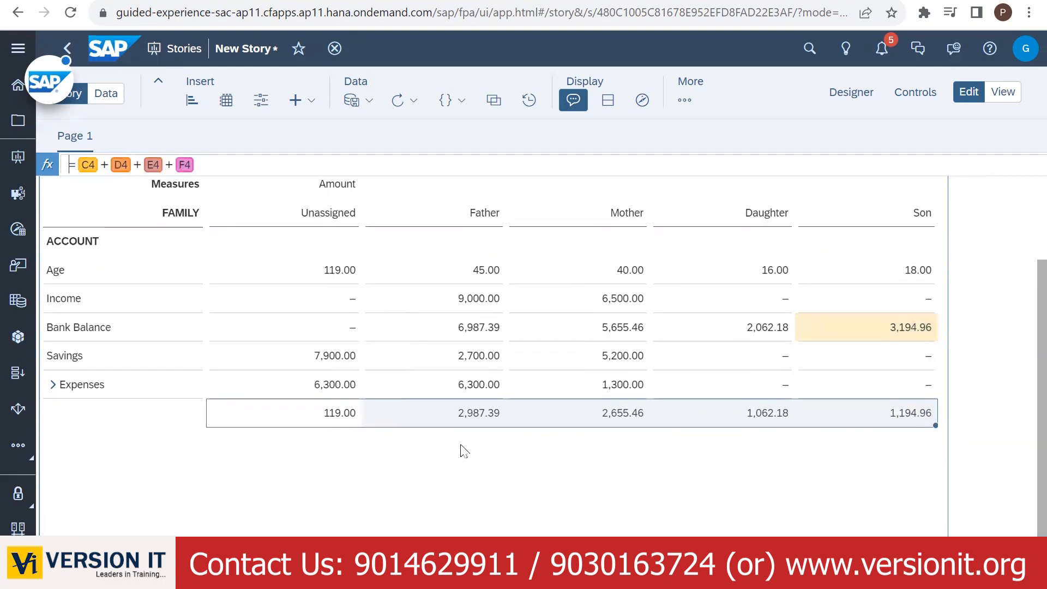
key("Delete")
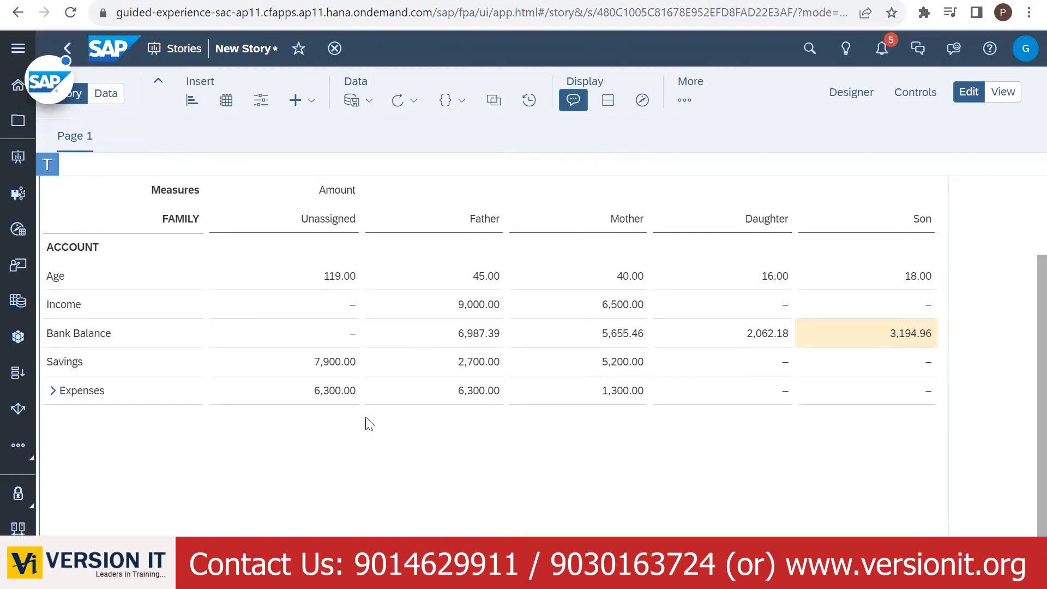
scroll(430, 426, "down", 1)
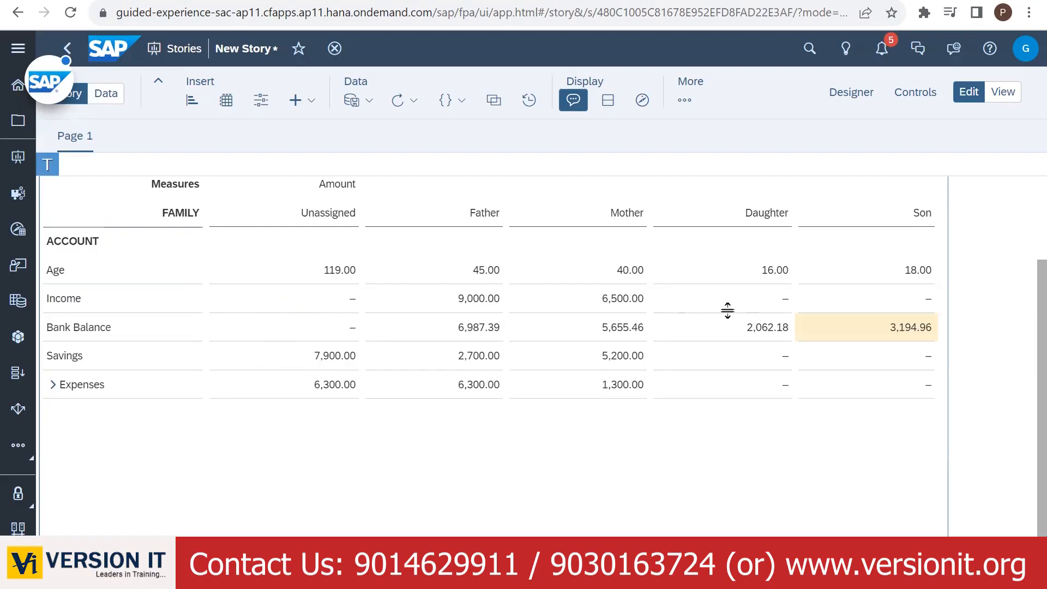
- Copy the four Bank Balance values and bring up the Windows Start menu
left_click_drag(494, 329, 847, 329)
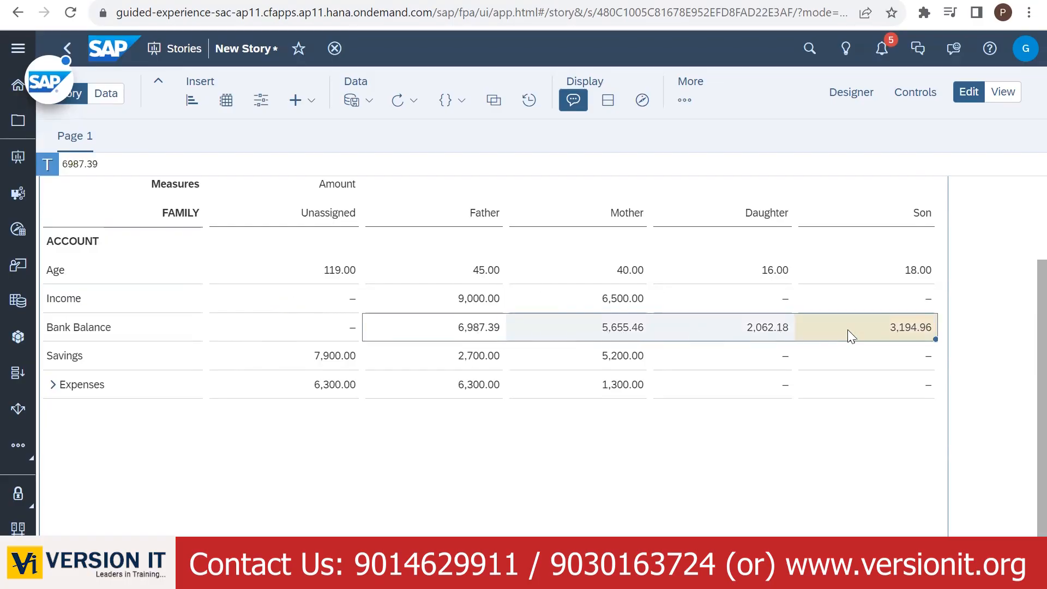
key("ctrl+c")
key("super")
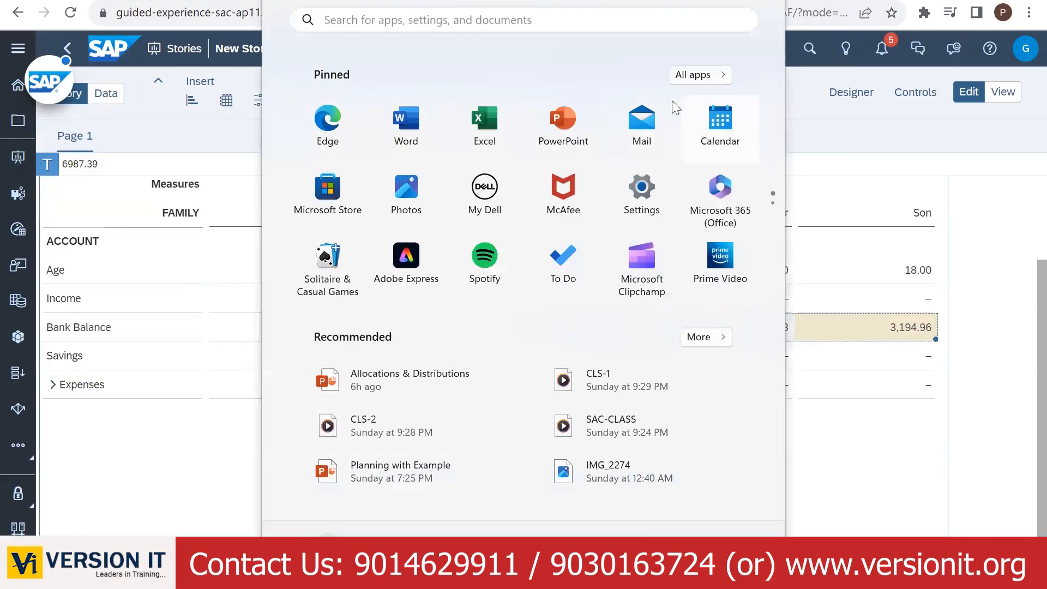
- Paste the Bank Balance values into Notepad, each on its own line
scroll(587, 189, "down", 1)
left_click(713, 123)
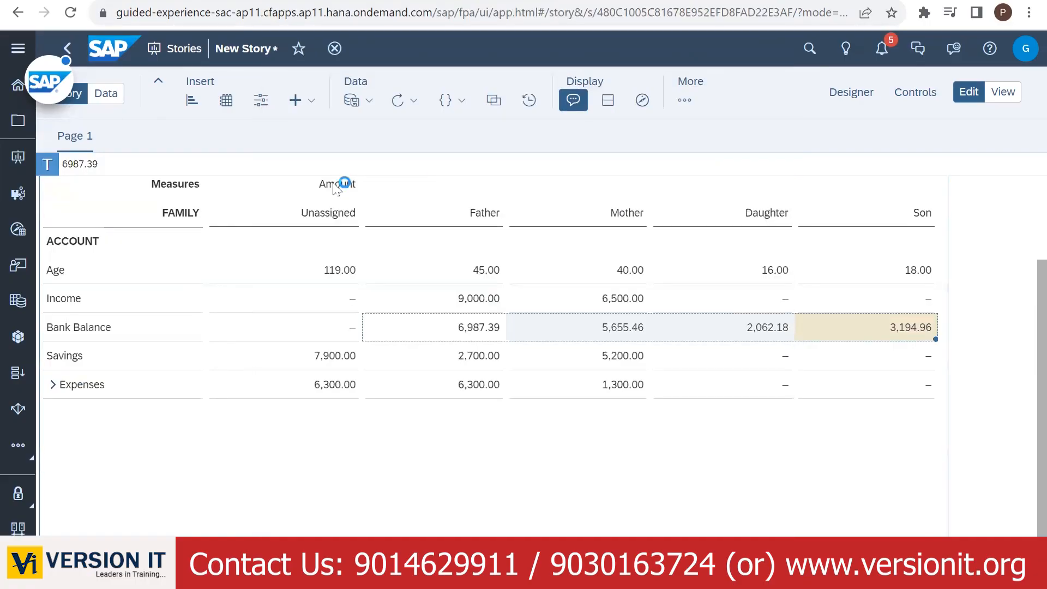
key("ctrl+v")
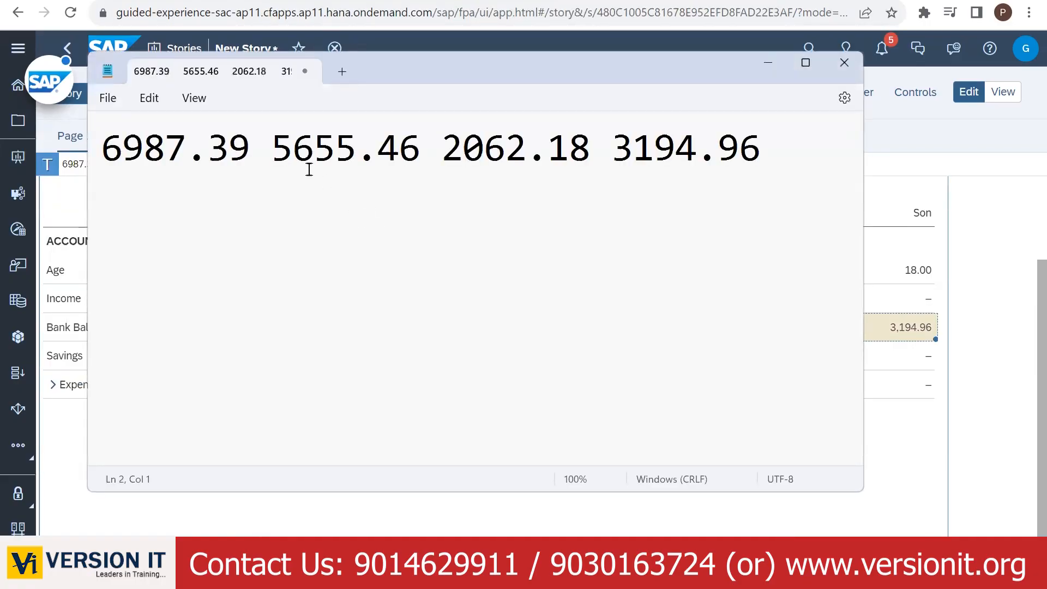
left_click(274, 150)
key("Return")
left_click(274, 195)
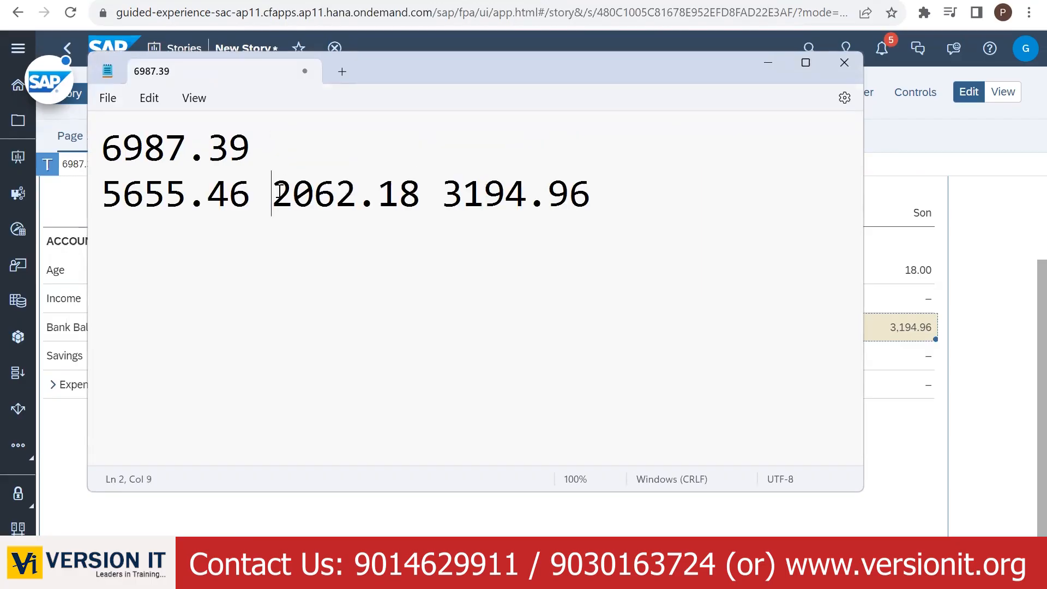
key("Return")
left_click(275, 240)
key("Return")
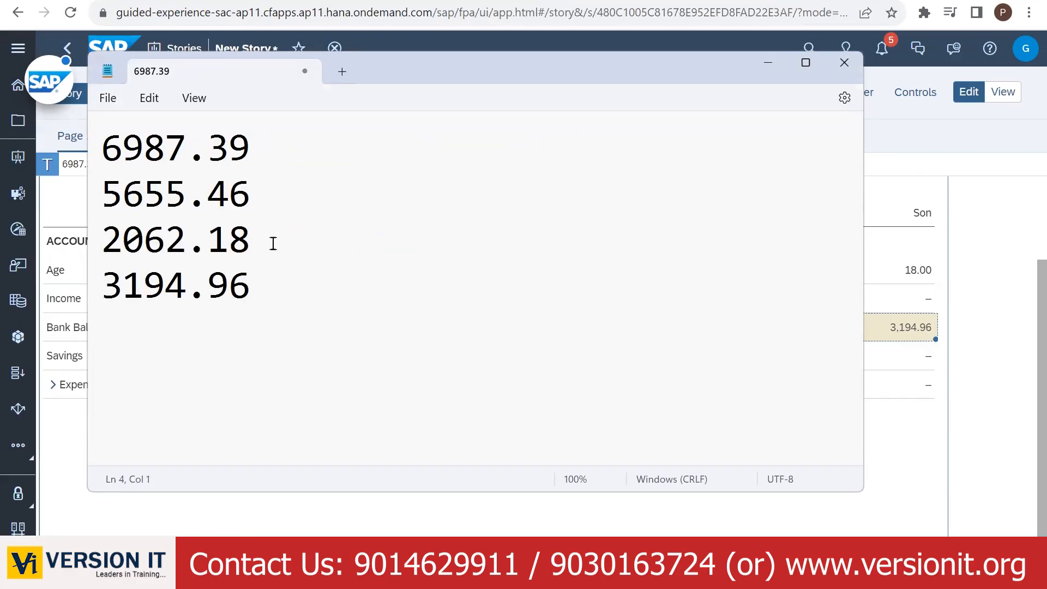
- Tag the values -F, -M, -D and -S, then minimize Notepad
left_click(273, 241)
type("-D")
left_click(282, 292)
type("-S")
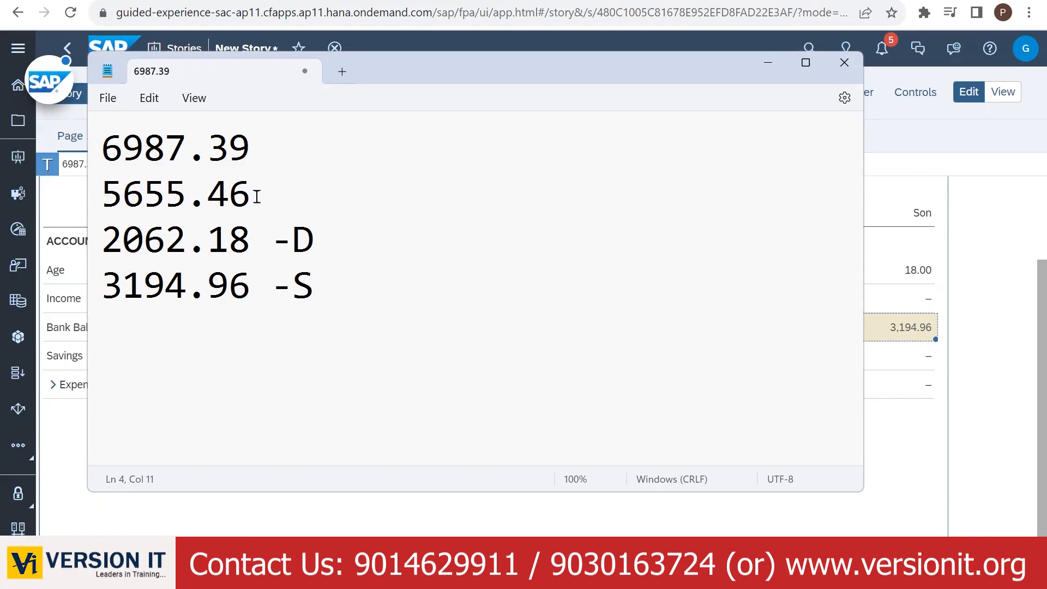
left_click(255, 197)
type("-M")
left_click(279, 153)
type("-")
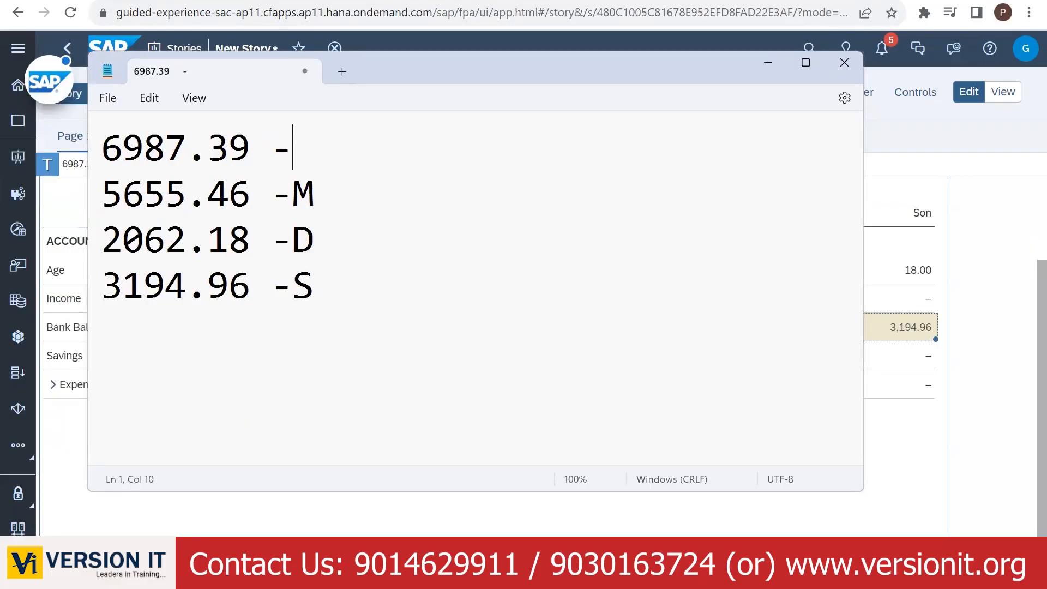
type("F")
left_click(781, 65)
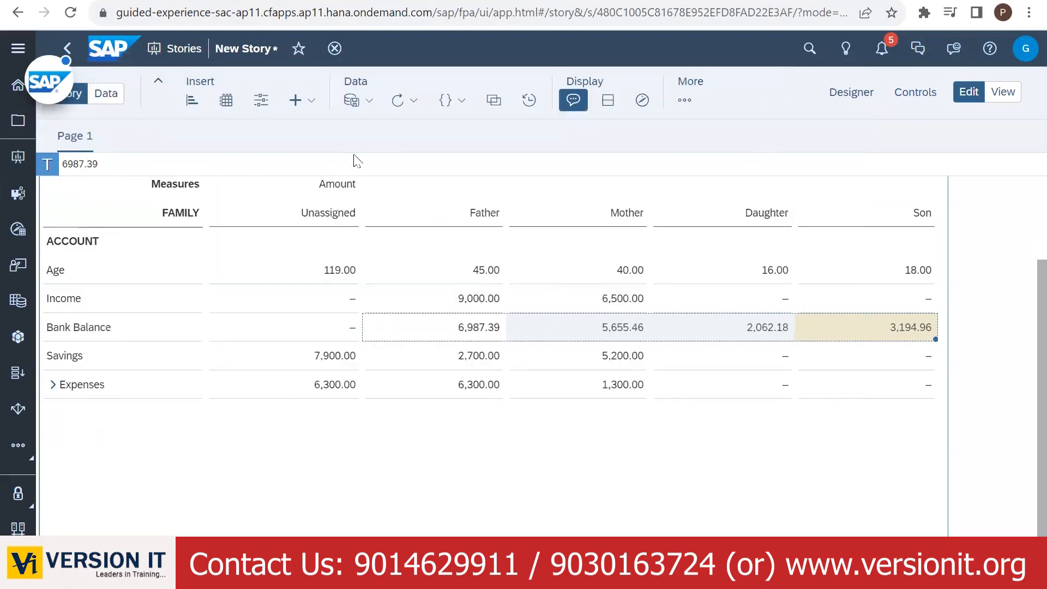
- Revert the unpublished data, restoring Bank Balances to 4,000, 3,000, 1,000 and 2,000
left_click(364, 104)
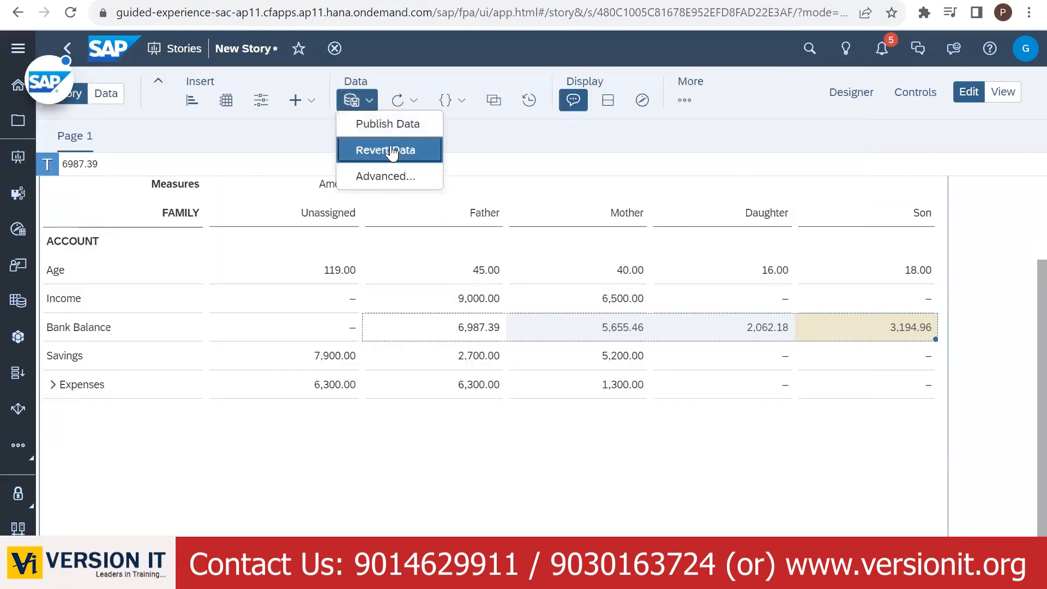
left_click(389, 151)
left_click(651, 355)
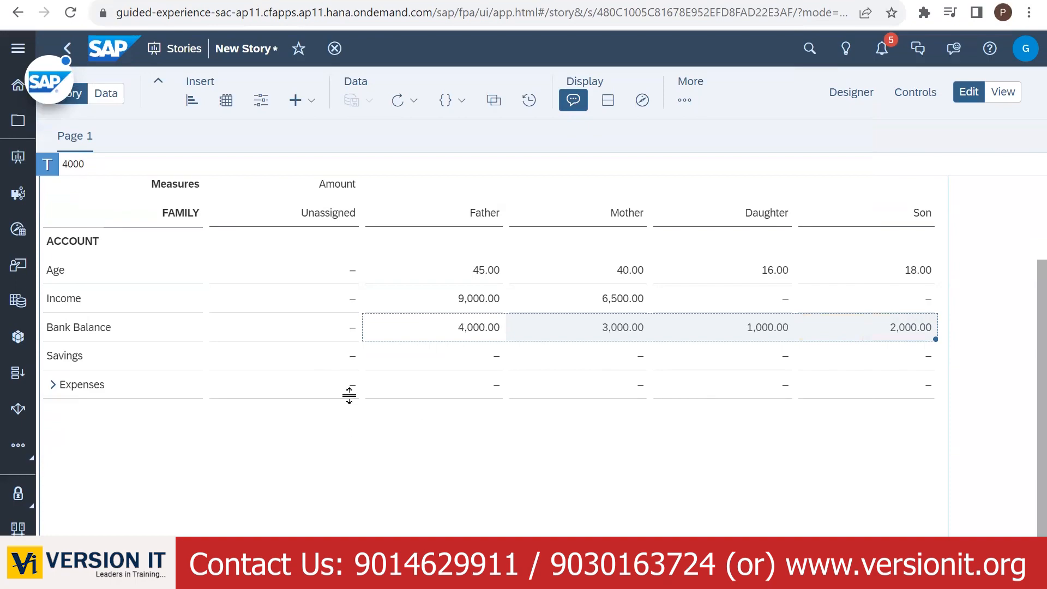
left_click(437, 361)
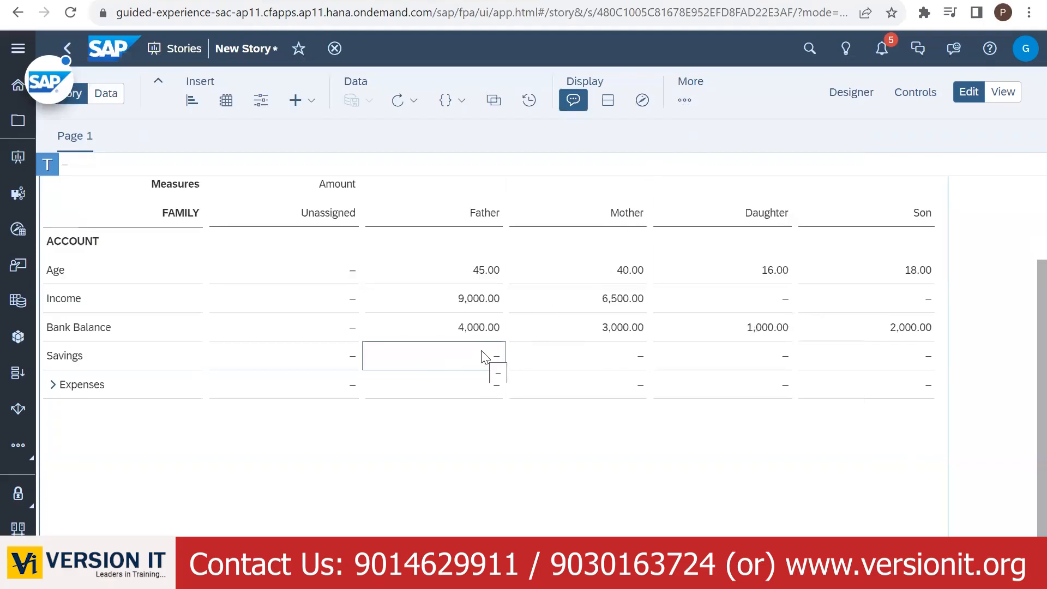
left_click(684, 100)
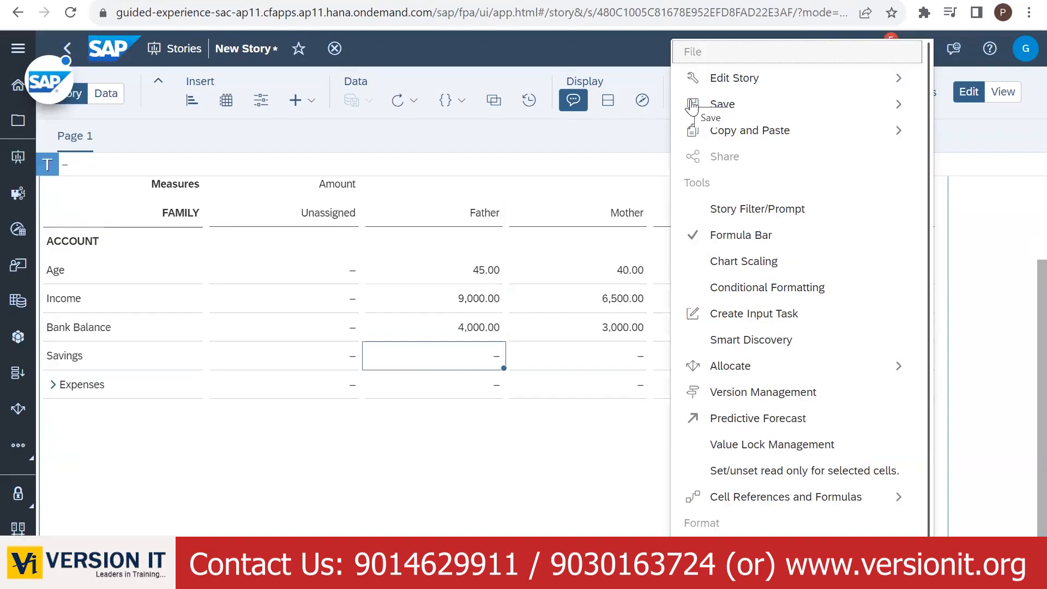
mouse_move(738, 375)
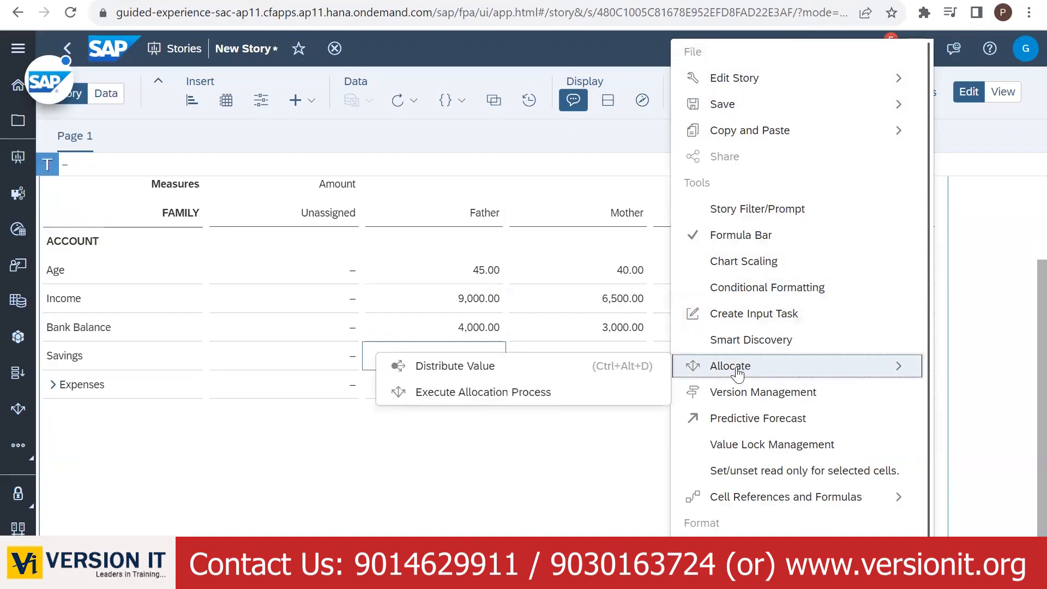
left_click(616, 367)
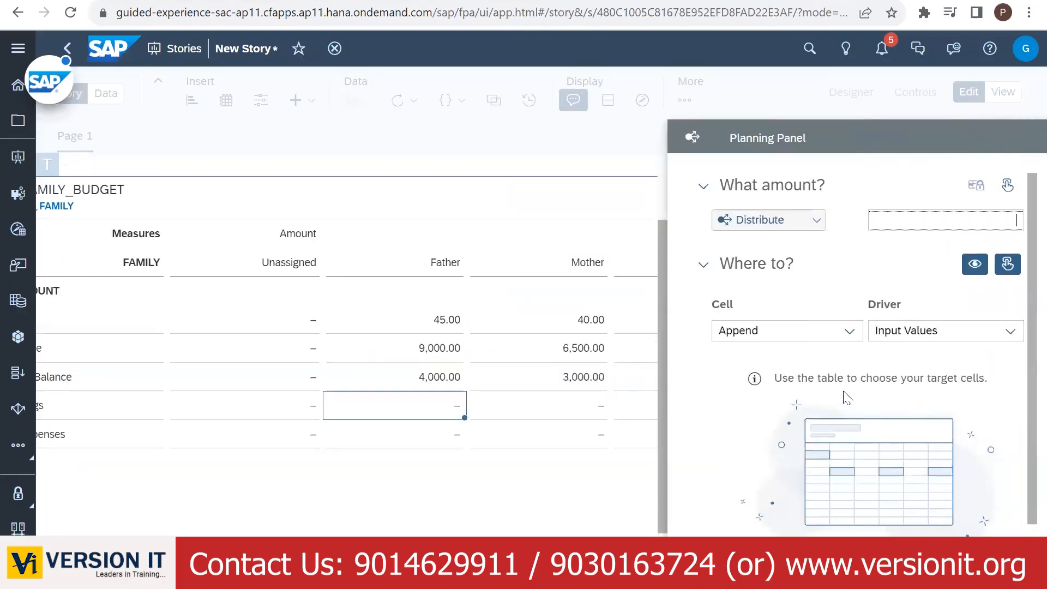
left_click(904, 221)
left_click(414, 352)
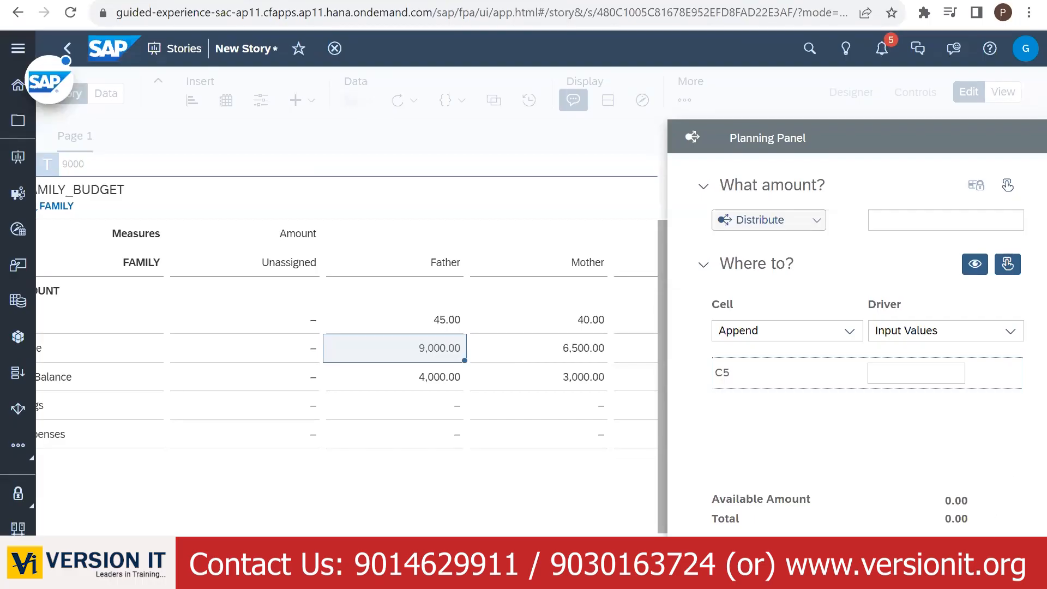
left_click(1000, 555)
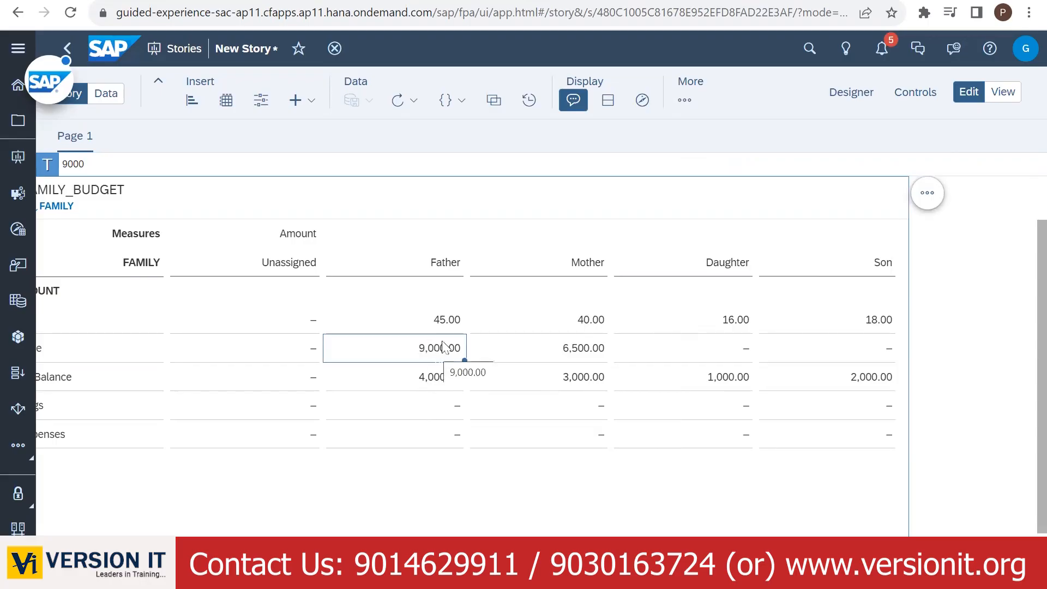
- Distribute Father's 9,000 Income to his Savings and Expenses cells
left_click(682, 101)
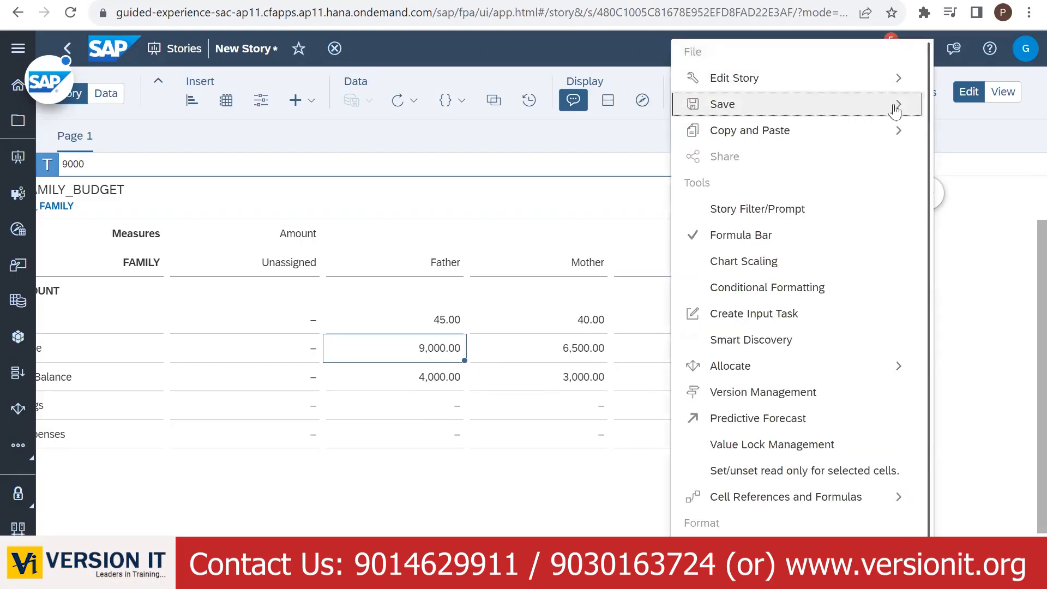
mouse_move(799, 366)
left_click(562, 367)
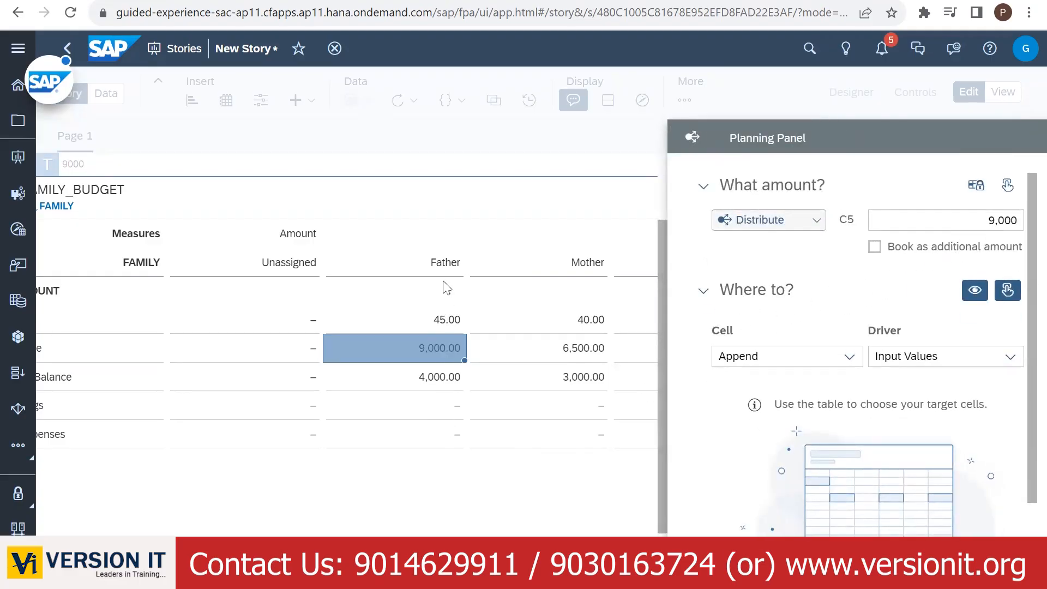
left_click_drag(224, 541, 185, 541)
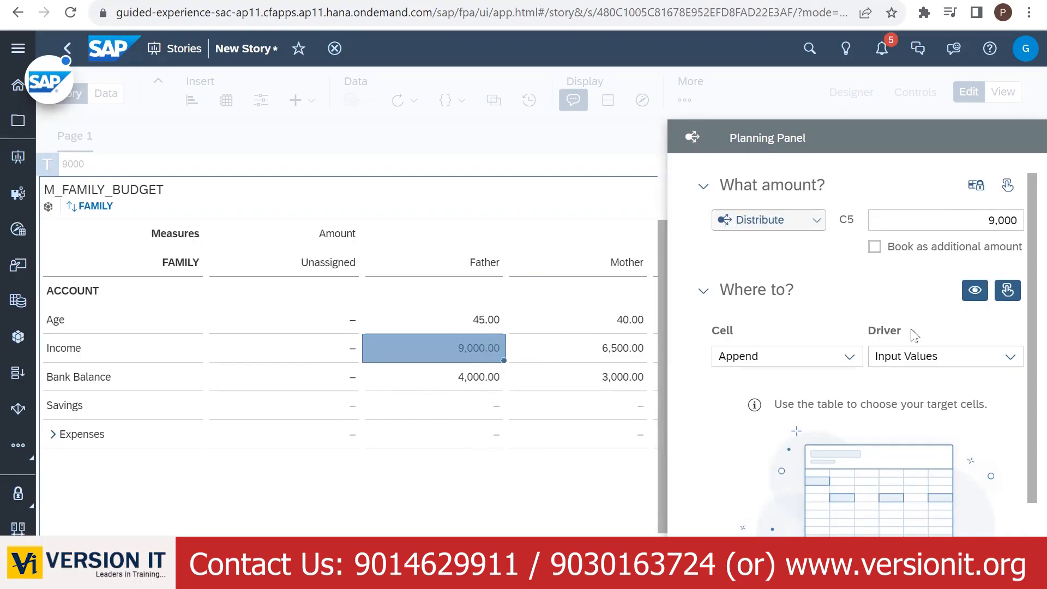
left_click_drag(476, 413, 472, 433)
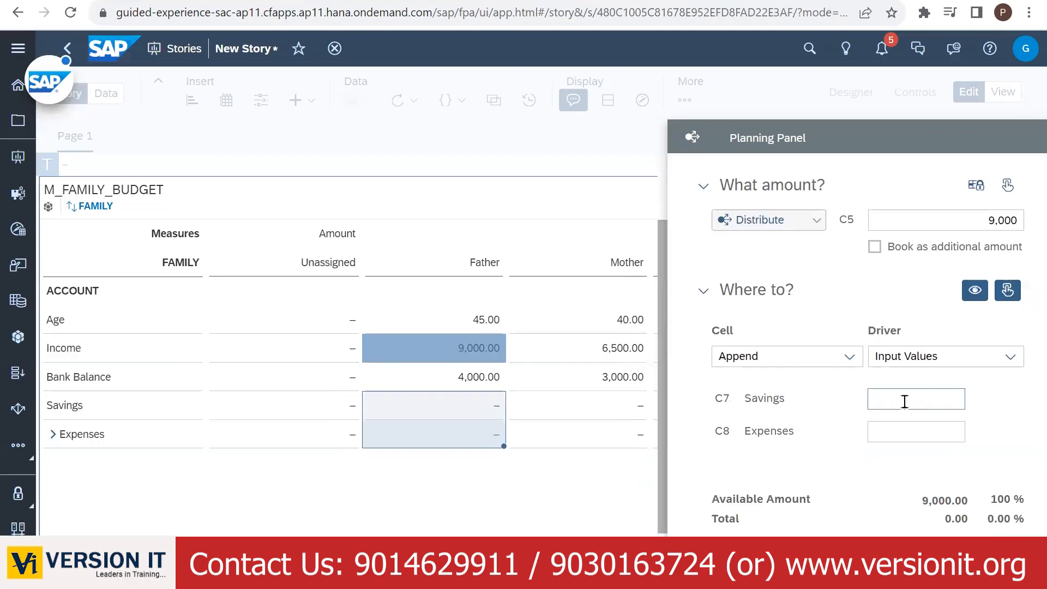
- Use Input Weights of 30 for Savings and 70 for Expenses, removing Mother's Income target
left_click(1009, 358)
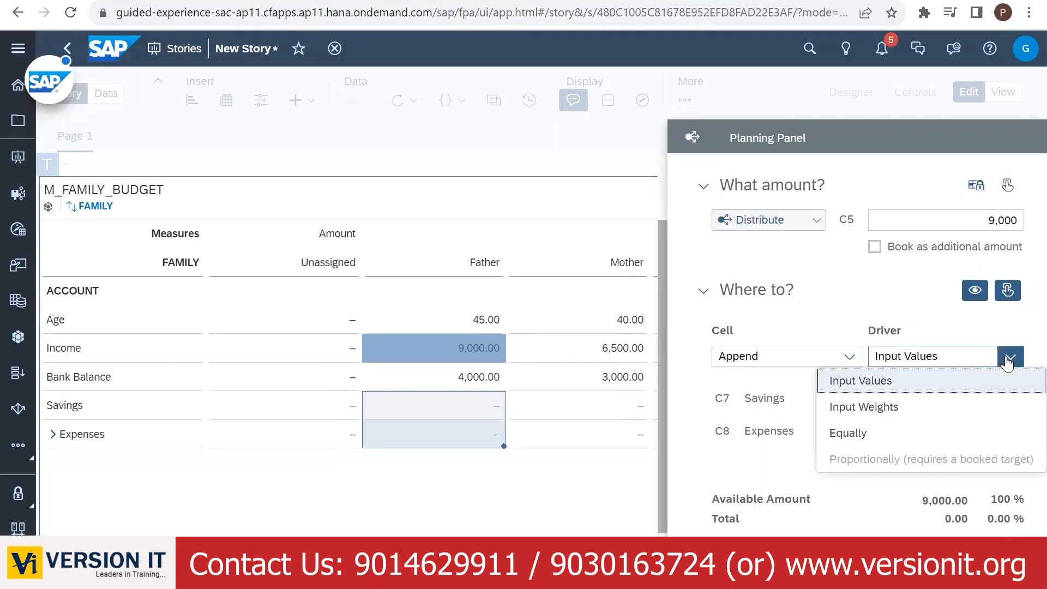
left_click(850, 406)
left_click(894, 406)
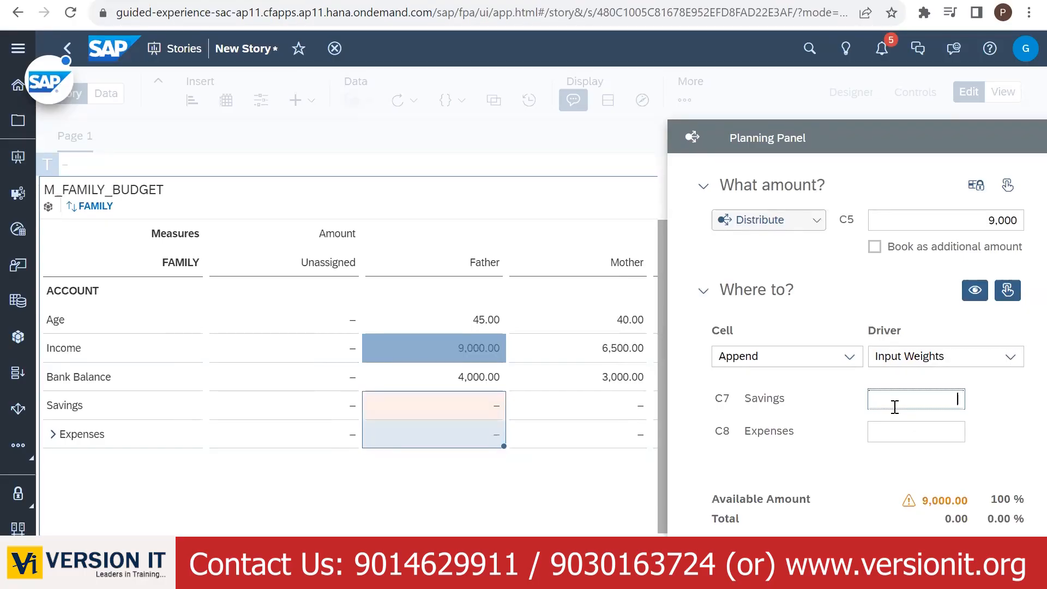
type("30")
left_click(936, 431)
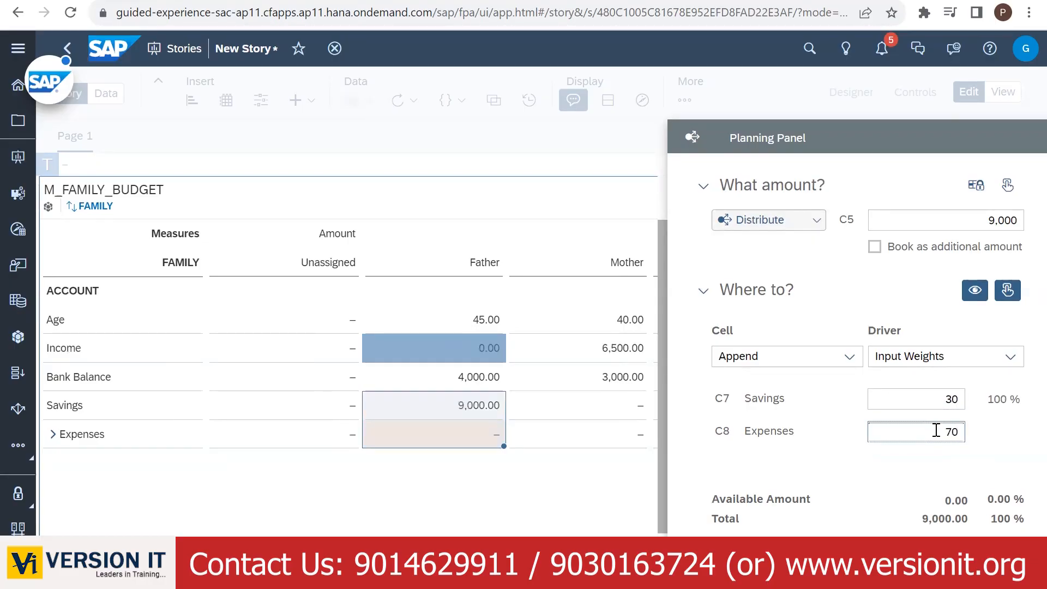
type("70")
left_click(934, 455)
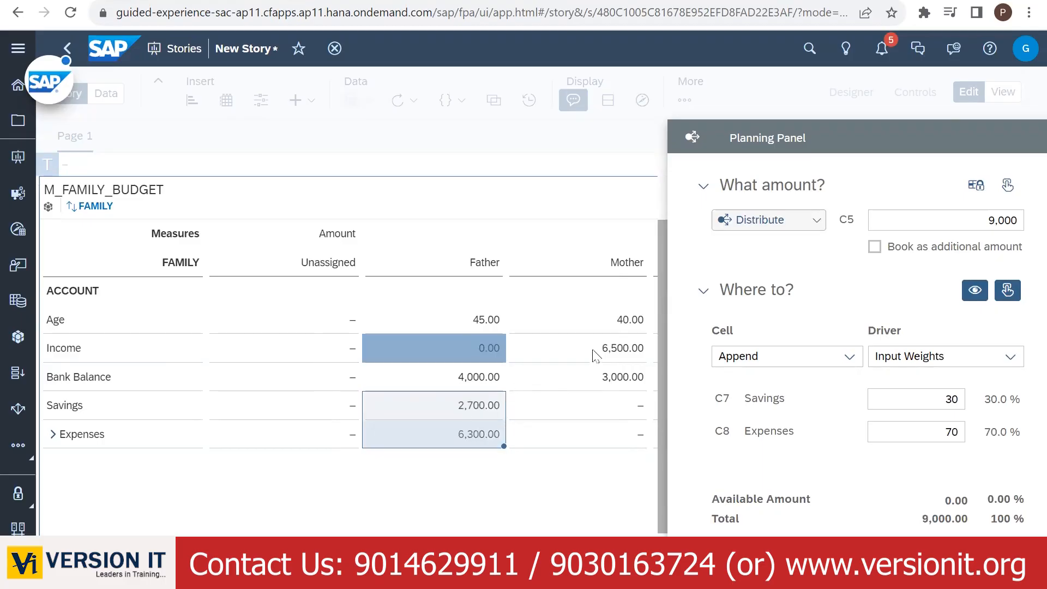
left_click(609, 353)
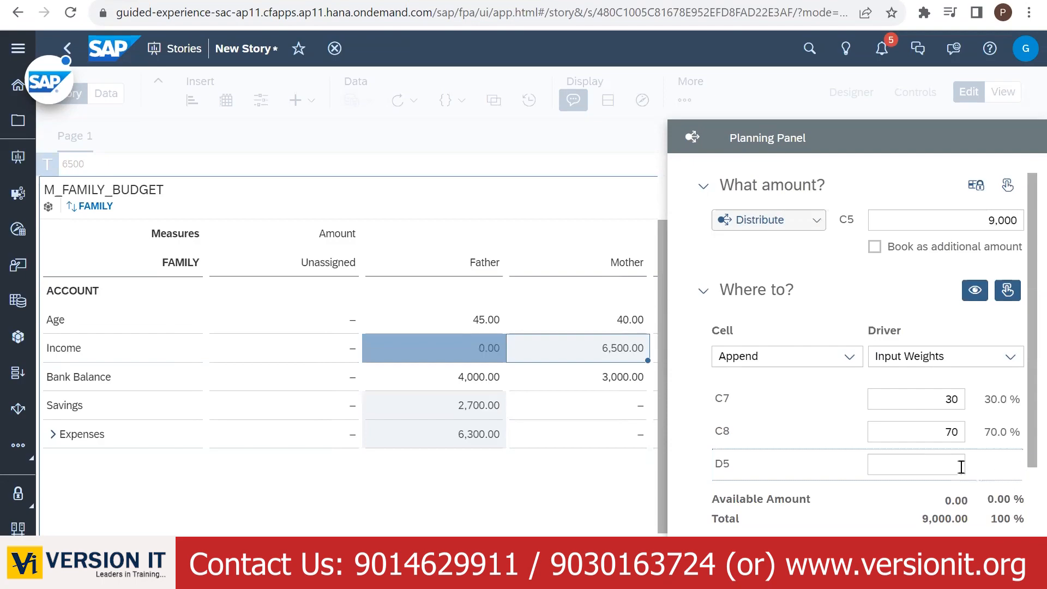
left_click(848, 464)
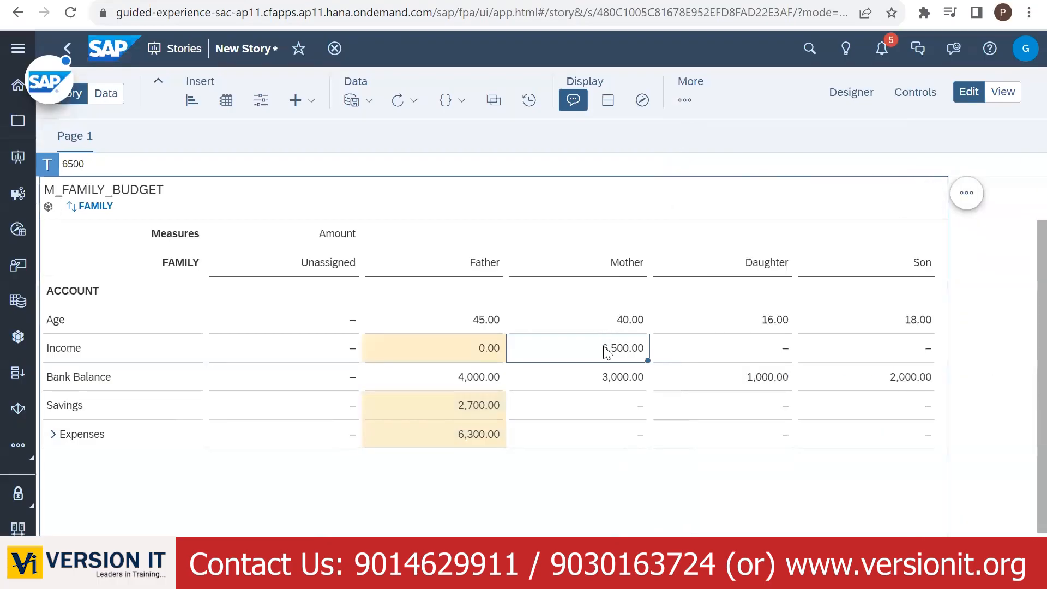
- Distribute Mother's 6,500 Income to her Savings and Expenses cells
left_click(684, 100)
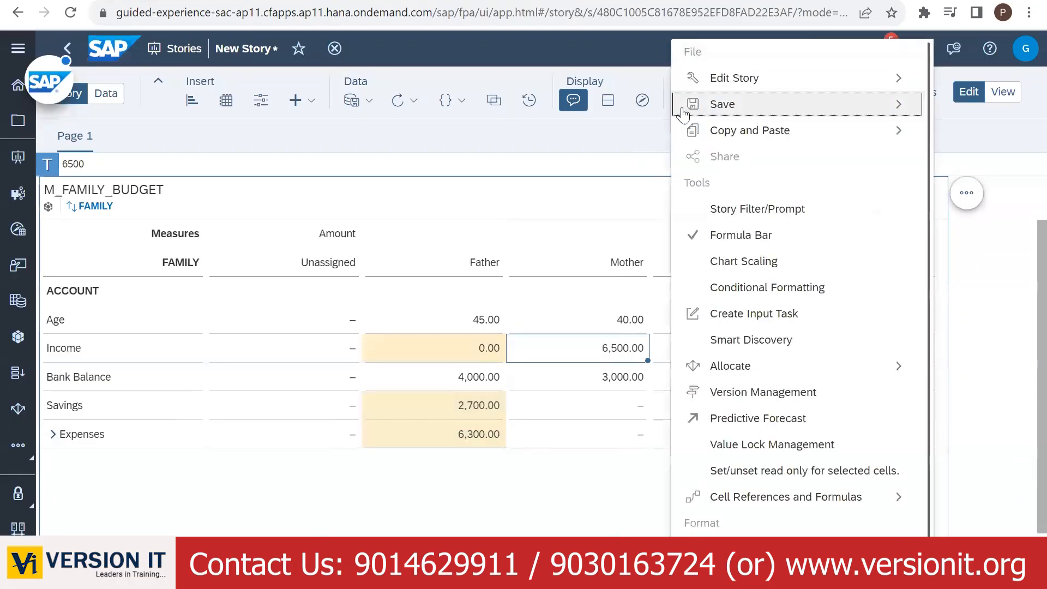
mouse_move(799, 365)
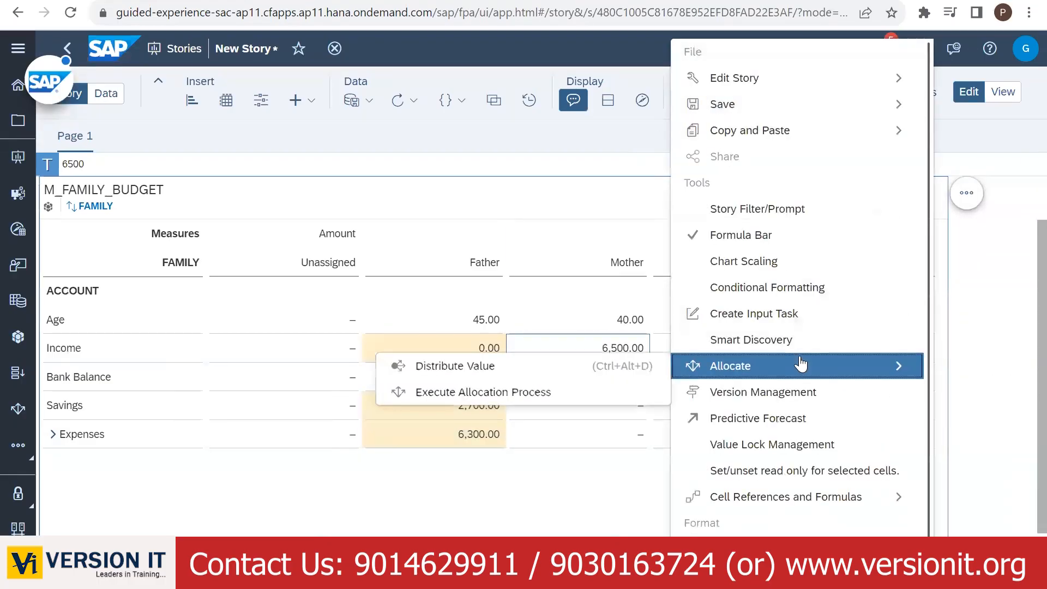
left_click(586, 367)
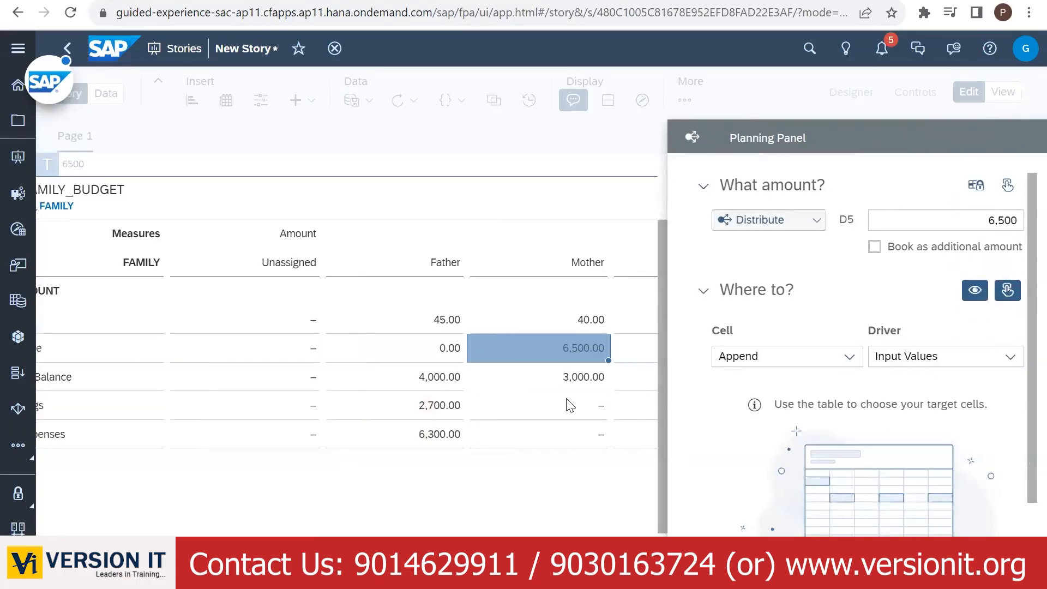
left_click_drag(567, 407, 565, 434)
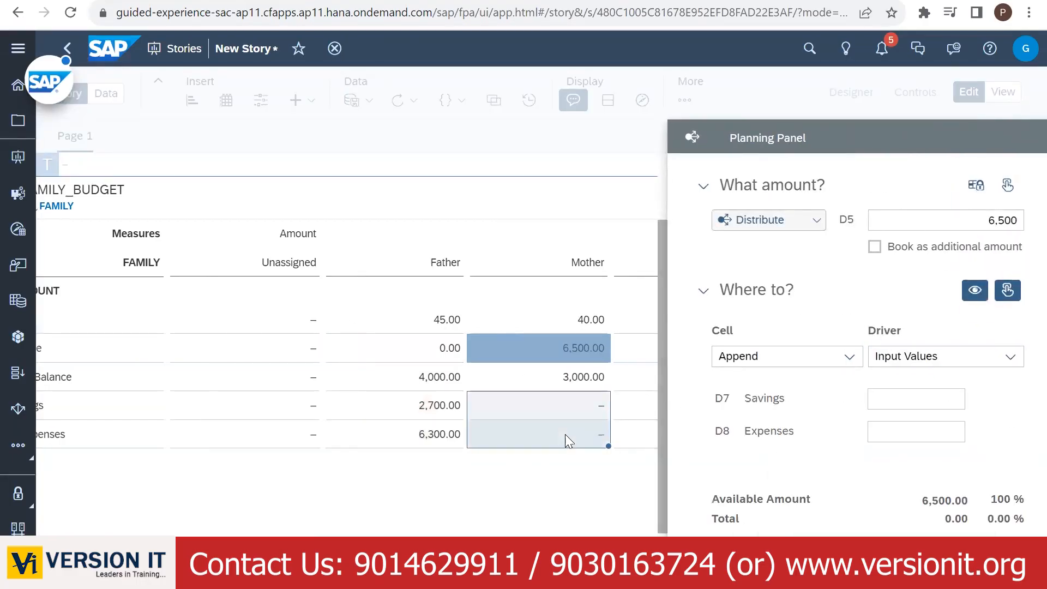
- Weight Savings 80 and Expenses 20 via Input Weights, dropping Father's Savings target, and close the panel
left_click(901, 401)
type("80")
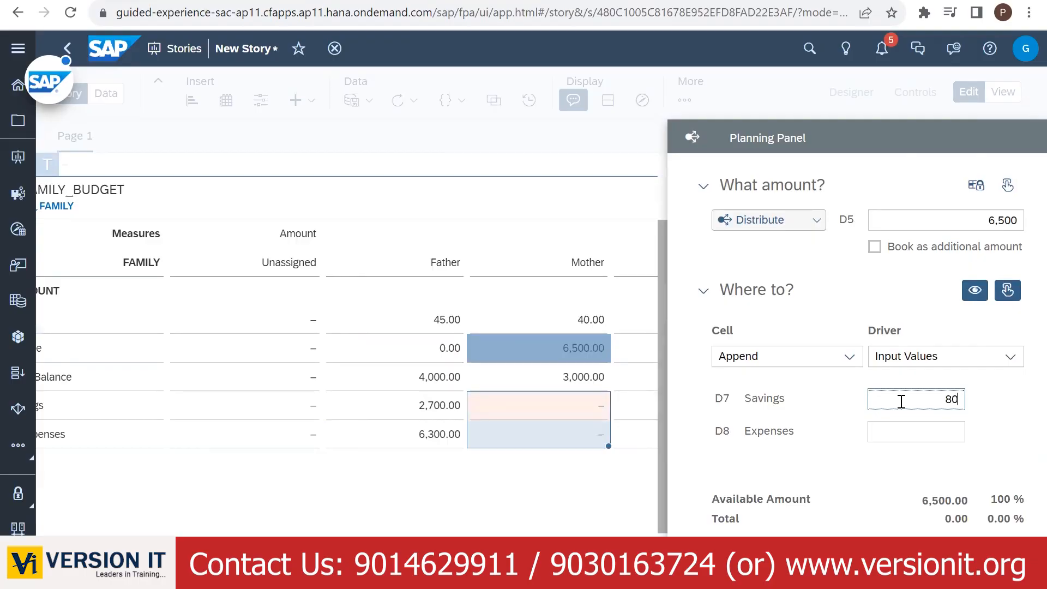
left_click(932, 424)
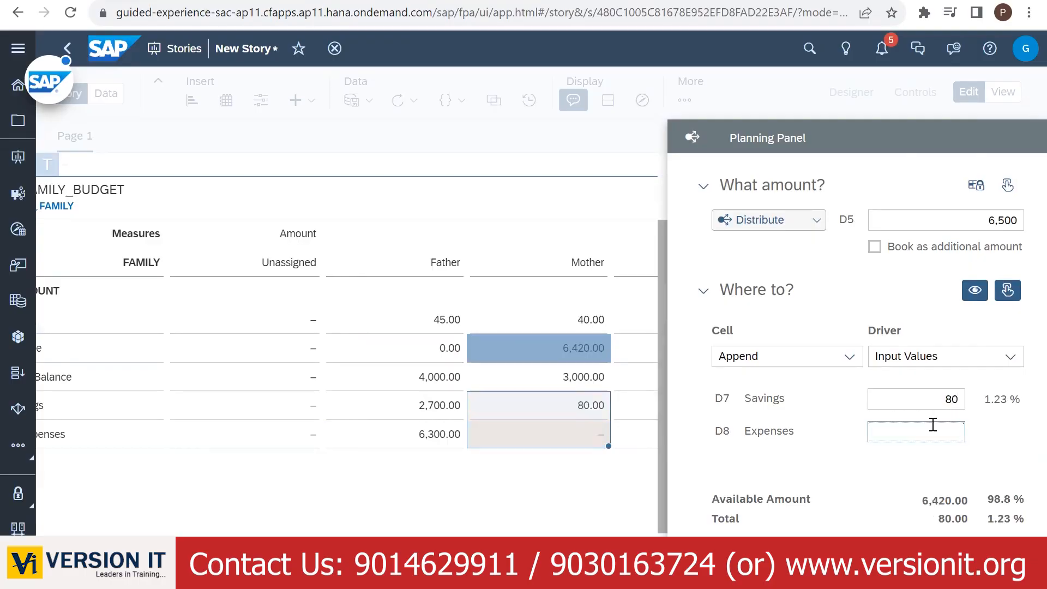
type("20")
left_click(950, 467)
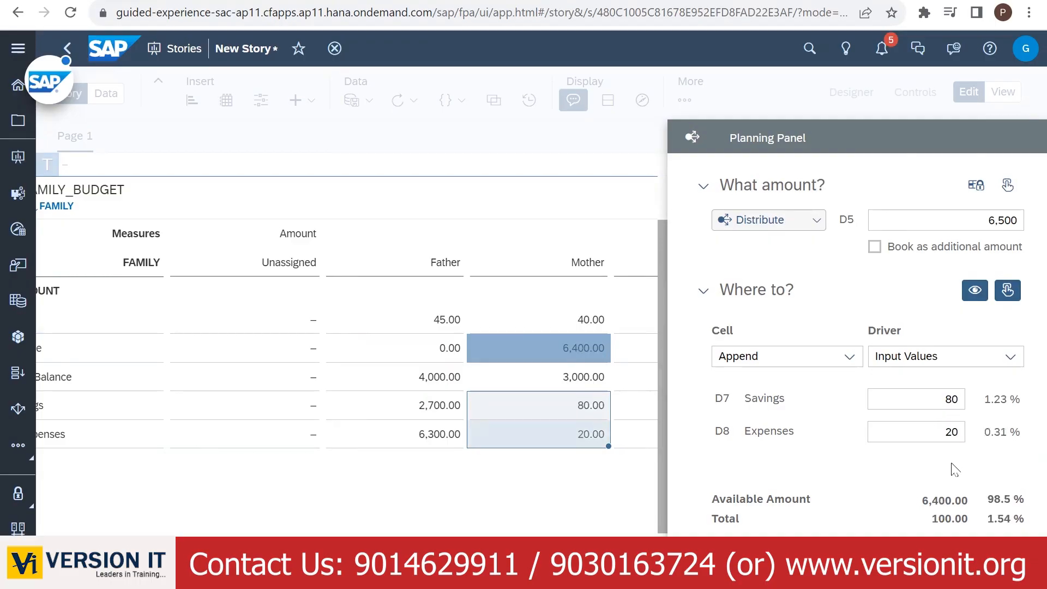
left_click(979, 364)
left_click(902, 409)
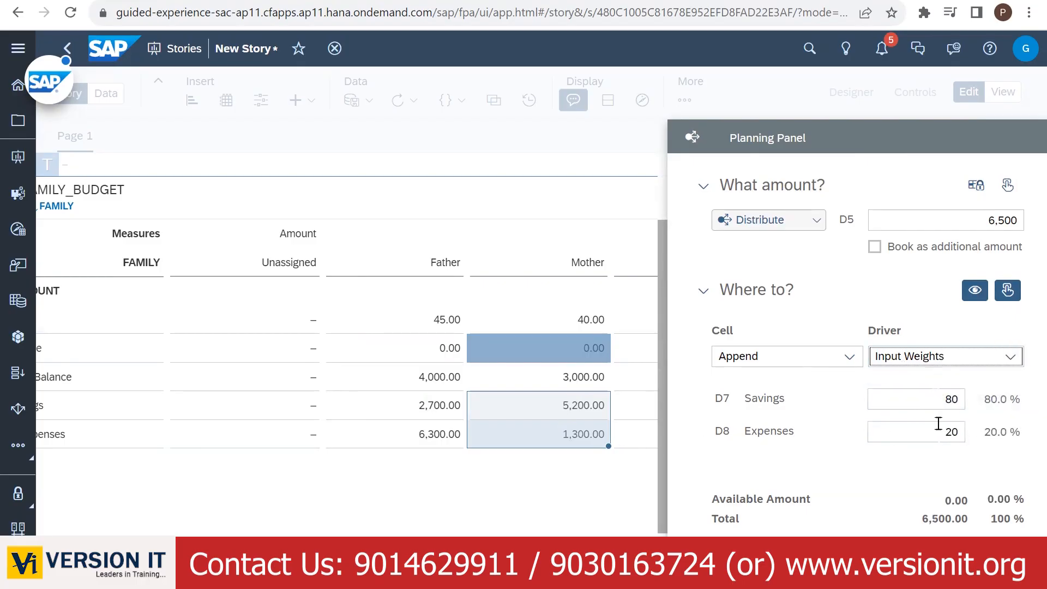
left_click(550, 484)
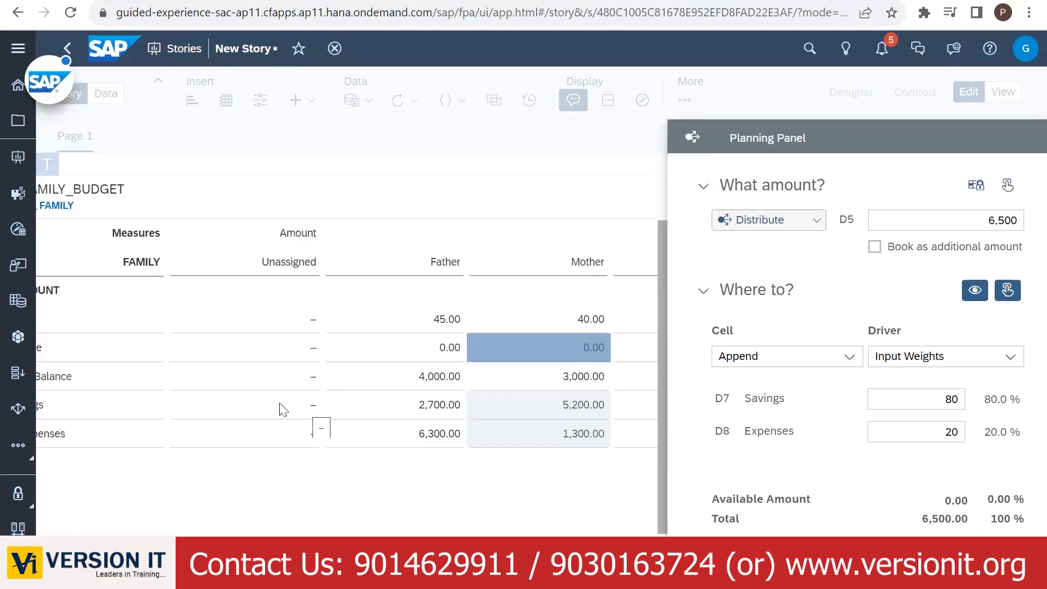
left_click(391, 407)
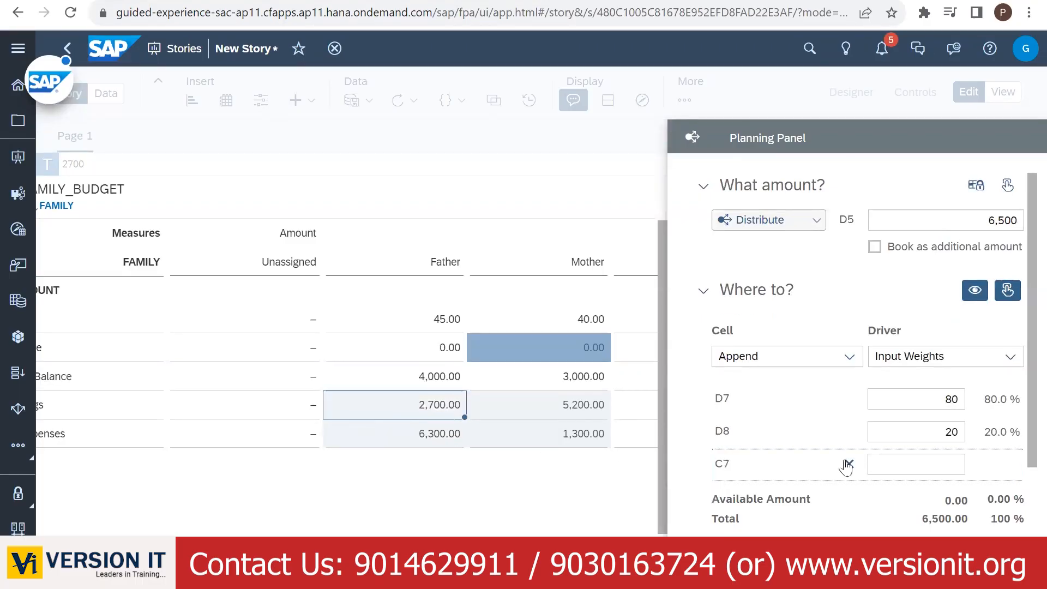
left_click(849, 463)
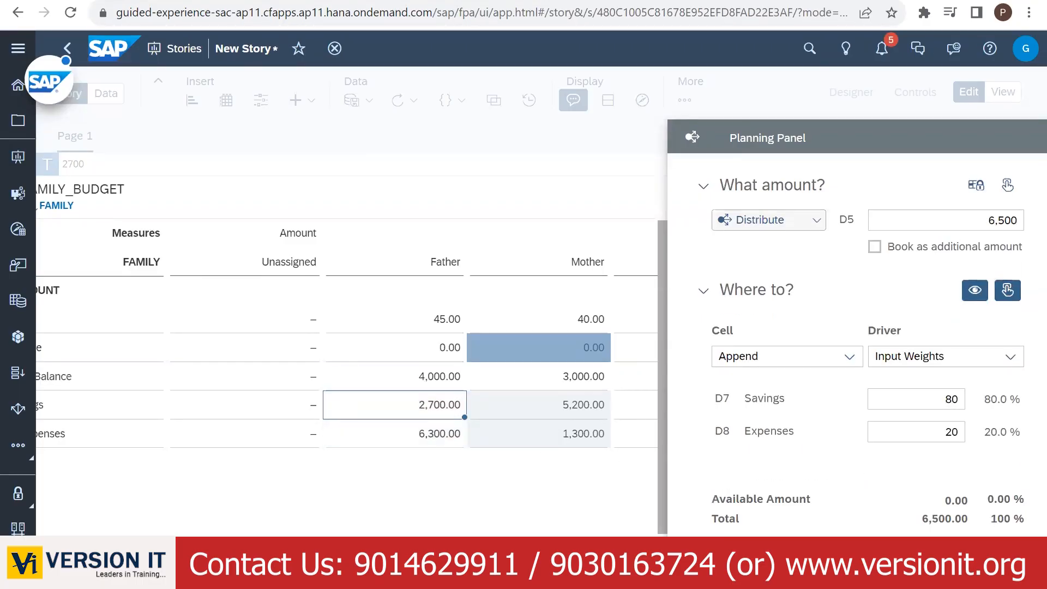
left_click(437, 501)
left_click(568, 470)
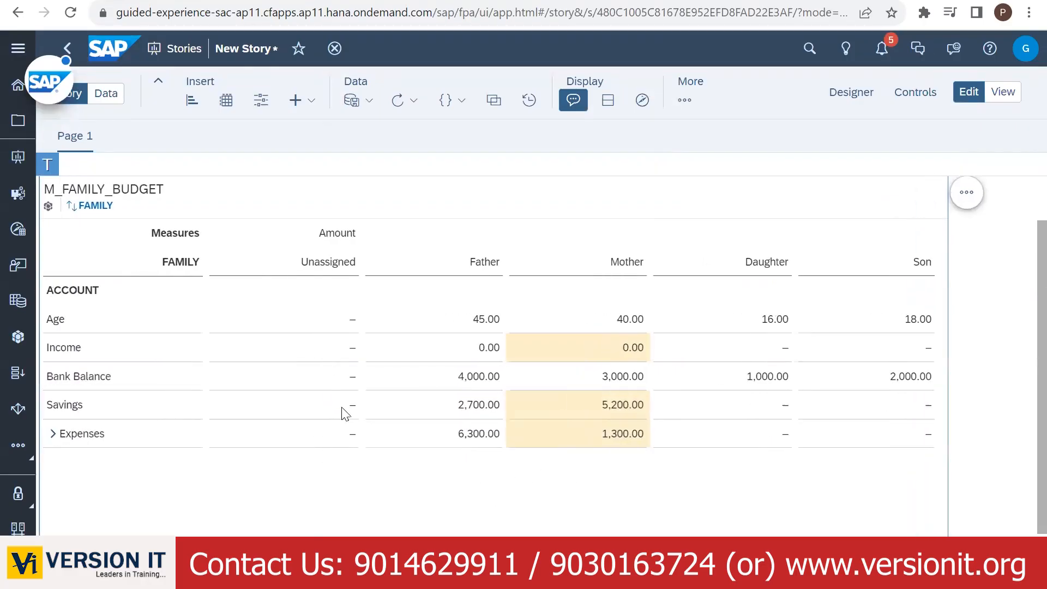
left_click(345, 412)
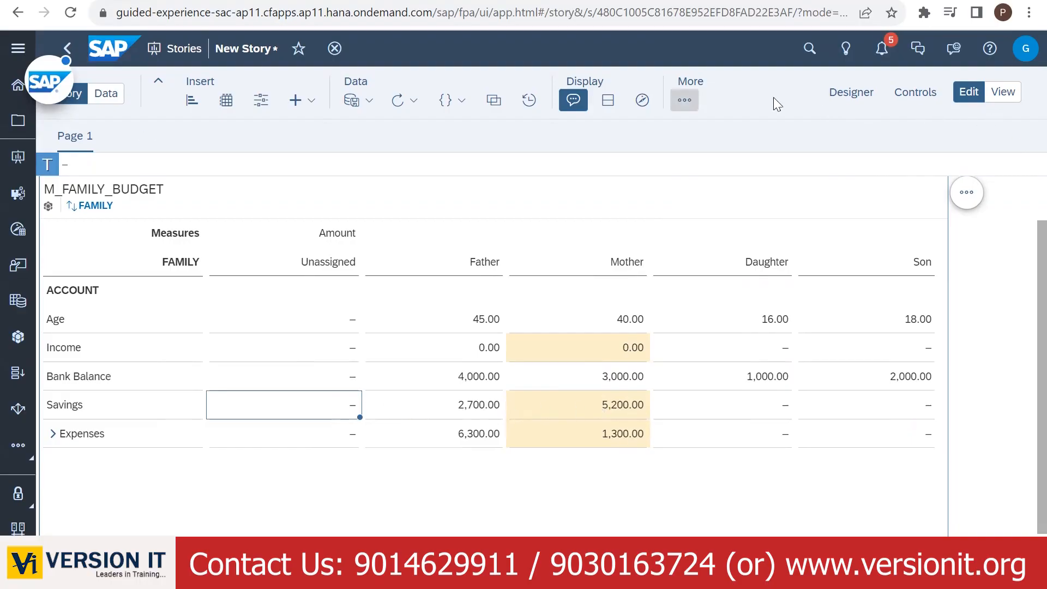
left_click(684, 100)
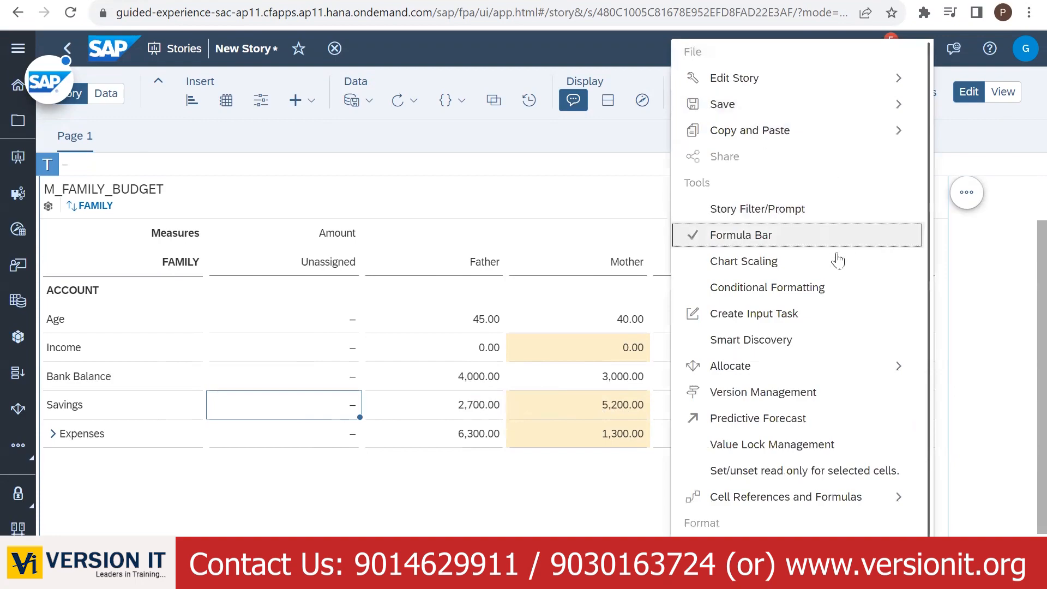
mouse_move(731, 366)
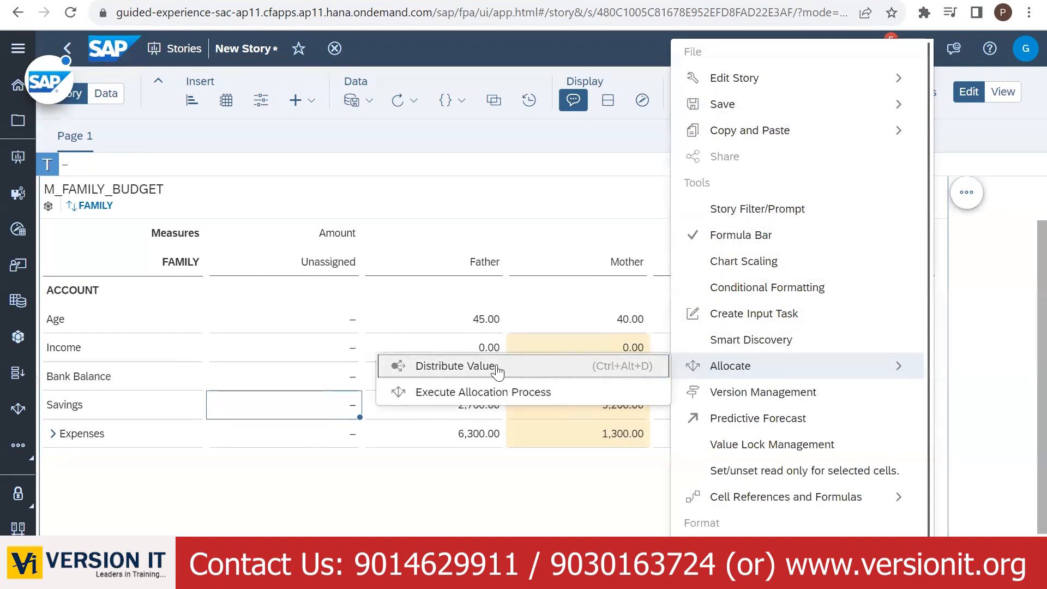
left_click(496, 366)
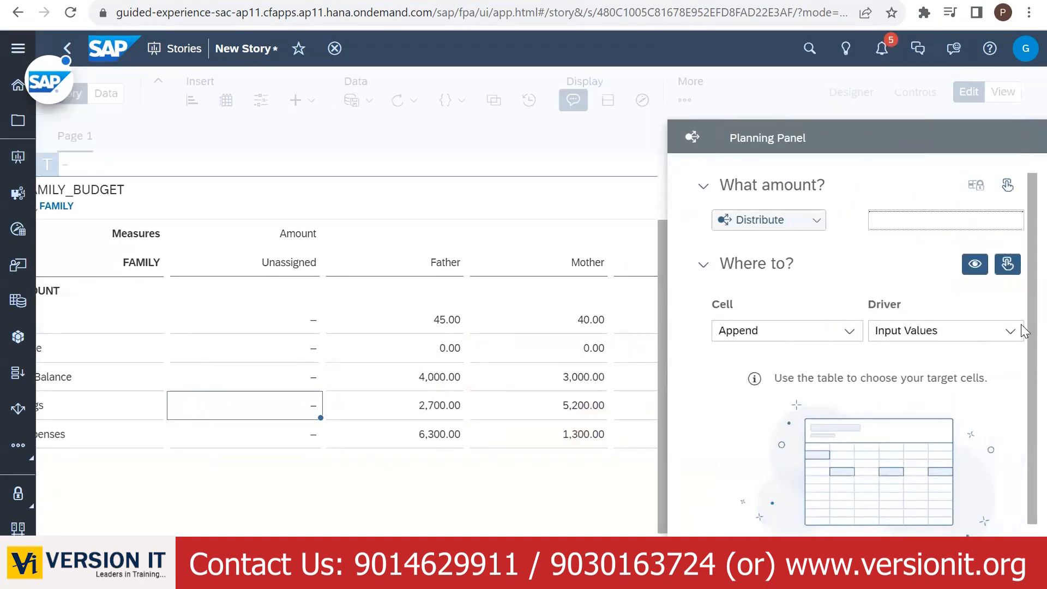
left_click_drag(436, 413, 557, 408)
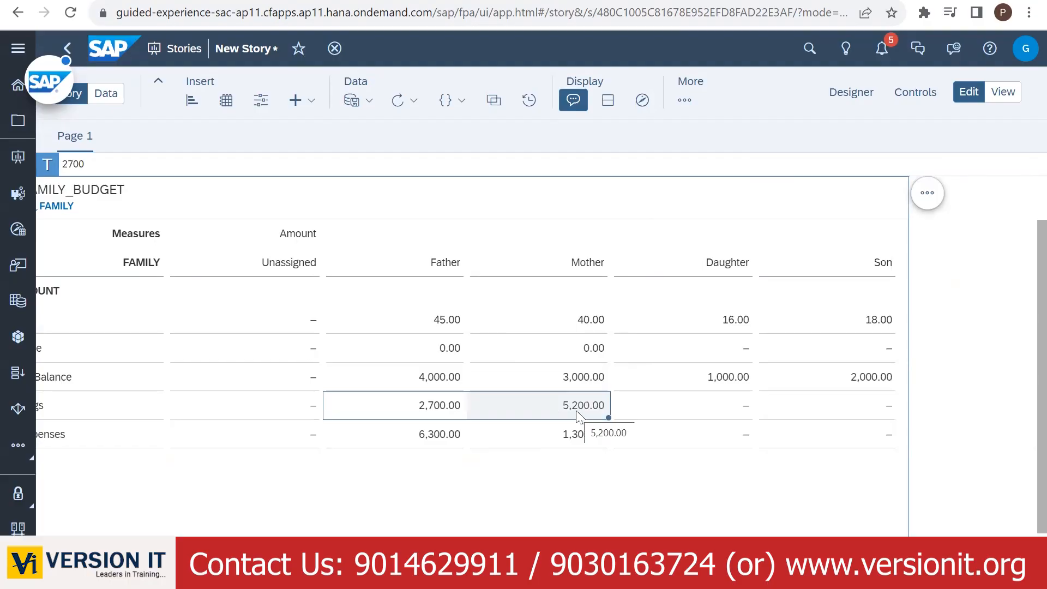
left_click(684, 100)
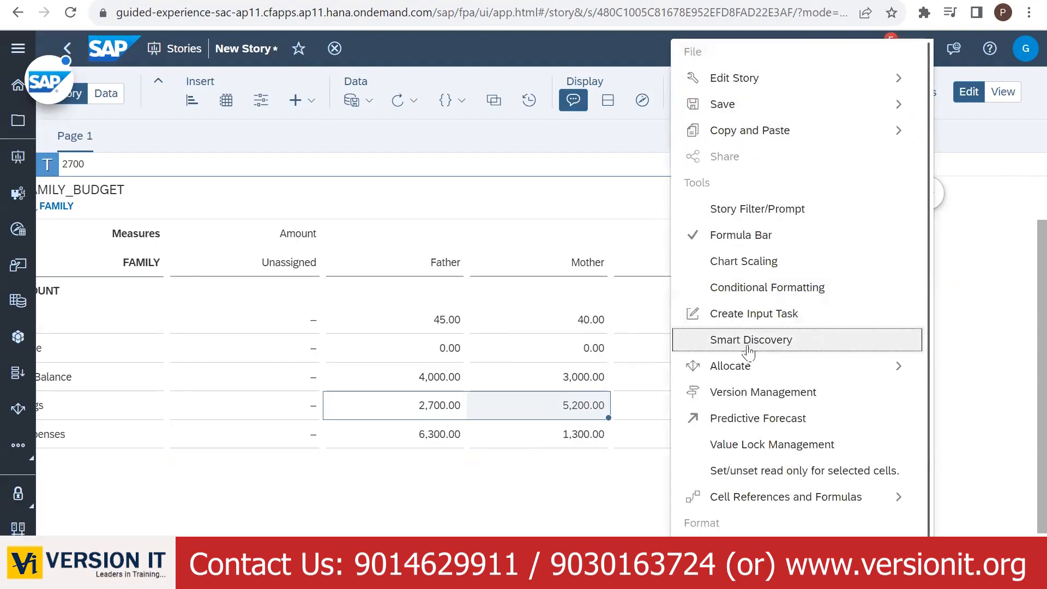
mouse_move(713, 373)
left_click(540, 367)
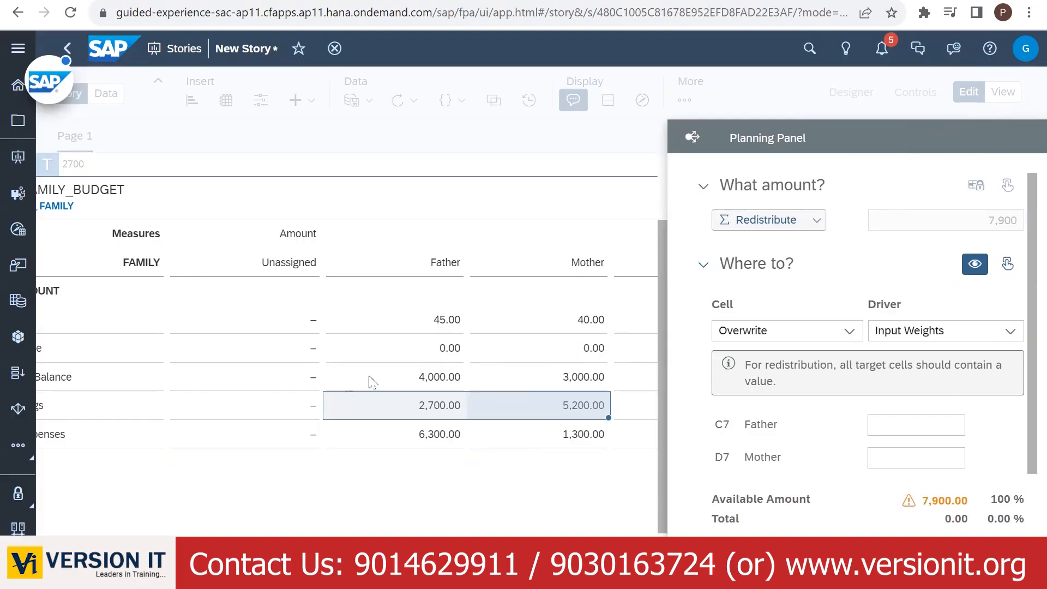
left_click(284, 409)
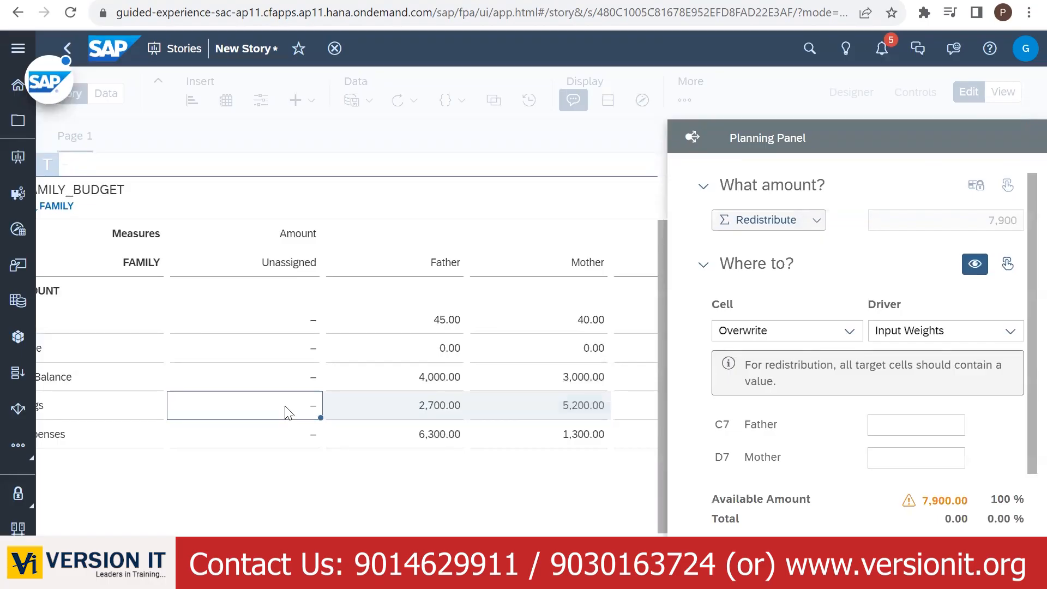
left_click(849, 424)
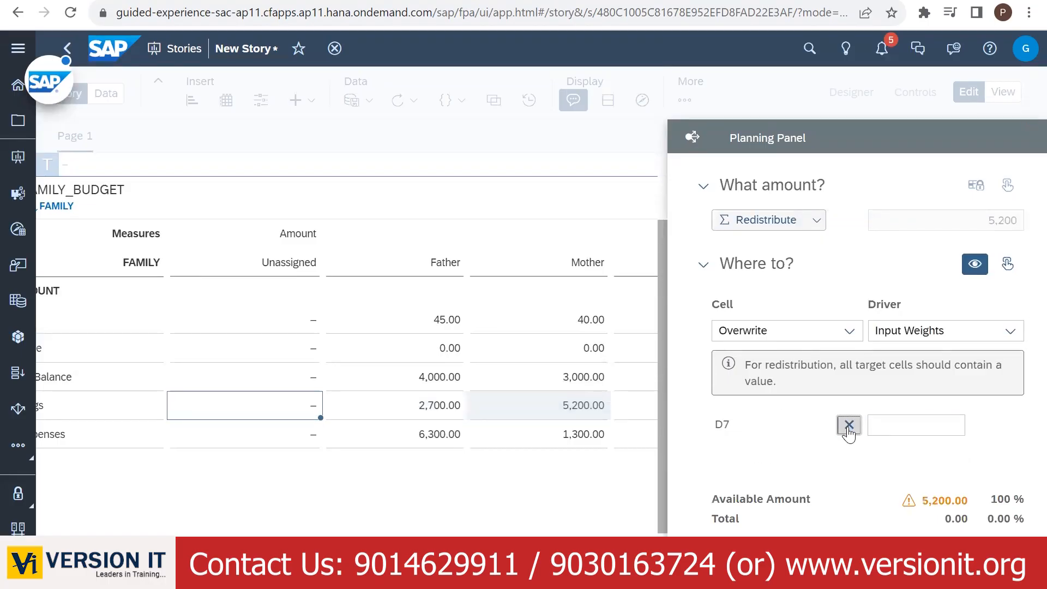
left_click(849, 424)
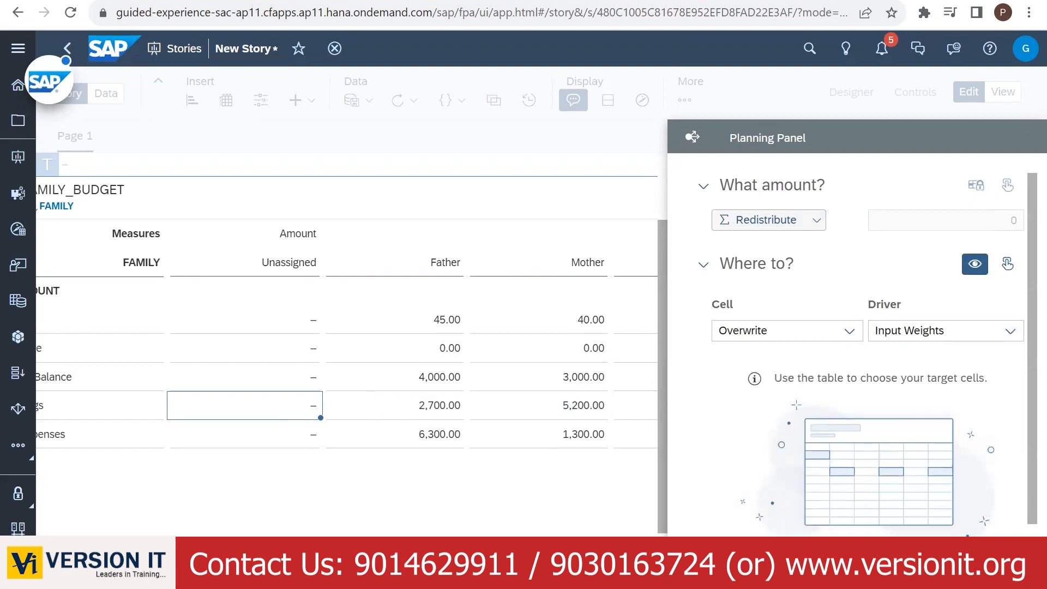
left_click(1007, 547)
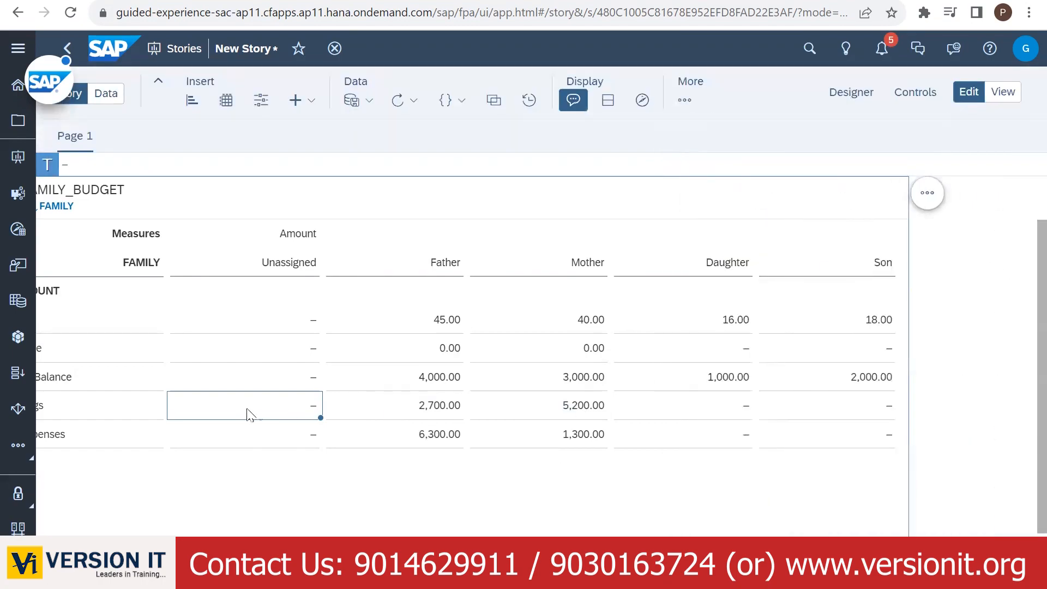
- Enter 7900 in Unassigned Savings and check Father's 2,700 and Mother's 5,200 Savings
double_click(265, 407)
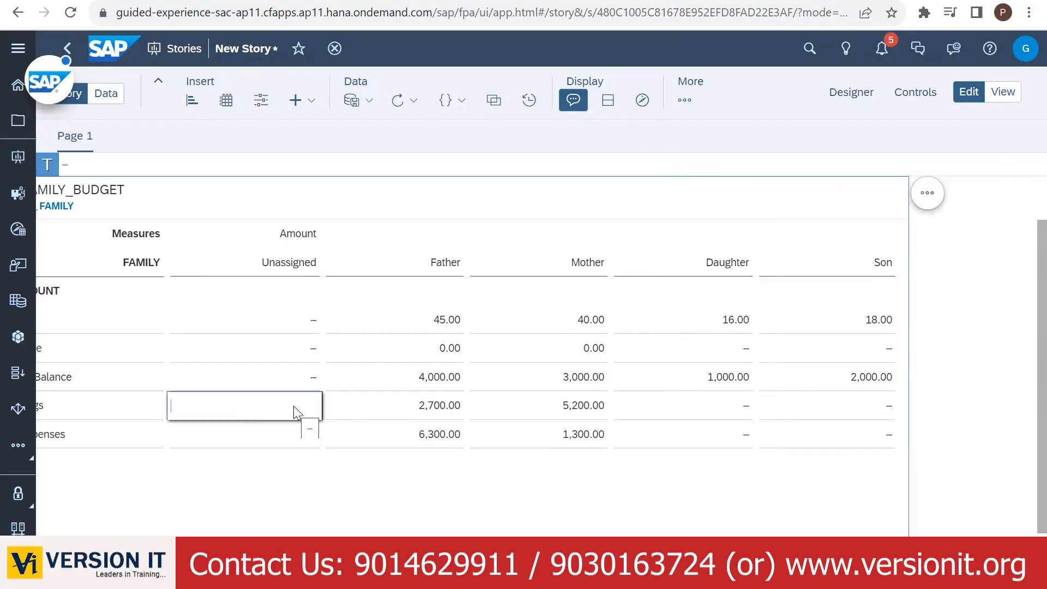
type("7900")
left_click(375, 414)
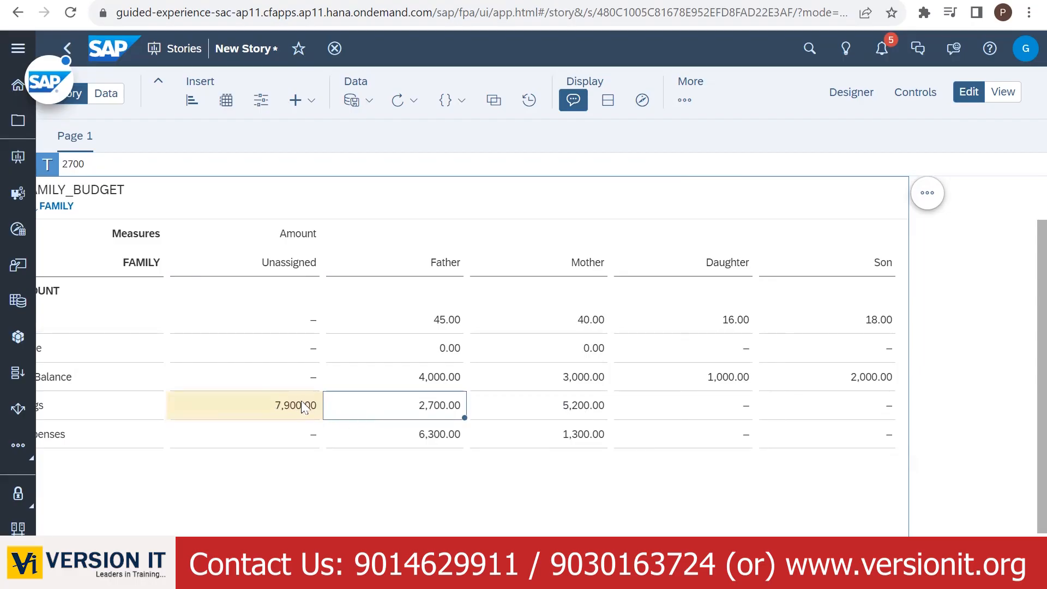
left_click(526, 410)
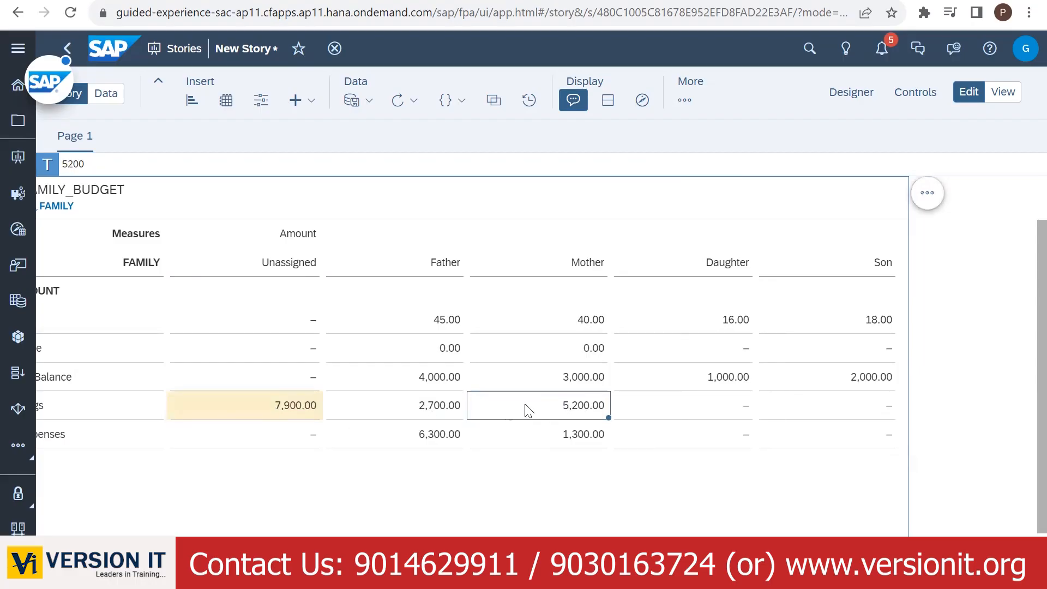
left_click(402, 410)
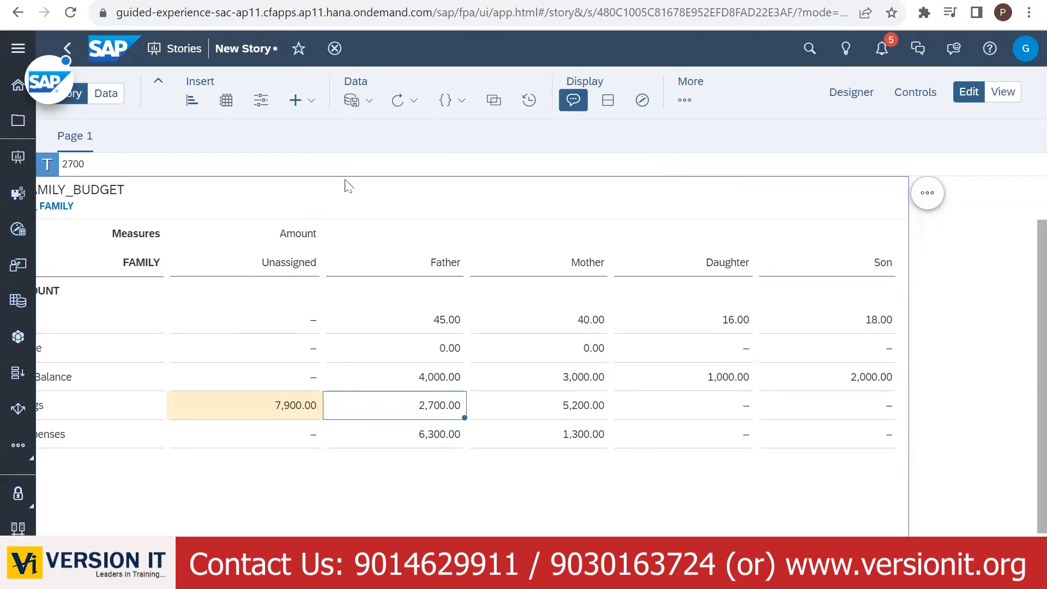
left_click(463, 2)
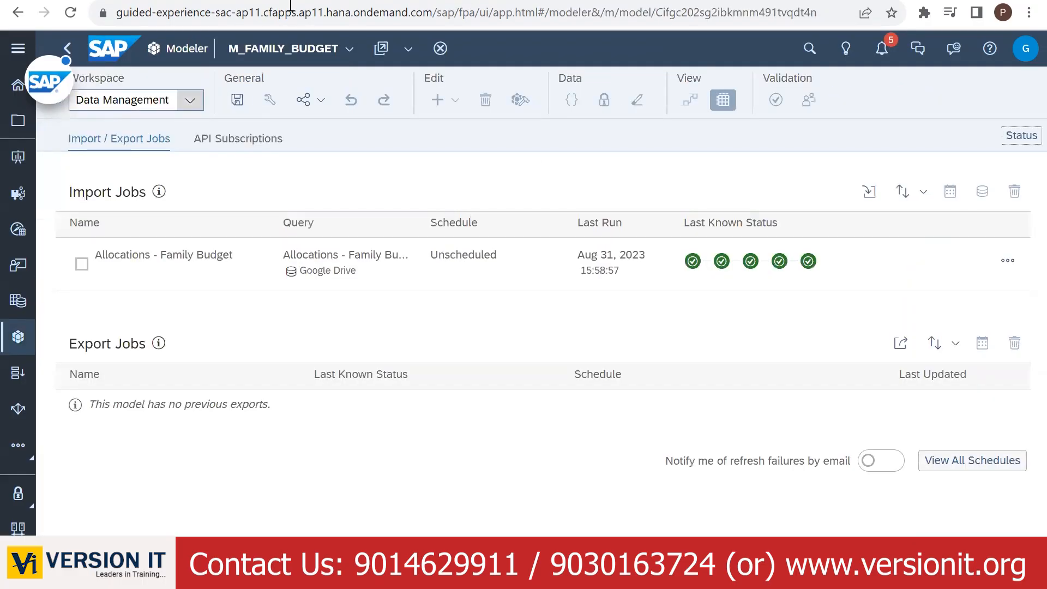
- Browse the ACCOUNT dimension's member list in the Modeler, then go back to the family budget New Story
left_click(190, 100)
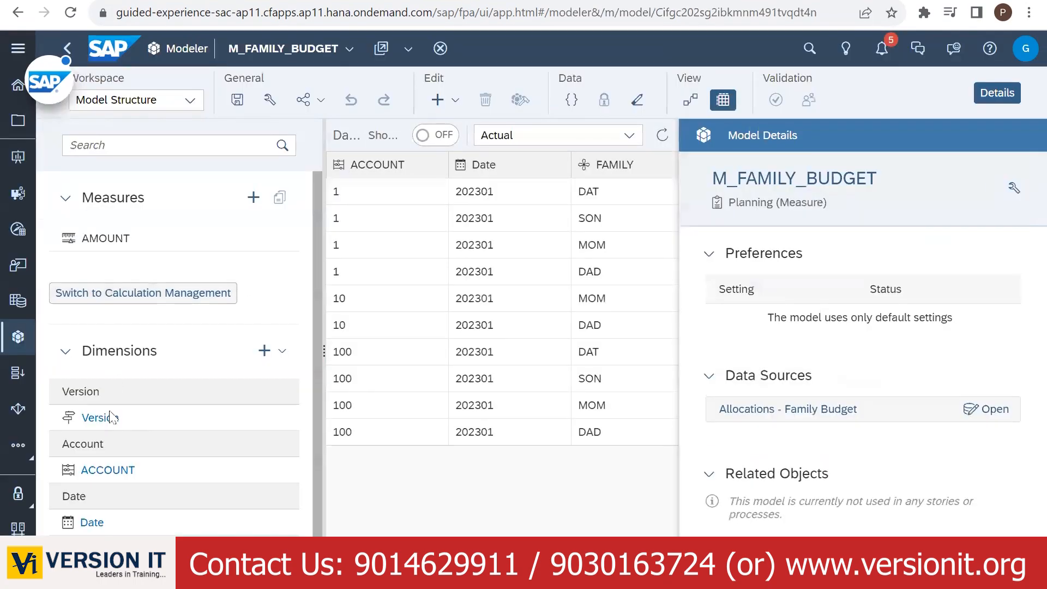
left_click(102, 470)
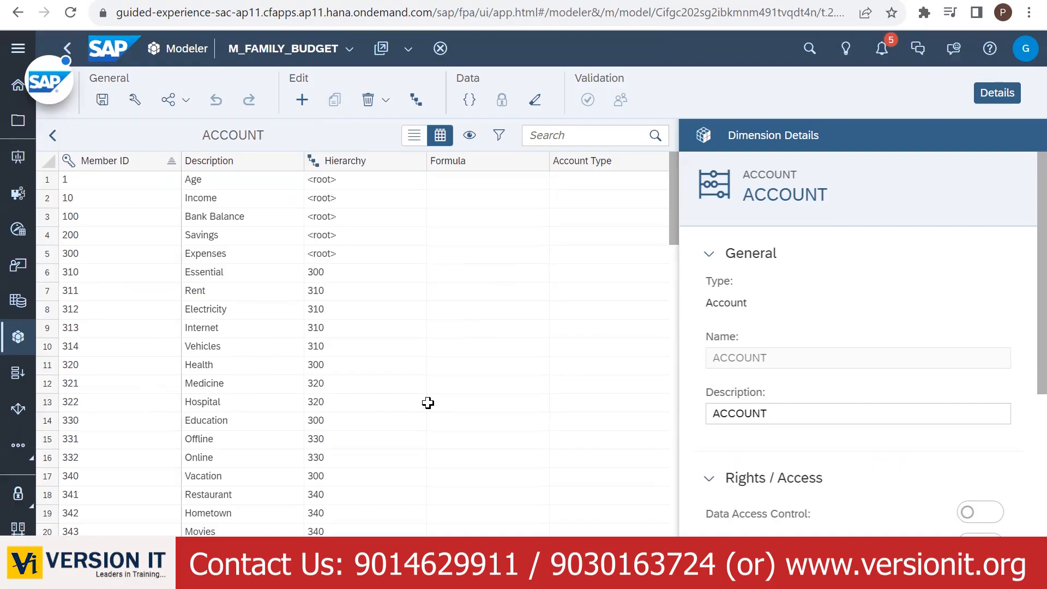
scroll(427, 402, "down", 2)
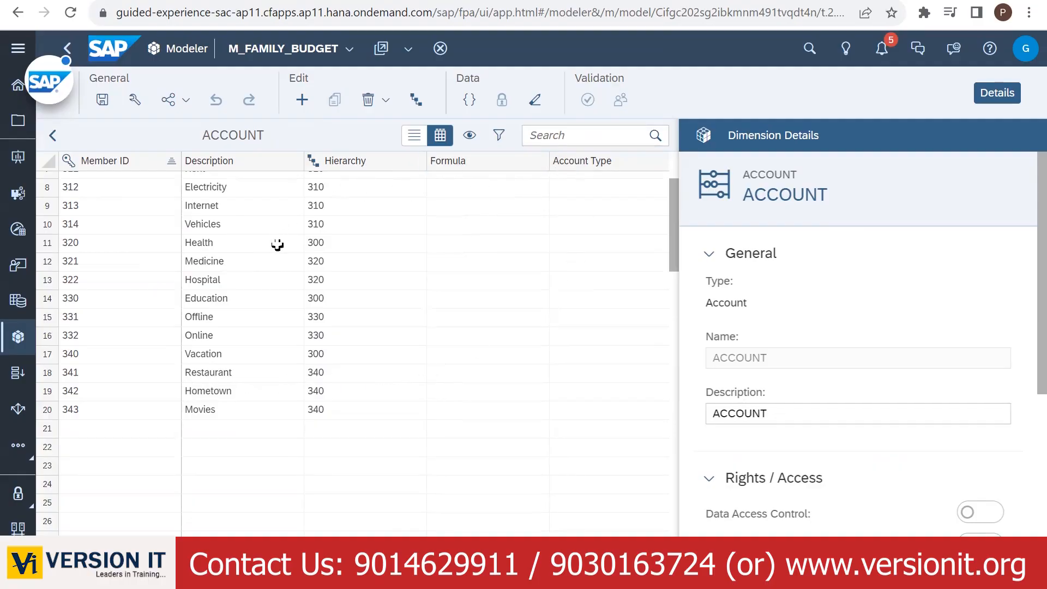
scroll(338, 294, "up", 3)
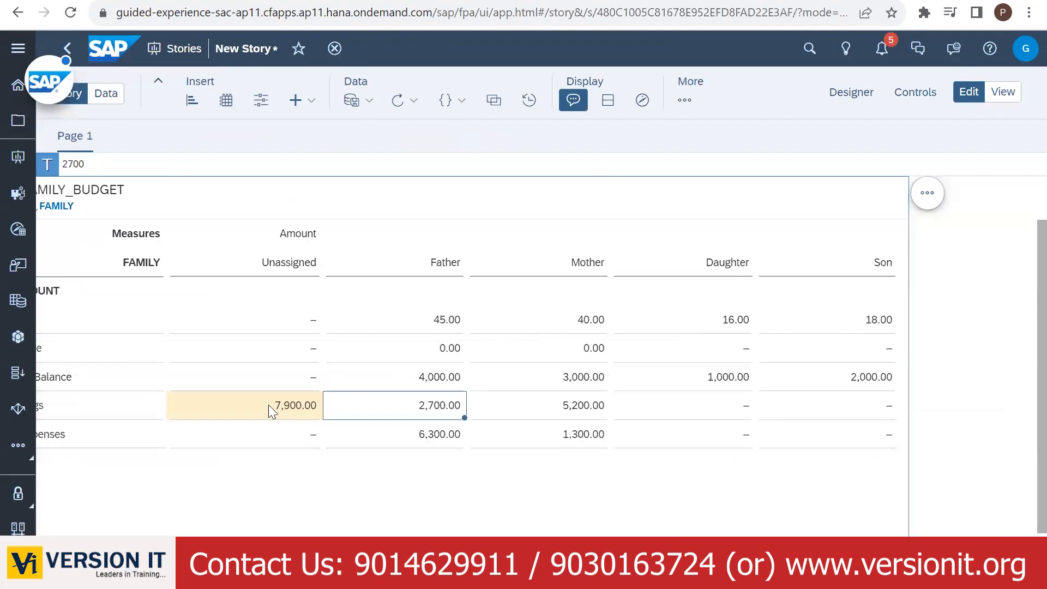
left_click(269, 405)
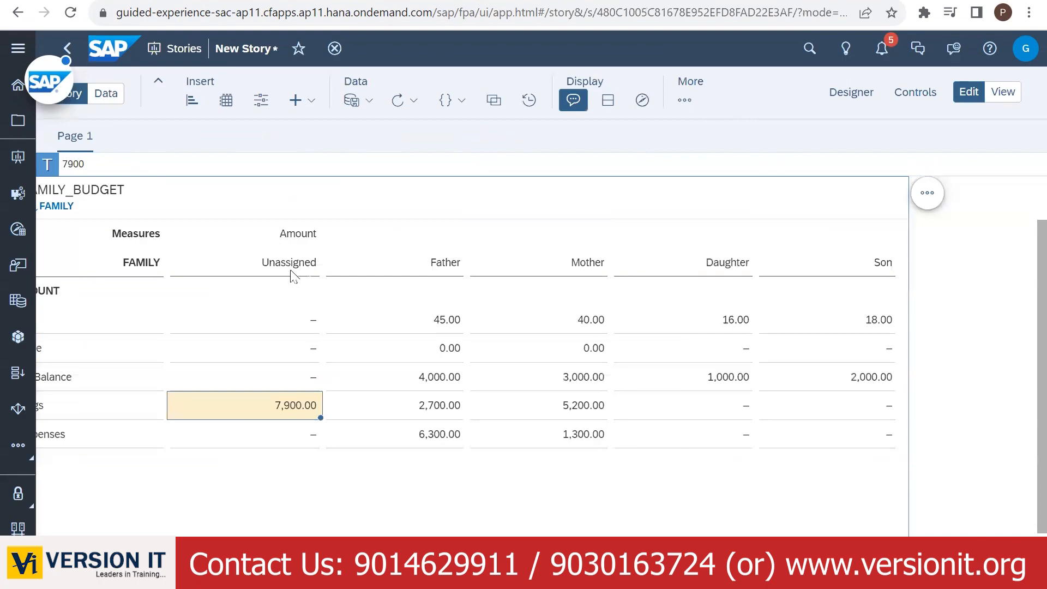
- Give FAMILY the FAMILY_HIER hierarchy with Show only leaves off, and expand Family and Child
left_click(851, 94)
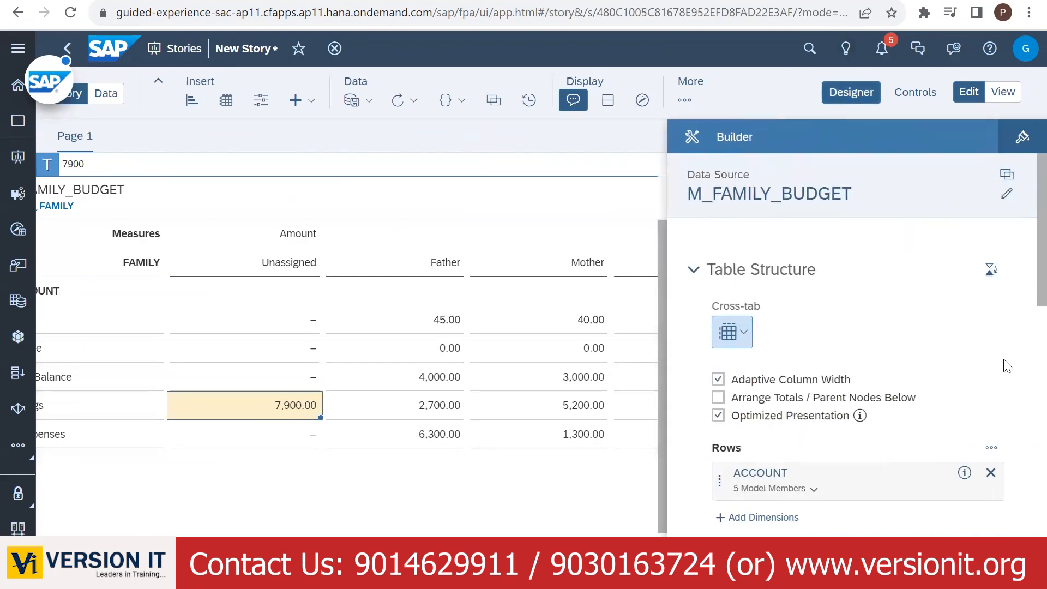
scroll(1024, 327, "down", 5)
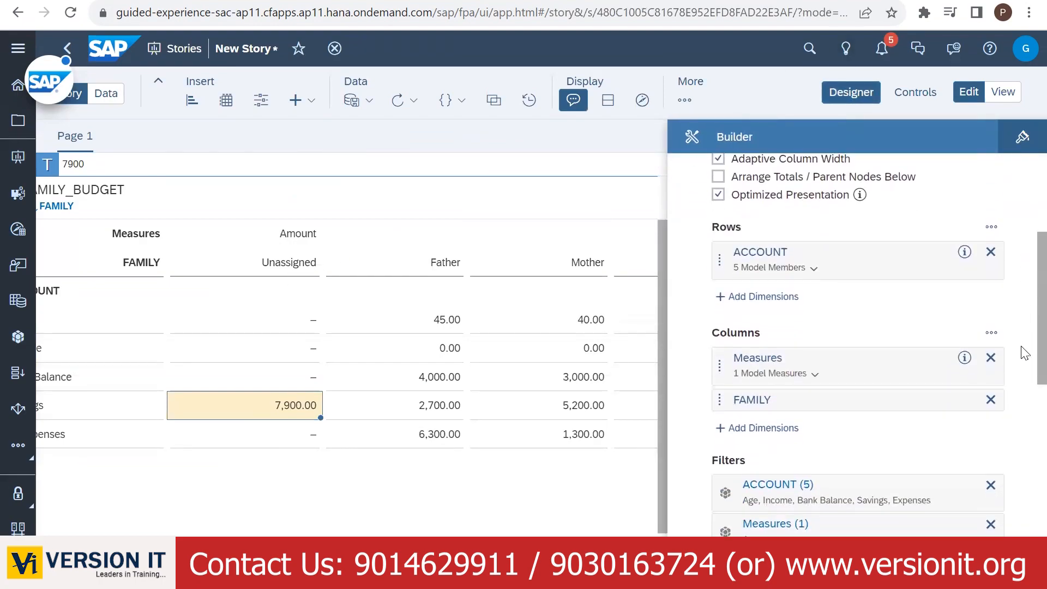
scroll(1022, 360, "down", 2)
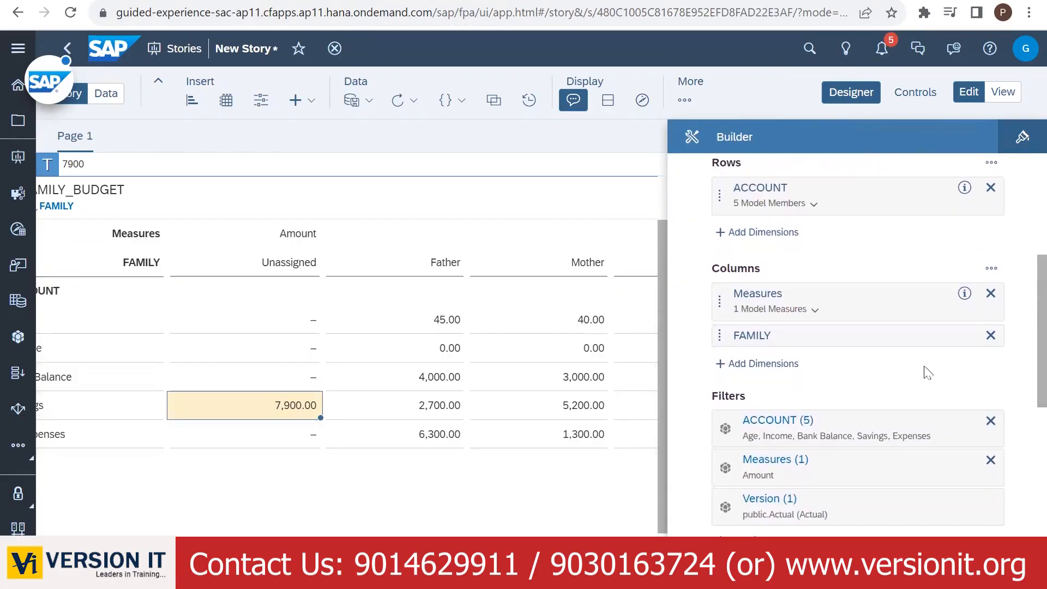
left_click(938, 334)
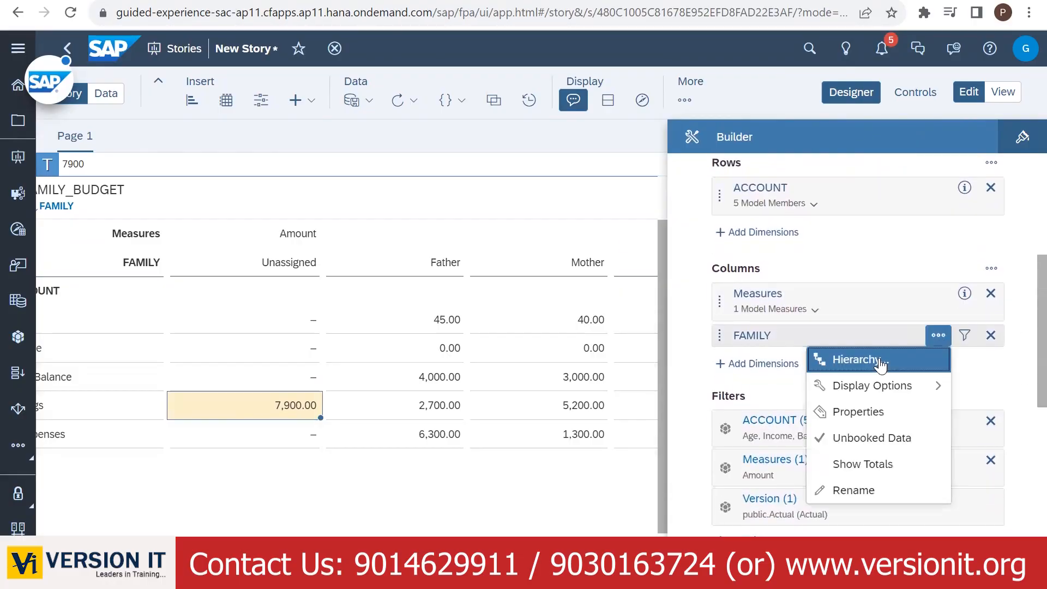
left_click(861, 358)
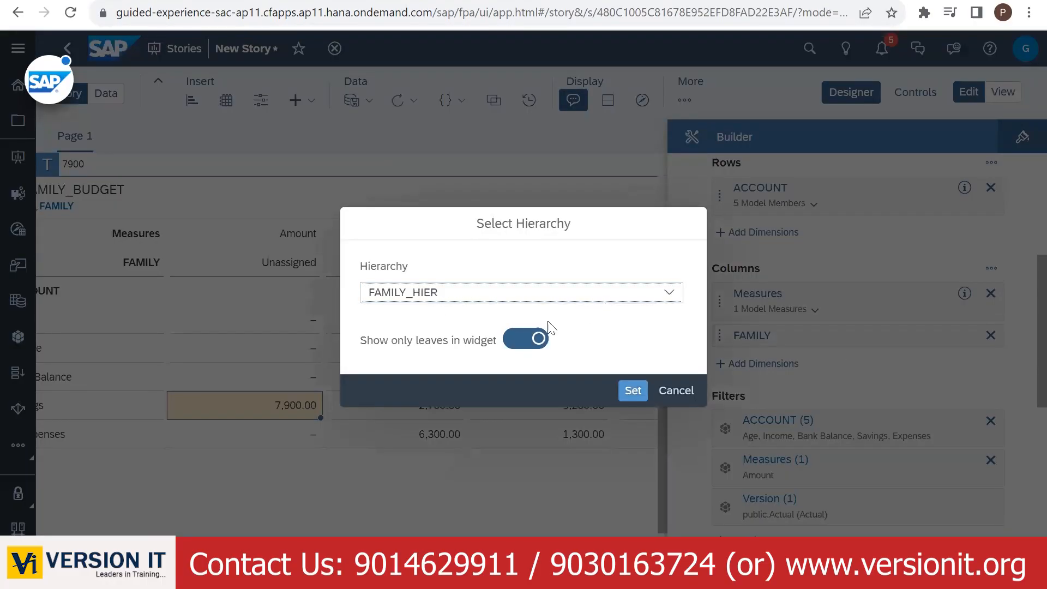
left_click(521, 339)
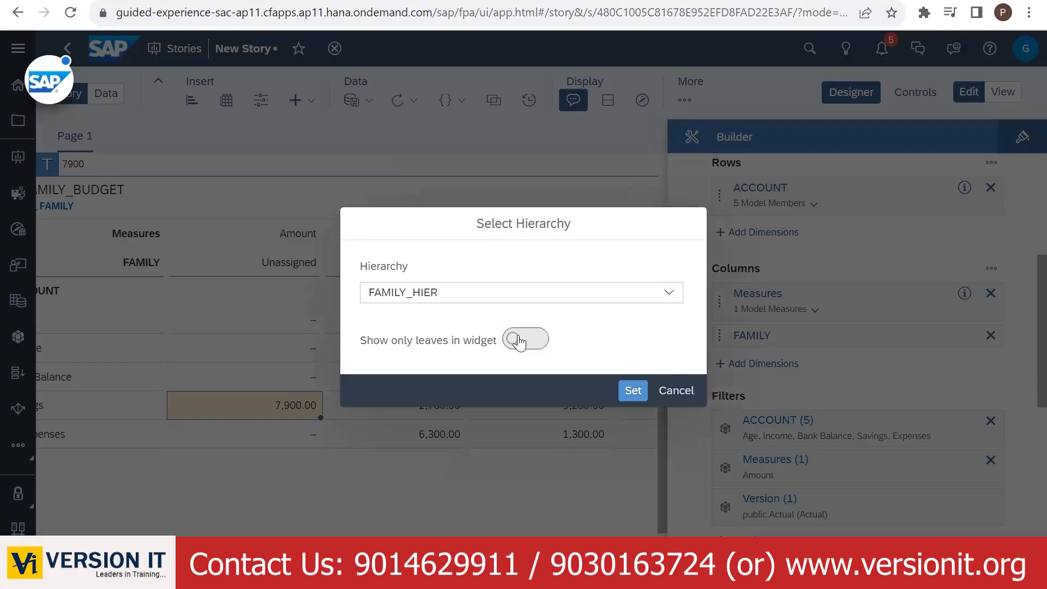
left_click(632, 391)
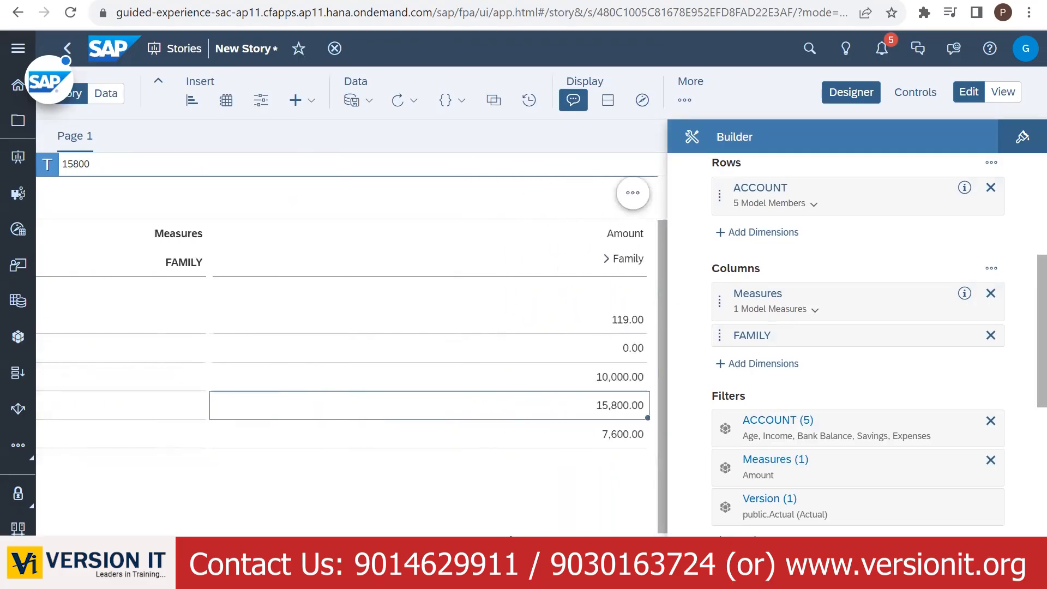
left_click(607, 259)
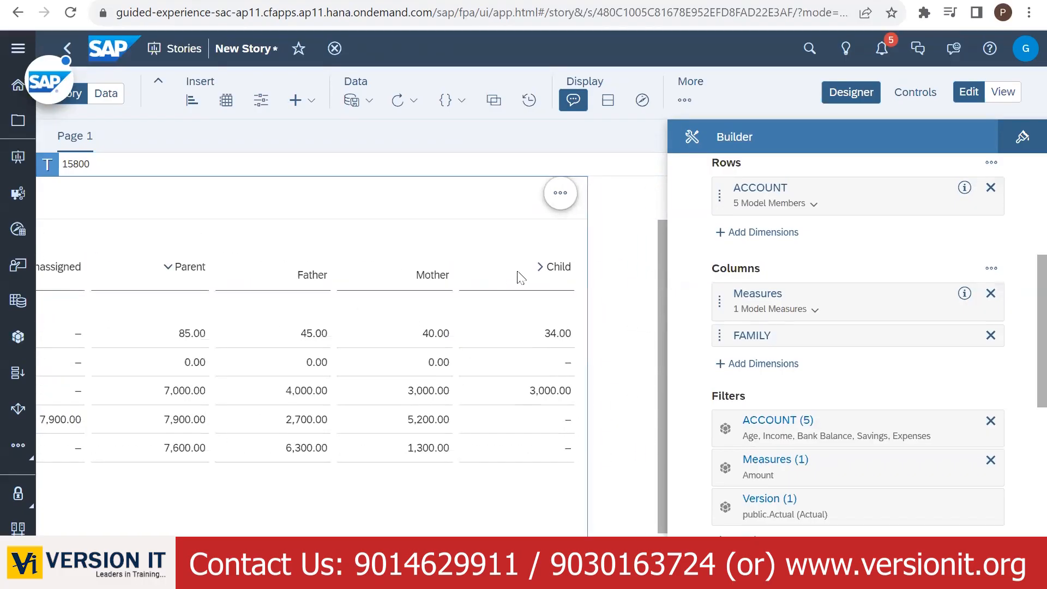
left_click(541, 267)
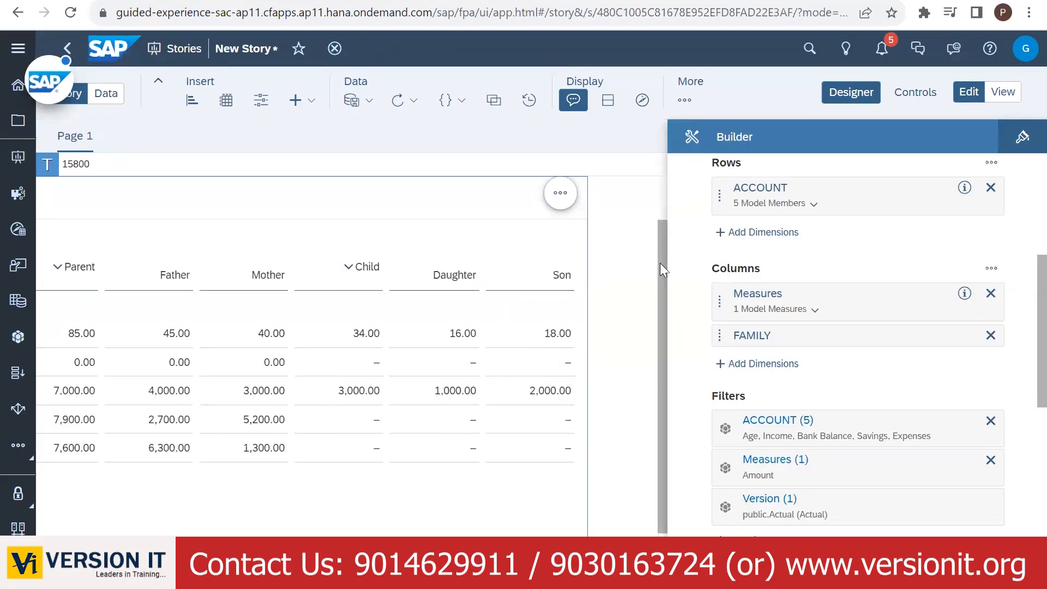
left_click(855, 93)
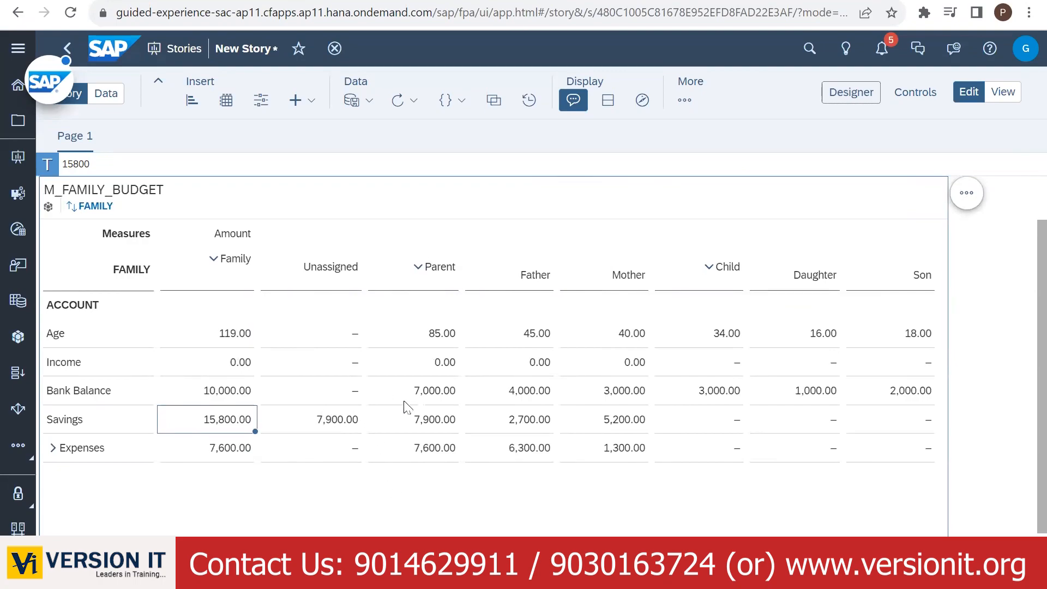
- Delete the Unassigned Savings amount so Family Savings drops to 7,900.00
left_click(331, 425)
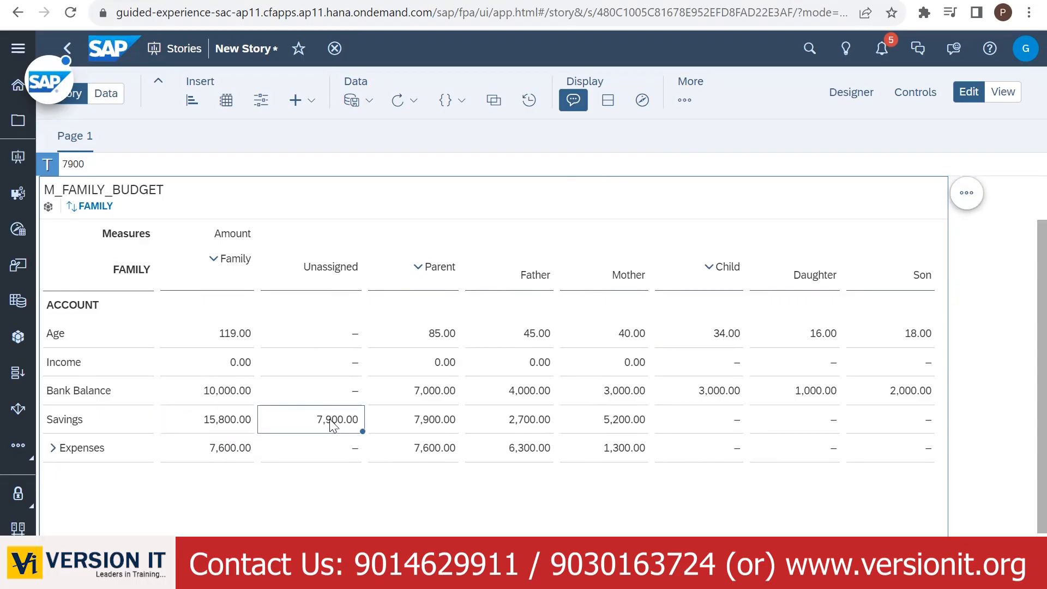
key("Delete")
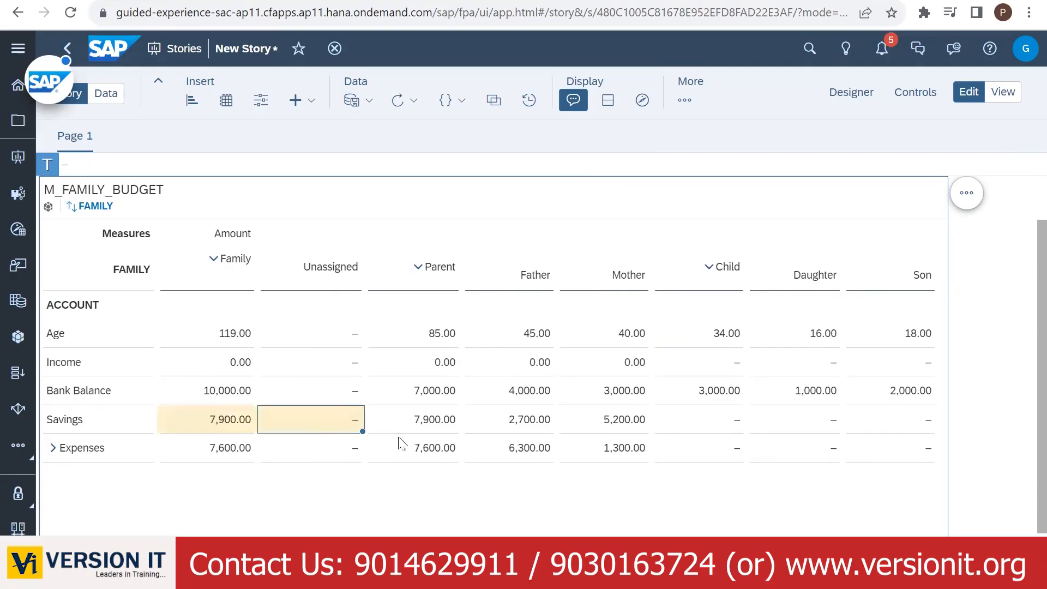
left_click(406, 422)
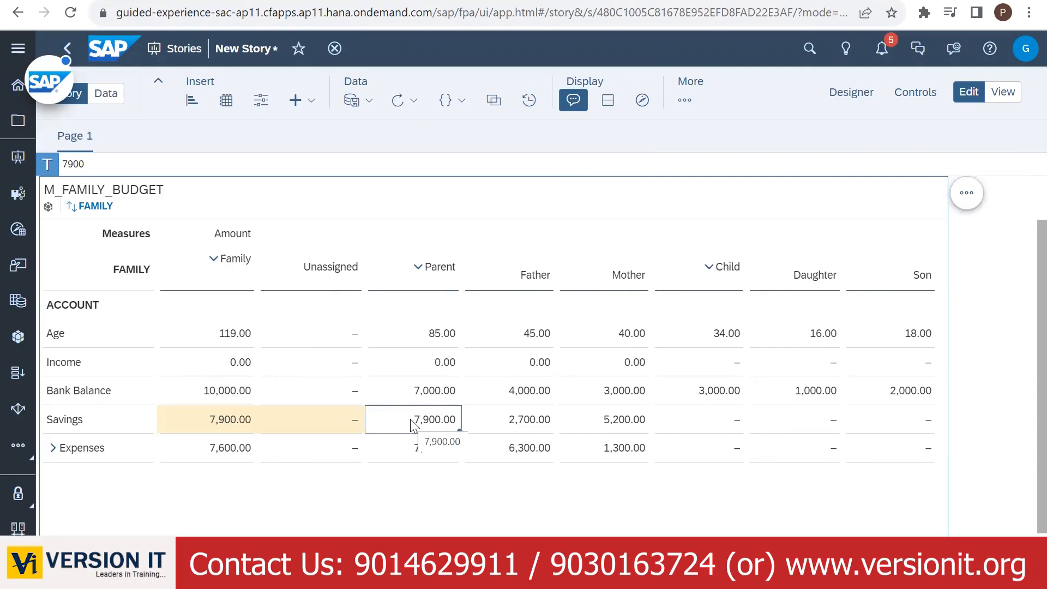
- Check Father's and Mother's Savings and the Bank Balance totals, then select the Parent Savings 7,900.00 cell
left_click(513, 426)
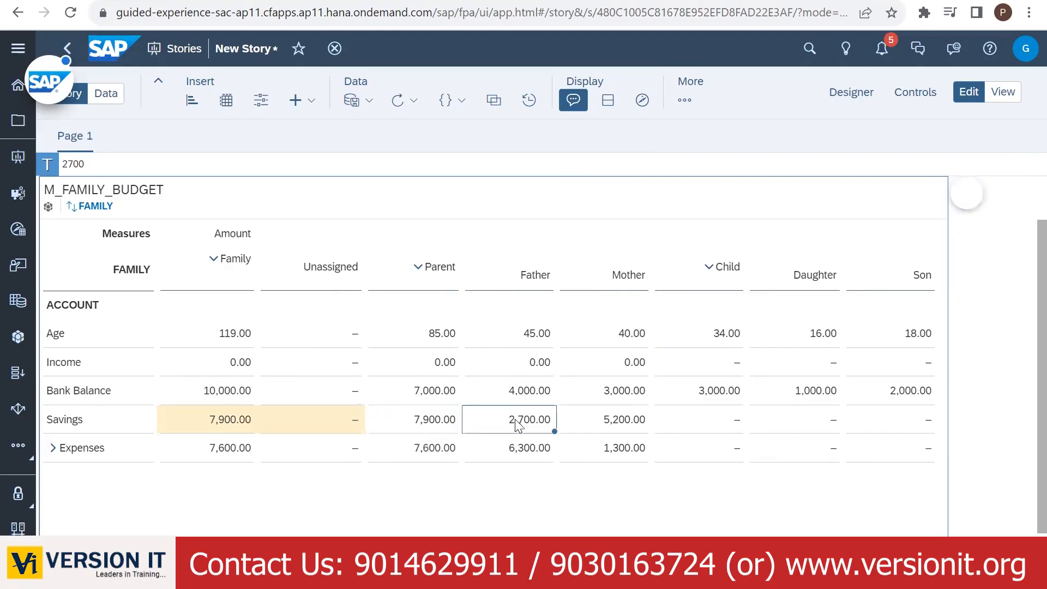
left_click(621, 419)
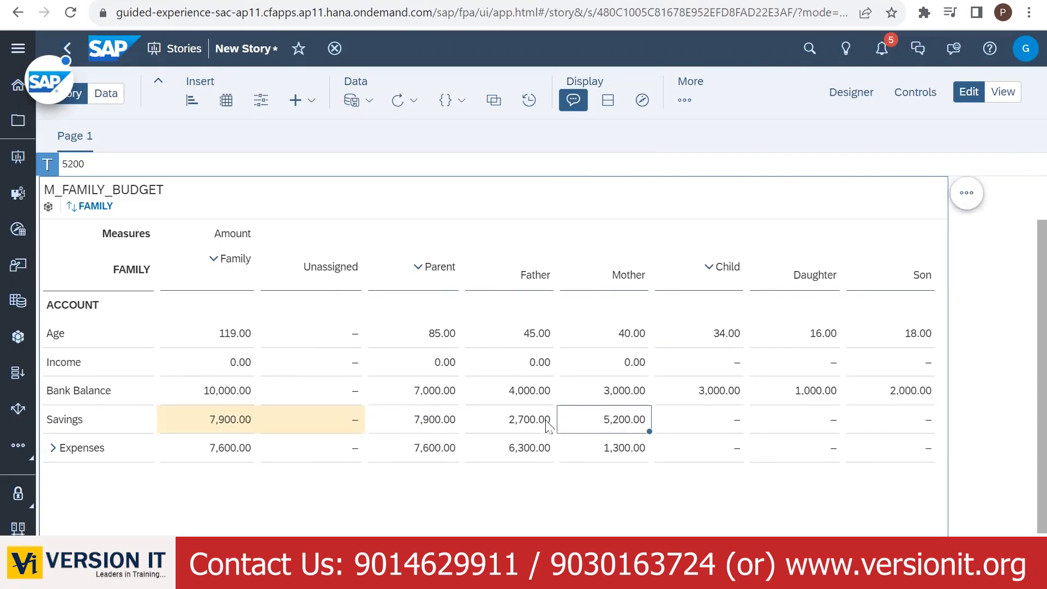
left_click(532, 426)
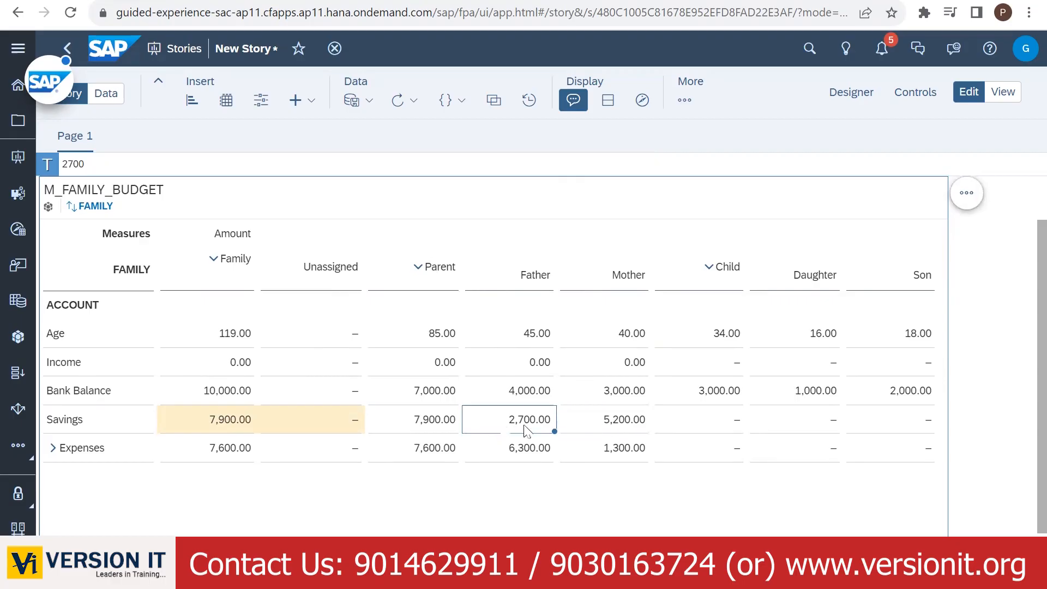
left_click(435, 427)
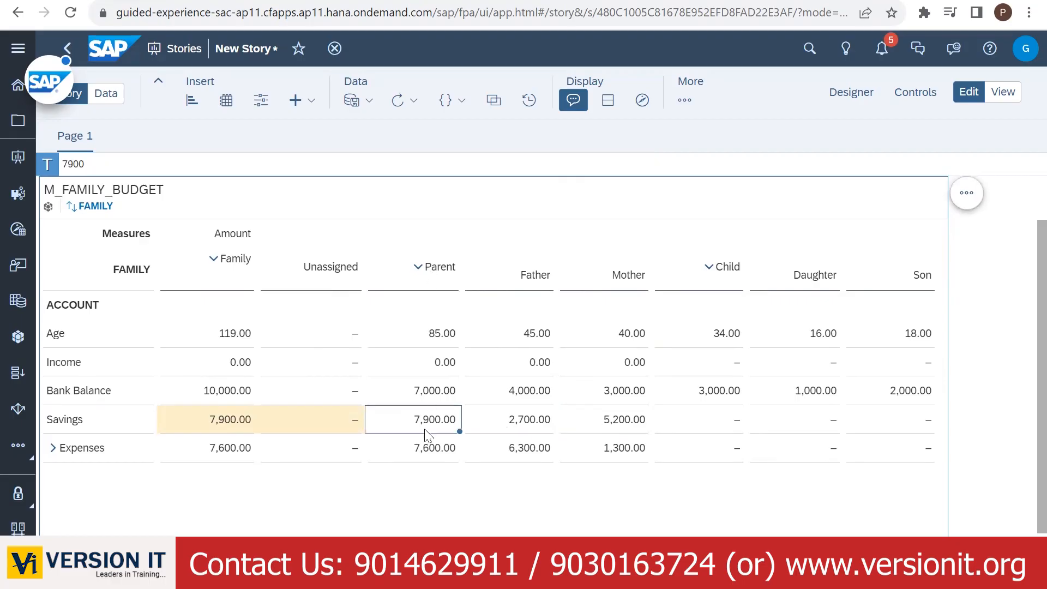
left_click(523, 394)
left_click(715, 394)
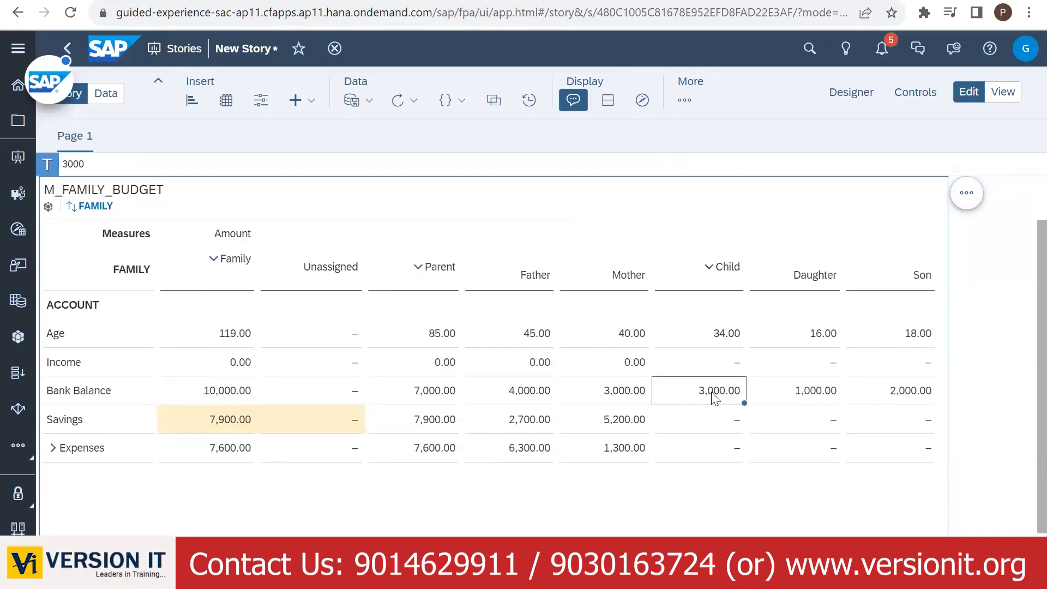
left_click(433, 391)
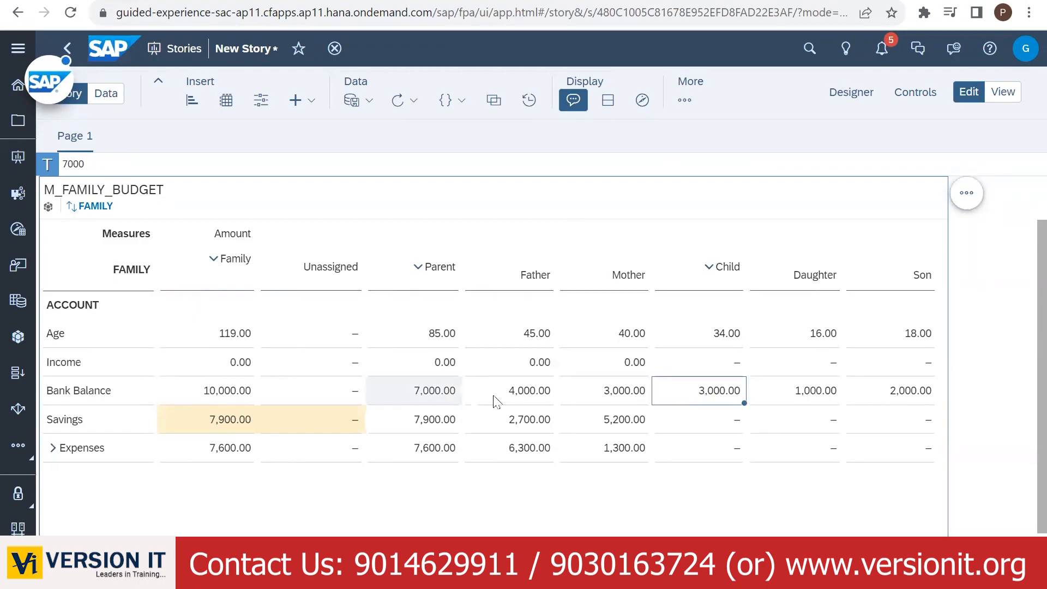
left_click(211, 399)
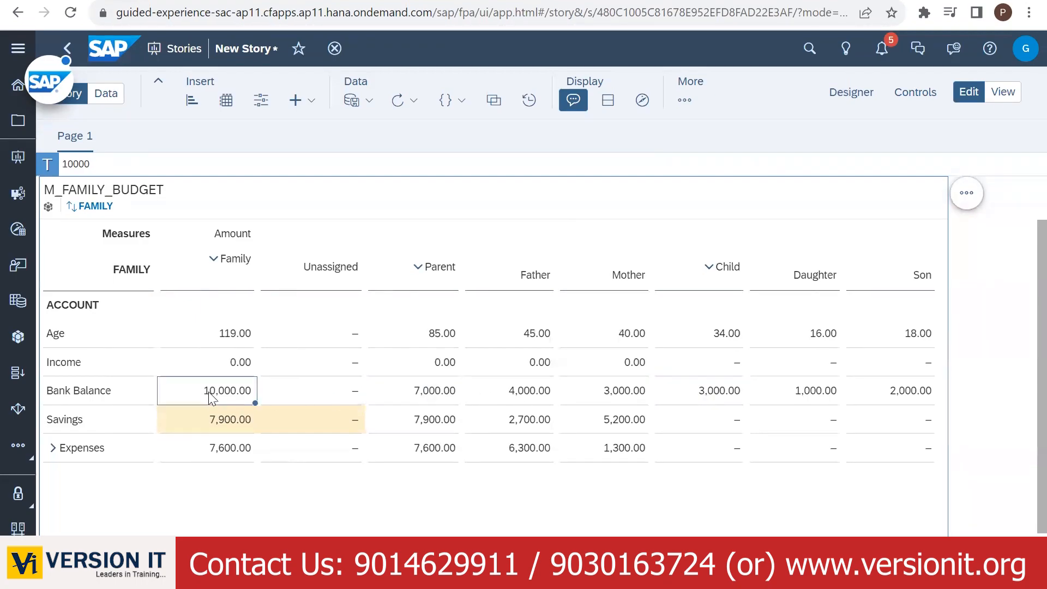
left_click(208, 421)
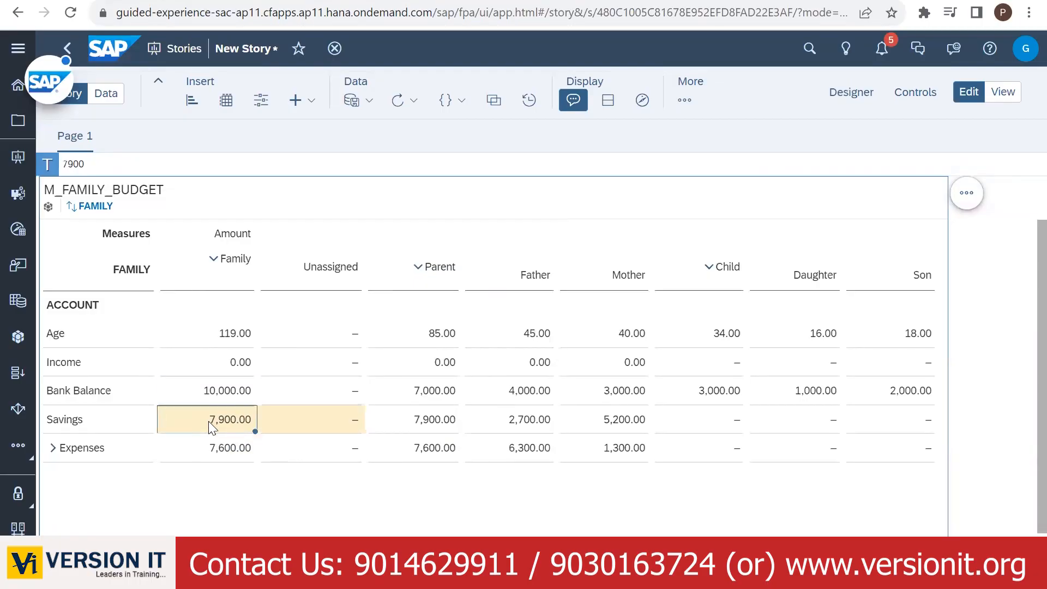
left_click(429, 427)
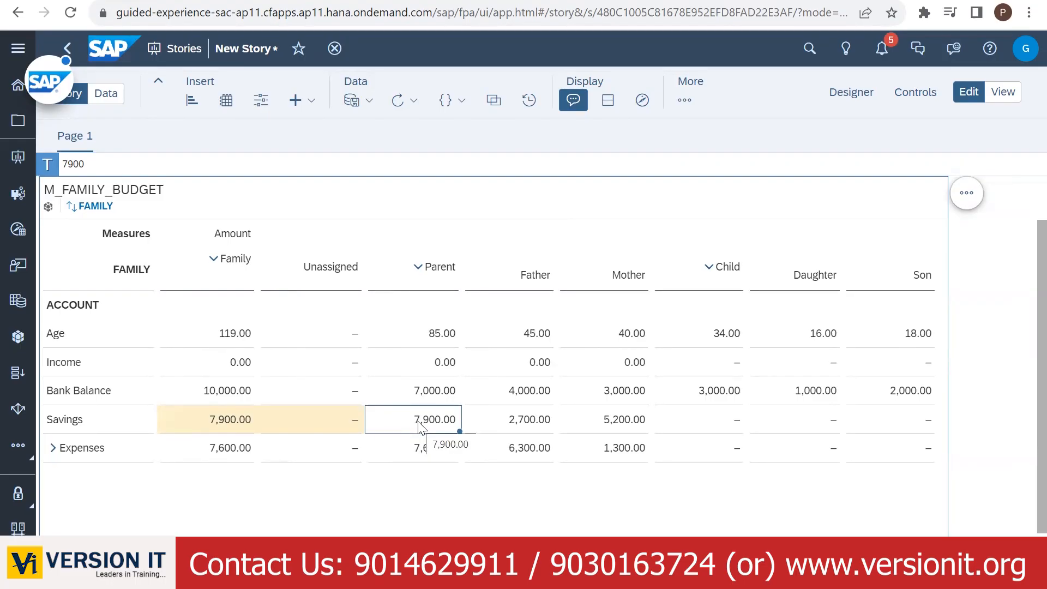
- Start distributing the Parent Savings 7,900 in the Planning Panel
left_click(684, 100)
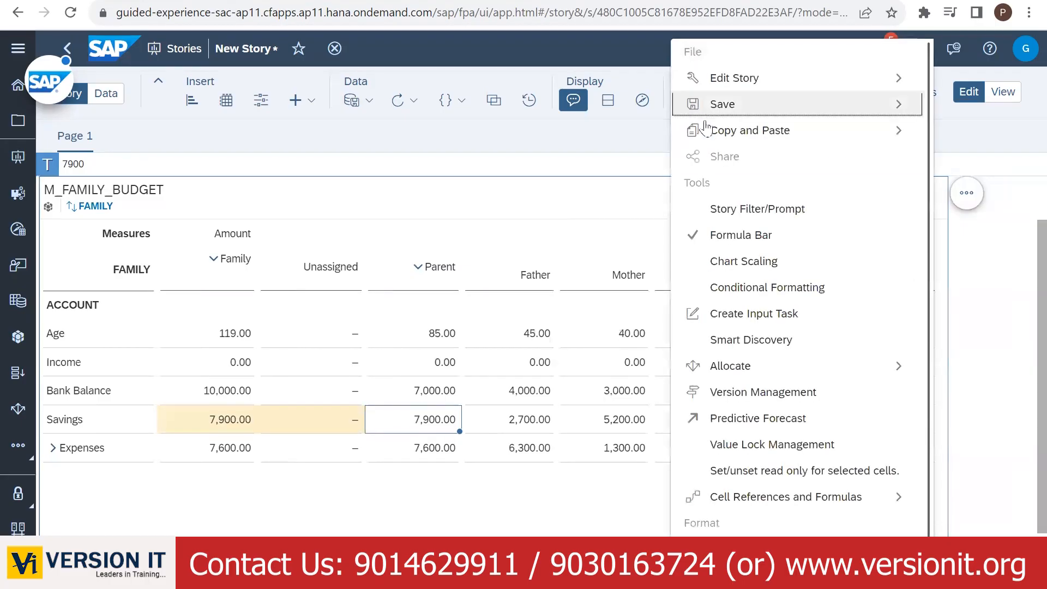
mouse_move(786, 366)
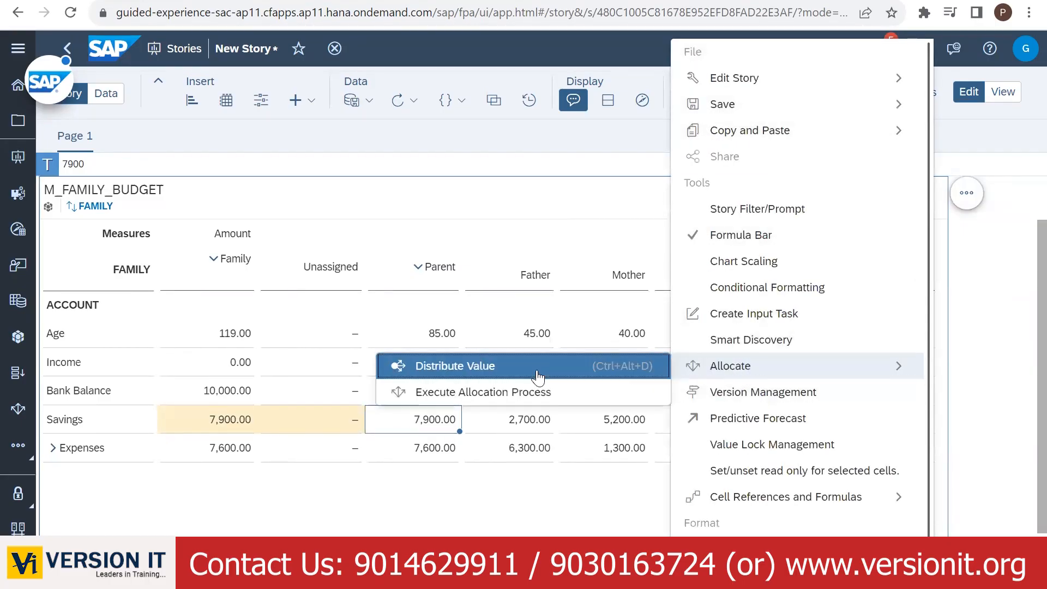
left_click(649, 374)
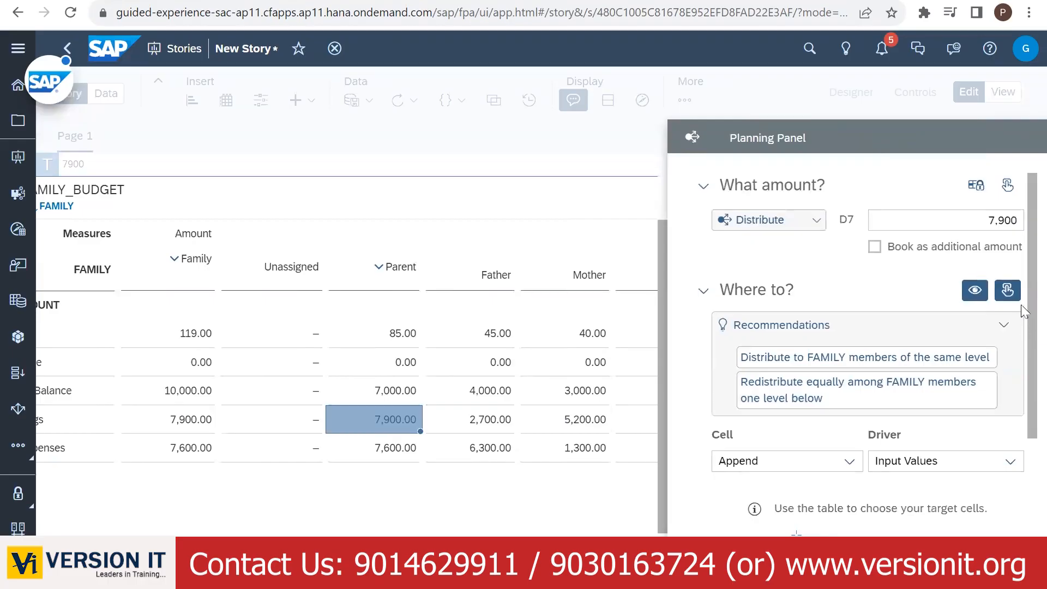
scroll(1021, 297, "down", 3)
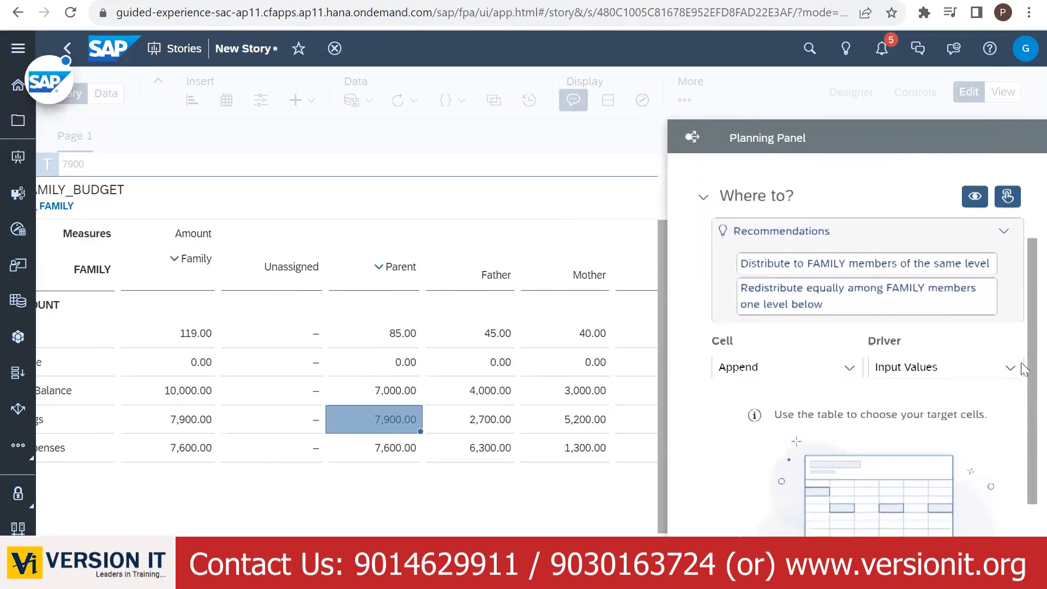
scroll(1021, 389, "down", 1)
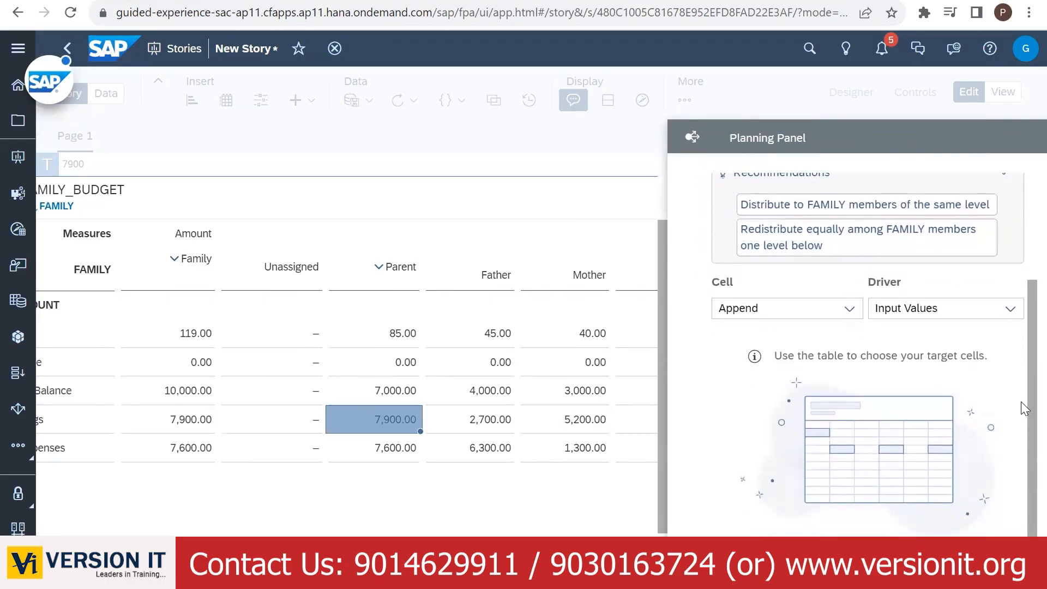
scroll(346, 355, "right", 6)
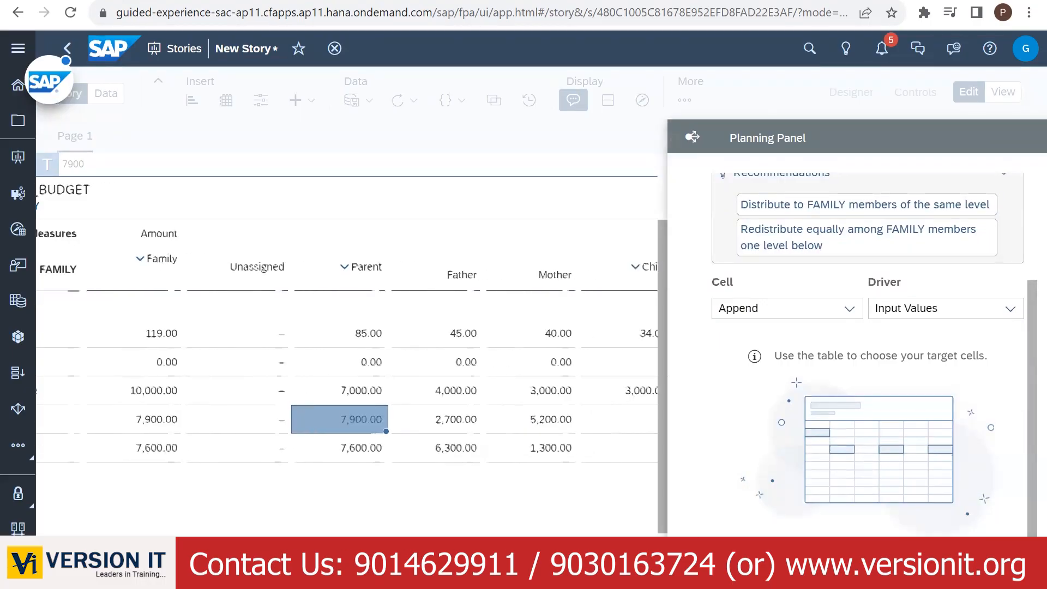
scroll(347, 354, "left", 4)
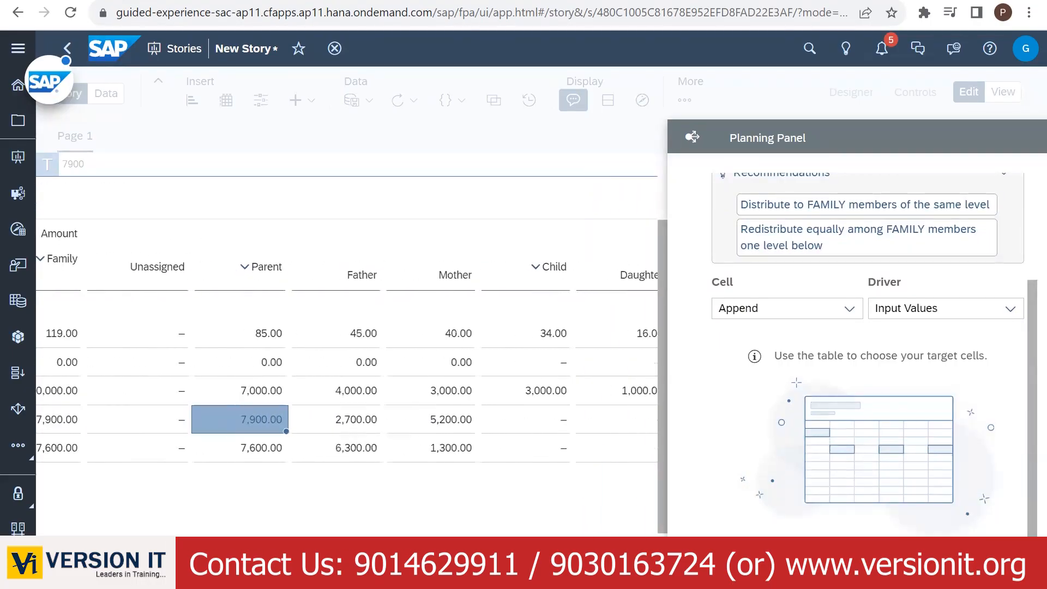
scroll(347, 355, "right", 2)
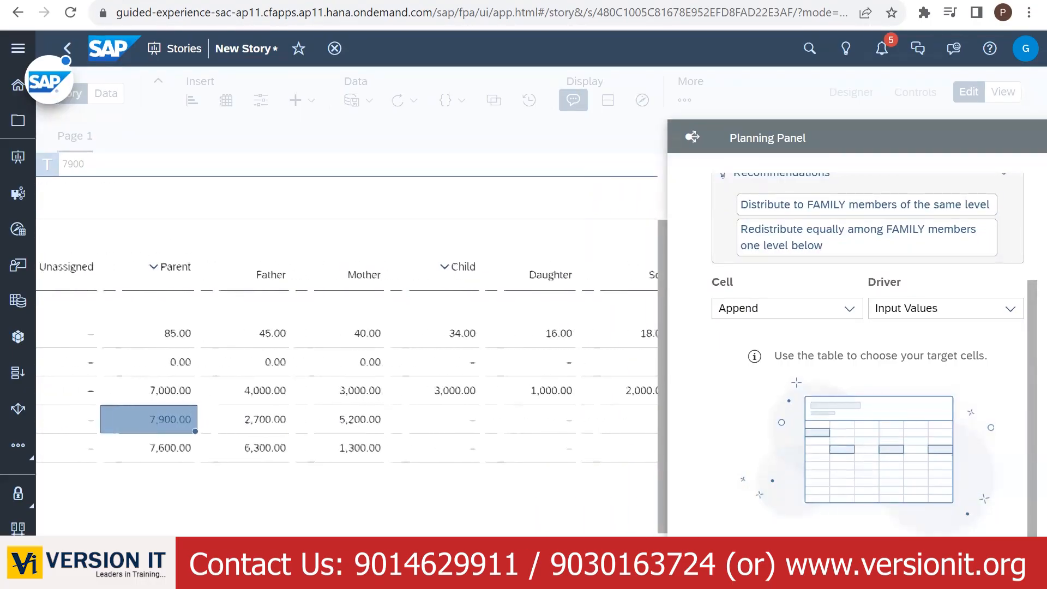
- Add the Father, Mother, Daughter and Son Bank Balance cells as distribution targets
left_click(241, 394)
left_click(339, 395)
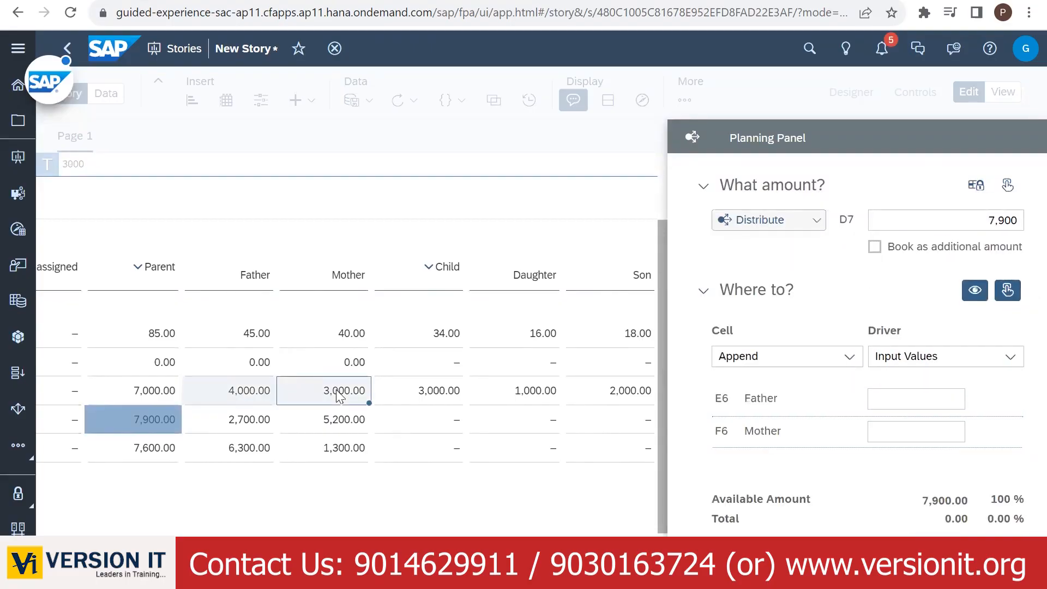
left_click(540, 394)
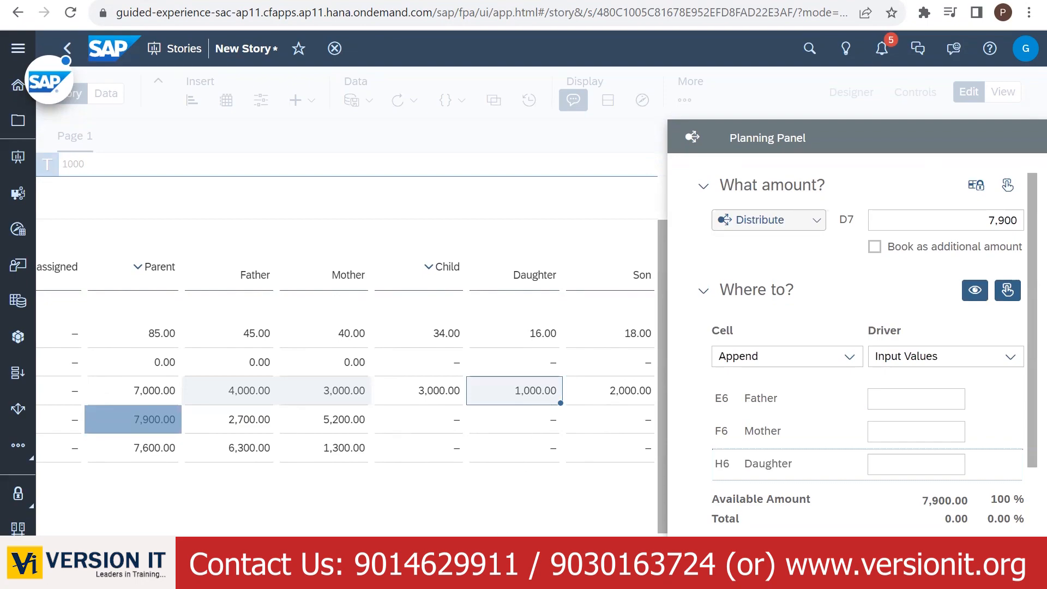
left_click(610, 401)
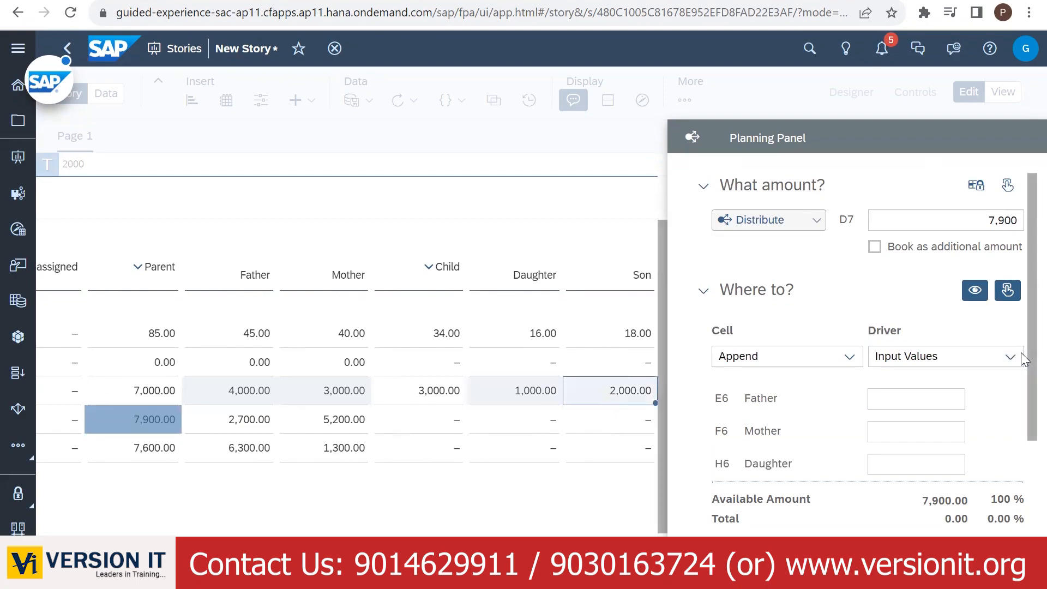
left_click_drag(1022, 354, 1021, 423)
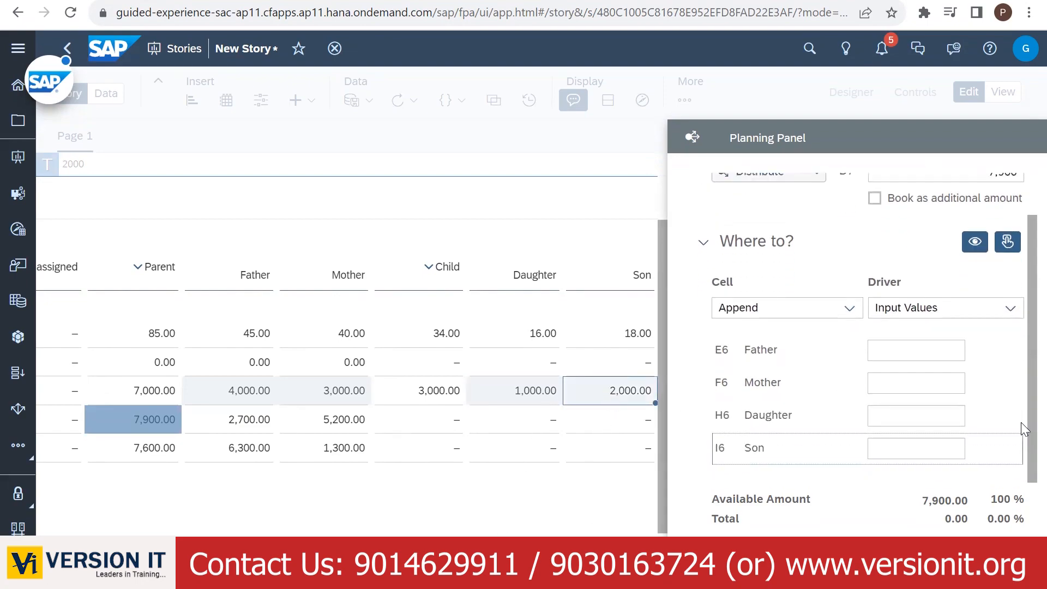
left_click(1012, 309)
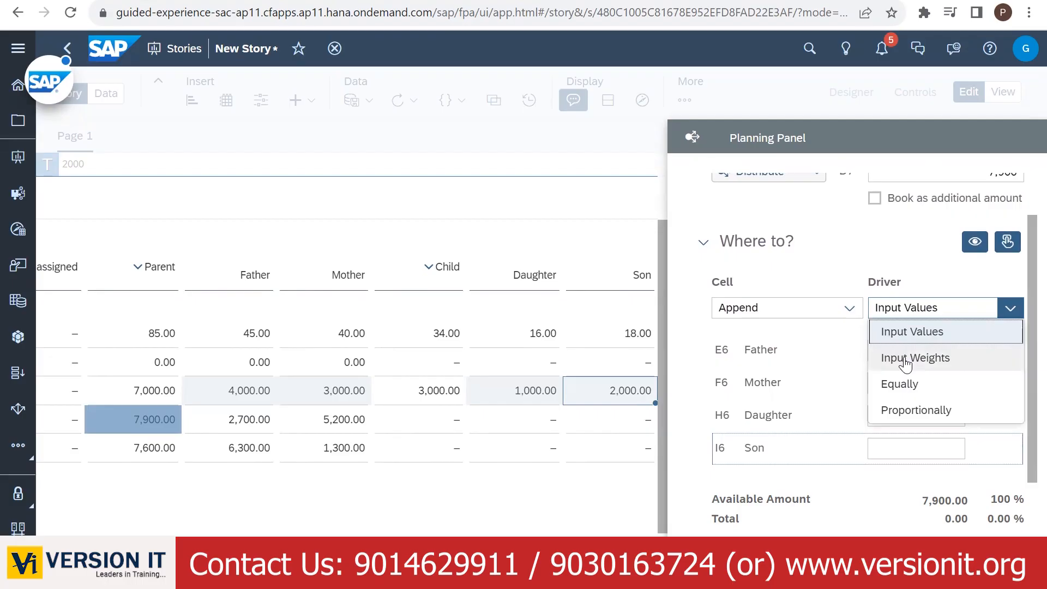
- Distribute the 7,900 by input weights 45, 40, 16 and 18 for Father, Mother, Daughter and Son
left_click(905, 358)
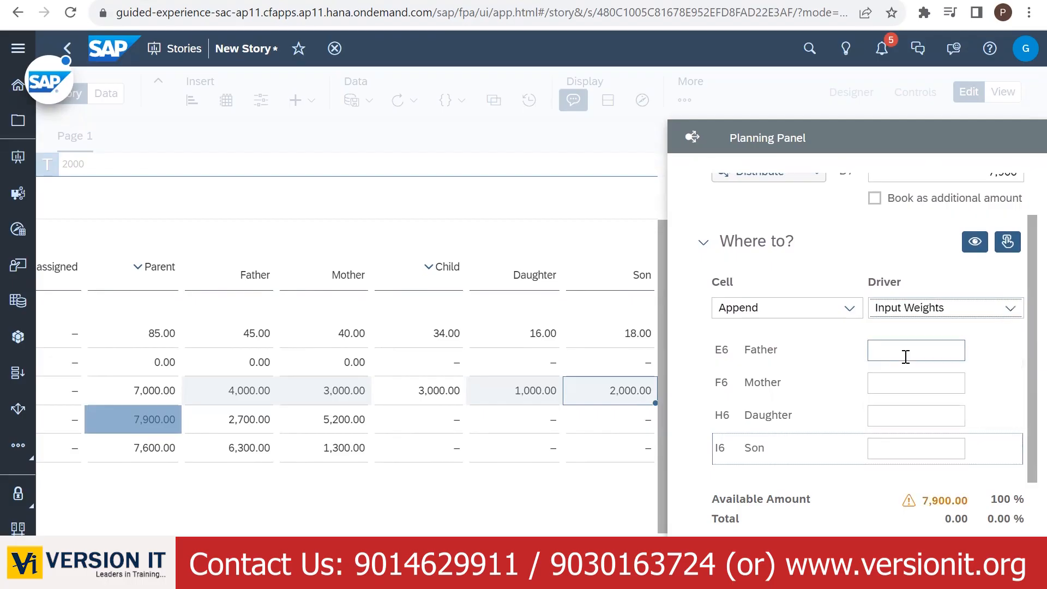
left_click(907, 355)
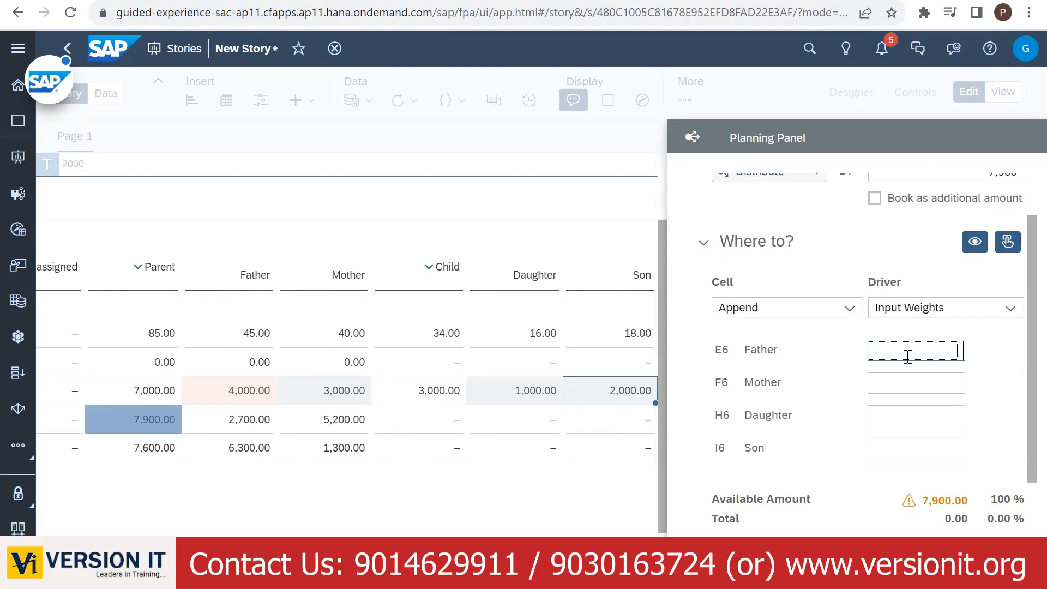
type("45")
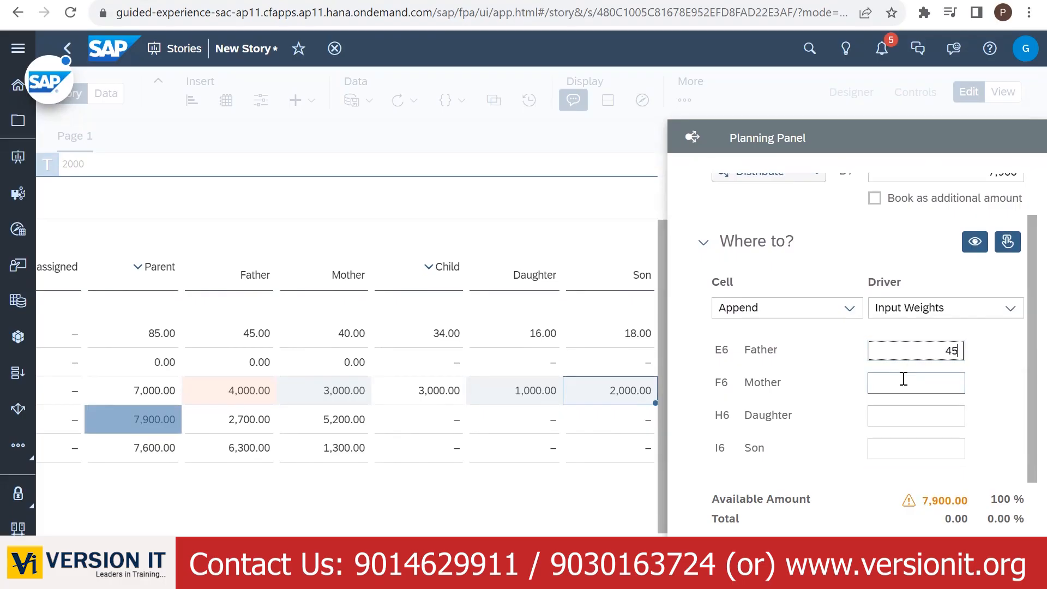
left_click(904, 380)
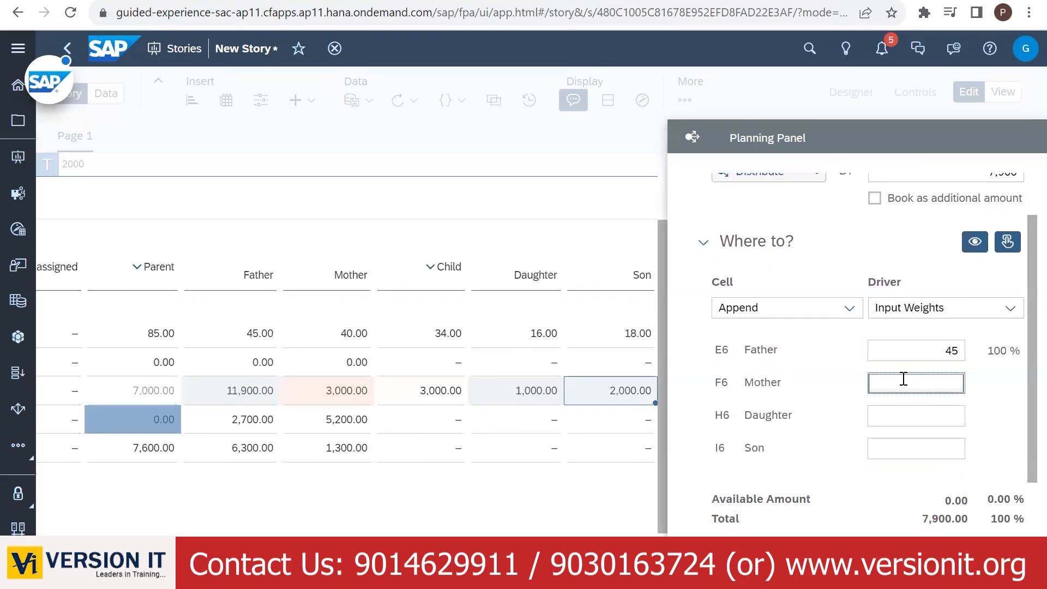
type("40")
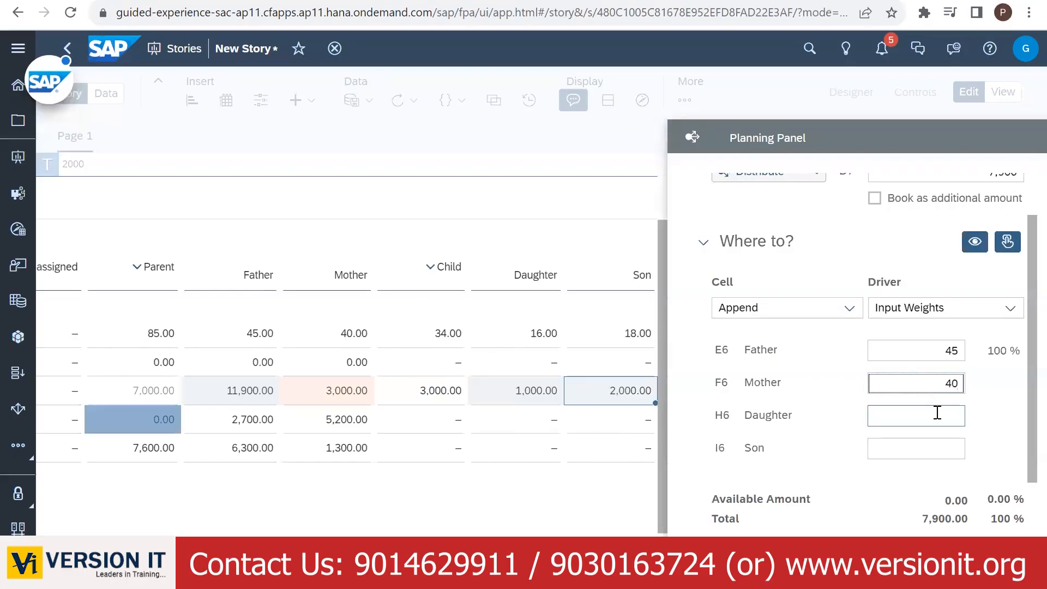
left_click(937, 413)
type("1")
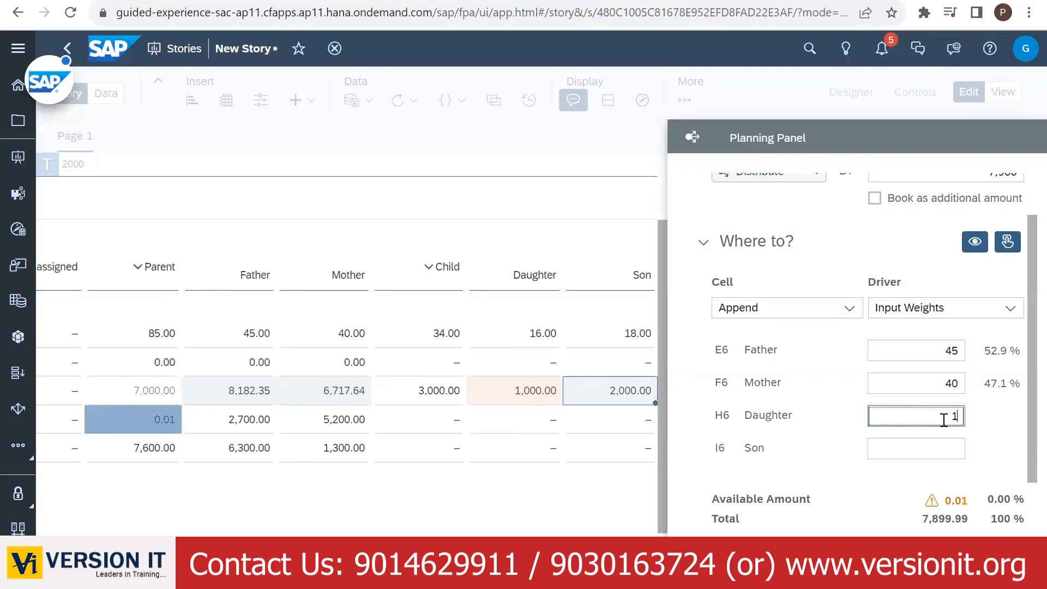
type("6")
left_click(956, 446)
type("18")
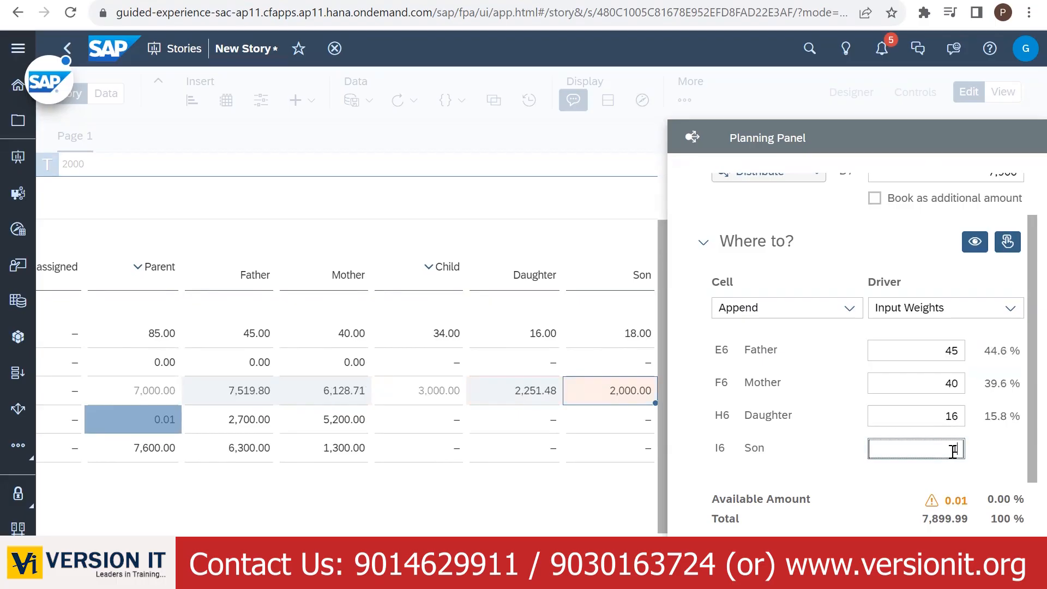
left_click(988, 462)
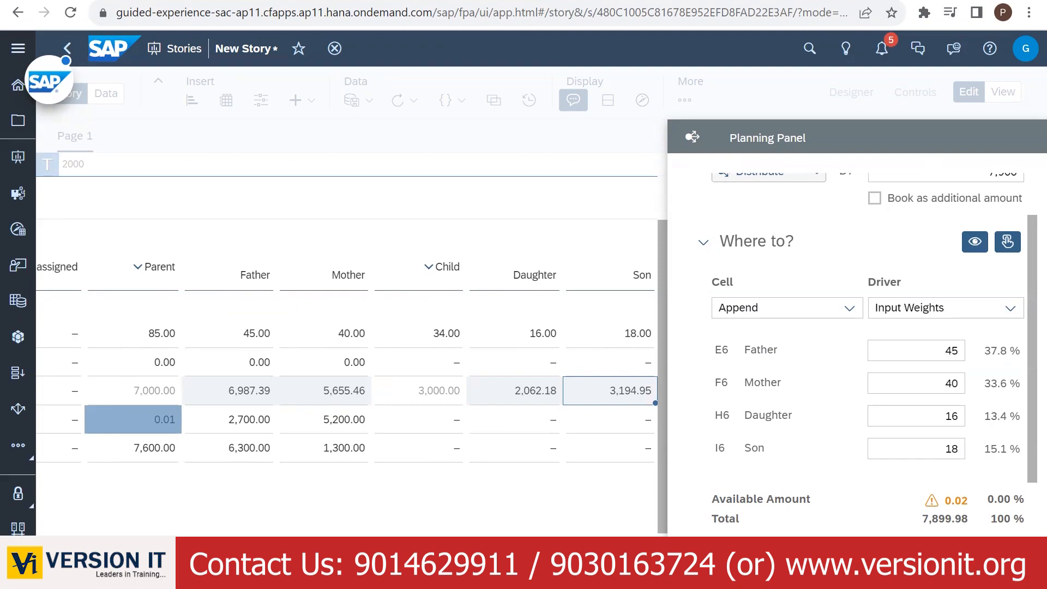
left_click(970, 550)
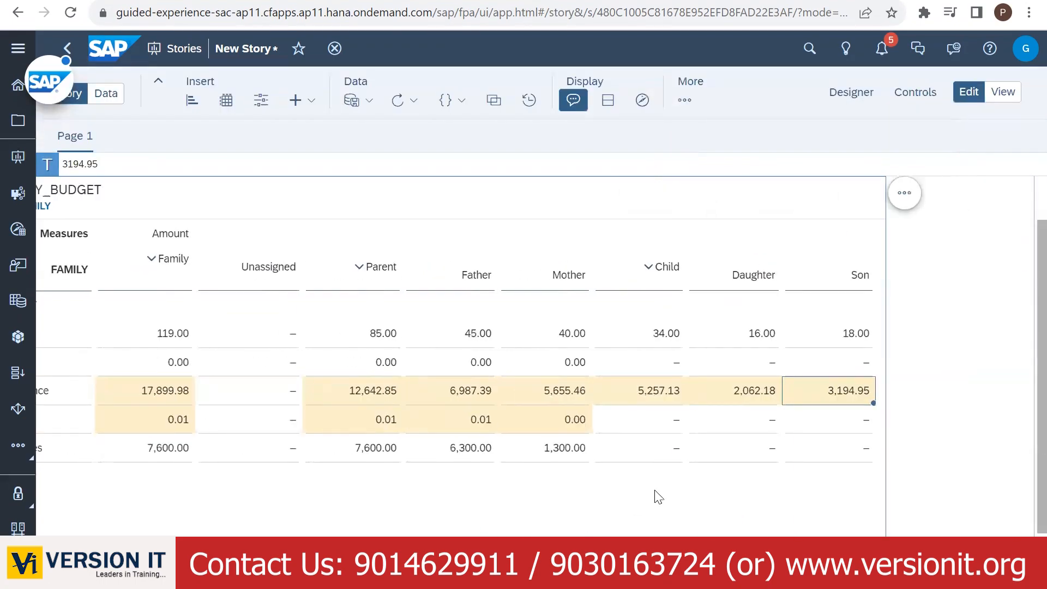
left_click(643, 500)
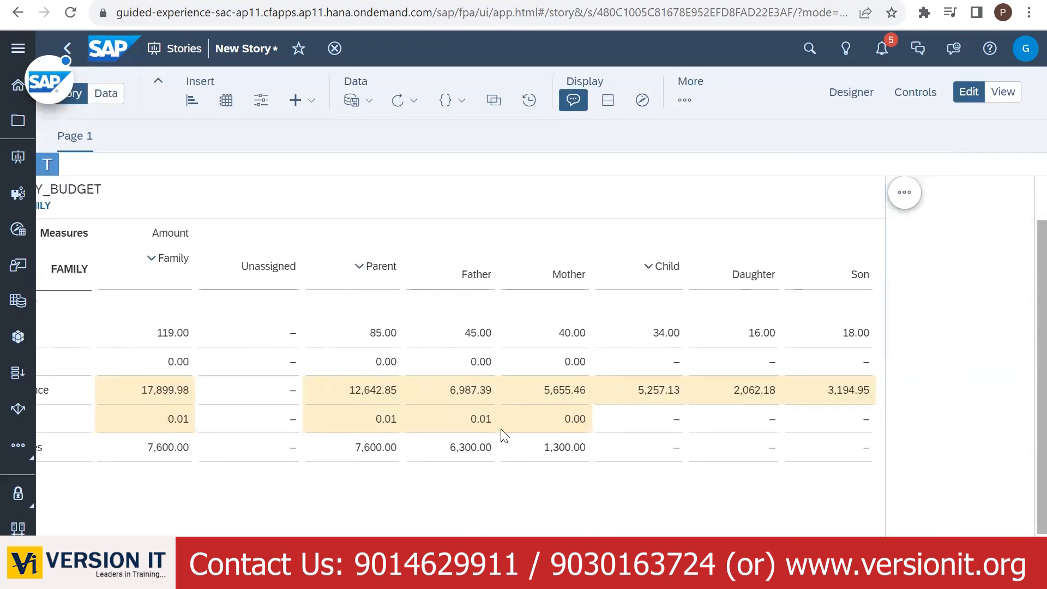
left_click(469, 394)
left_click(745, 578)
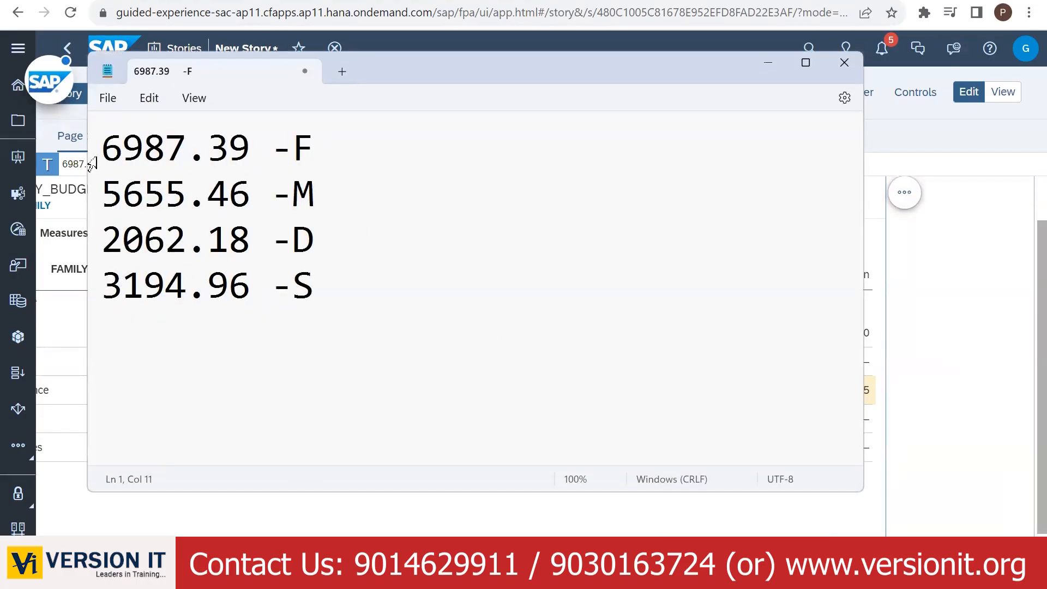
left_click(765, 64)
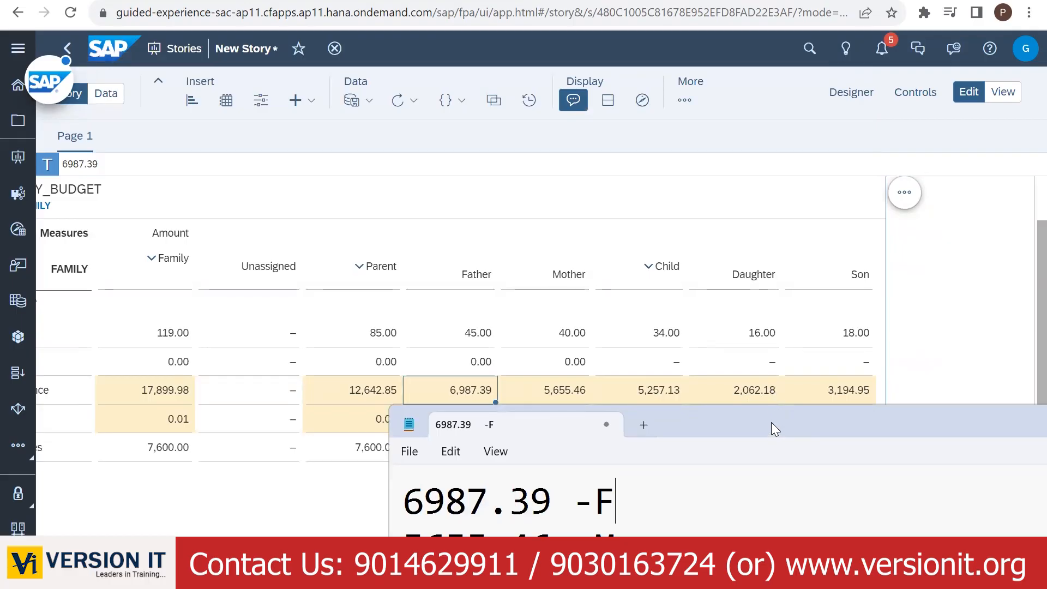
left_click_drag(771, 422, 696, 356)
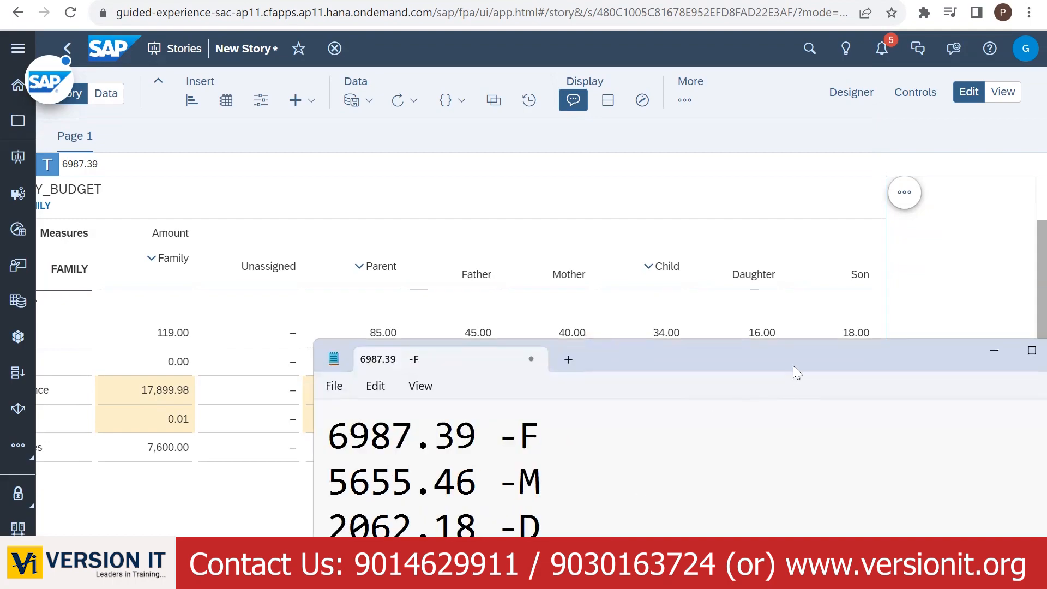
left_click_drag(796, 359, 676, 412)
left_click(870, 411)
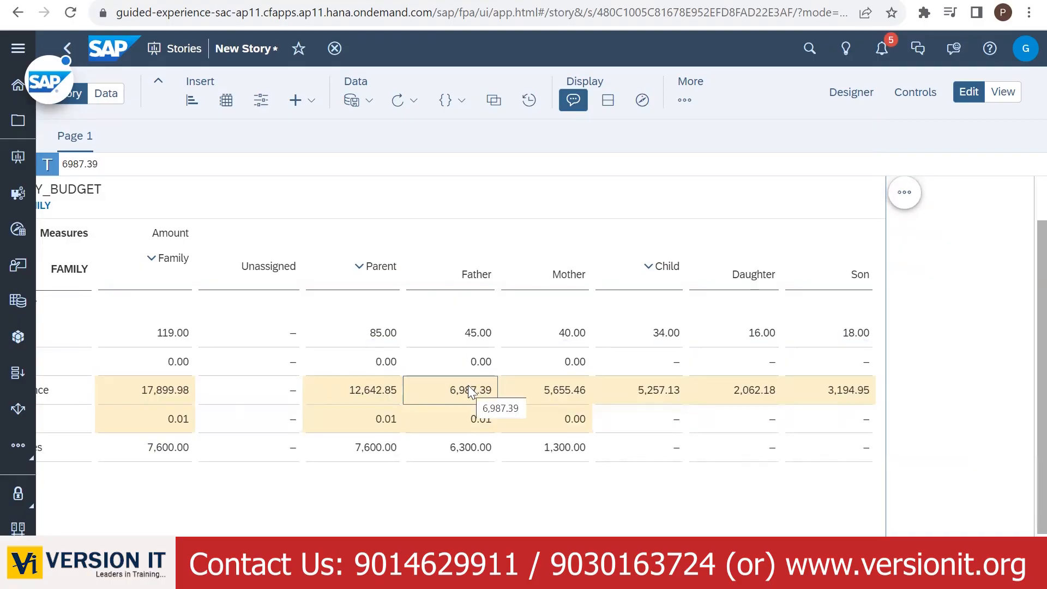
- Correct 'Pannel' to 'Panel' on the 2 Ways slide, then return to the SAP Modeler tab
left_click(487, 334)
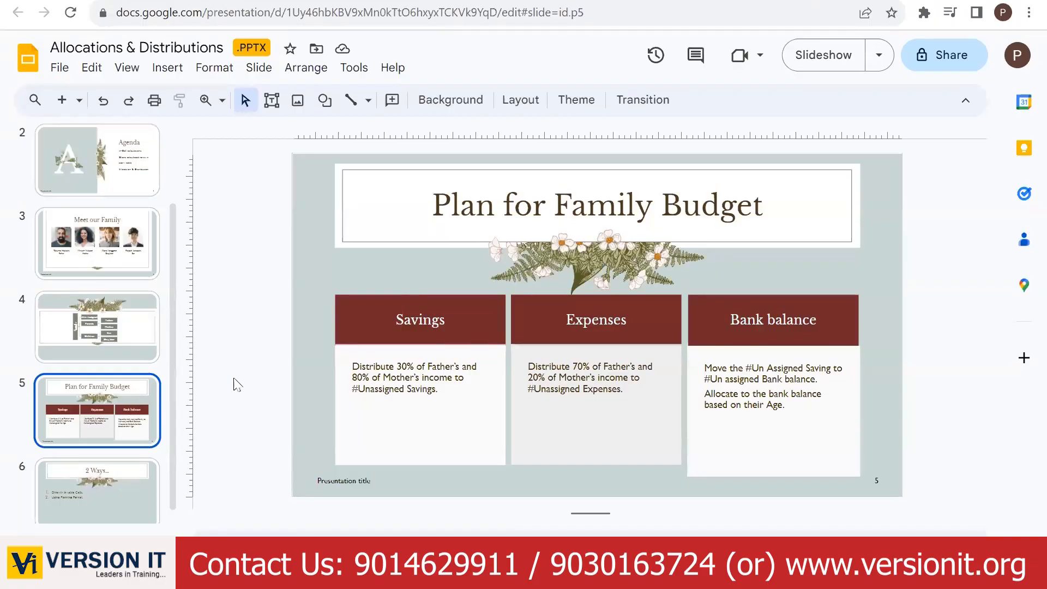
left_click(118, 494)
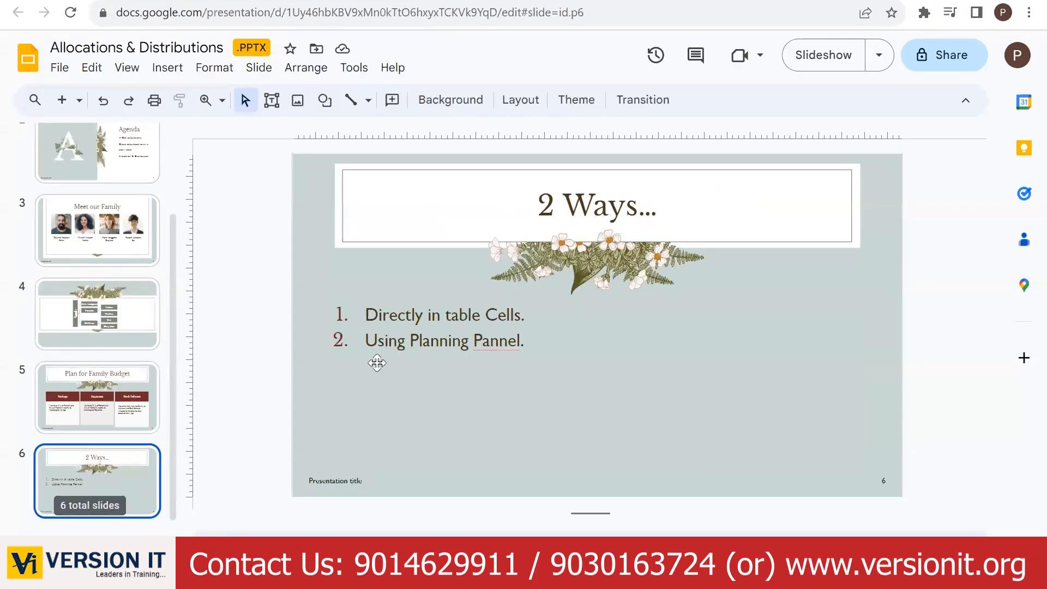
right_click(502, 344)
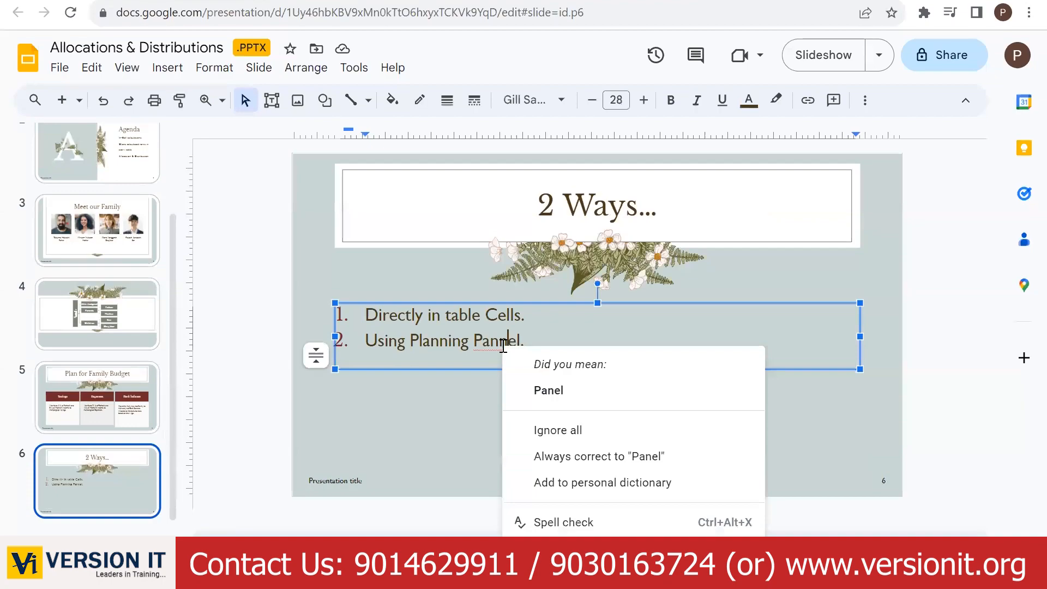
left_click(546, 390)
left_click(515, 427)
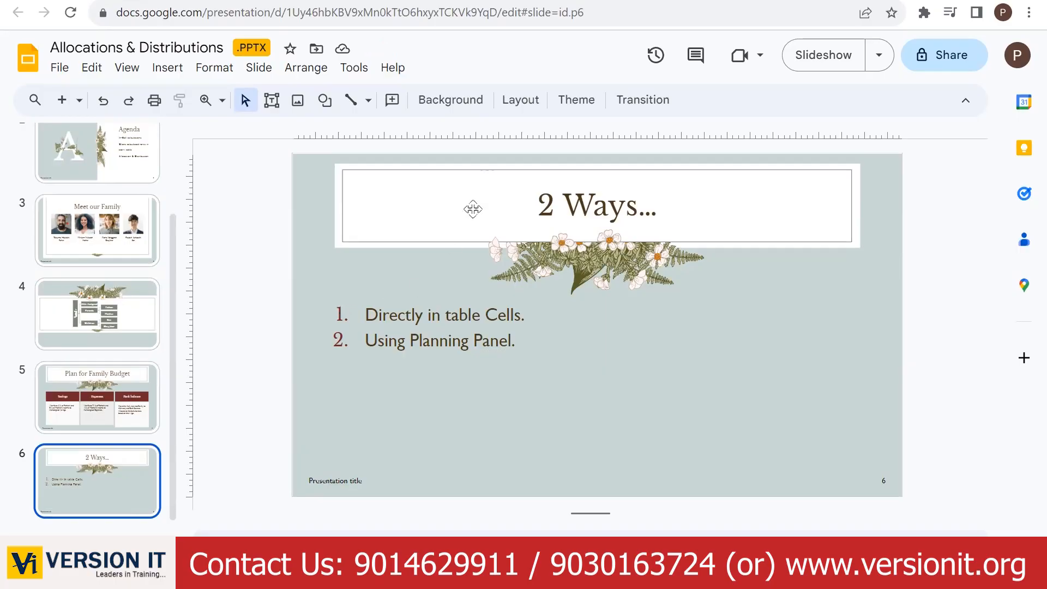
left_click(509, 1)
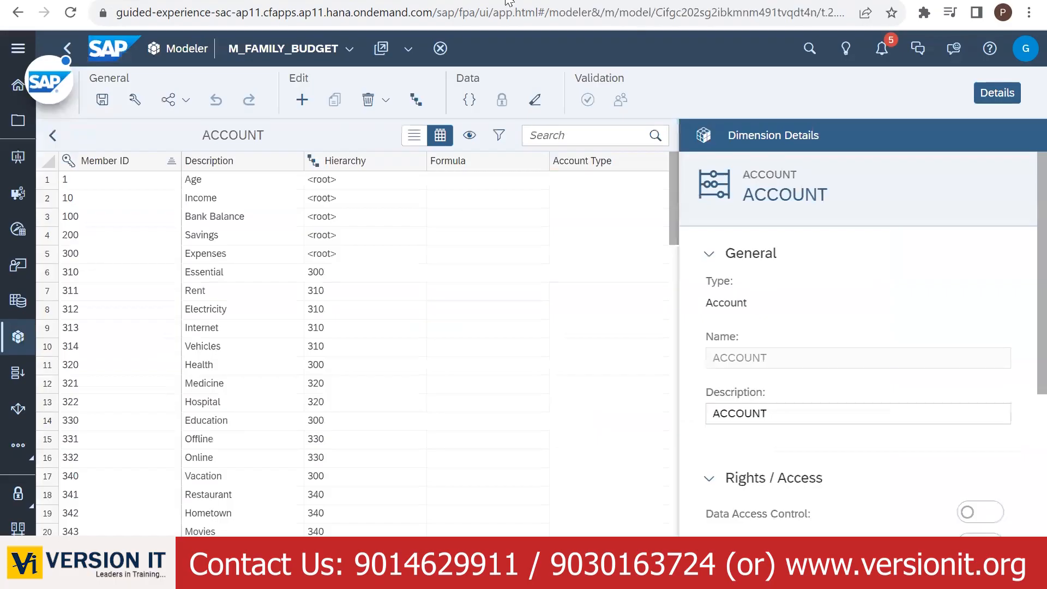